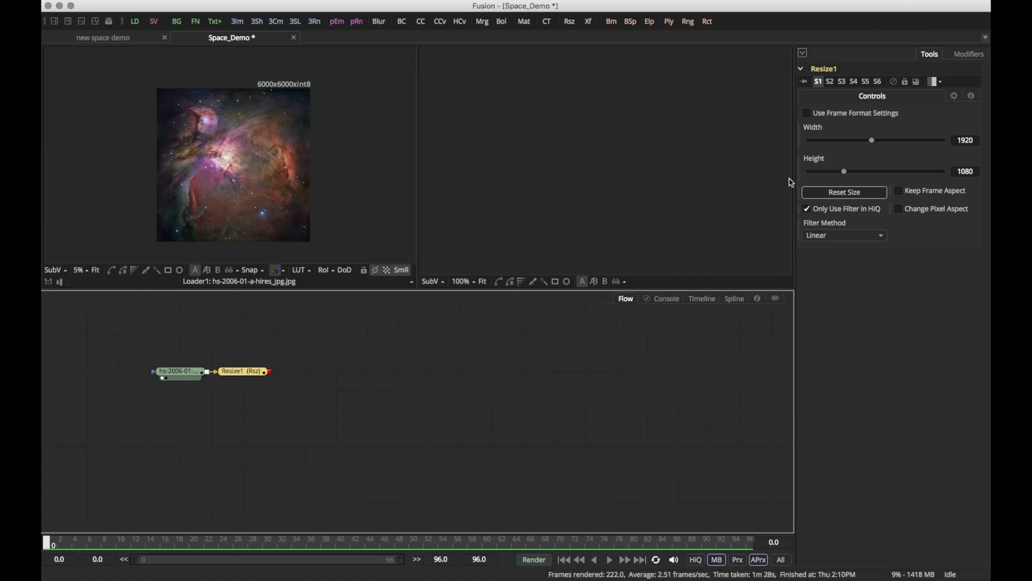
Reset the Resize node's size and set both its width and height to 3000.
{"action": "left_click", "coordinate": [844, 192]}
{"action": "left_click", "coordinate": [966, 140]}
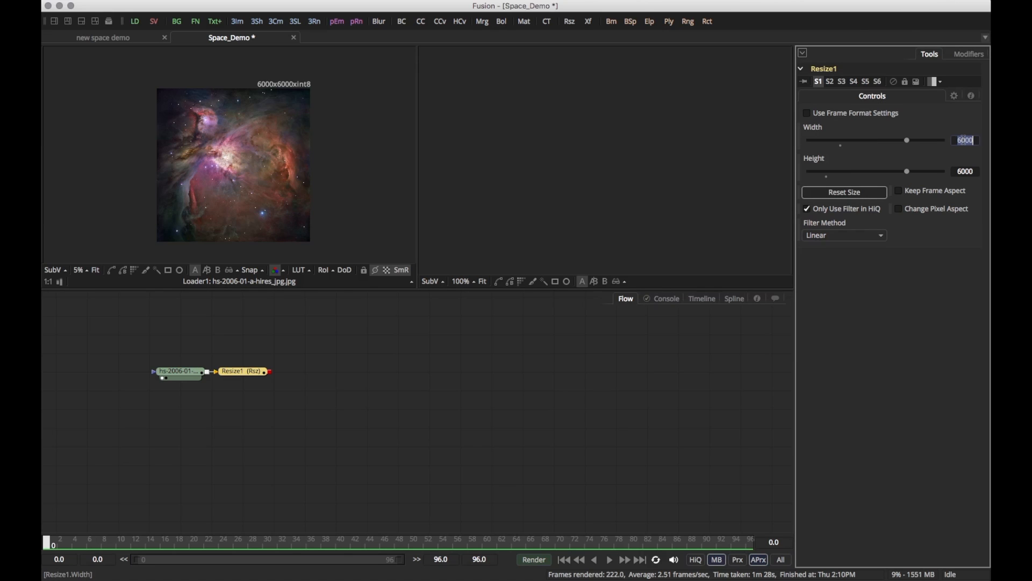
{"action": "type", "text": "3000"}
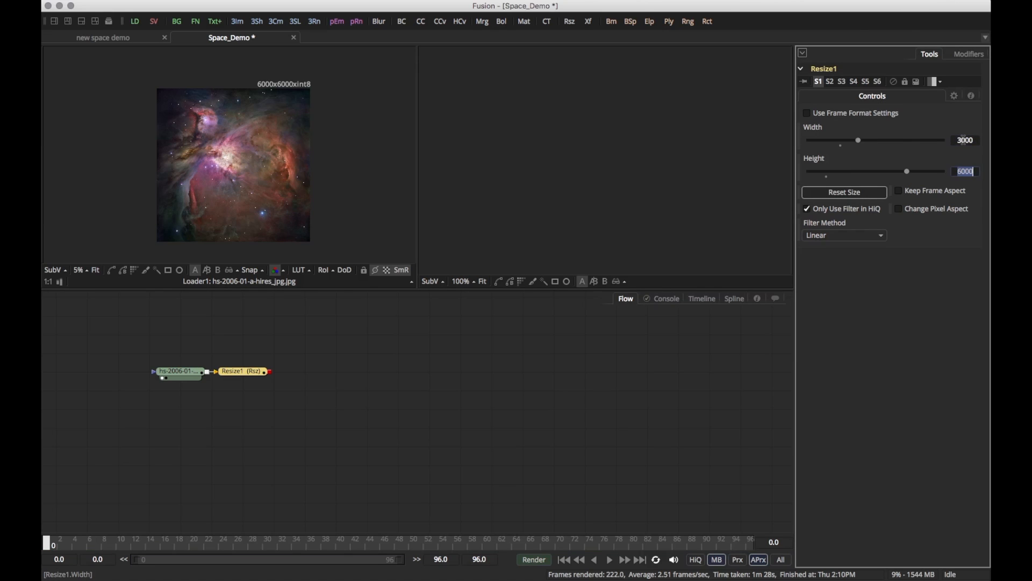
{"action": "key", "text": "Return"}
{"action": "left_click", "coordinate": [962, 171]}
{"action": "type", "text": "3000"}
{"action": "key", "text": "Tab"}
Display the Resize1 output in the first viewer and enlarge the nebula image to fill it.
{"action": "left_click", "coordinate": [366, 429]}
{"action": "left_click_drag", "start_coordinate": [249, 372], "coordinate": [256, 230]}
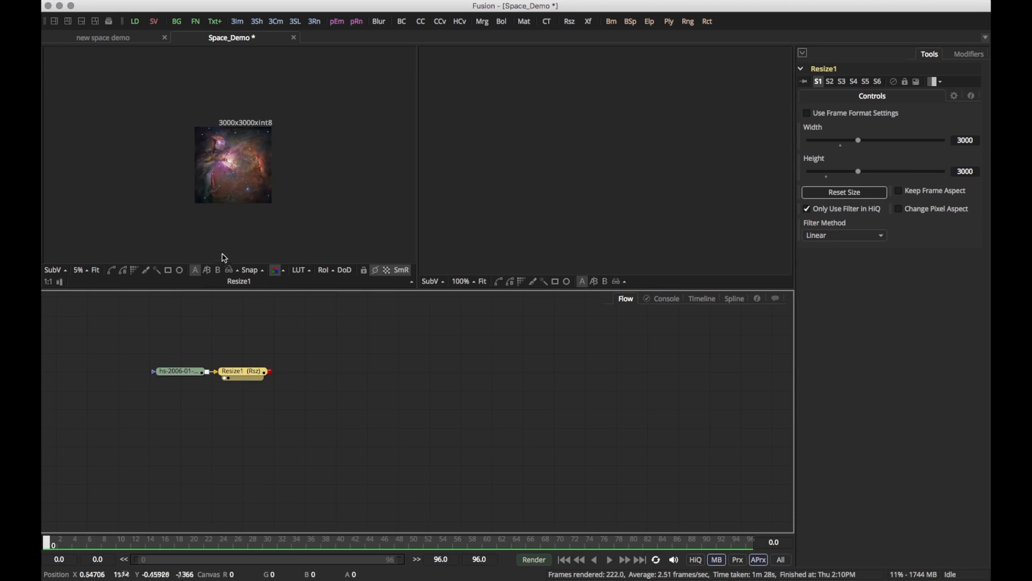
{"action": "scroll", "coordinate": [224, 215], "scroll_direction": "up", "scroll_amount": 6}
{"action": "left_click_drag", "start_coordinate": [231, 162], "coordinate": [200, 219]}
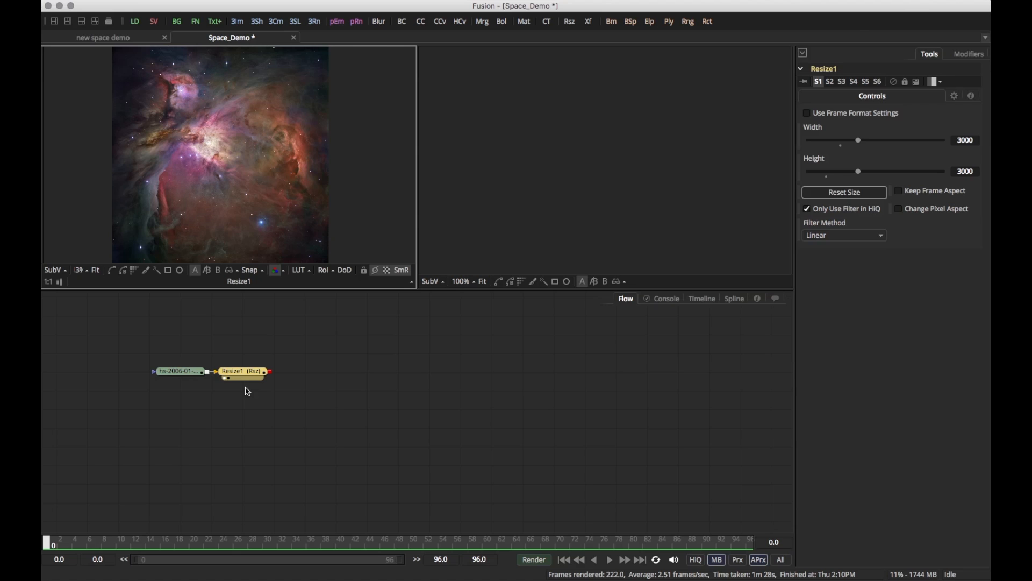
Add an unconnected Displace node to the flow, below and beyond the Resize node.
{"action": "key", "text": "ctrl+space"}
{"action": "type", "text": "shad"}
{"action": "key", "text": "Return"}
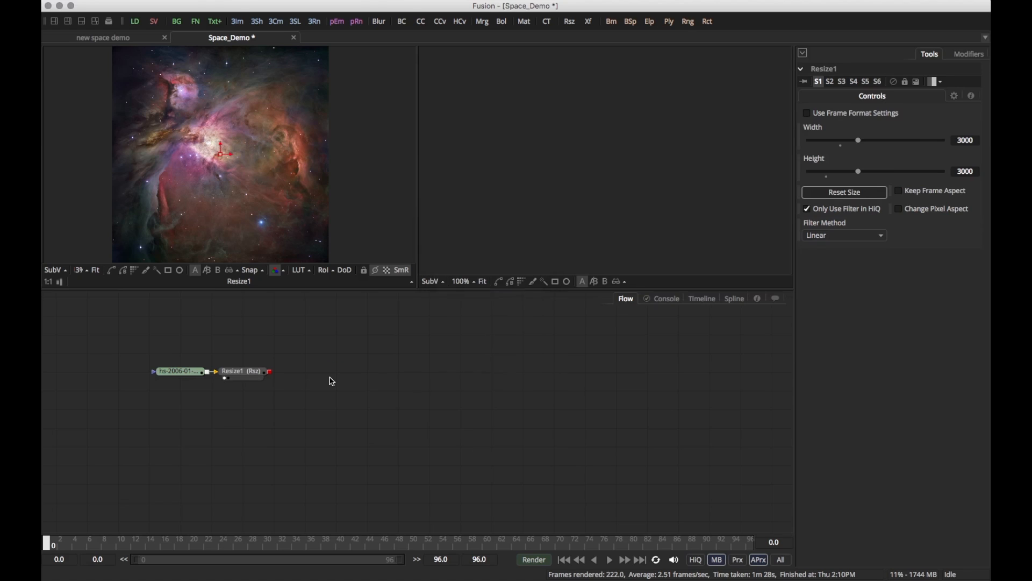
Add a FastNoise node below the image loader and attach a Bitmap node to its output.
{"action": "left_click", "coordinate": [194, 451]}
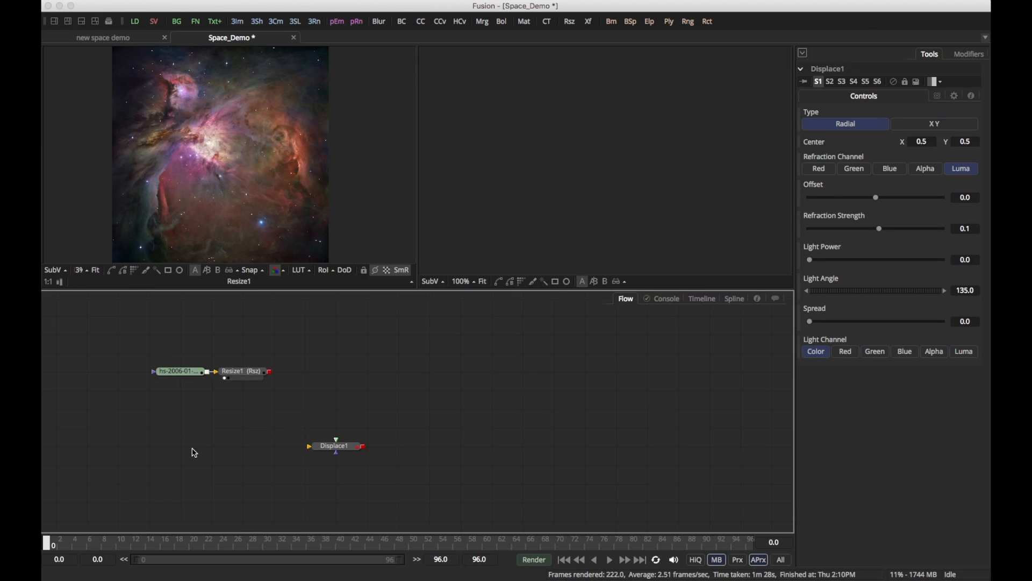
{"action": "key", "text": "ctrl+space"}
{"action": "type", "text": "fast"}
{"action": "key", "text": "Return"}
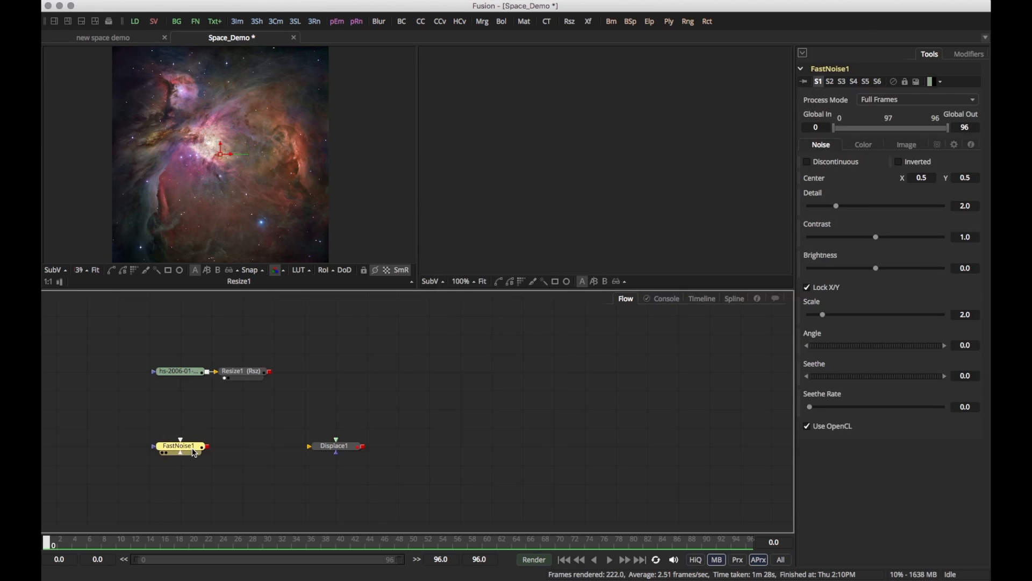
{"action": "key", "text": "ctrl+space"}
{"action": "type", "text": "bit"}
{"action": "key", "text": "Return"}
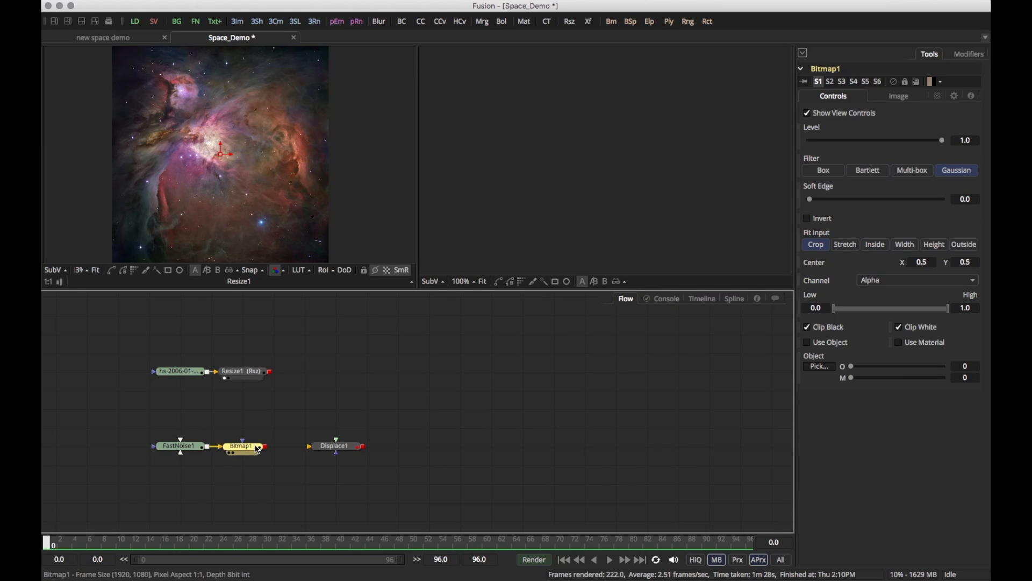
Show FastNoise1 in a single large viewer and set its image width and height to 3000.
{"action": "left_click_drag", "start_coordinate": [180, 446], "coordinate": [233, 174]}
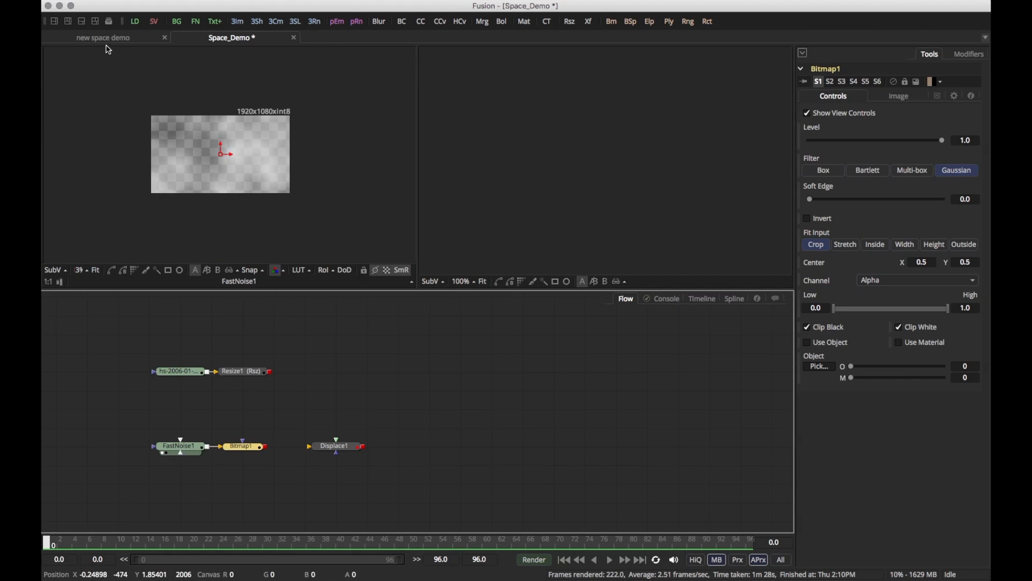
{"action": "left_click", "coordinate": [55, 21]}
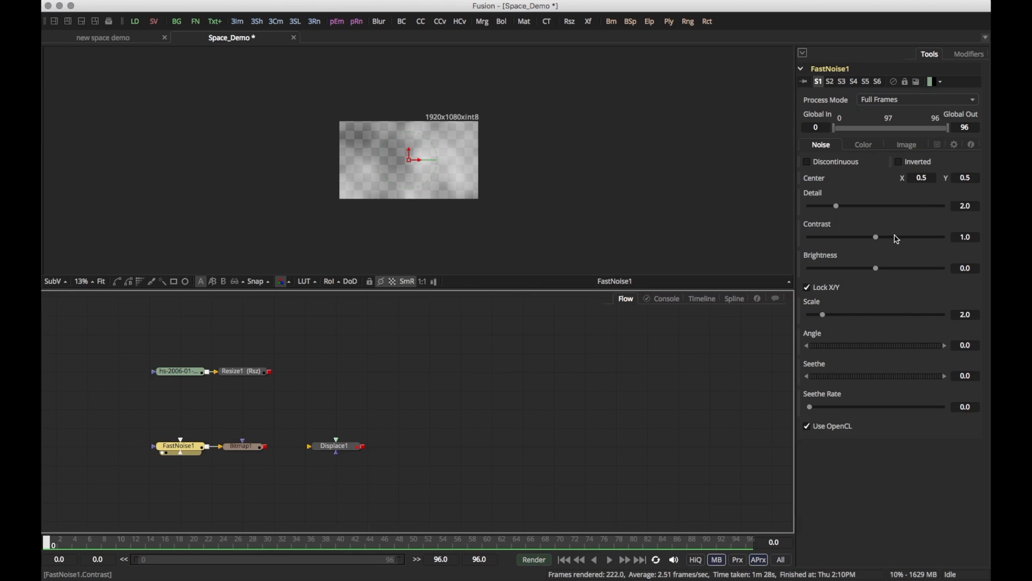
{"action": "left_click", "coordinate": [907, 145]}
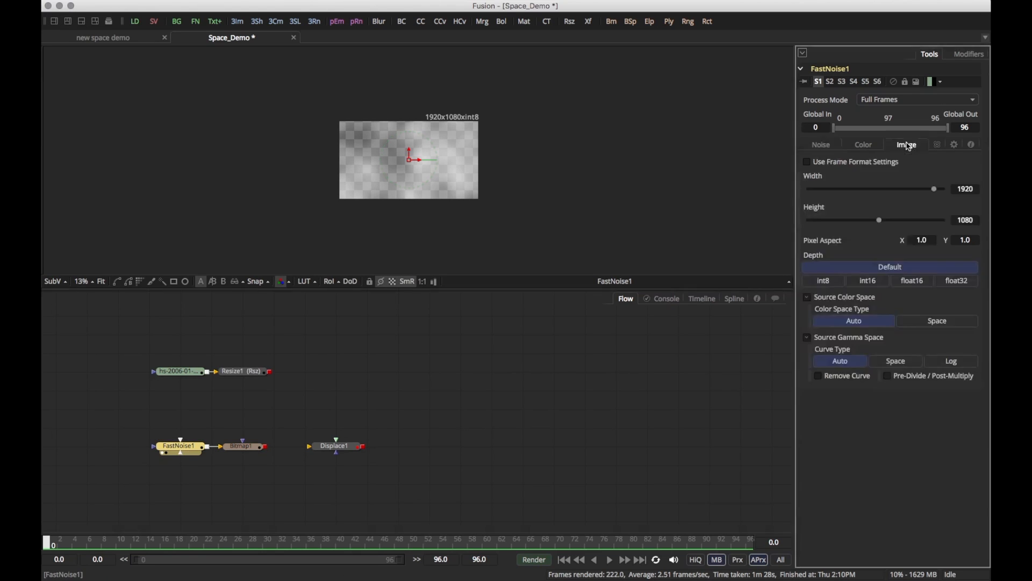
{"action": "left_click", "coordinate": [955, 188]}
{"action": "type", "text": "3000"}
{"action": "key", "text": "Tab"}
{"action": "type", "text": "3000"}
{"action": "key", "text": "Tab"}
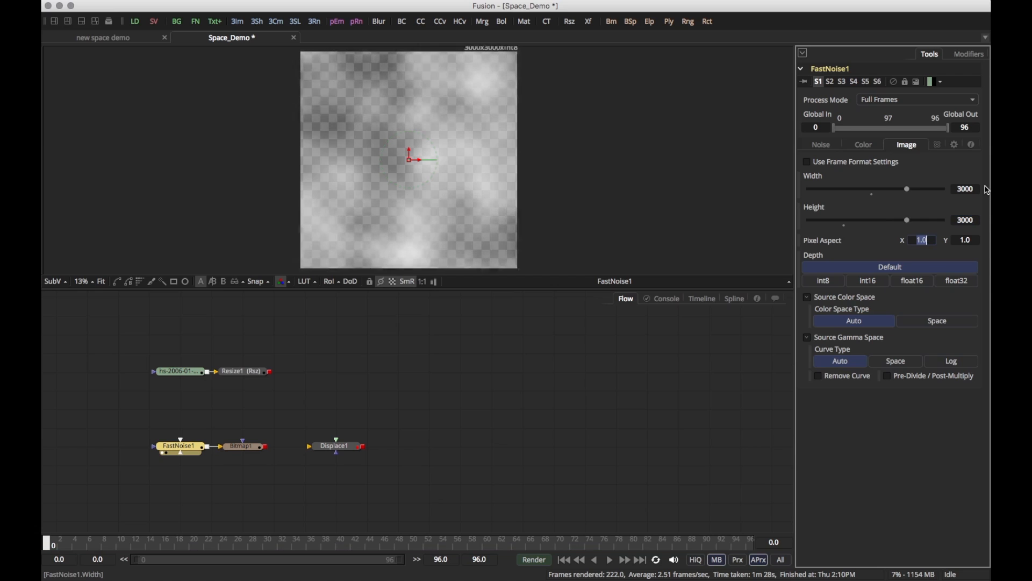
Set the noise's Color 1 alpha to 1.0 and switch its colouring to Gradient.
{"action": "left_click", "coordinate": [864, 145]}
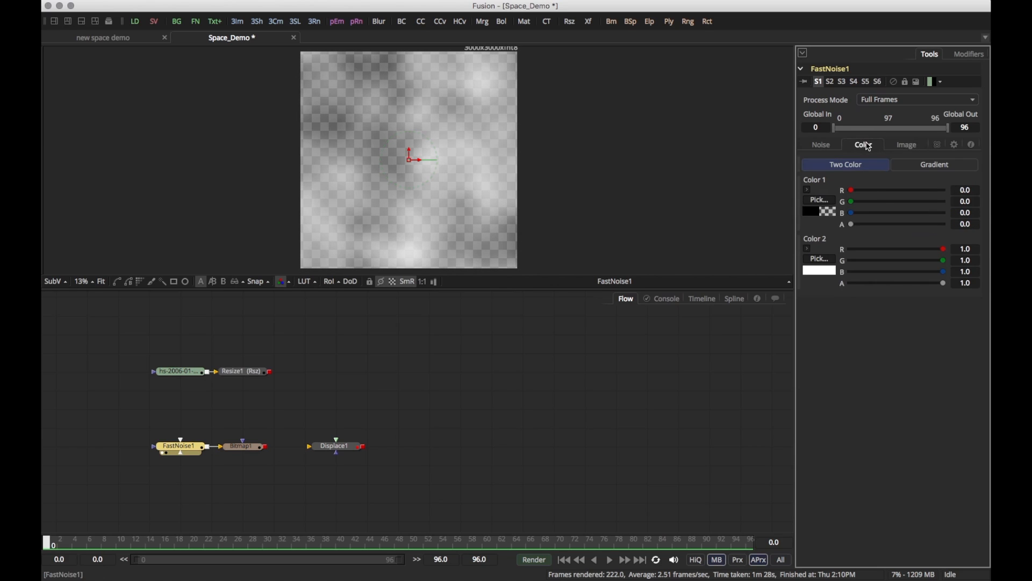
{"action": "left_click_drag", "start_coordinate": [853, 225], "coordinate": [949, 224]}
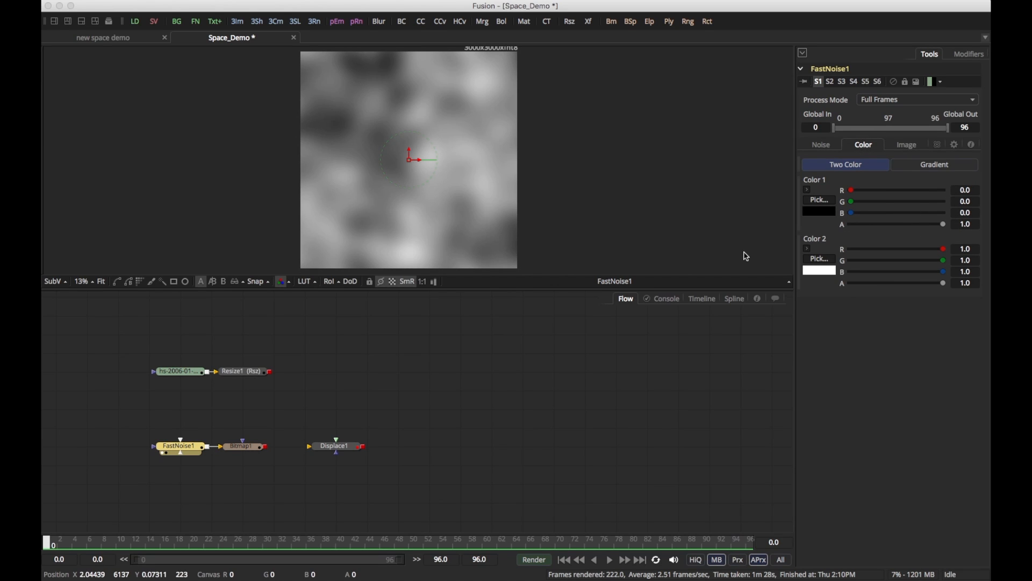
{"action": "left_click", "coordinate": [927, 166]}
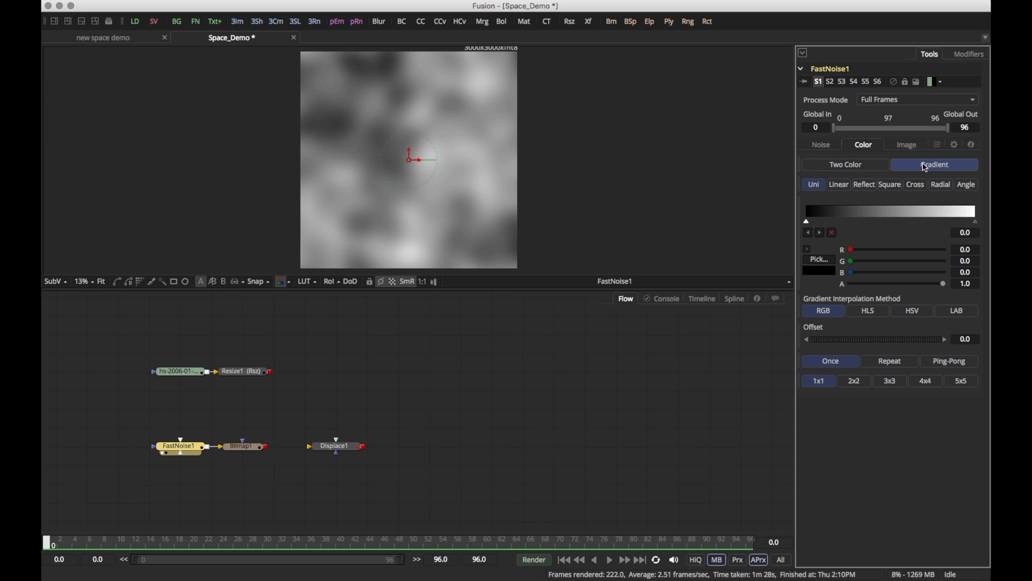
Set the noise gradient's first stop to a dark grey with a value of about 0.107.
{"action": "left_click", "coordinate": [807, 222]}
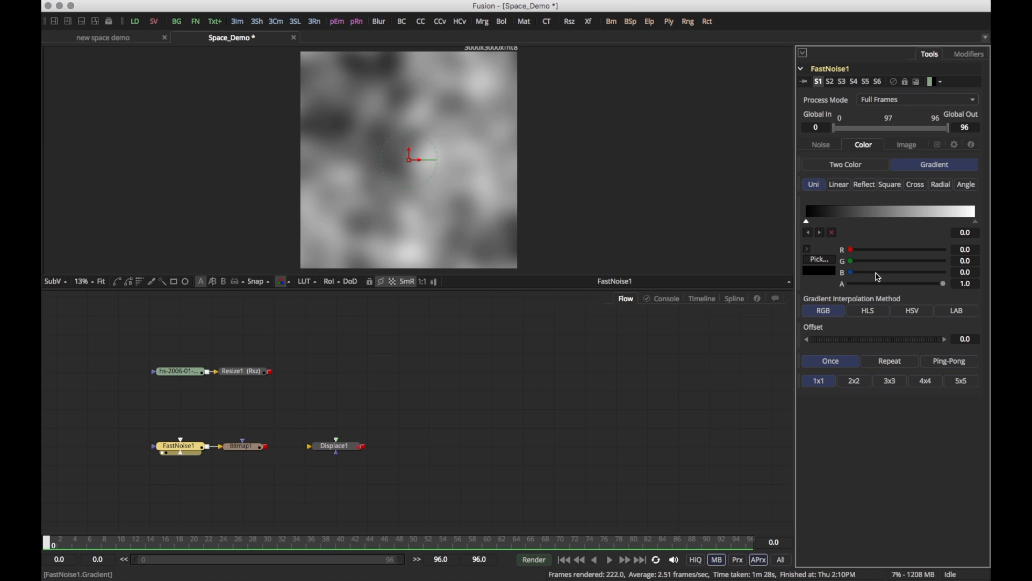
{"action": "left_click", "coordinate": [808, 249]}
{"action": "left_click", "coordinate": [907, 321]}
{"action": "left_click", "coordinate": [908, 323]}
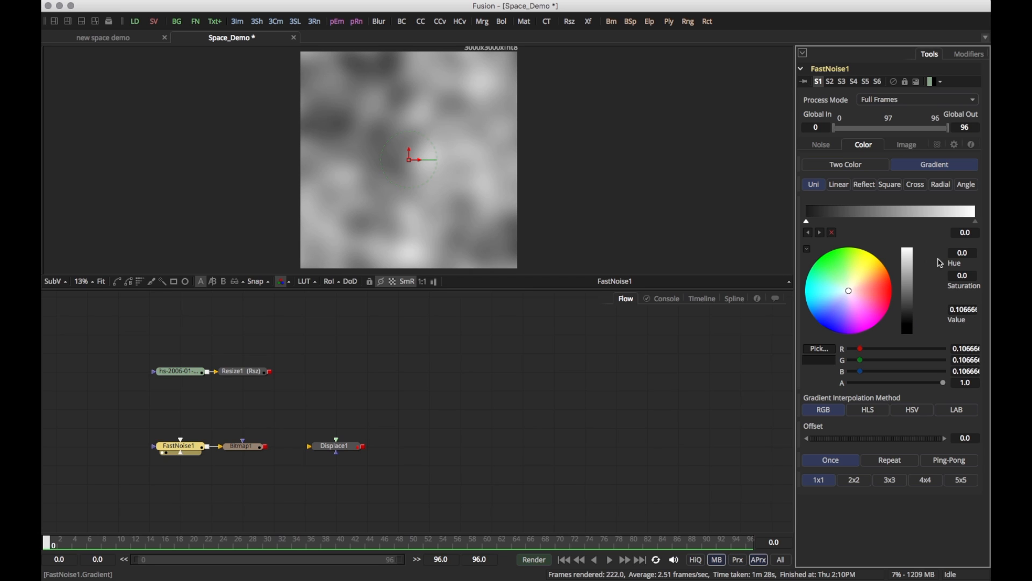
Add two grey stops near the middle of the noise gradient, at about 0.40 and 0.47, and adjust their brightness.
{"action": "left_click", "coordinate": [875, 220]}
{"action": "left_click", "coordinate": [906, 294]}
{"action": "left_click_drag", "start_coordinate": [906, 294], "coordinate": [905, 280]}
{"action": "left_click", "coordinate": [888, 221]}
{"action": "left_click", "coordinate": [910, 290]}
Add two stops toward the gradient's bright end, one at about 0.84, and darken the 0.47 stop to a value of about 0.427.
{"action": "left_click", "coordinate": [932, 221]}
{"action": "left_click", "coordinate": [909, 269]}
{"action": "left_click", "coordinate": [950, 221]}
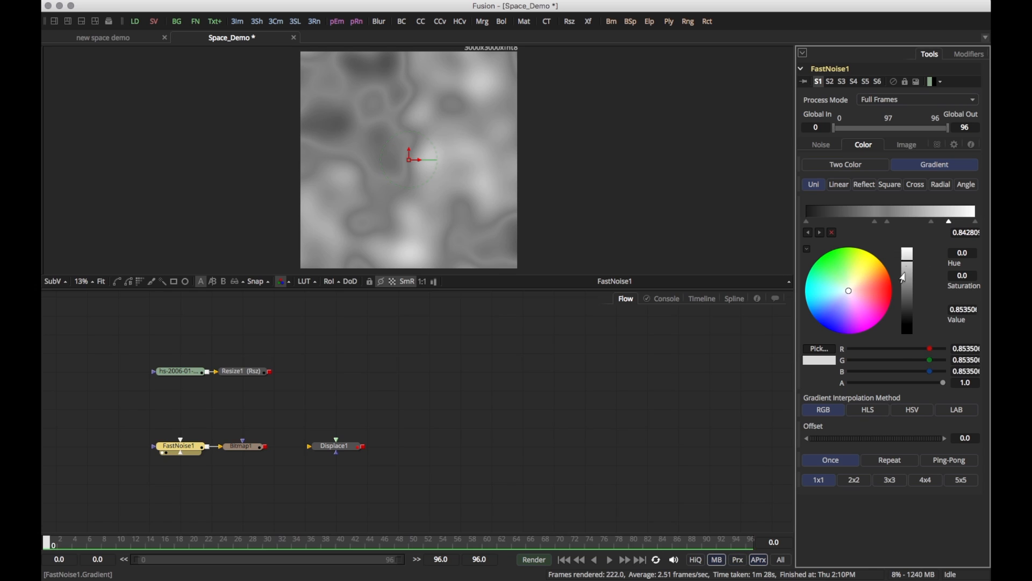
{"action": "left_click", "coordinate": [909, 280]}
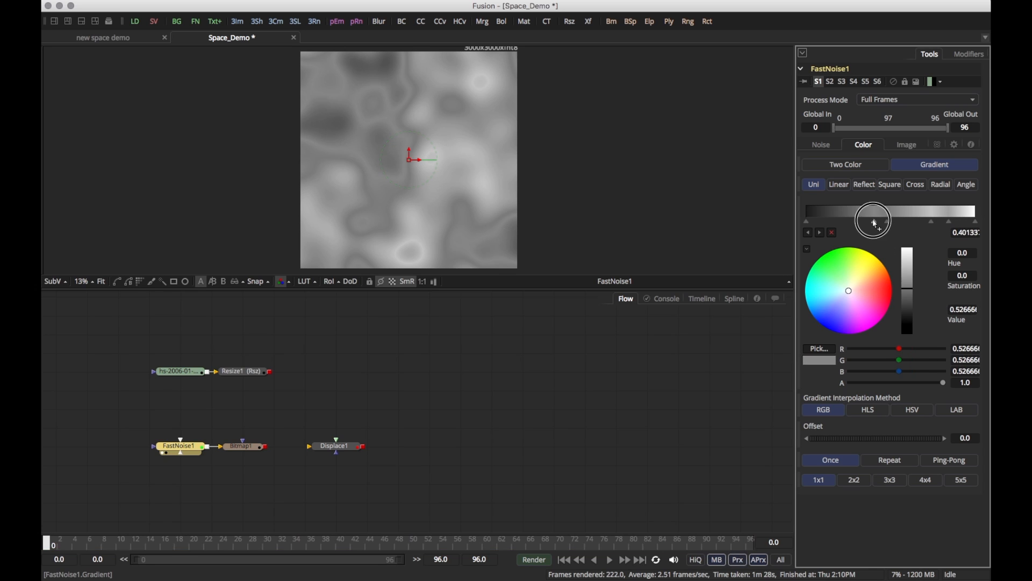
{"action": "left_click", "coordinate": [886, 221]}
{"action": "left_click", "coordinate": [908, 297]}
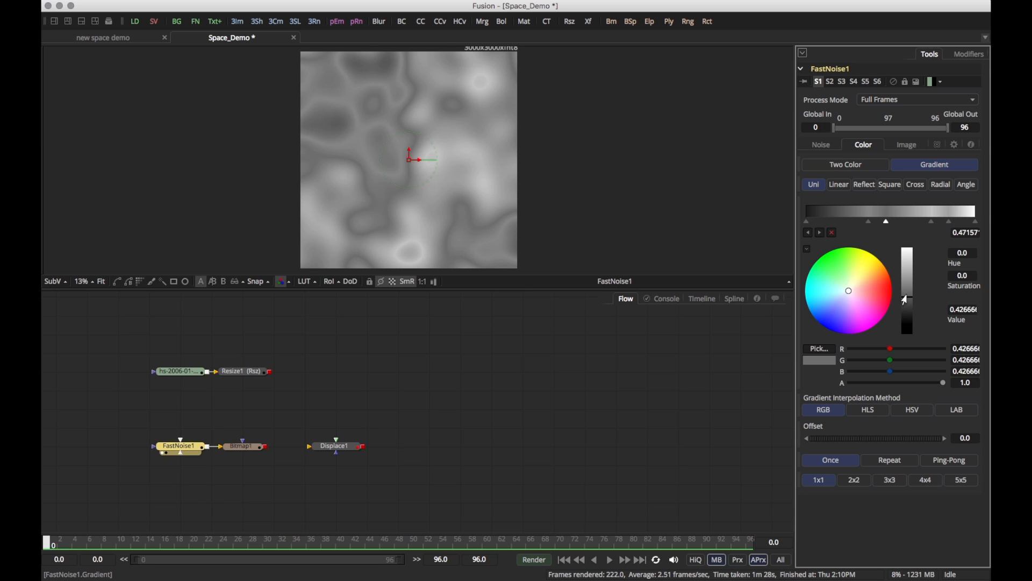
Set the noise's Detail to about 7.45, Contrast to about 1.19, Brightness to about -0.03 and Scale to about 7.40.
{"action": "left_click", "coordinate": [836, 148]}
{"action": "left_click", "coordinate": [848, 208]}
{"action": "left_click_drag", "start_coordinate": [848, 209], "coordinate": [865, 212]}
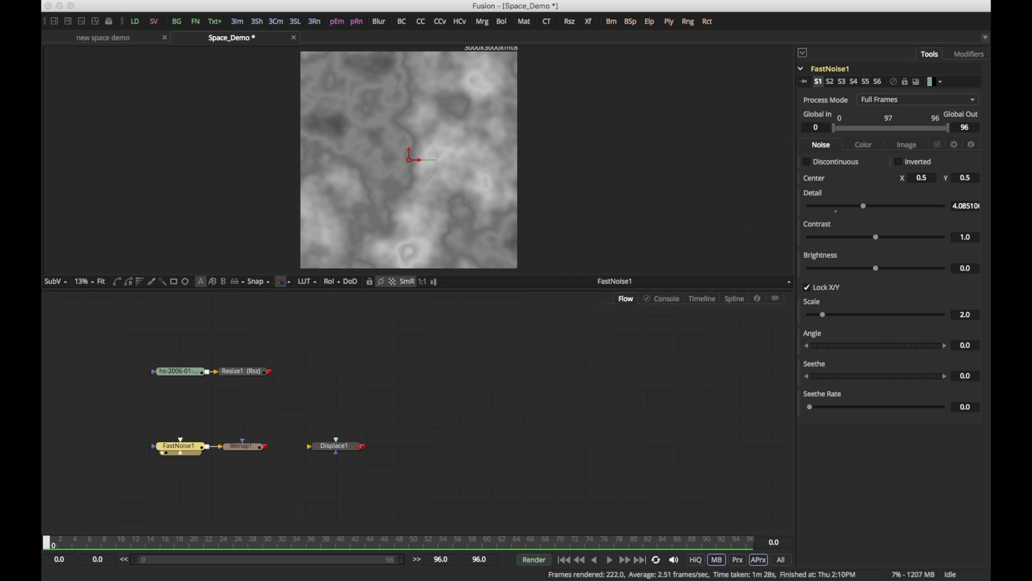
{"action": "left_click_drag", "start_coordinate": [868, 213], "coordinate": [912, 210]}
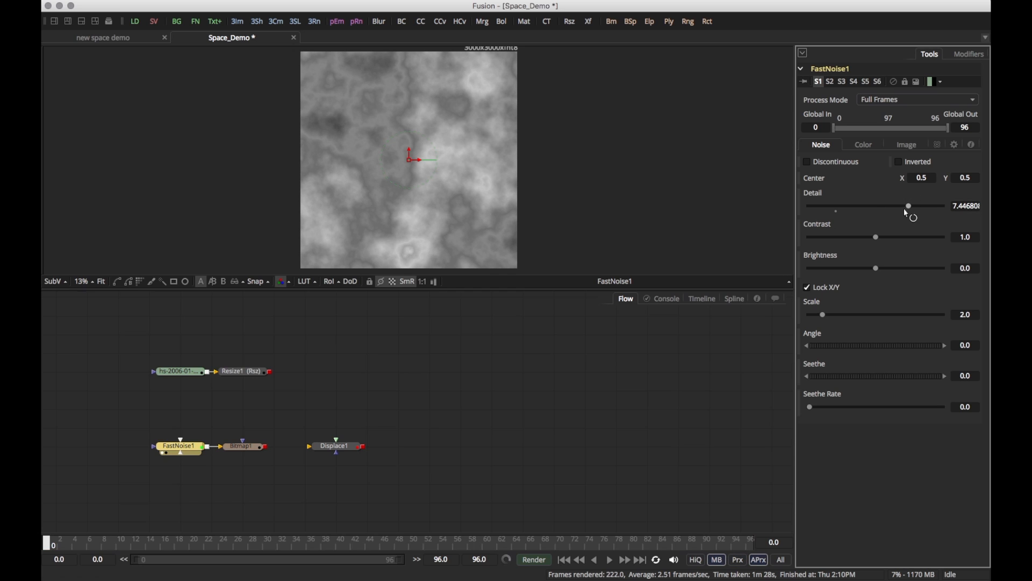
{"action": "left_click_drag", "start_coordinate": [876, 238], "coordinate": [875, 270]}
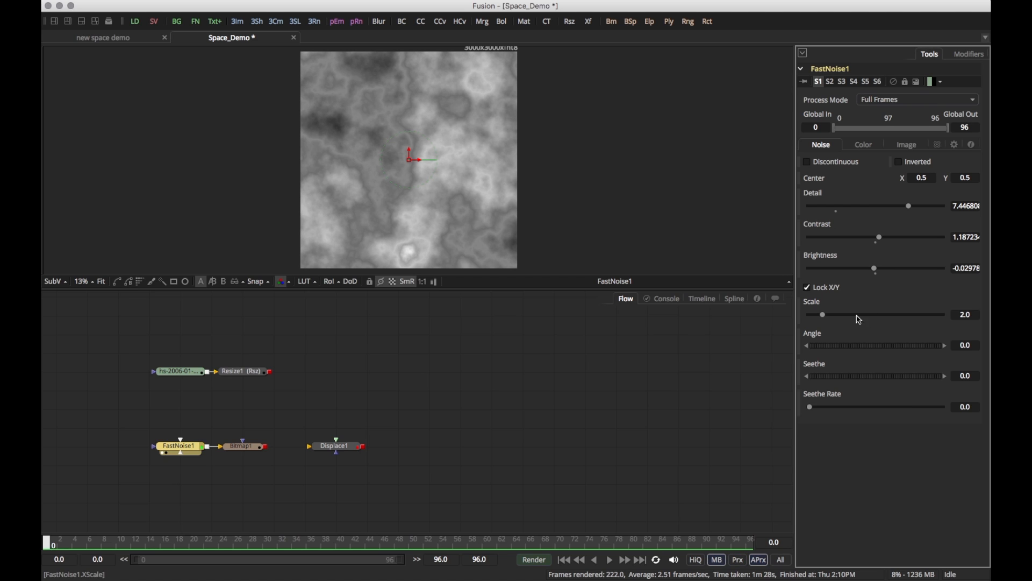
{"action": "left_click_drag", "start_coordinate": [824, 316], "coordinate": [863, 316]}
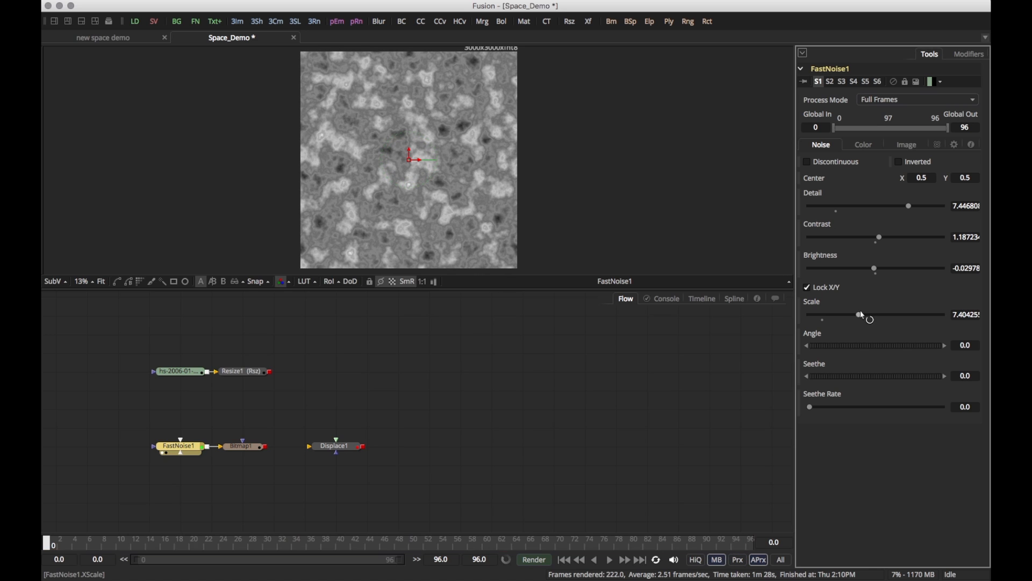
Set the noise gradient to Ping-Pong and drive its Offset with the expression time*.006.
{"action": "left_click", "coordinate": [876, 148]}
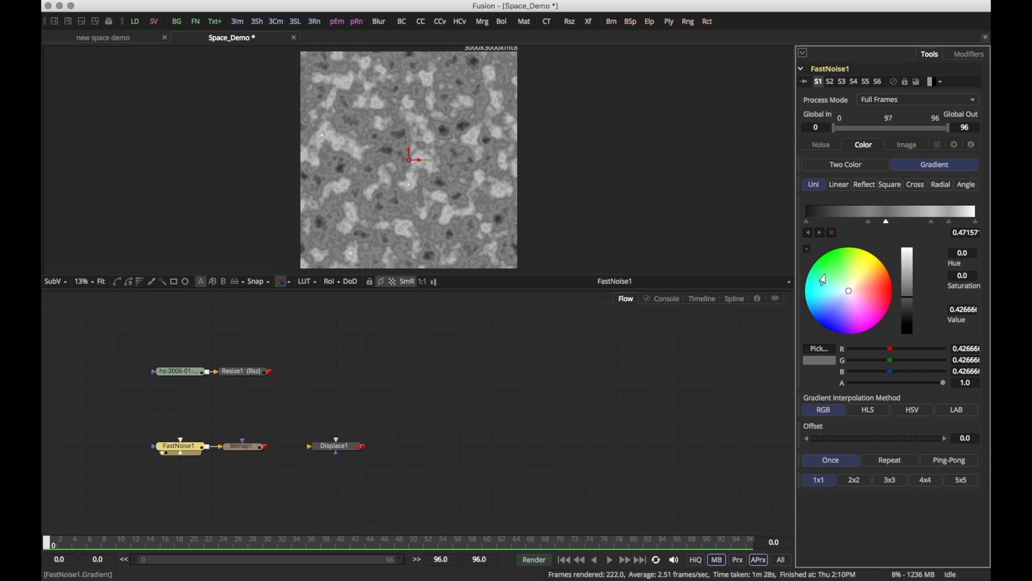
{"action": "left_click", "coordinate": [808, 249]}
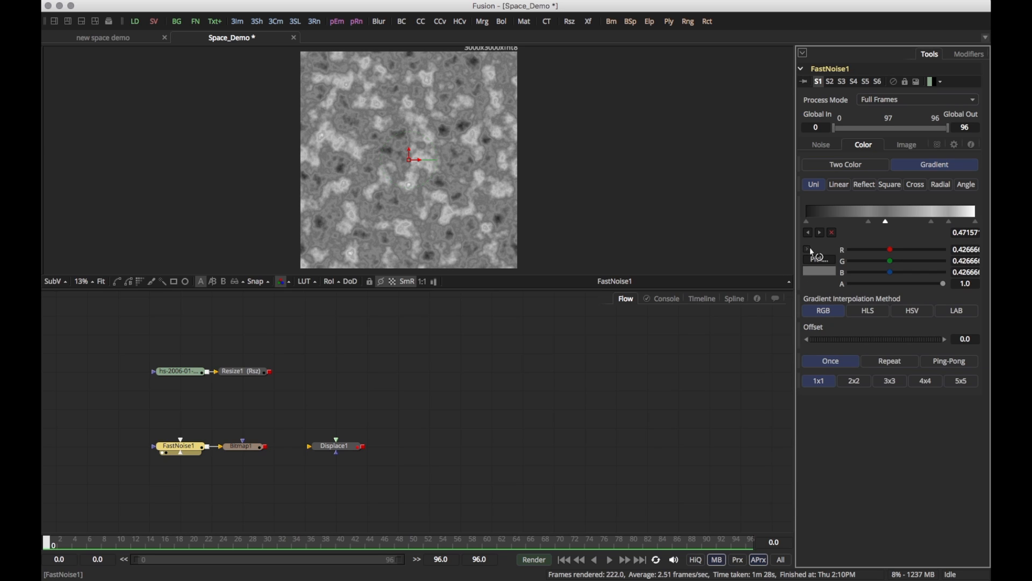
{"action": "left_click", "coordinate": [945, 362]}
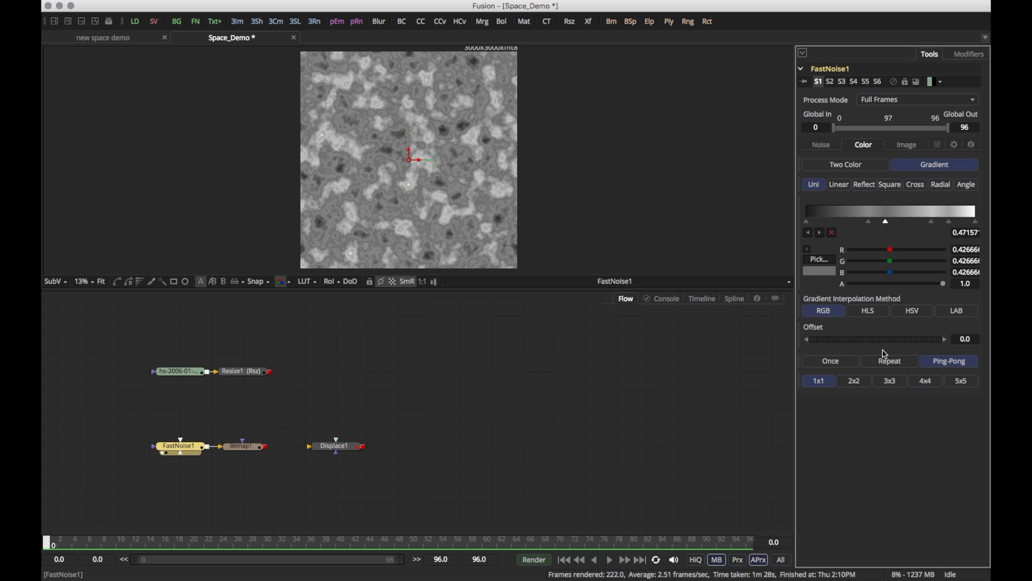
{"action": "right_click", "coordinate": [817, 330]}
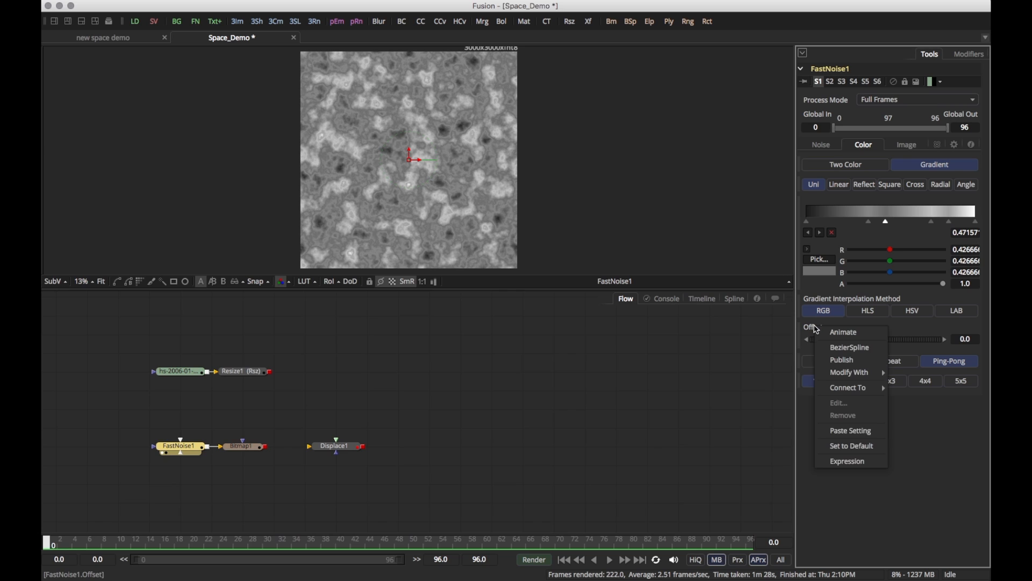
{"action": "left_click", "coordinate": [849, 460]}
{"action": "type", "text": "time*.006"}
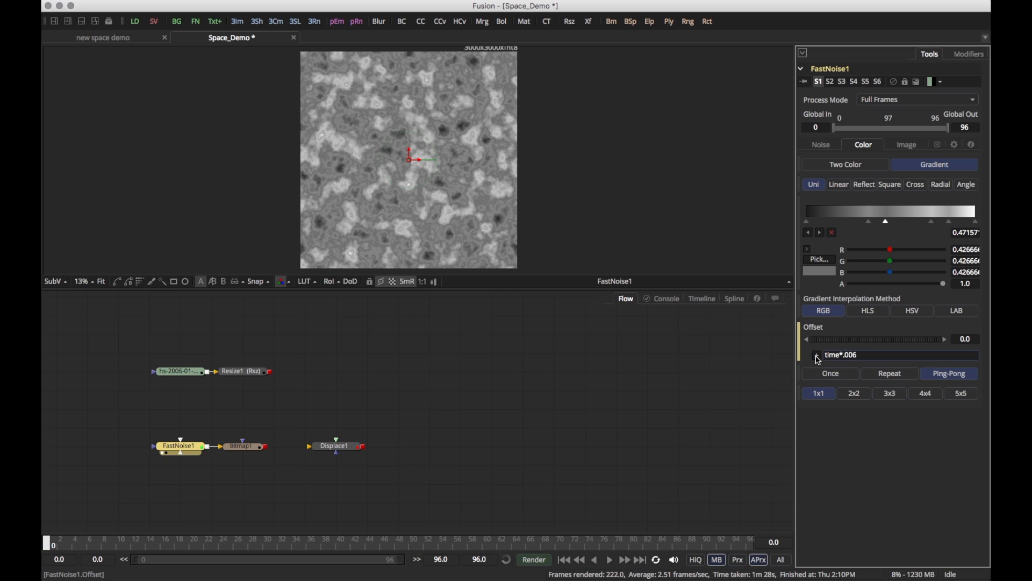
{"action": "key", "text": "Return"}
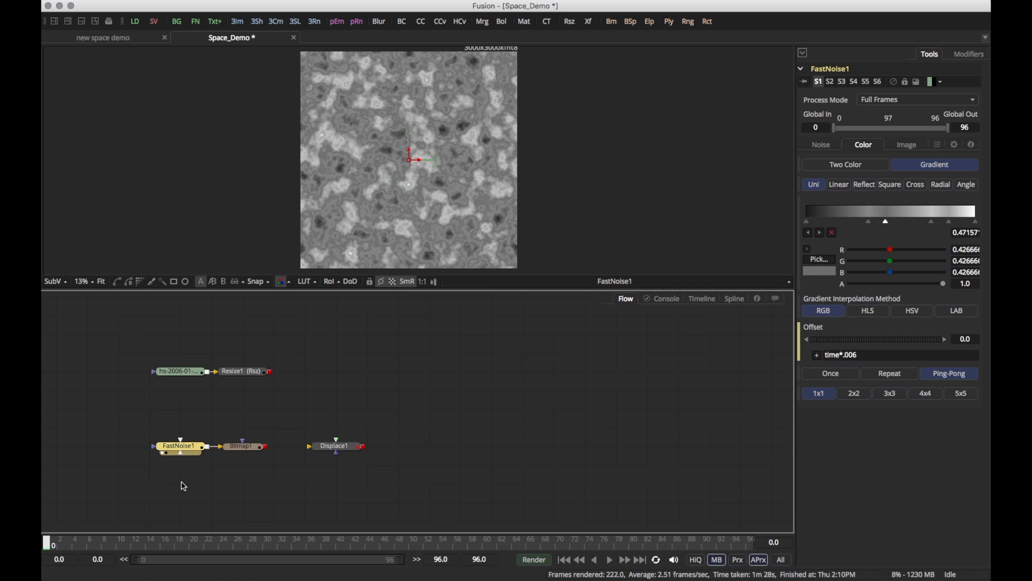
Scrub the timeline to preview the noise animation, with motion blur turned off and proxy mode turned on.
{"action": "left_click_drag", "start_coordinate": [86, 542], "coordinate": [98, 544]}
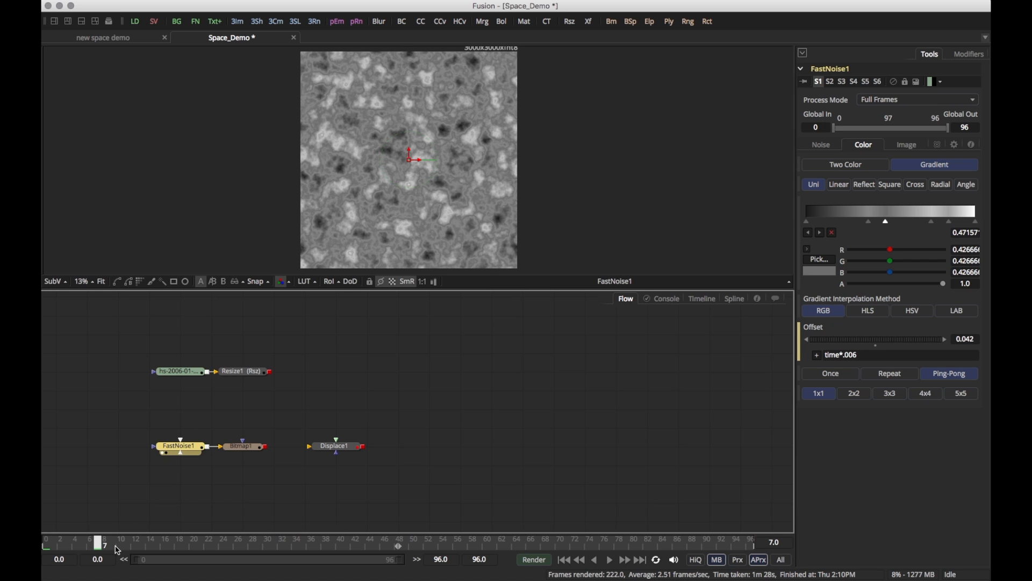
{"action": "left_click", "coordinate": [714, 559]}
{"action": "left_click", "coordinate": [740, 561]}
{"action": "mouse_move", "coordinate": [67, 544]}
{"action": "left_mouse_down"}
{"action": "mouse_move", "coordinate": [439, 548]}
{"action": "mouse_move", "coordinate": [187, 562]}
{"action": "mouse_move", "coordinate": [172, 560]}
{"action": "mouse_move", "coordinate": [650, 558]}
{"action": "mouse_move", "coordinate": [53, 540]}
{"action": "left_mouse_up"}
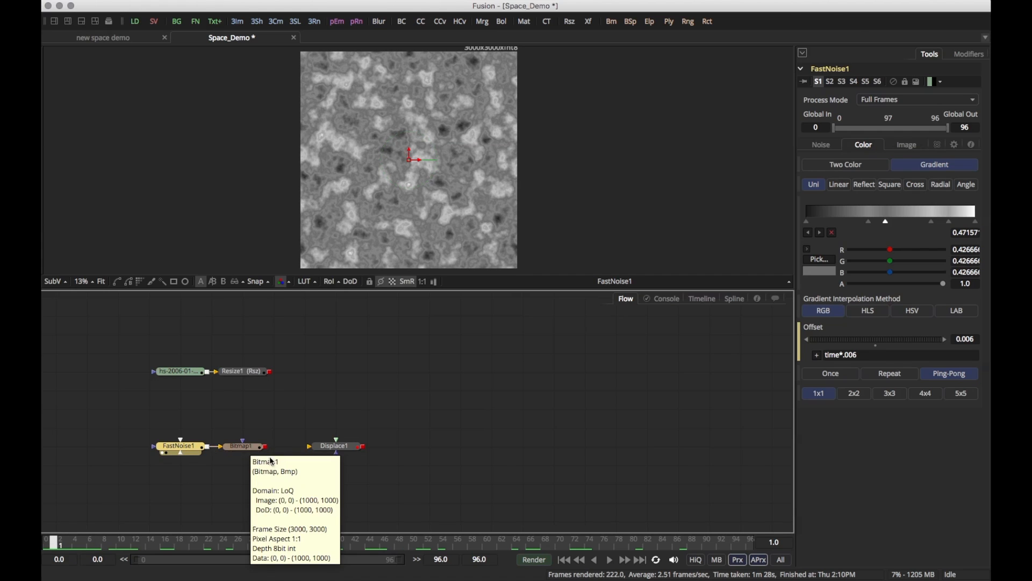
Connect Bitmap1 to the foreground input and Resize1 to the background input of Displace1, and view the Displace1 output.
{"action": "left_click_drag", "start_coordinate": [265, 450], "coordinate": [346, 469]}
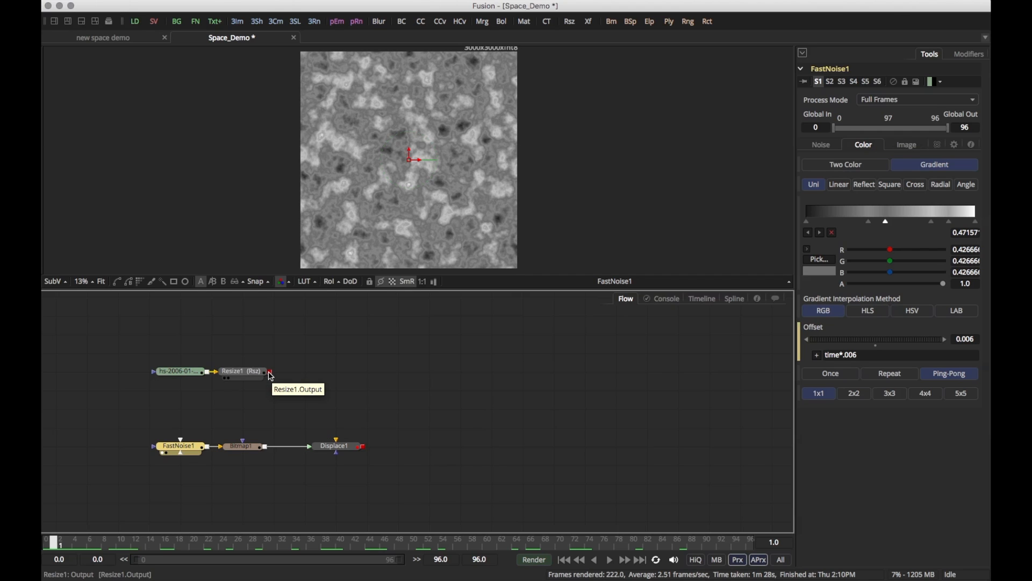
{"action": "left_click_drag", "start_coordinate": [271, 375], "coordinate": [341, 452]}
{"action": "left_click", "coordinate": [341, 451]}
{"action": "key", "text": "1"}
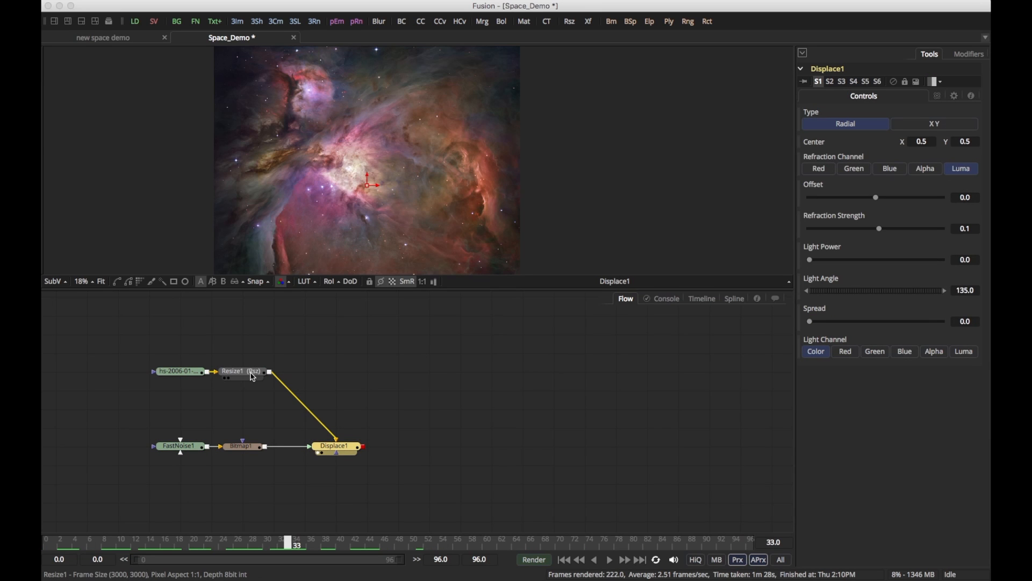
Add a ColorCorrector node after Displace1.
{"action": "key", "text": "shift+space"}
{"action": "type", "text": "cc"}
{"action": "key", "text": "Return"}
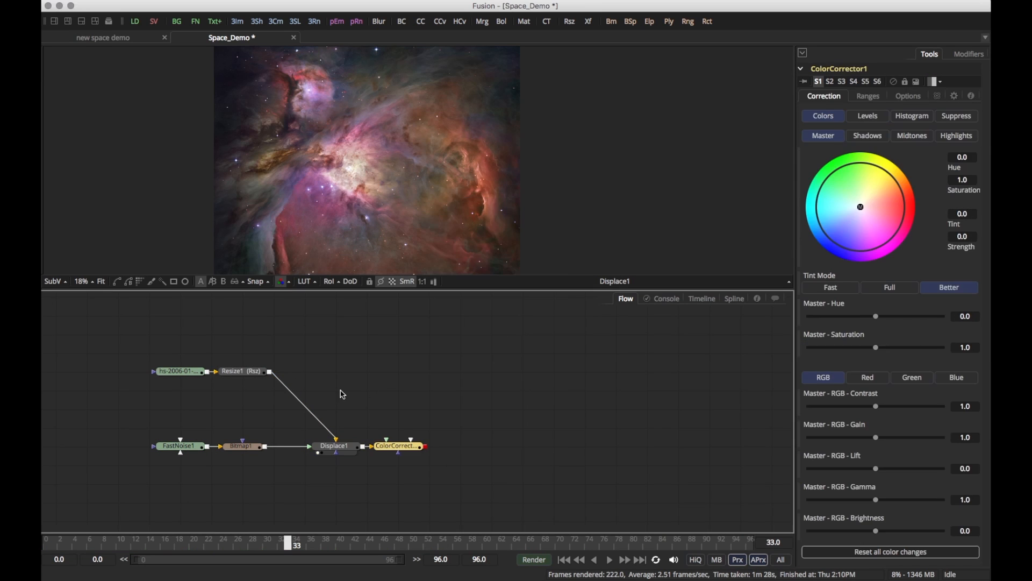
Insert ColorCorrector1 between Resize1 and Displace1, and set its shadows to saturation about 0.95, gain 0.47, lift 0.03 and gamma 0.37.
{"action": "left_click_drag", "start_coordinate": [398, 445], "coordinate": [336, 408]}
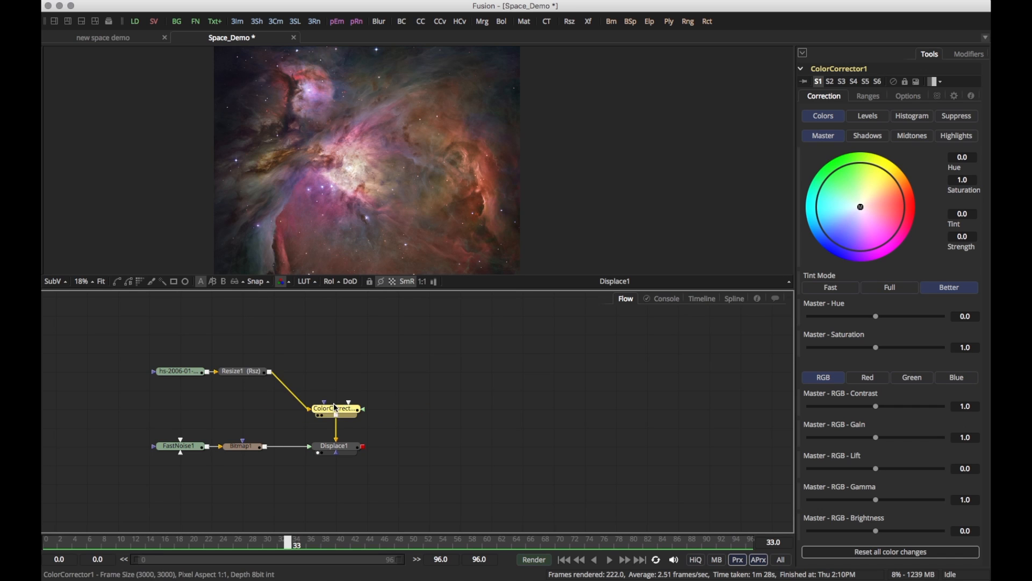
{"action": "left_click", "coordinate": [877, 135]}
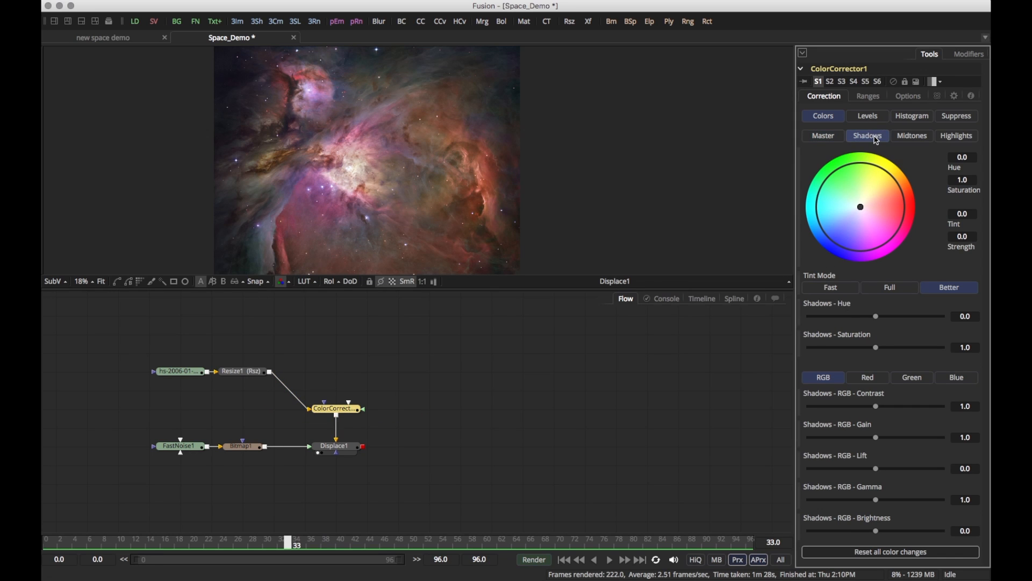
{"action": "left_click_drag", "start_coordinate": [876, 349], "coordinate": [874, 349]}
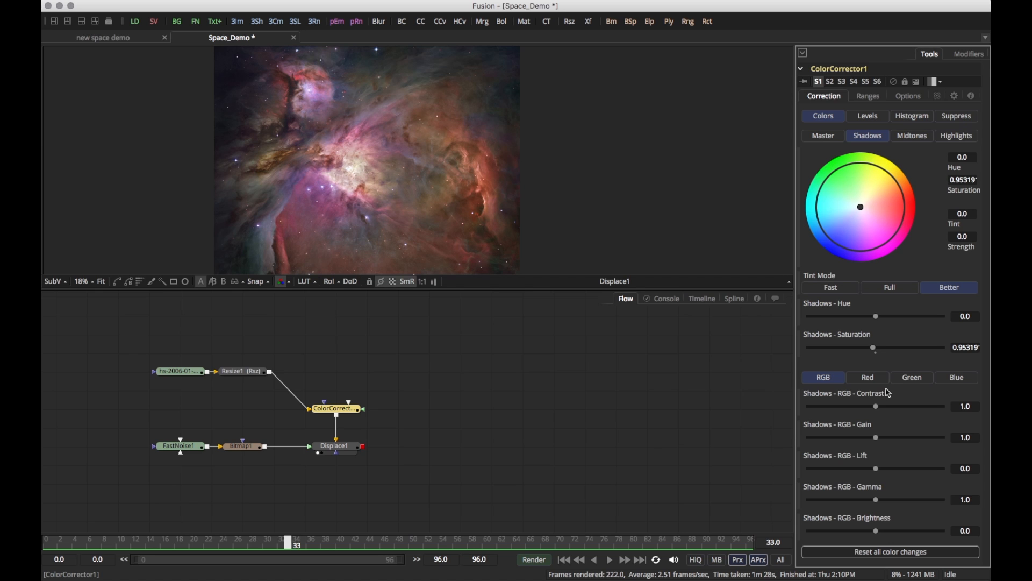
{"action": "left_click_drag", "start_coordinate": [877, 440], "coordinate": [878, 464]}
{"action": "left_click_drag", "start_coordinate": [877, 500], "coordinate": [837, 513]}
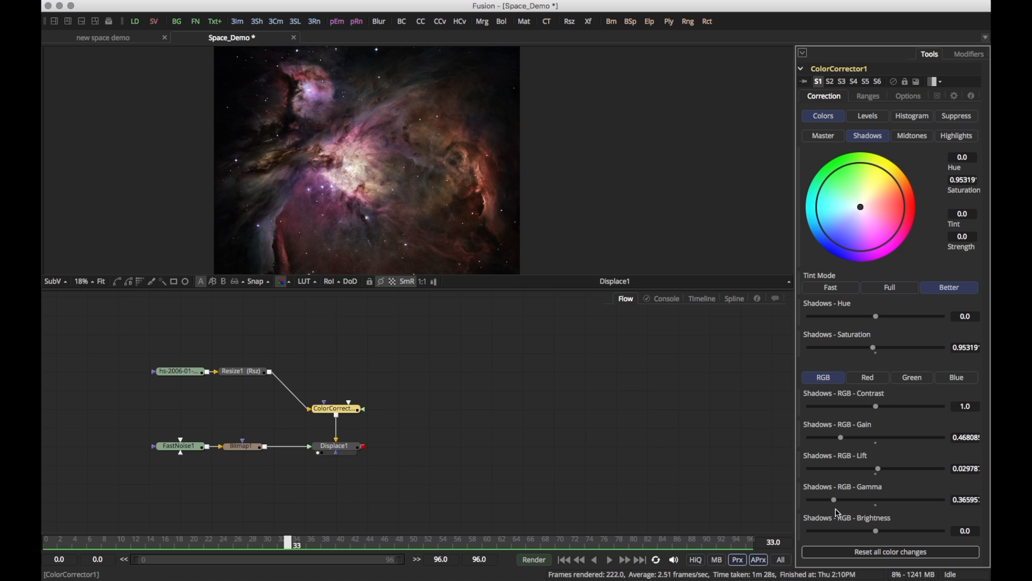
Set ColorCorrector1's midtones to an RGB gain of about 1.70 and an RGB gamma of about 0.66.
{"action": "left_click", "coordinate": [914, 139]}
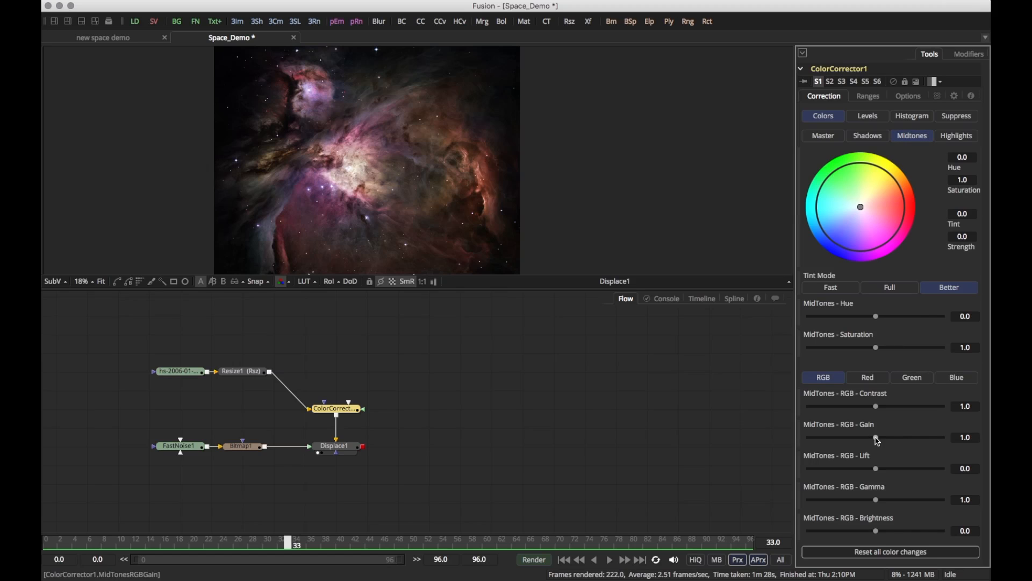
{"action": "mouse_move", "coordinate": [878, 441]}
{"action": "left_mouse_down"}
{"action": "mouse_move", "coordinate": [880, 430]}
{"action": "mouse_move", "coordinate": [890, 436]}
{"action": "left_mouse_up"}
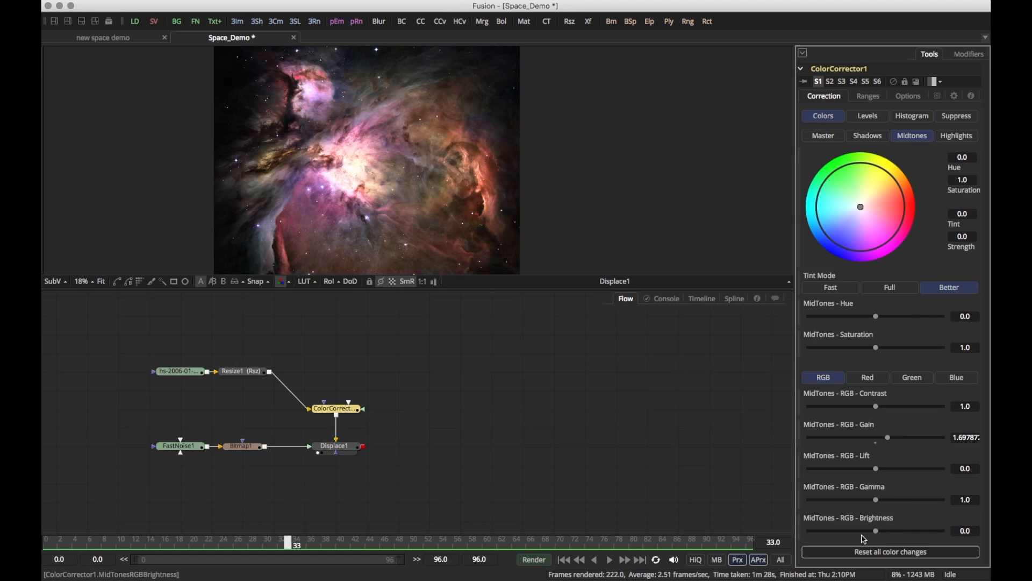
{"action": "left_click_drag", "start_coordinate": [877, 501], "coordinate": [855, 500]}
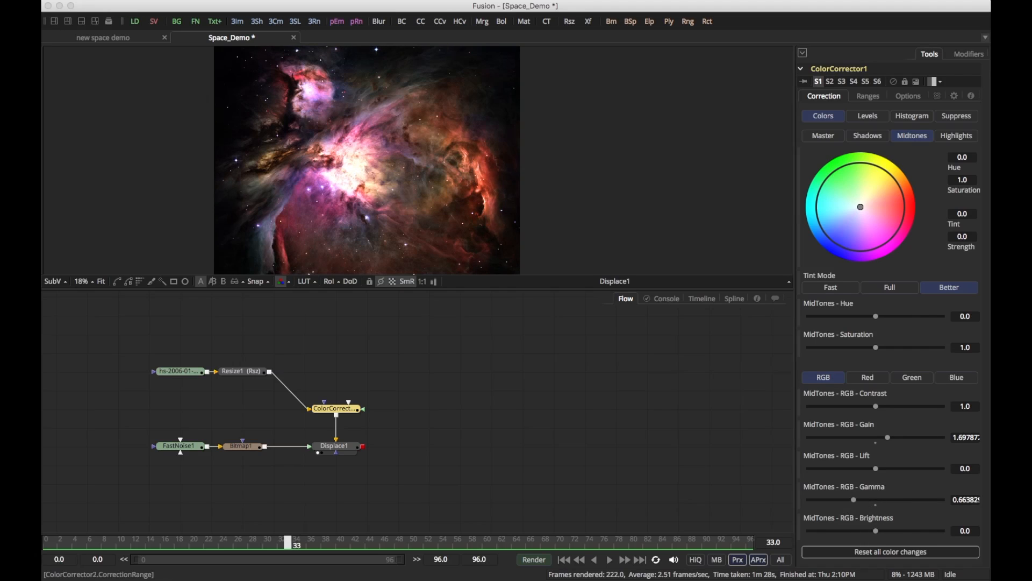
Scrub through the displaced image and set the Channel of Bitmap1 to Luminance.
{"action": "left_click_drag", "start_coordinate": [180, 543], "coordinate": [225, 548]}
{"action": "left_click_drag", "start_coordinate": [371, 551], "coordinate": [304, 544]}
{"action": "left_click", "coordinate": [239, 449]}
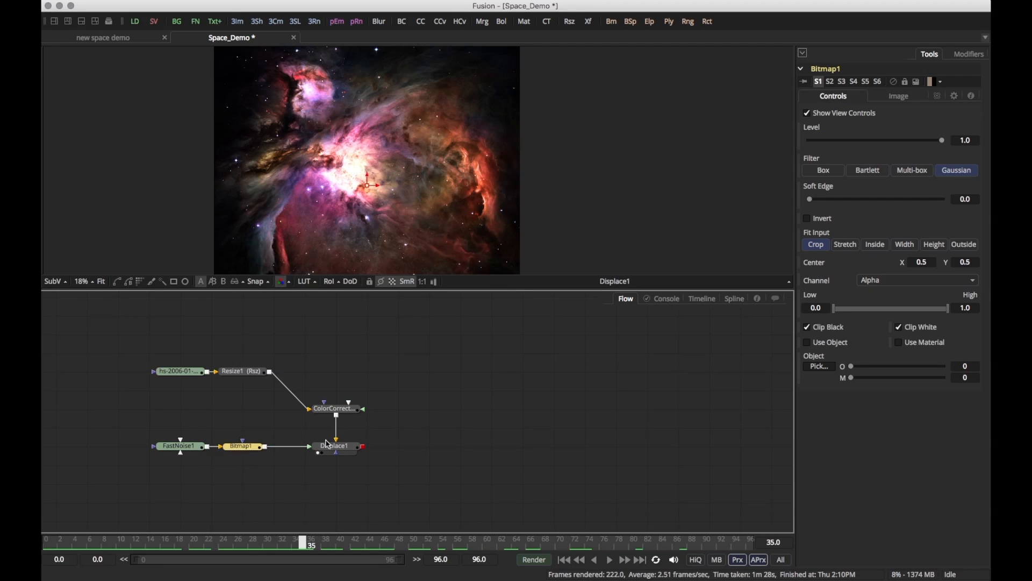
{"action": "left_click", "coordinate": [886, 286]}
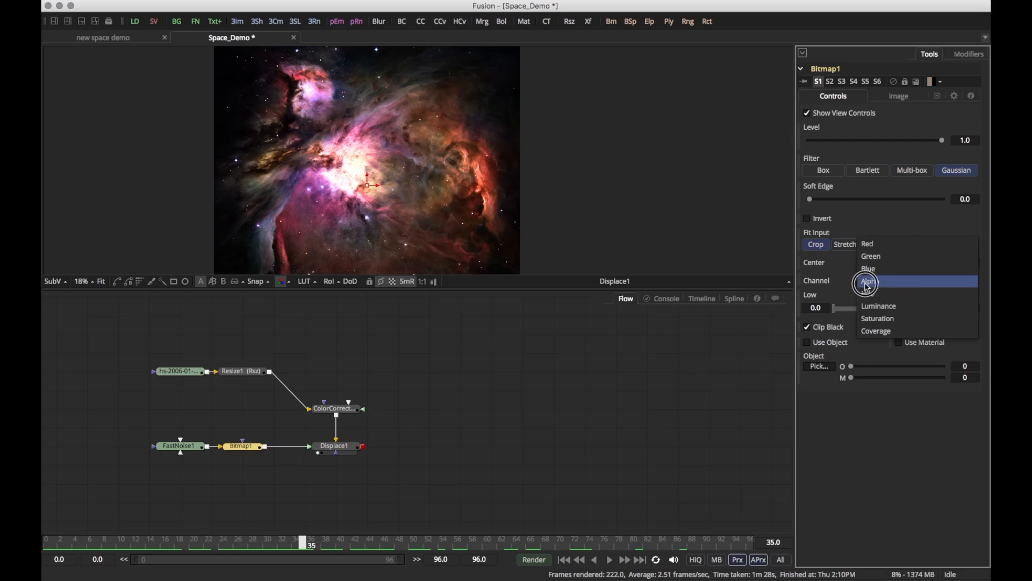
{"action": "left_click", "coordinate": [856, 282]}
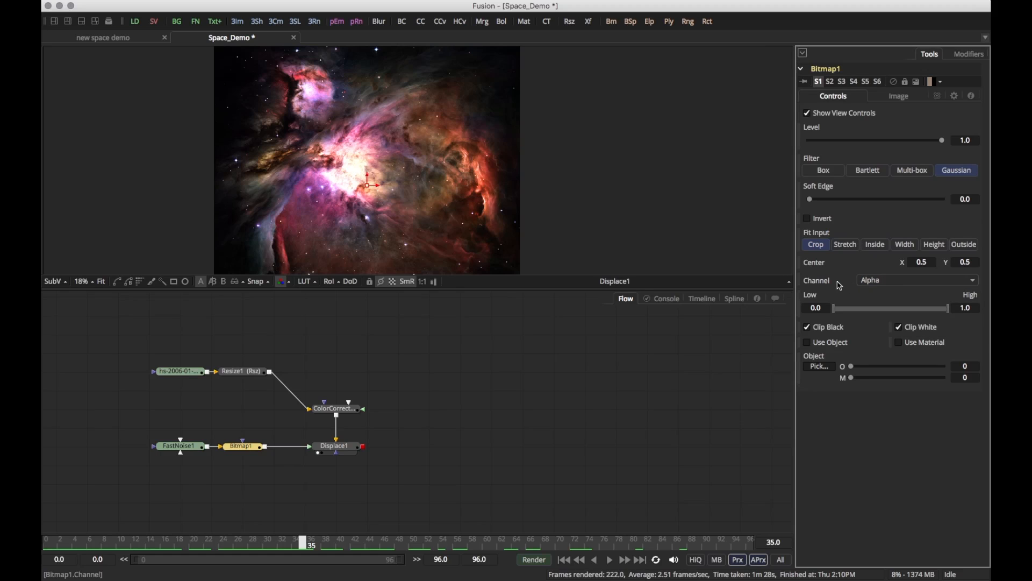
{"action": "left_click", "coordinate": [891, 285]}
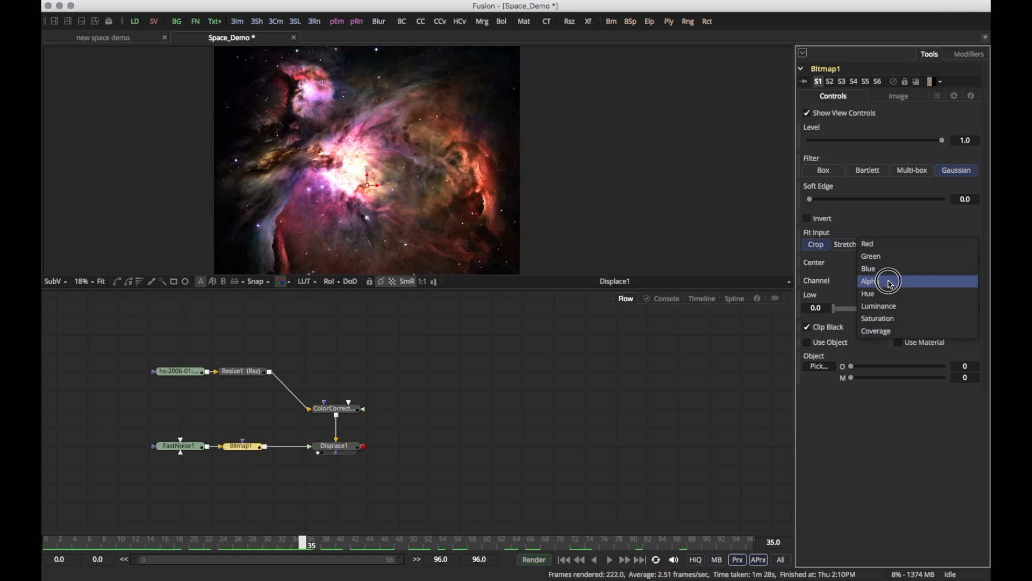
{"action": "left_click", "coordinate": [888, 304]}
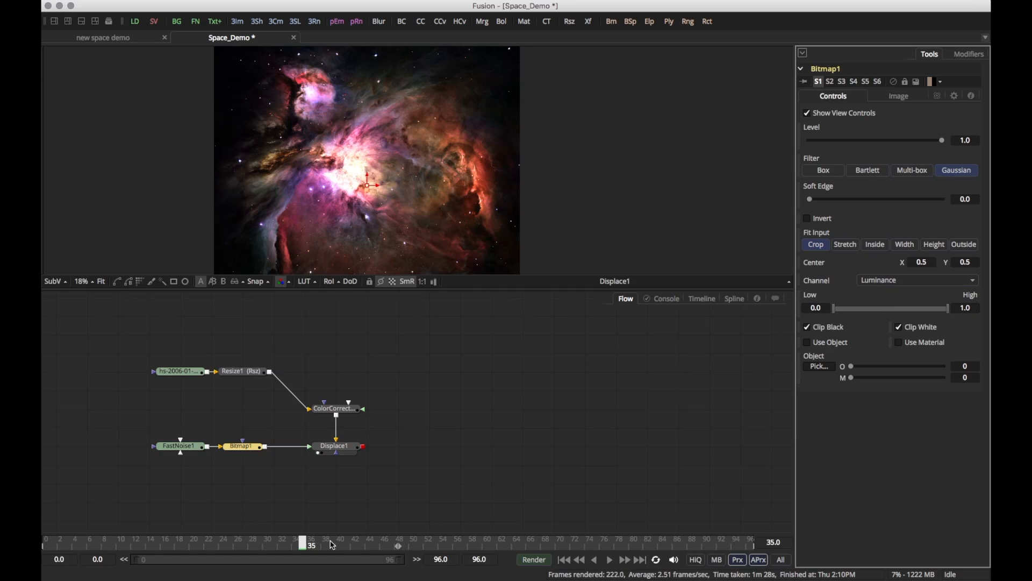
Play the displaced nebula from frame 0 and examine the motion close up.
{"action": "left_click_drag", "start_coordinate": [291, 546], "coordinate": [44, 540]}
{"action": "key", "text": "space"}
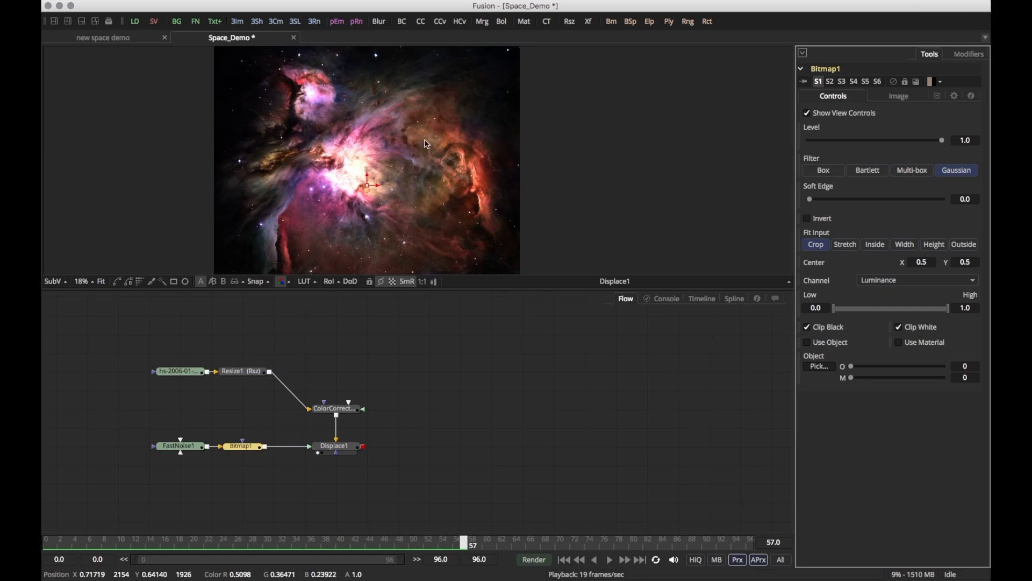
{"action": "scroll", "coordinate": [409, 161], "scroll_direction": "up", "scroll_amount": 5}
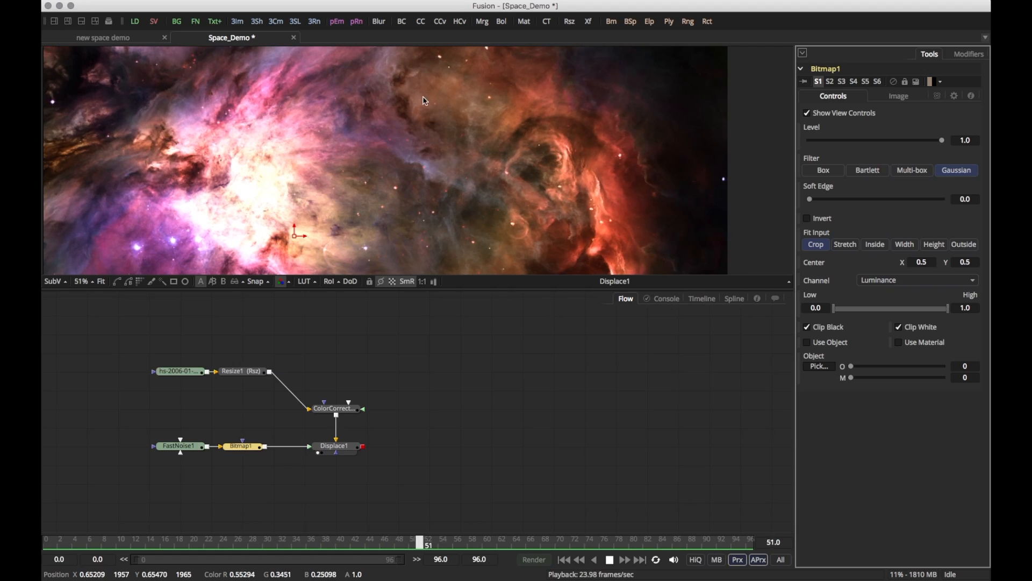
{"action": "key", "text": "space"}
Add a second Displace node and connect the Displace1 output to its background input.
{"action": "left_click", "coordinate": [353, 448]}
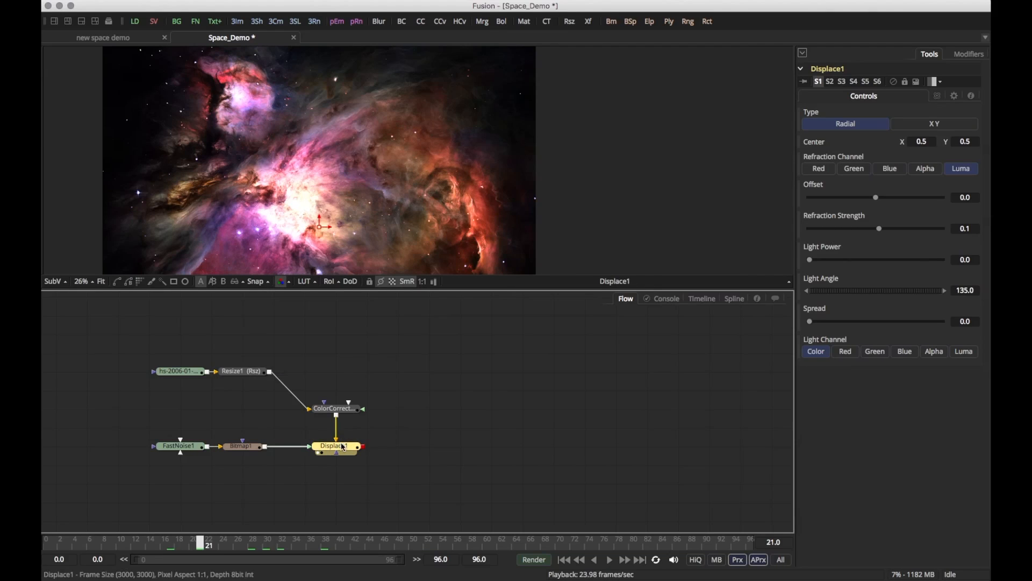
{"action": "left_click", "coordinate": [407, 450]}
{"action": "key", "text": "shift+space"}
{"action": "type", "text": "d"}
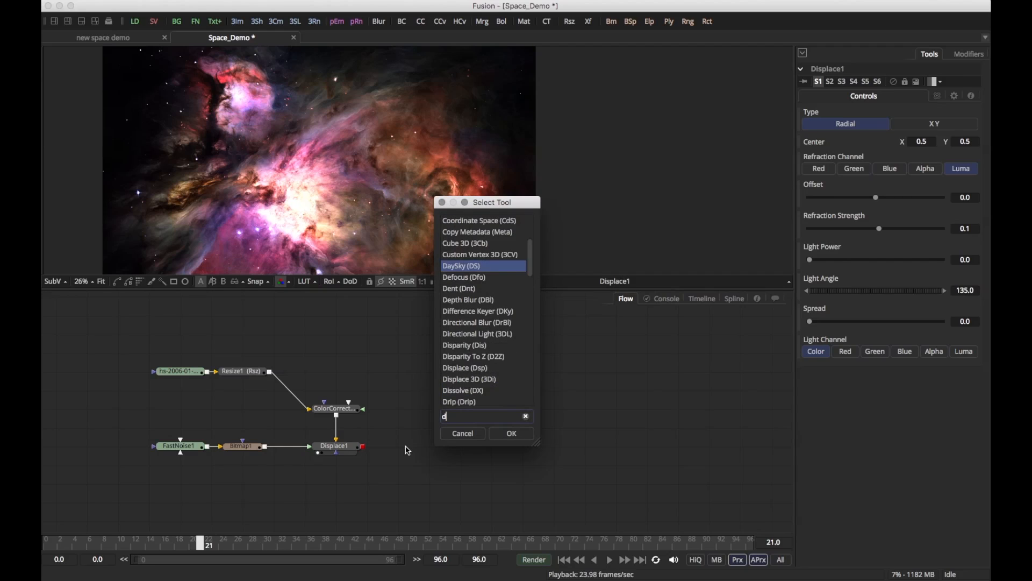
{"action": "type", "text": "ispl"}
{"action": "key", "text": "Return"}
{"action": "left_click_drag", "start_coordinate": [407, 450], "coordinate": [469, 449]}
{"action": "left_click_drag", "start_coordinate": [362, 446], "coordinate": [436, 447]}
Add a second ColorCorrector node followed by a Blur node, and feed the Resize1 output into the new ColorCorrector.
{"action": "left_click", "coordinate": [398, 371]}
{"action": "key", "text": "shift+space"}
{"action": "type", "text": "cc"}
{"action": "key", "text": "Return"}
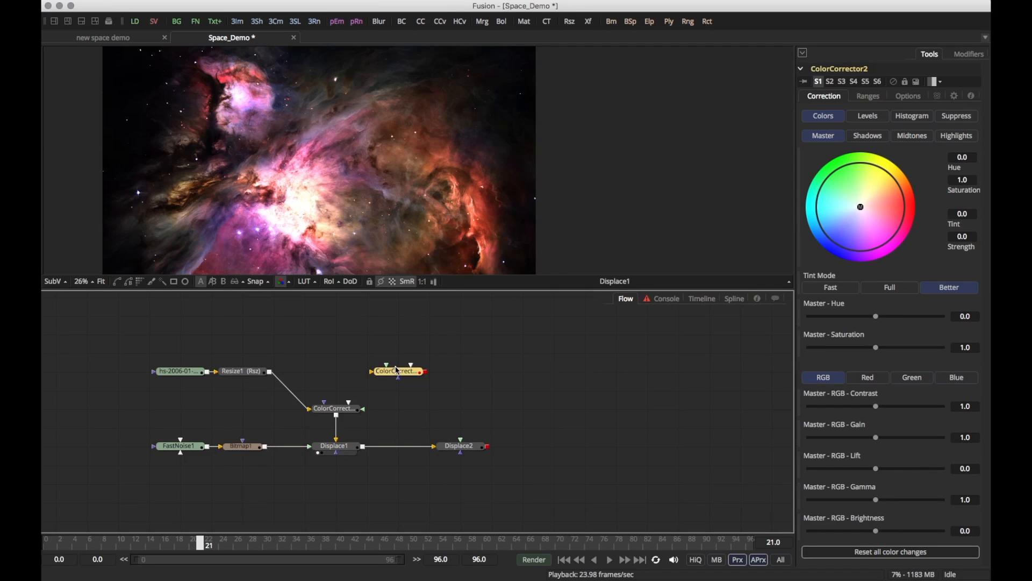
{"action": "key", "text": "shift+space"}
{"action": "type", "text": "blur"}
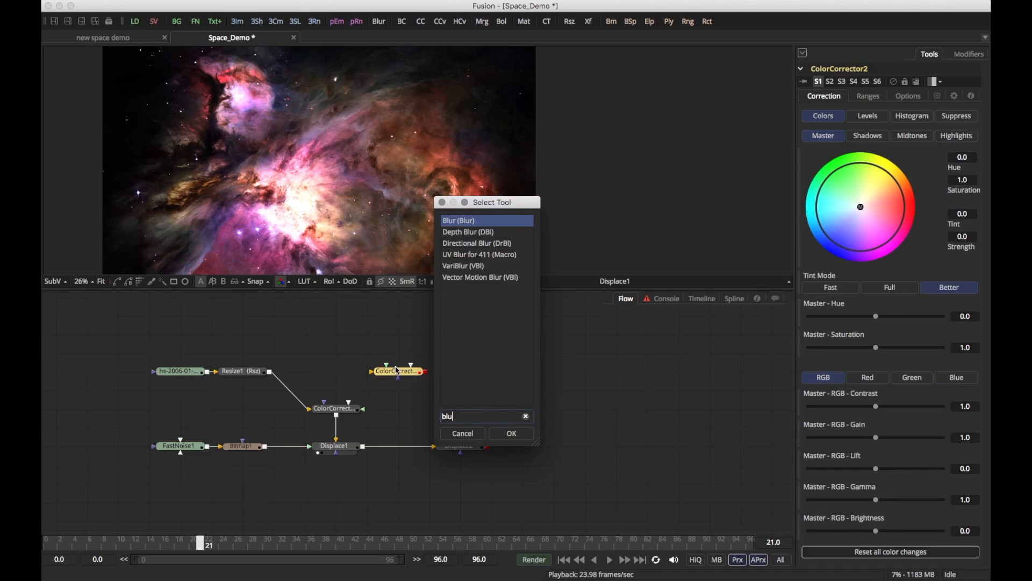
{"action": "key", "text": "Return"}
{"action": "left_click_drag", "start_coordinate": [269, 371], "coordinate": [372, 371]}
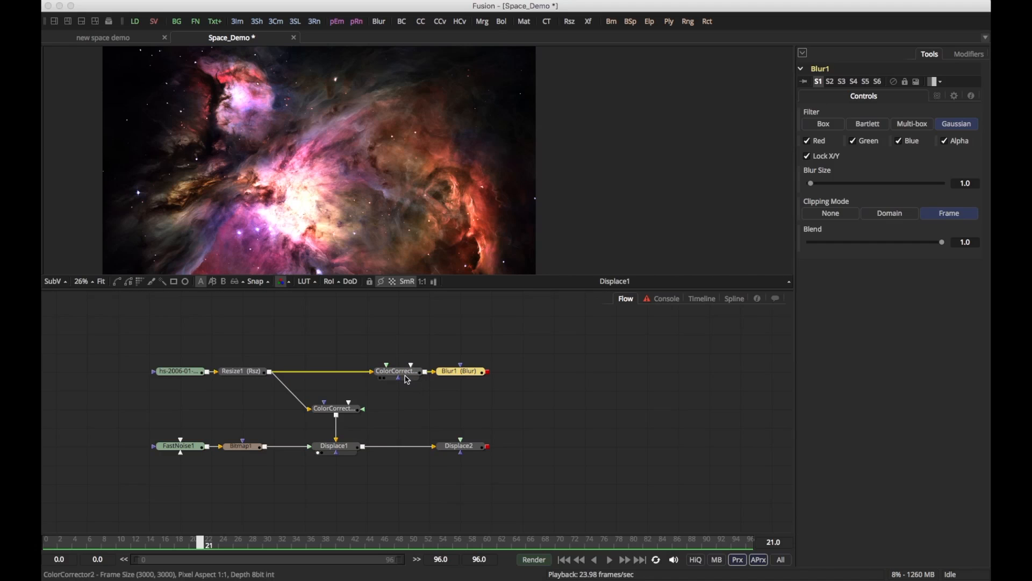
In ColorCorrector2, set the master saturation to 0, the shadows lift to about 0.055 and the shadows gamma to about 0.83.
{"action": "left_click", "coordinate": [405, 373]}
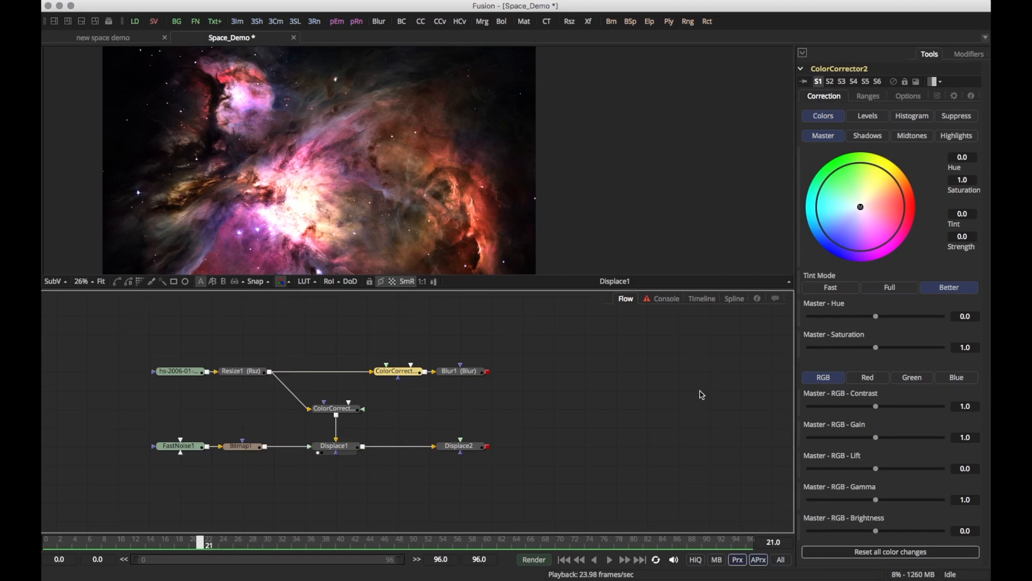
{"action": "left_click_drag", "start_coordinate": [878, 350], "coordinate": [744, 345]}
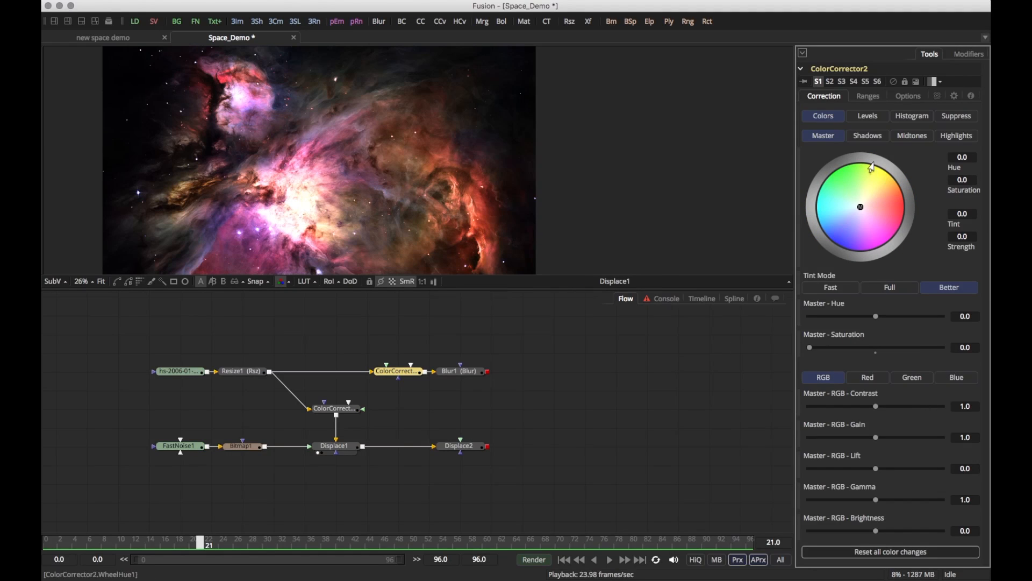
{"action": "left_click", "coordinate": [873, 141]}
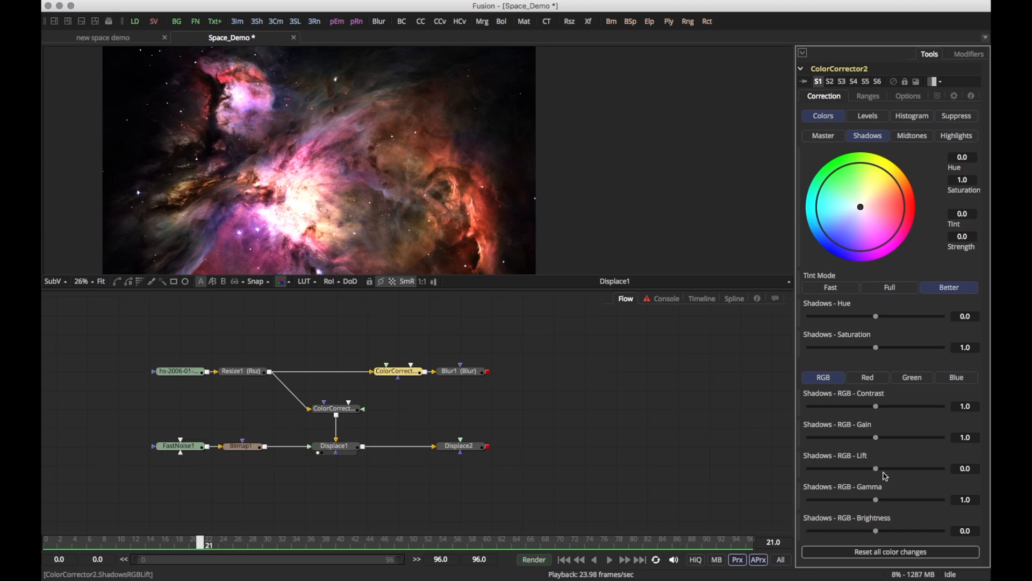
{"action": "left_click_drag", "start_coordinate": [877, 468], "coordinate": [881, 469]}
{"action": "left_click_drag", "start_coordinate": [876, 500], "coordinate": [865, 500]}
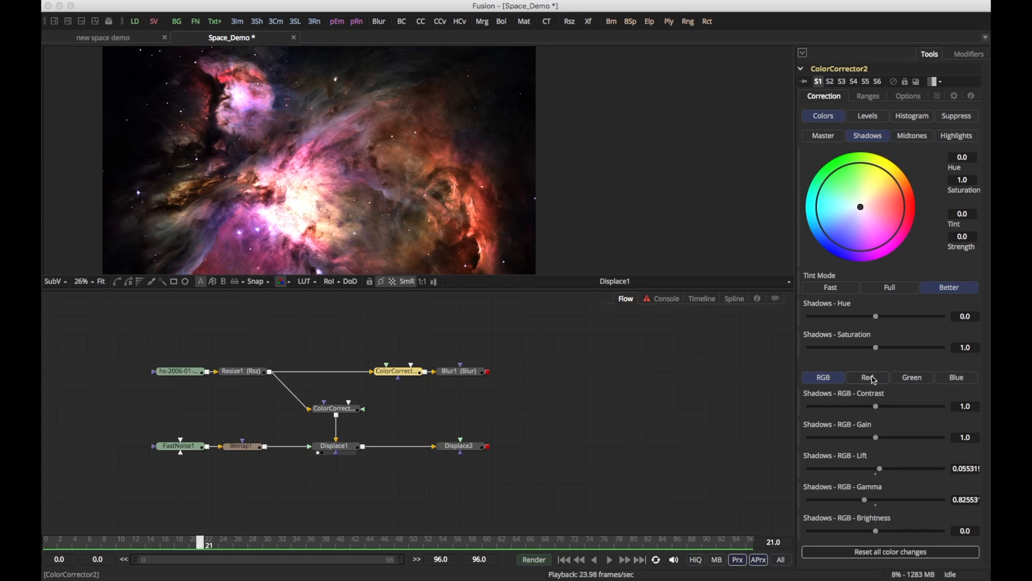
Set ColorCorrector2's midtones to contrast about 1.20, lift about -0.07 and gamma about 1.08.
{"action": "left_click", "coordinate": [913, 136]}
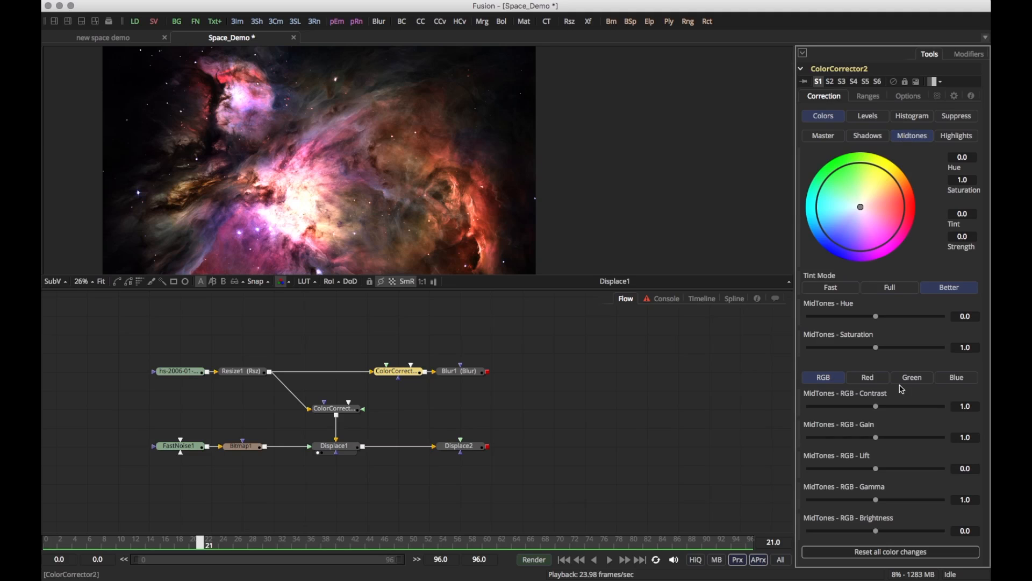
{"action": "left_click_drag", "start_coordinate": [878, 409], "coordinate": [886, 407]}
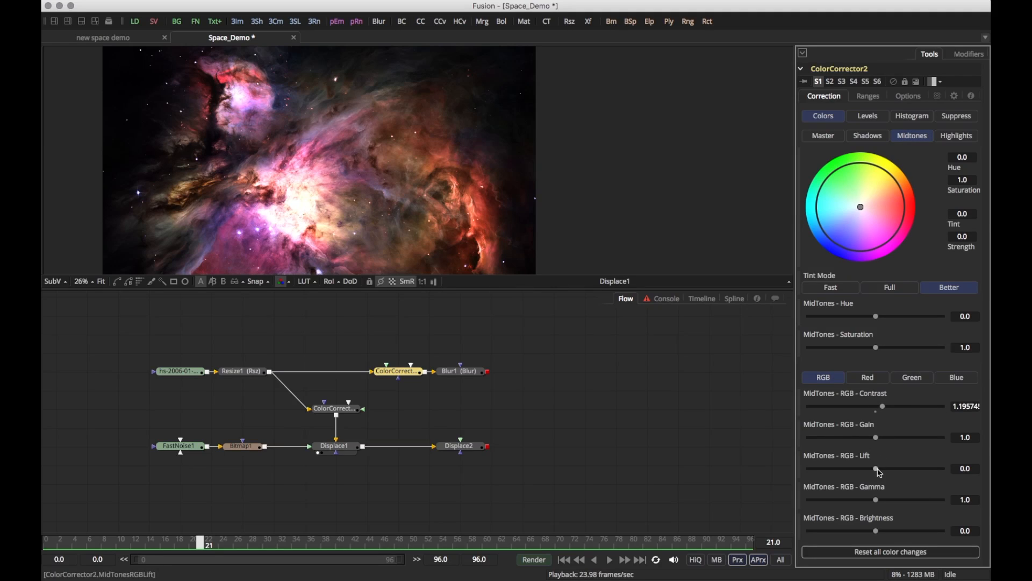
{"action": "left_click_drag", "start_coordinate": [878, 473], "coordinate": [874, 475]}
{"action": "left_click_drag", "start_coordinate": [877, 501], "coordinate": [880, 502]}
Set ColorCorrector2's highlights to gain about 1.15, gamma about 0.76 and brightness about 0.06.
{"action": "left_click", "coordinate": [956, 141]}
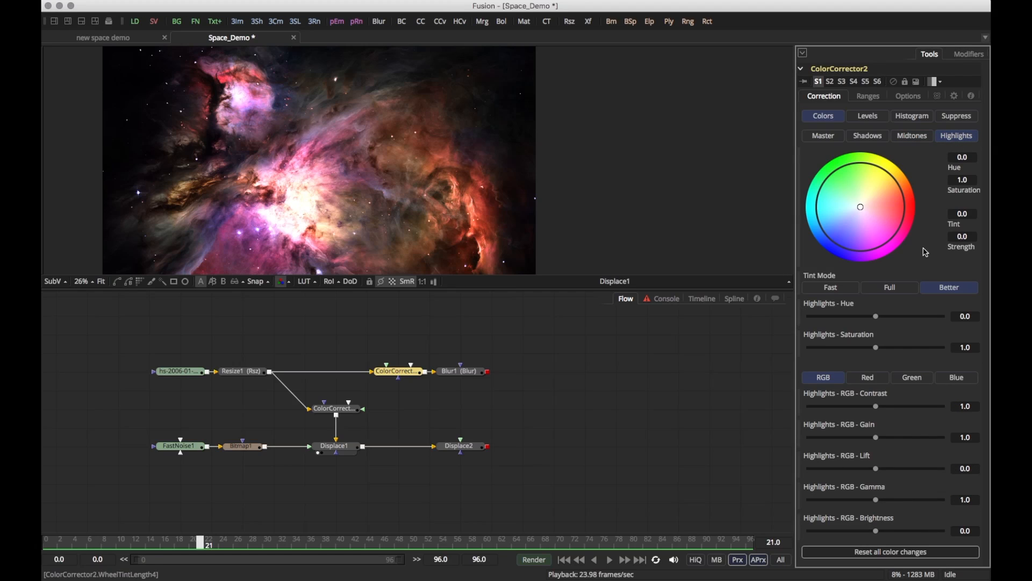
{"action": "left_click_drag", "start_coordinate": [878, 441], "coordinate": [882, 439]}
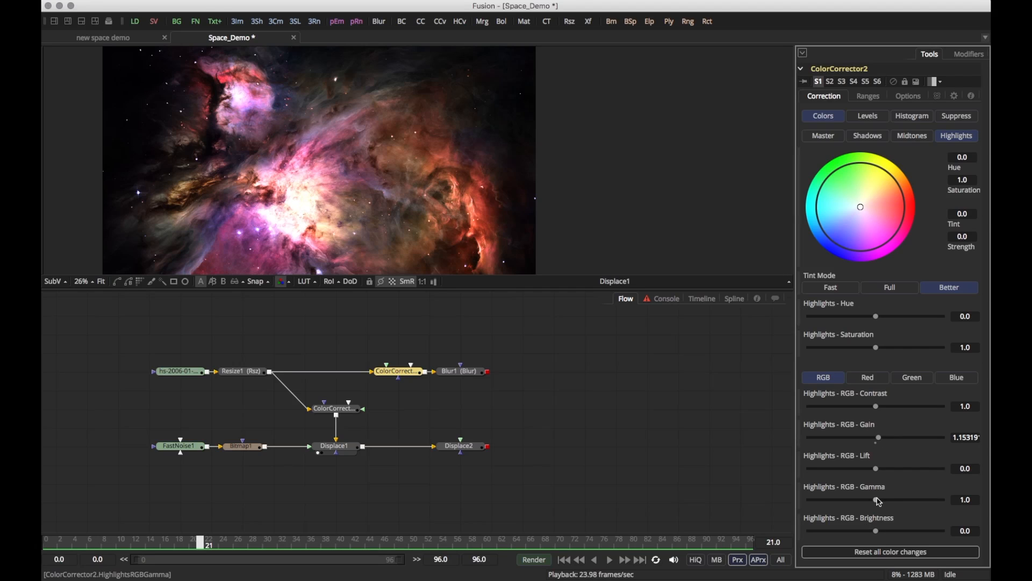
{"action": "left_click_drag", "start_coordinate": [876, 503], "coordinate": [860, 509]}
{"action": "left_click_drag", "start_coordinate": [878, 533], "coordinate": [881, 533]}
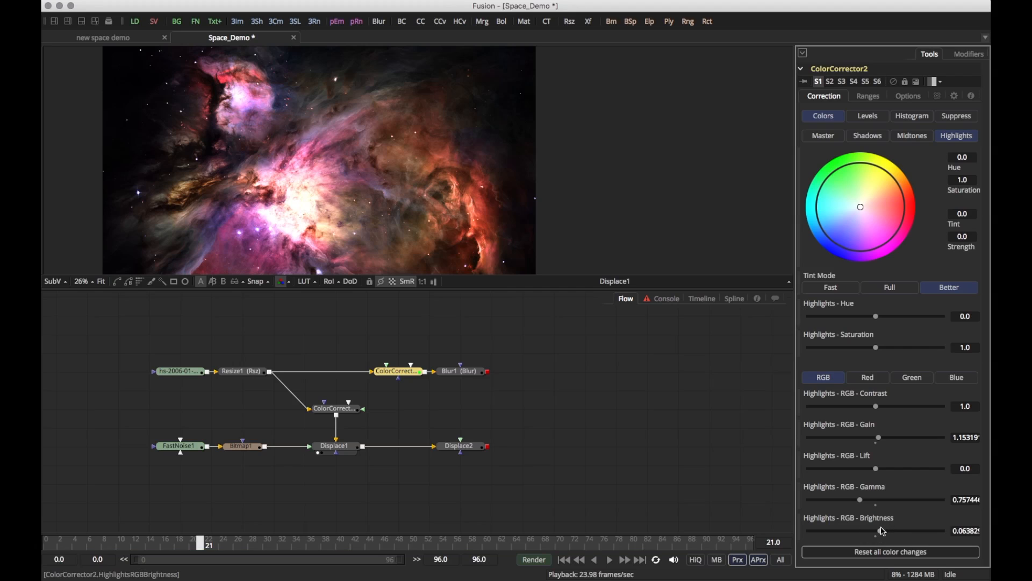
View the ColorCorrector2 output, compare it with the correction bypassed, and review its shadows, midtones, highlights and master settings.
{"action": "key", "text": "1"}
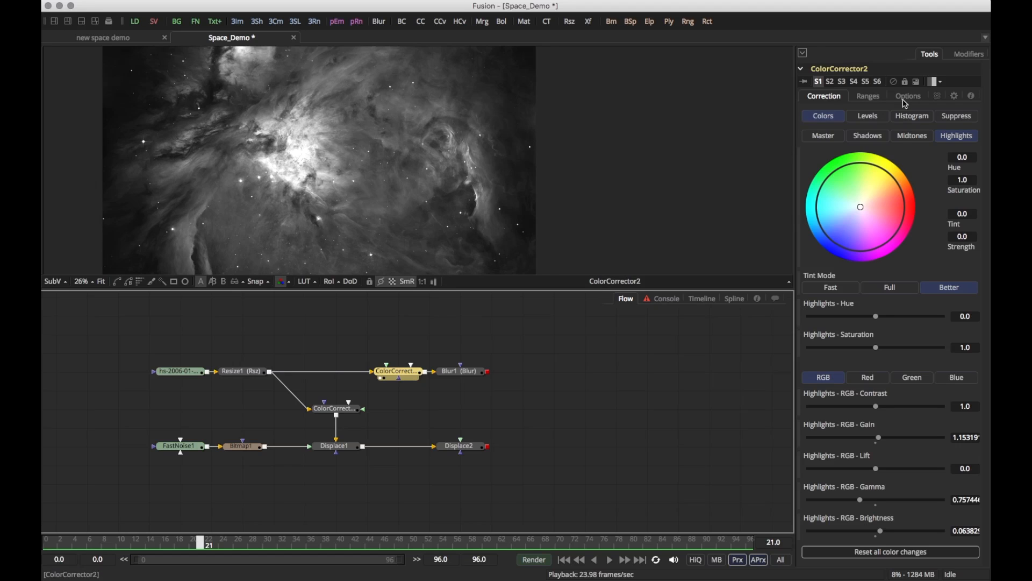
{"action": "left_click", "coordinate": [894, 83]}
{"action": "left_click", "coordinate": [894, 84]}
{"action": "left_click", "coordinate": [895, 84]}
{"action": "left_click", "coordinate": [894, 83]}
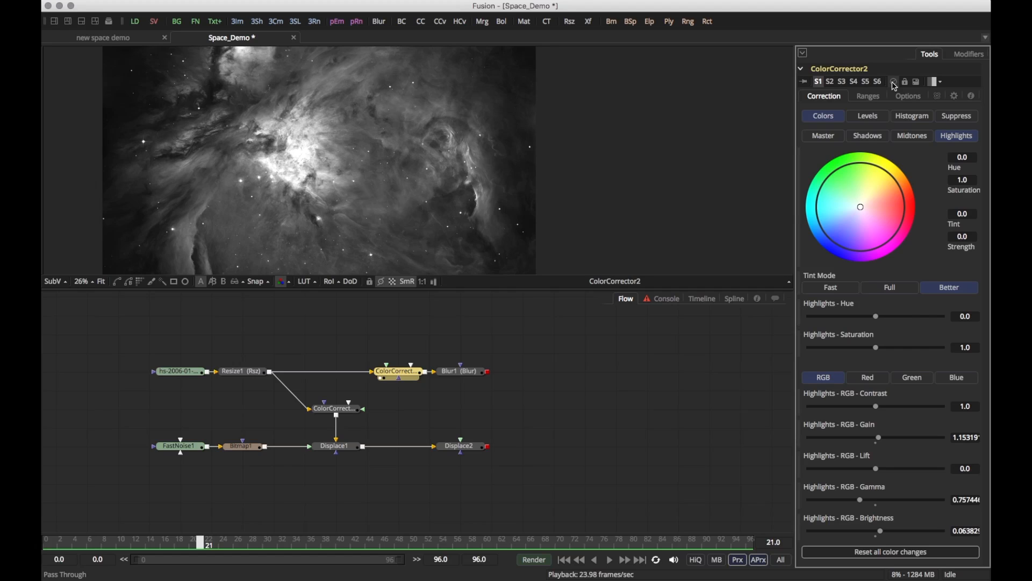
{"action": "left_click", "coordinate": [869, 136]}
{"action": "left_click", "coordinate": [909, 137]}
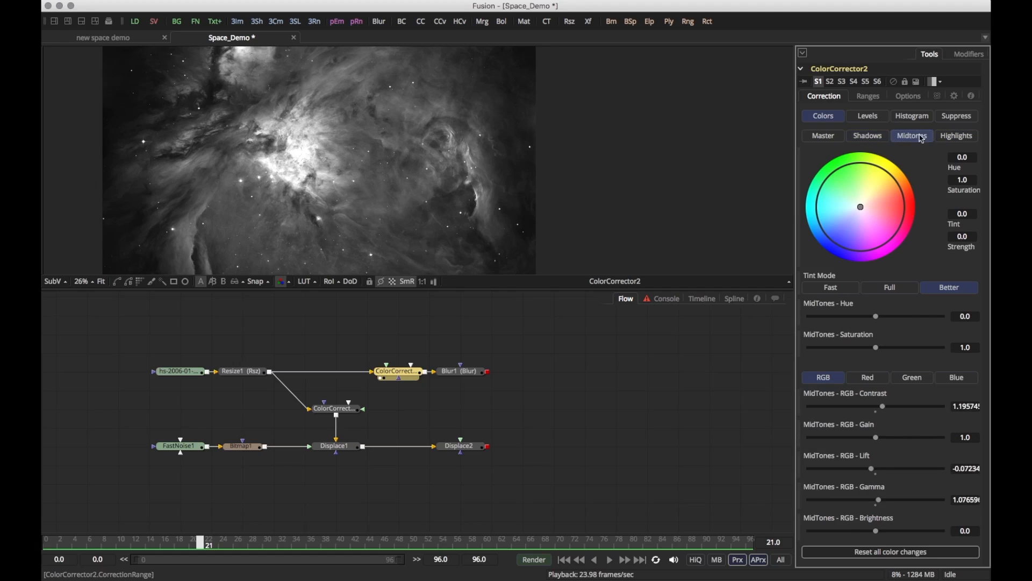
{"action": "left_click", "coordinate": [963, 138]}
{"action": "left_click", "coordinate": [850, 137]}
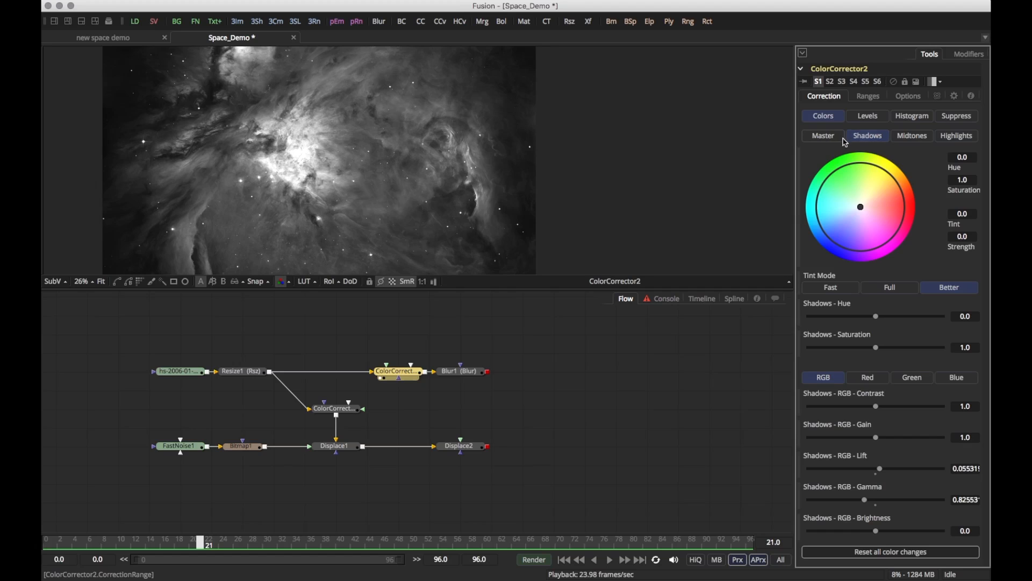
{"action": "left_click", "coordinate": [835, 140]}
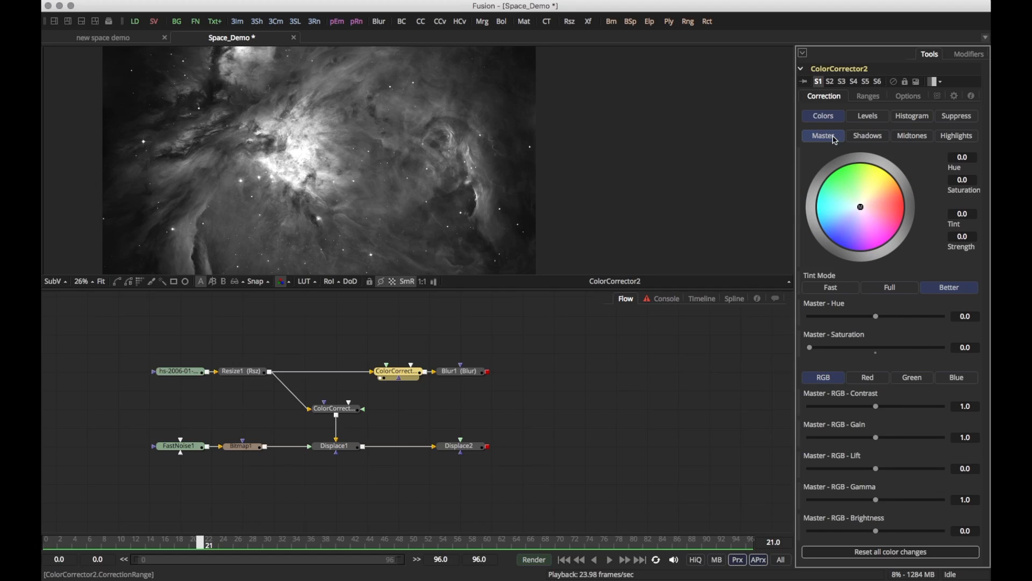
View Blur1, set its blur size to about 19.6 and connect its output to Displace2's displacement map input.
{"action": "left_click", "coordinate": [441, 378]}
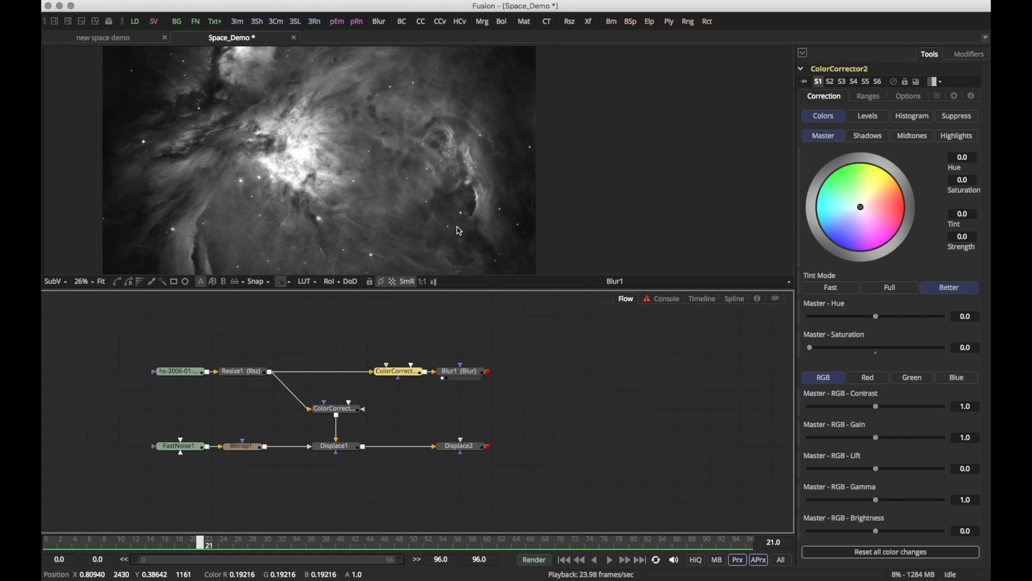
{"action": "left_click", "coordinate": [455, 372]}
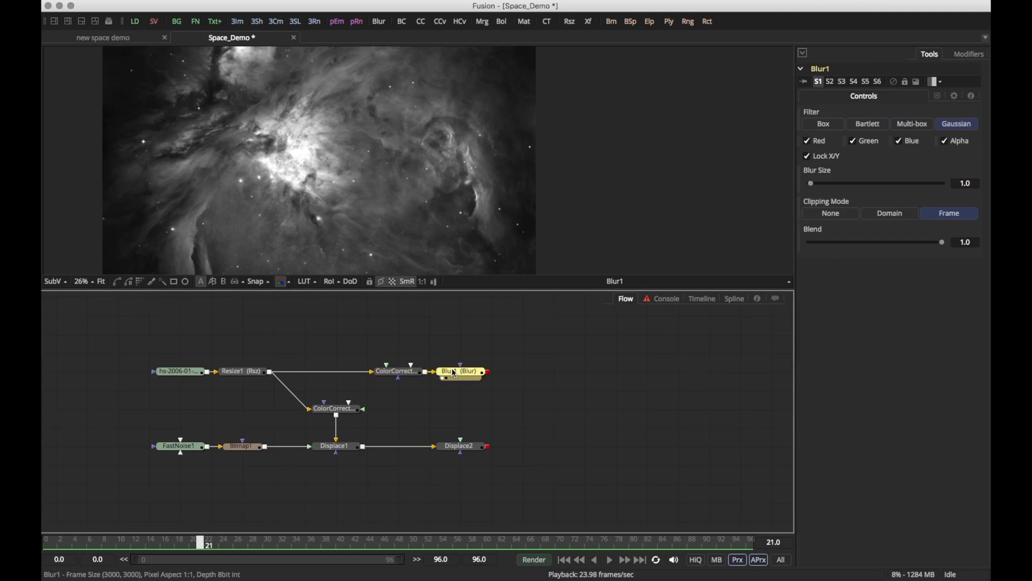
{"action": "left_click_drag", "start_coordinate": [876, 183], "coordinate": [837, 204]}
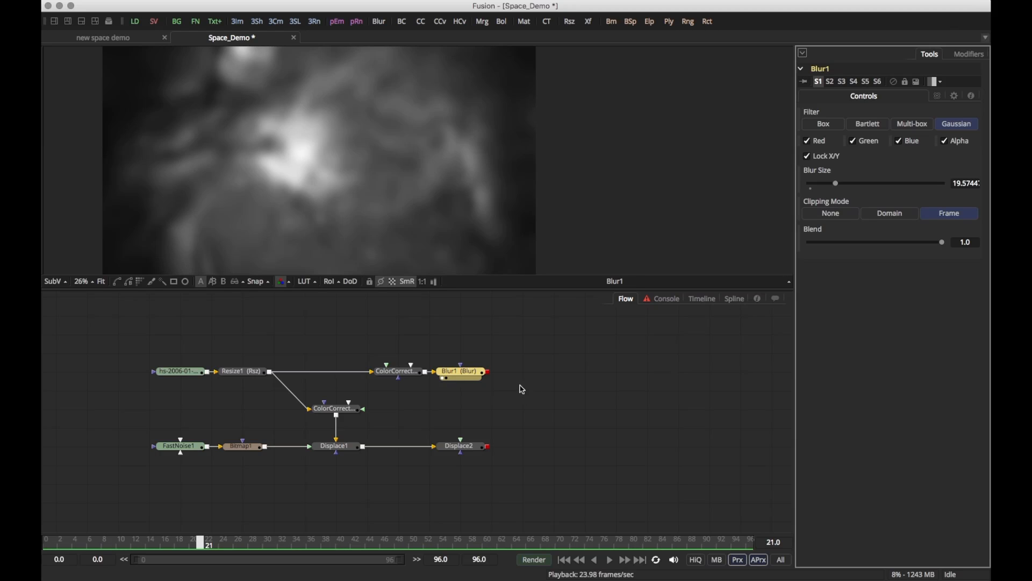
{"action": "left_click_drag", "start_coordinate": [487, 371], "coordinate": [471, 450]}
With Displace2's output on view, set its refraction strength to about -0.38 and Blur1's blur size to about 3.4.
{"action": "left_click", "coordinate": [471, 450]}
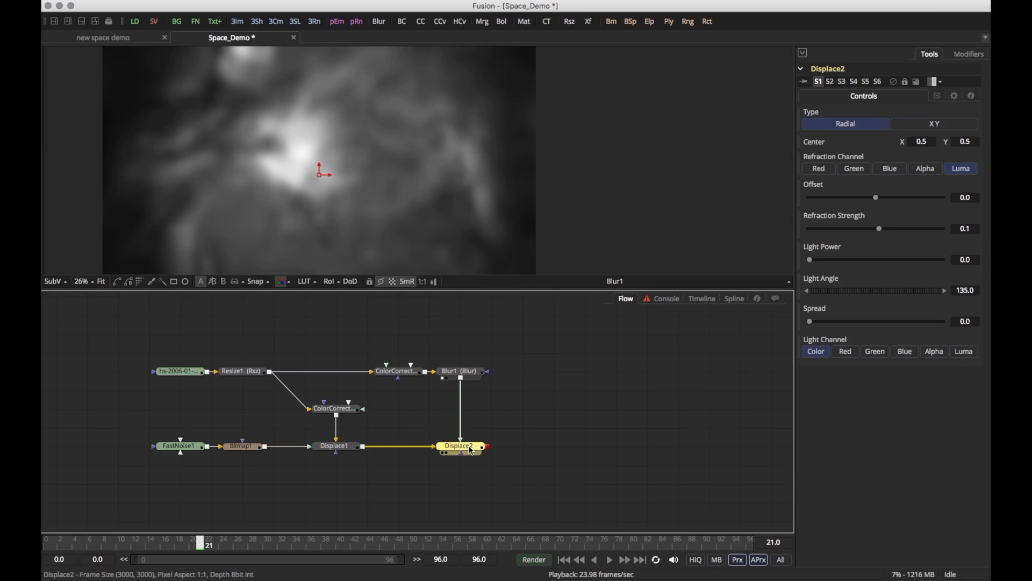
{"action": "key", "text": "1"}
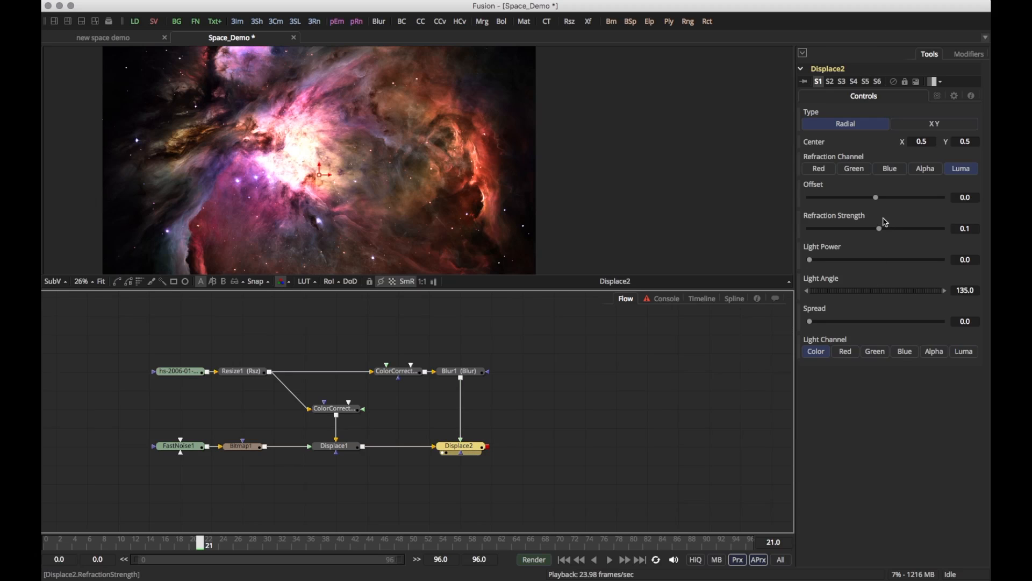
{"action": "left_click_drag", "start_coordinate": [882, 232], "coordinate": [864, 230]}
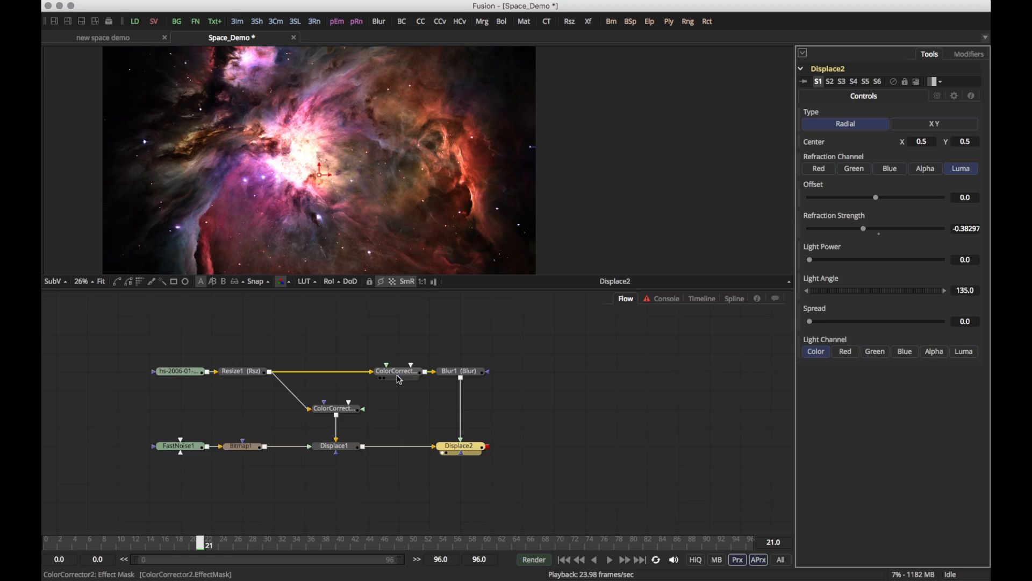
{"action": "left_click", "coordinate": [452, 373]}
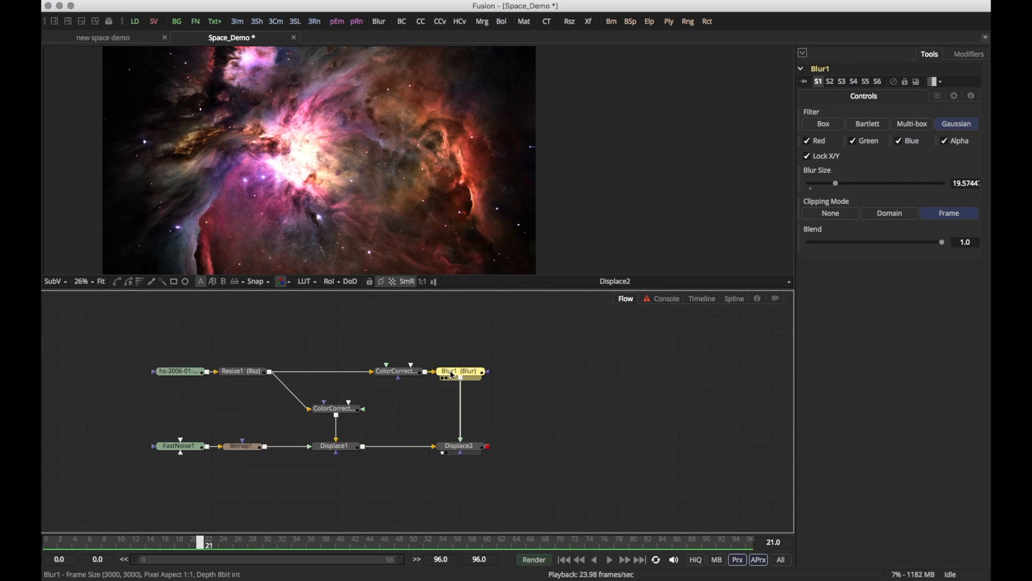
{"action": "left_click_drag", "start_coordinate": [837, 185], "coordinate": [816, 192]}
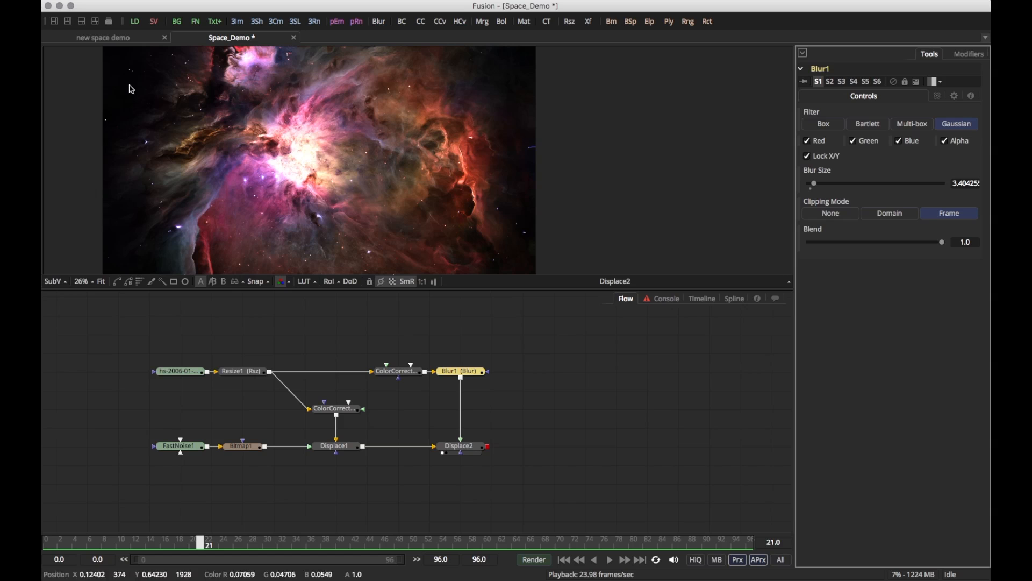
Split the display into two viewers, showing Blur1 in the empty one, and fit both images to their views.
{"action": "left_click", "coordinate": [61, 19]}
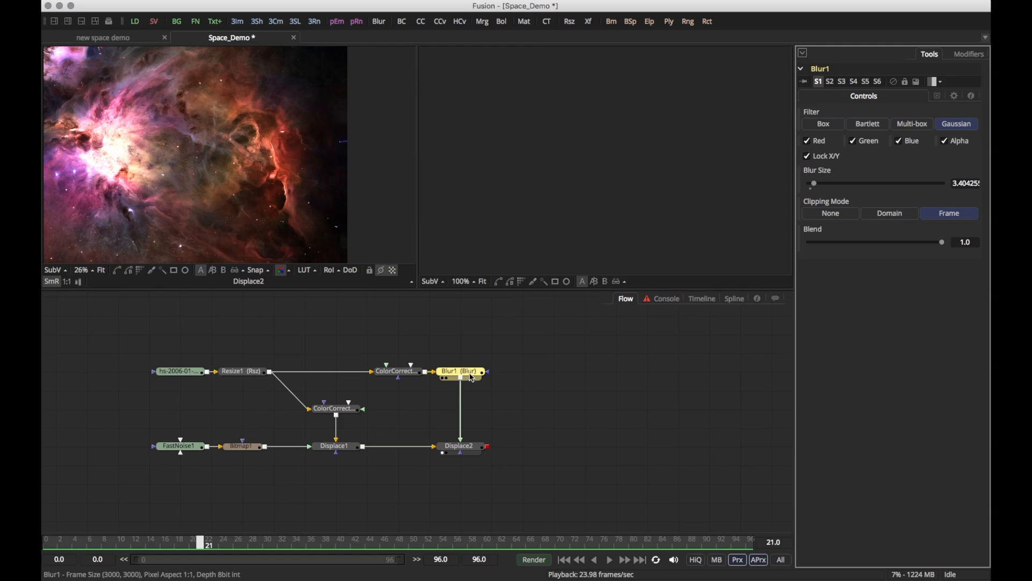
{"action": "left_click_drag", "start_coordinate": [463, 371], "coordinate": [604, 165]}
{"action": "left_click", "coordinate": [483, 270]}
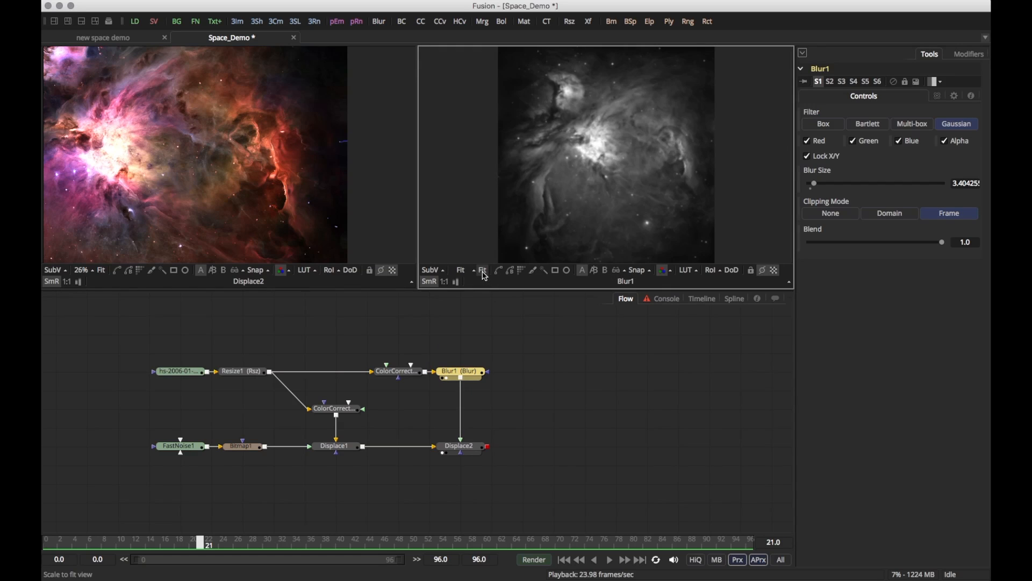
{"action": "left_click", "coordinate": [102, 270]}
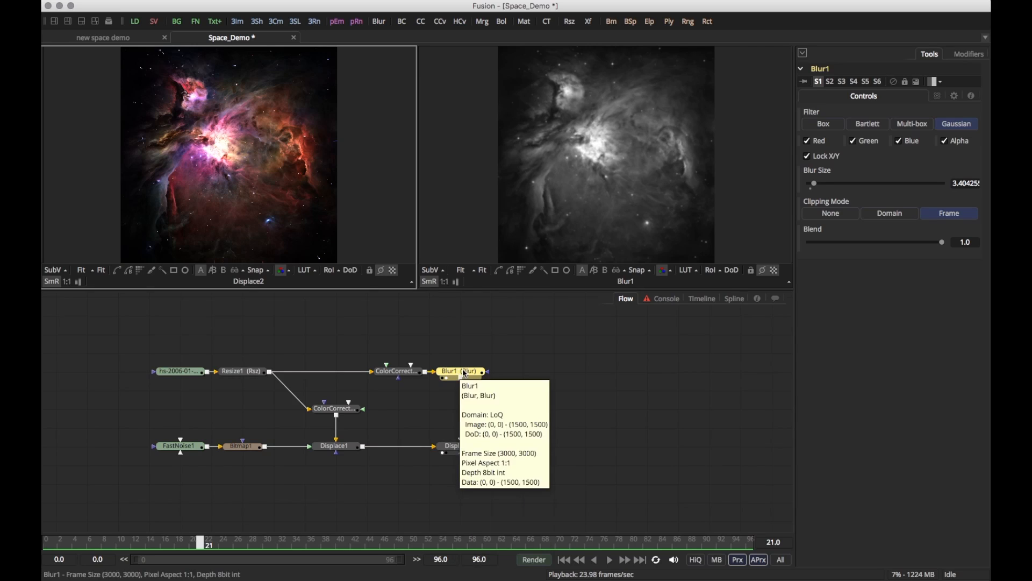
Enlarge the viewer area over the node flow and set Displace2's refraction strength to about 0.077.
{"action": "left_click", "coordinate": [464, 447]}
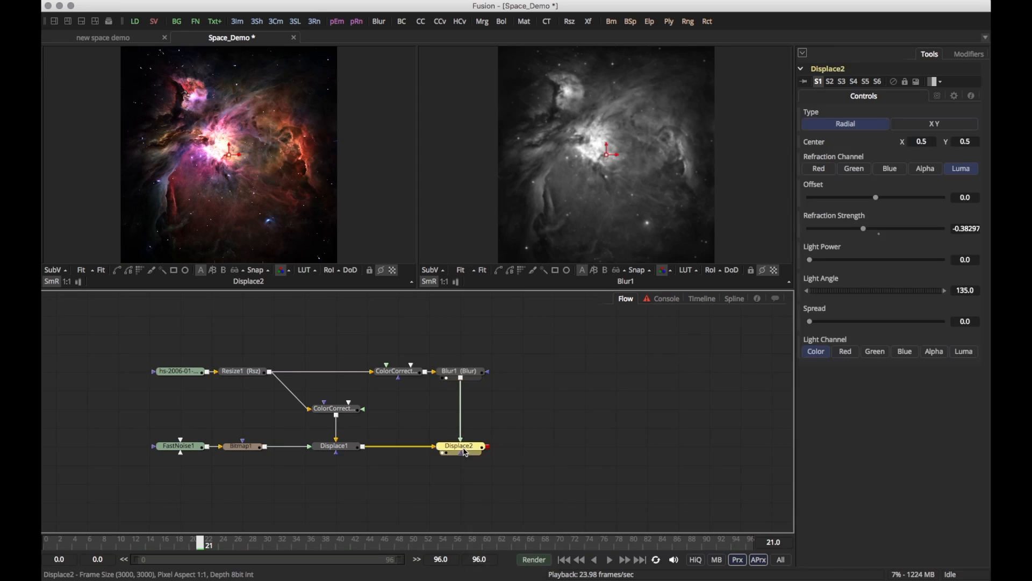
{"action": "mouse_move", "coordinate": [865, 231]}
{"action": "left_mouse_down"}
{"action": "mouse_move", "coordinate": [886, 225]}
{"action": "mouse_move", "coordinate": [872, 226]}
{"action": "left_mouse_up"}
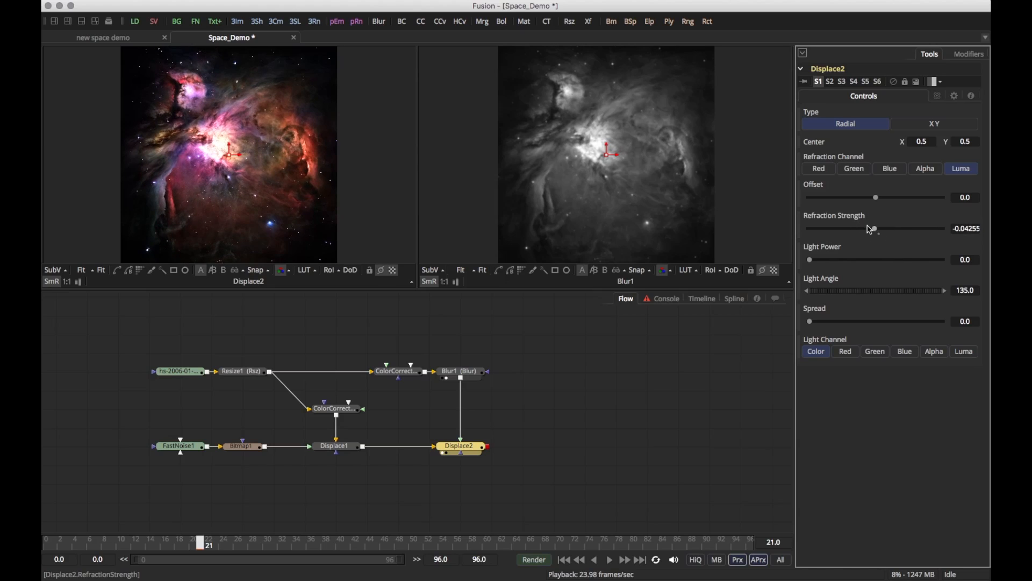
{"action": "scroll", "coordinate": [325, 239], "scroll_direction": "up", "scroll_amount": 3}
{"action": "left_click_drag", "start_coordinate": [470, 291], "coordinate": [470, 396]}
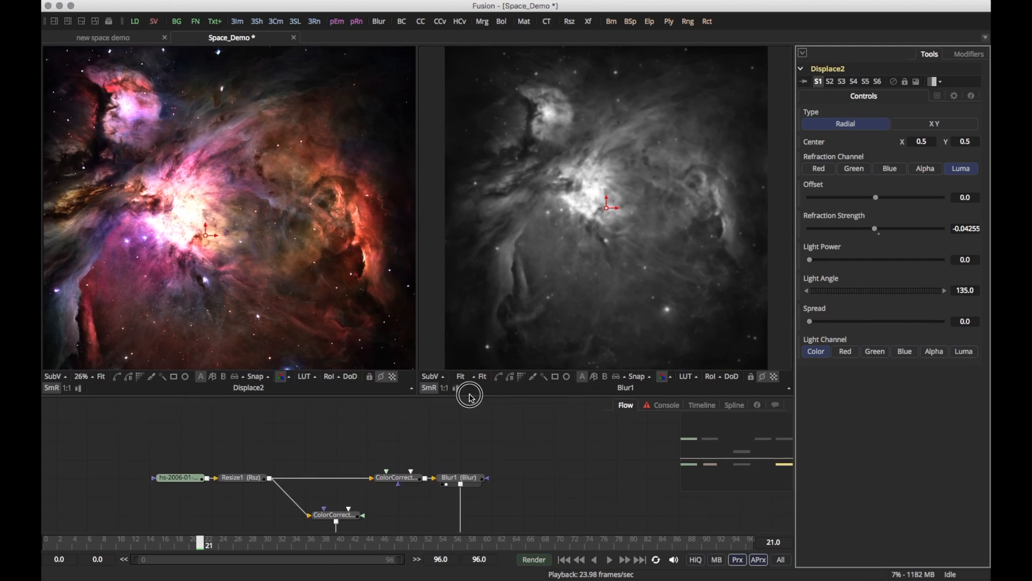
{"action": "mouse_move", "coordinate": [876, 229]}
{"action": "left_mouse_down"}
{"action": "mouse_move", "coordinate": [888, 224]}
{"action": "mouse_move", "coordinate": [878, 230]}
{"action": "left_mouse_up"}
Set Blur1's blur size to about 31 and slightly lower Displace2's refraction strength.
{"action": "left_click", "coordinate": [461, 478]}
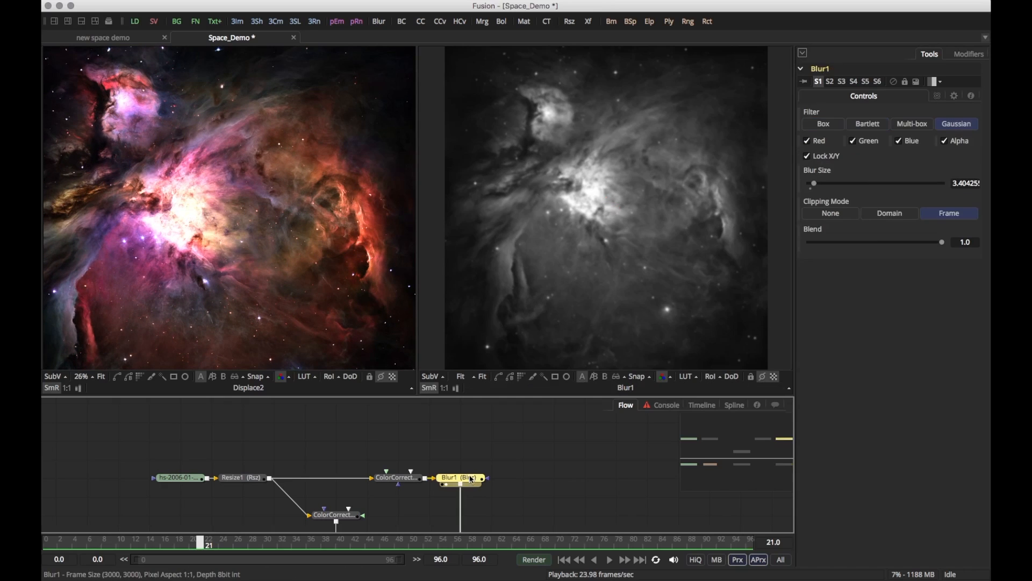
{"action": "left_click_drag", "start_coordinate": [820, 187], "coordinate": [858, 183]}
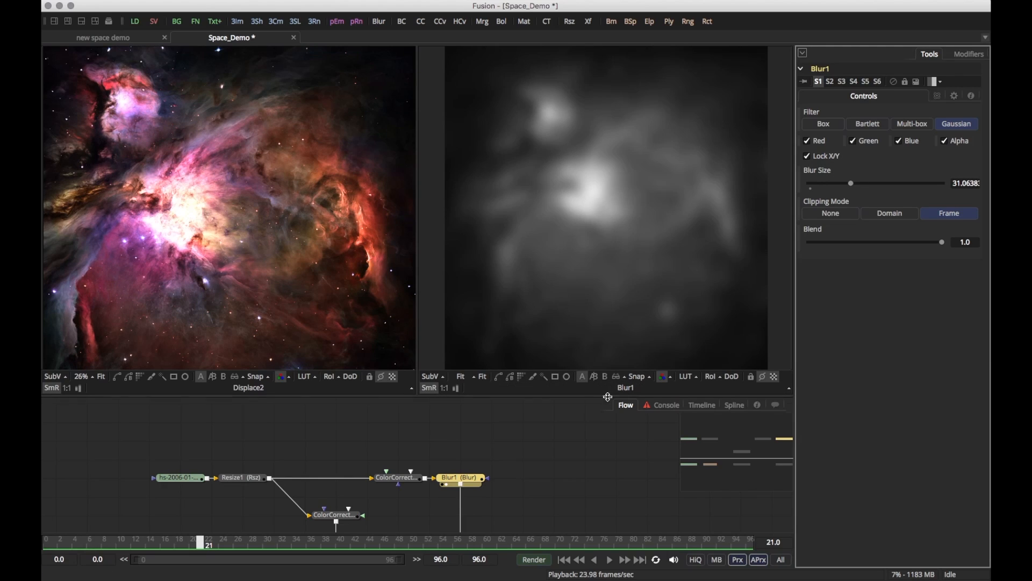
{"action": "scroll", "coordinate": [468, 467], "scroll_direction": "down", "scroll_amount": 3}
{"action": "left_click", "coordinate": [463, 498]}
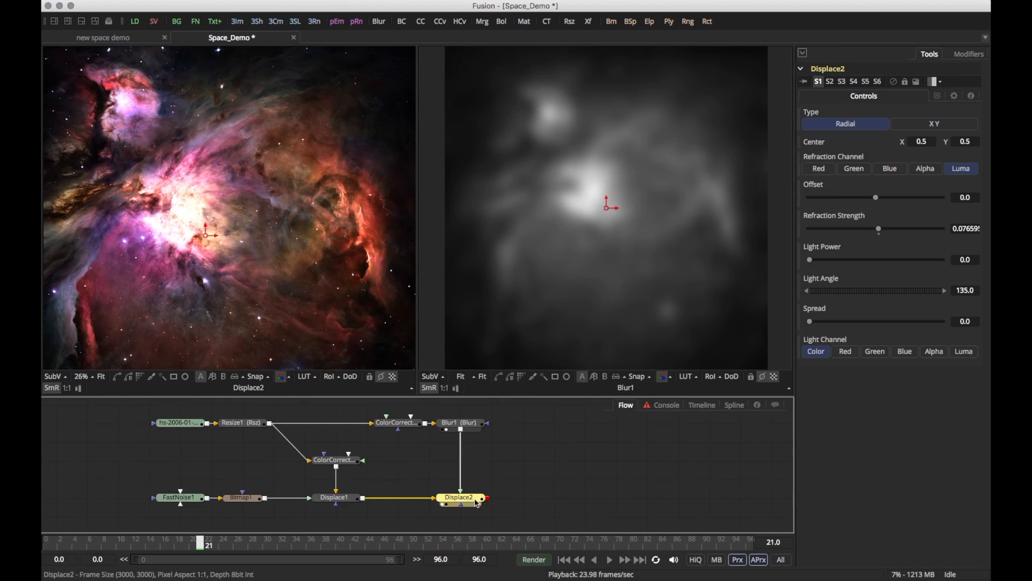
{"action": "left_click_drag", "start_coordinate": [880, 231], "coordinate": [873, 230]}
Reduce Blur1's blur size to about 30 and set Displace2's refraction strength to about -0.026.
{"action": "left_click", "coordinate": [461, 422]}
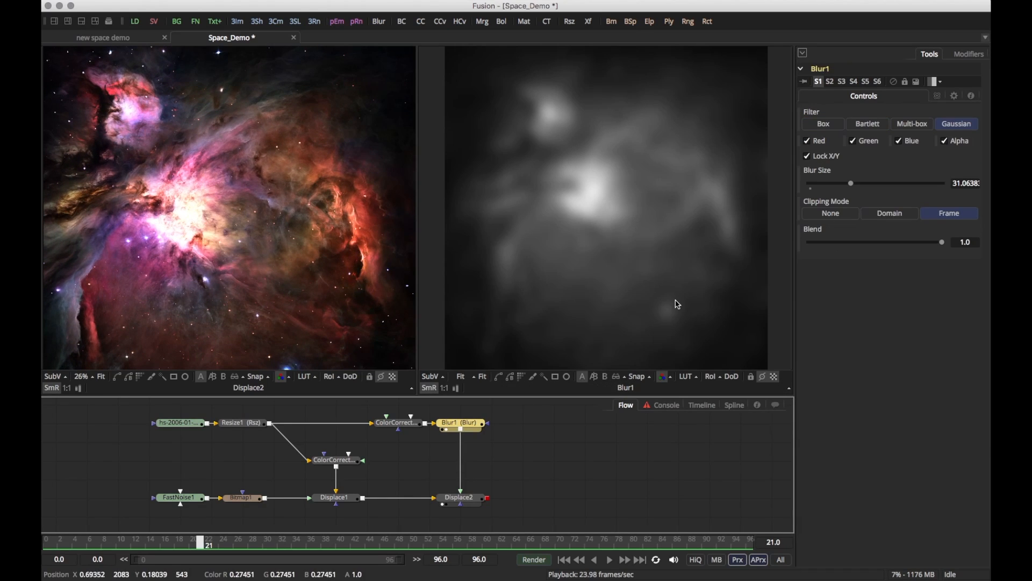
{"action": "mouse_move", "coordinate": [853, 187]}
{"action": "left_mouse_down"}
{"action": "mouse_move", "coordinate": [839, 185]}
{"action": "mouse_move", "coordinate": [848, 185]}
{"action": "left_mouse_up"}
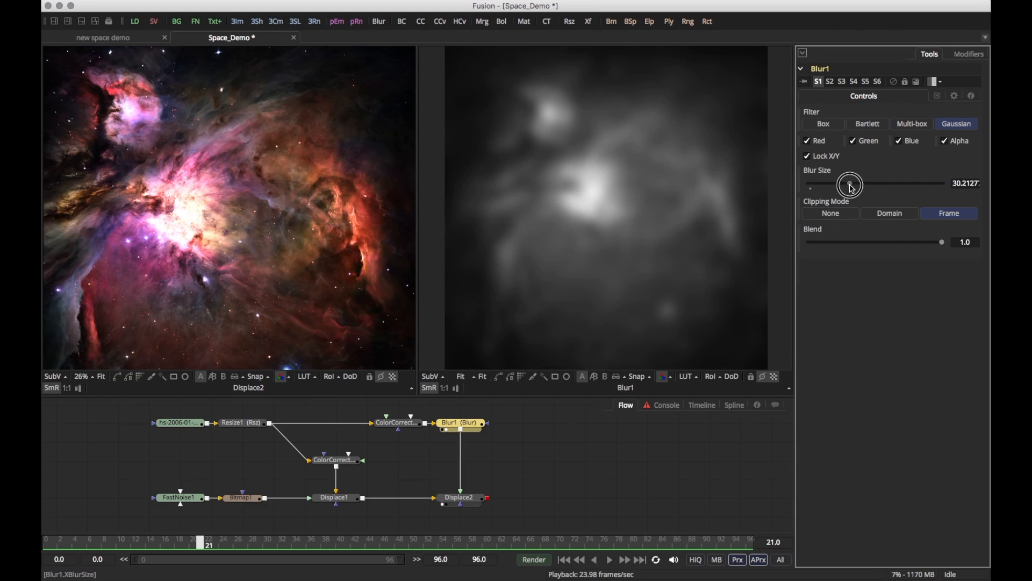
{"action": "left_click", "coordinate": [462, 499]}
{"action": "left_click_drag", "start_coordinate": [875, 231], "coordinate": [878, 230]}
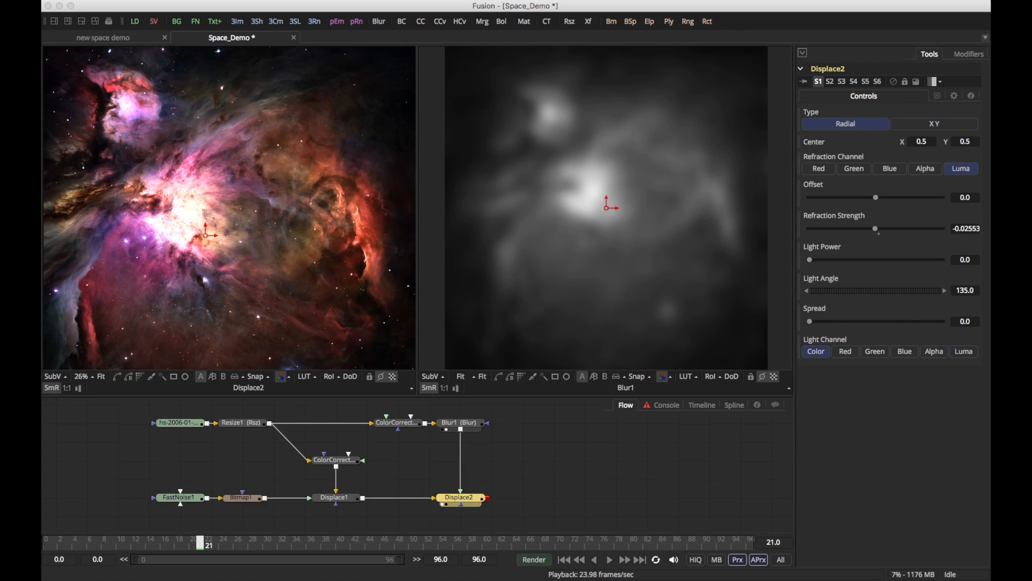
Keyframe Displace2's refraction strength from about -0.71 at frame 0 to about 0.55 at frame 96.
{"action": "left_click", "coordinate": [46, 543]}
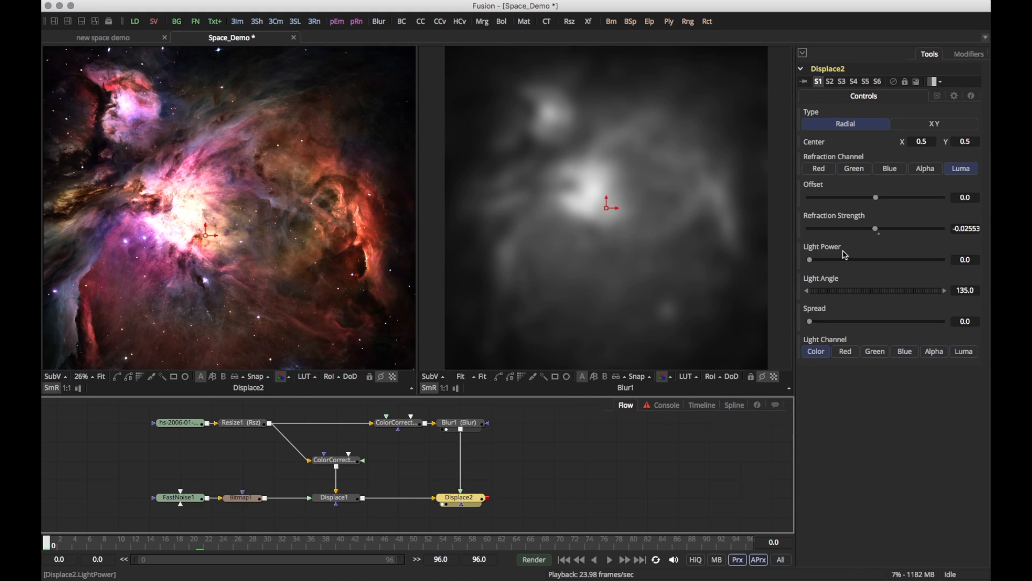
{"action": "left_click_drag", "start_coordinate": [882, 232], "coordinate": [859, 249]}
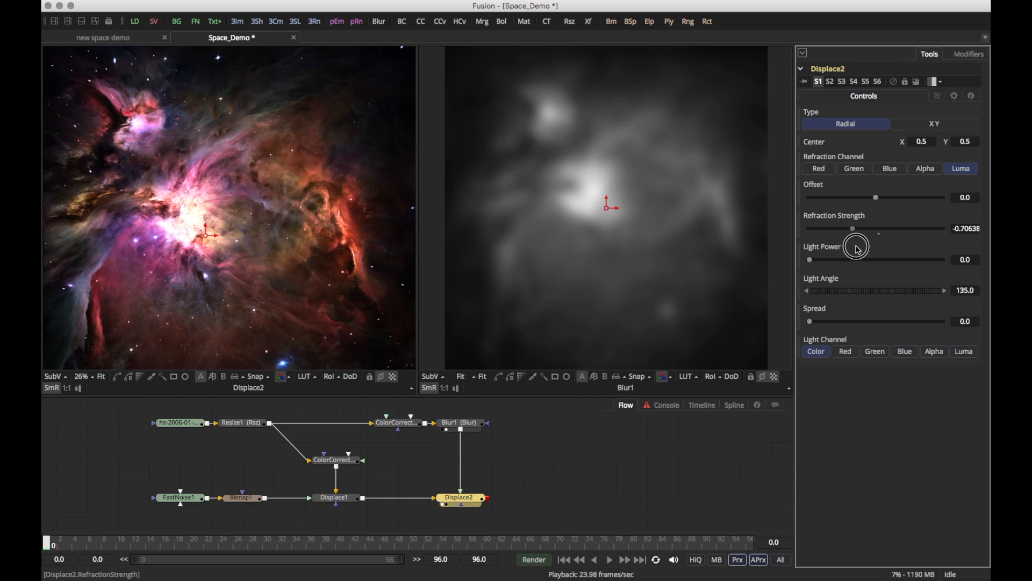
{"action": "left_click", "coordinate": [802, 228]}
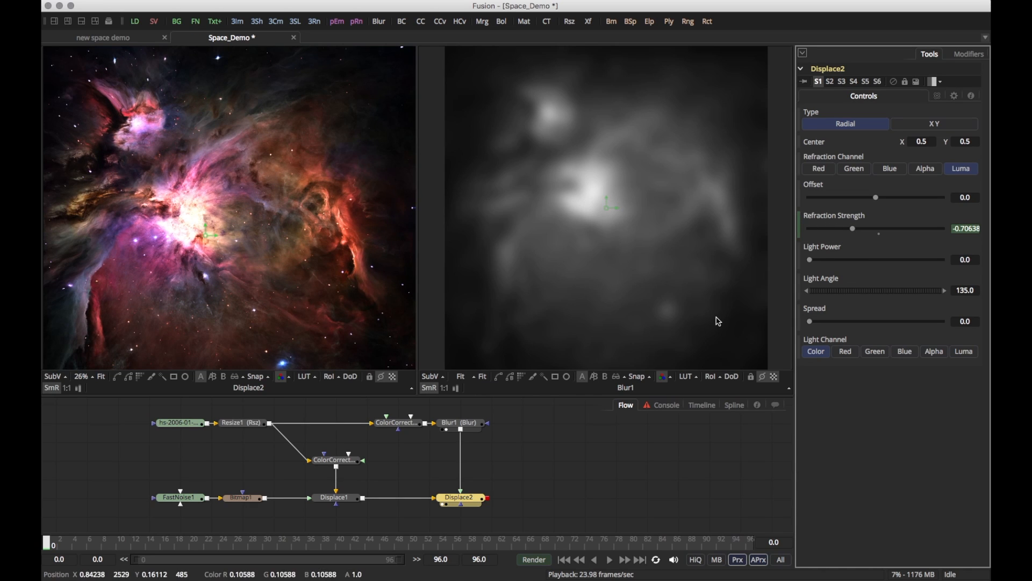
{"action": "left_click", "coordinate": [748, 539]}
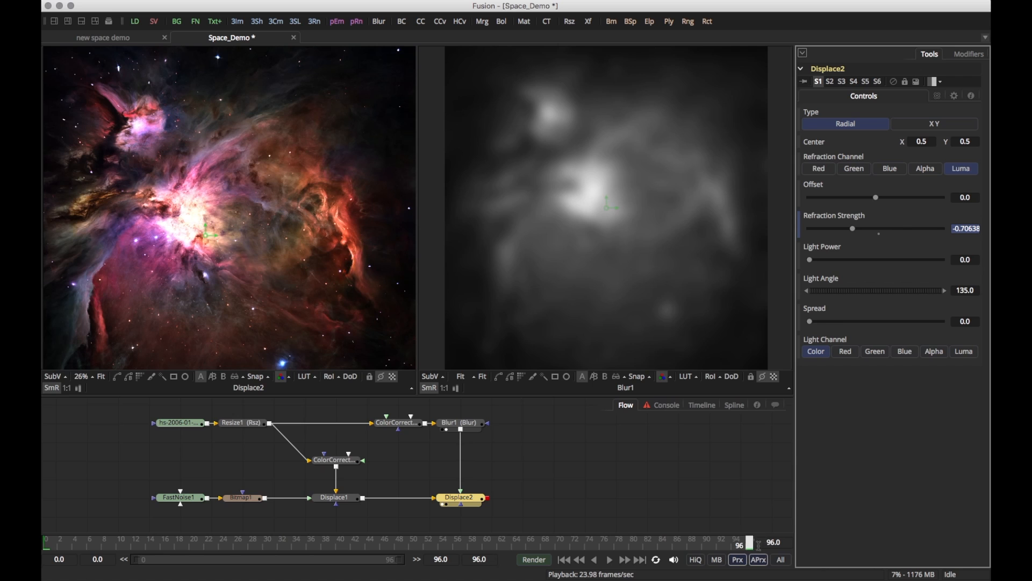
{"action": "left_click_drag", "start_coordinate": [856, 227], "coordinate": [895, 230]}
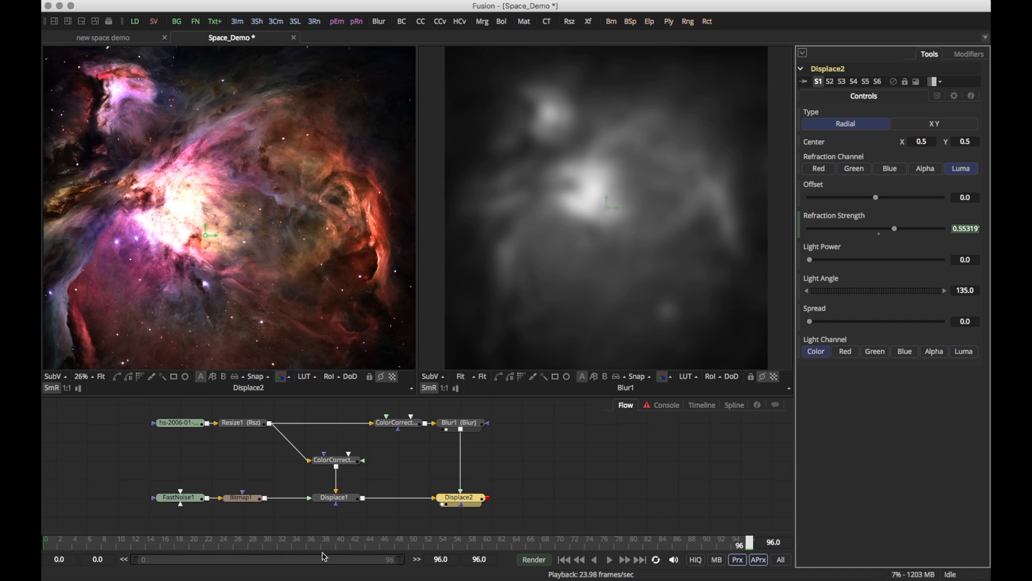
Compare the displaced image at the first and last frames, and scrub the timeline to examine the motion between them.
{"action": "left_click", "coordinate": [46, 546]}
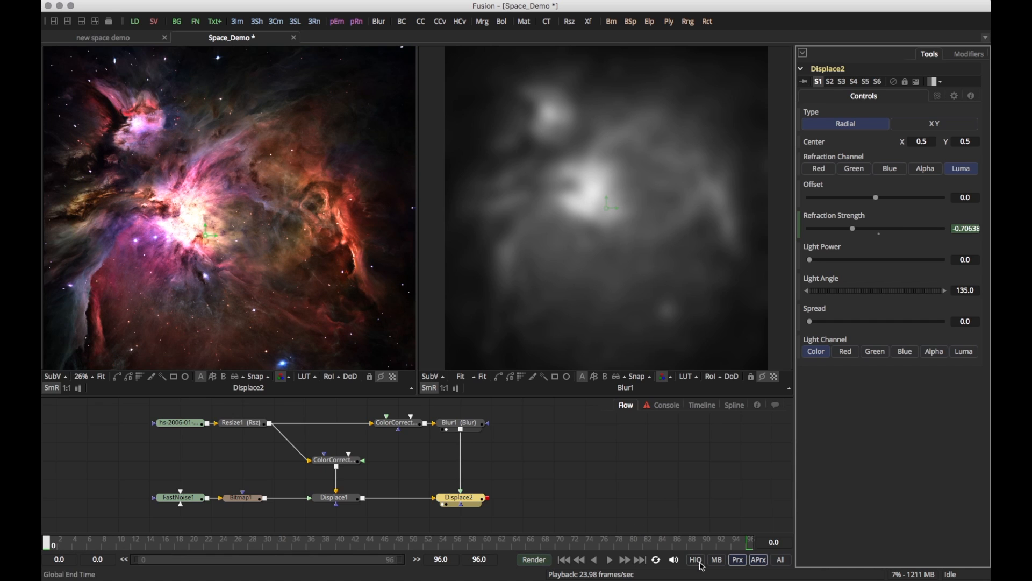
{"action": "left_click", "coordinate": [750, 548]}
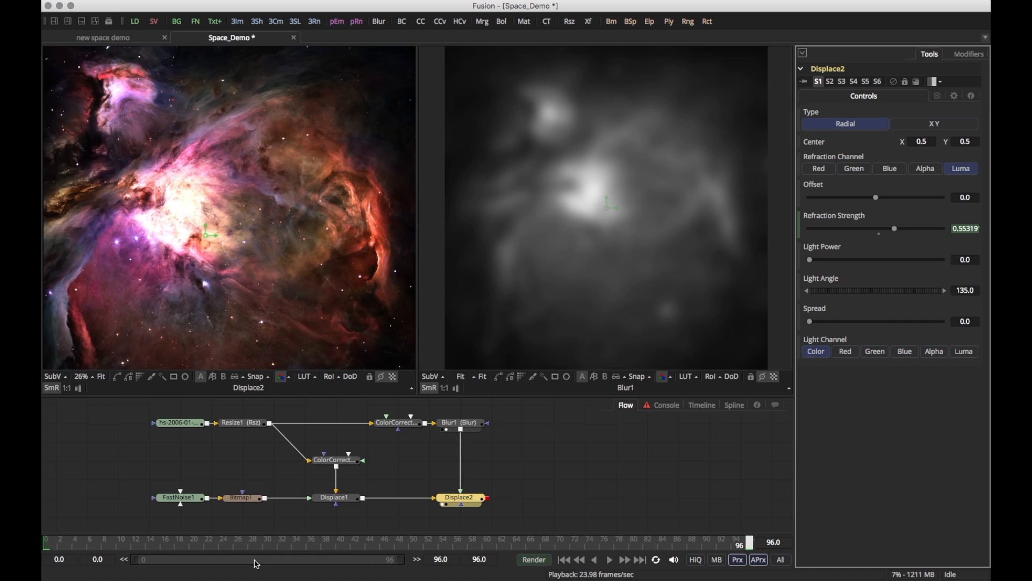
{"action": "left_click", "coordinate": [60, 544]}
{"action": "left_click", "coordinate": [136, 548]}
{"action": "left_click_drag", "start_coordinate": [136, 548], "coordinate": [331, 578]}
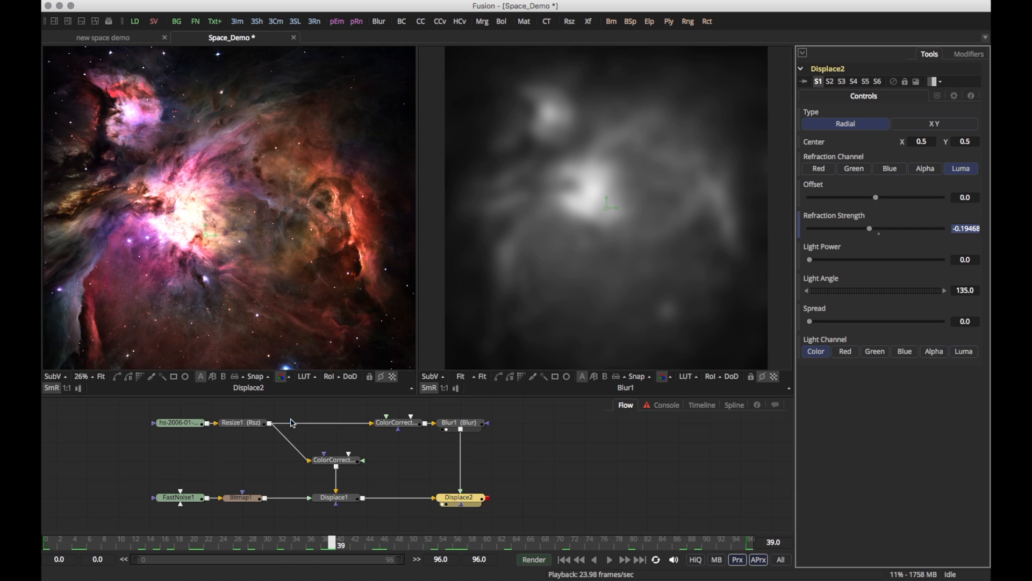
{"action": "left_click_drag", "start_coordinate": [334, 547], "coordinate": [310, 552]}
Add an unconnected ColorCorrector node in the empty flow area beside Displace2.
{"action": "left_click_drag", "start_coordinate": [272, 474], "coordinate": [127, 476]}
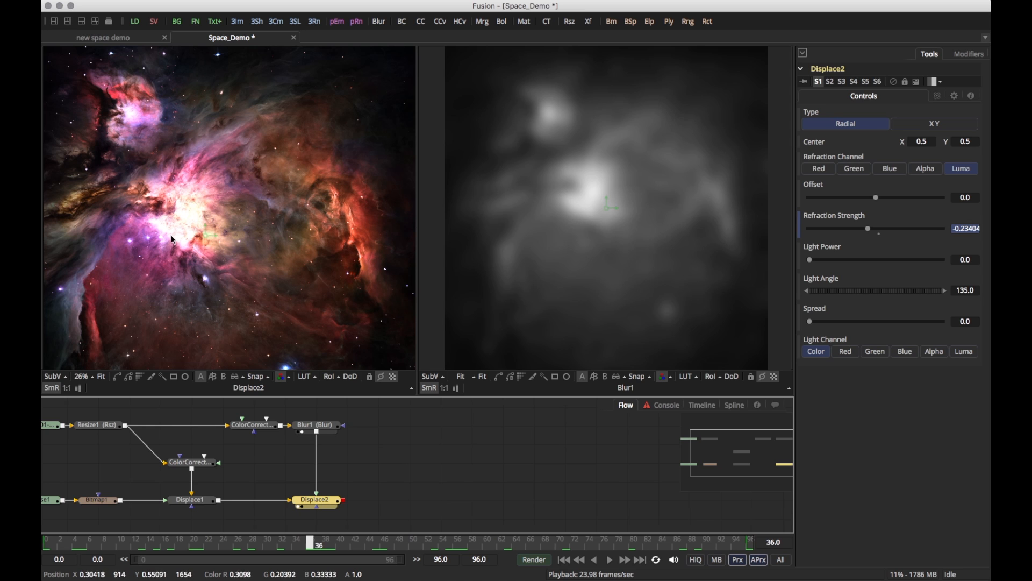
{"action": "left_click", "coordinate": [417, 504]}
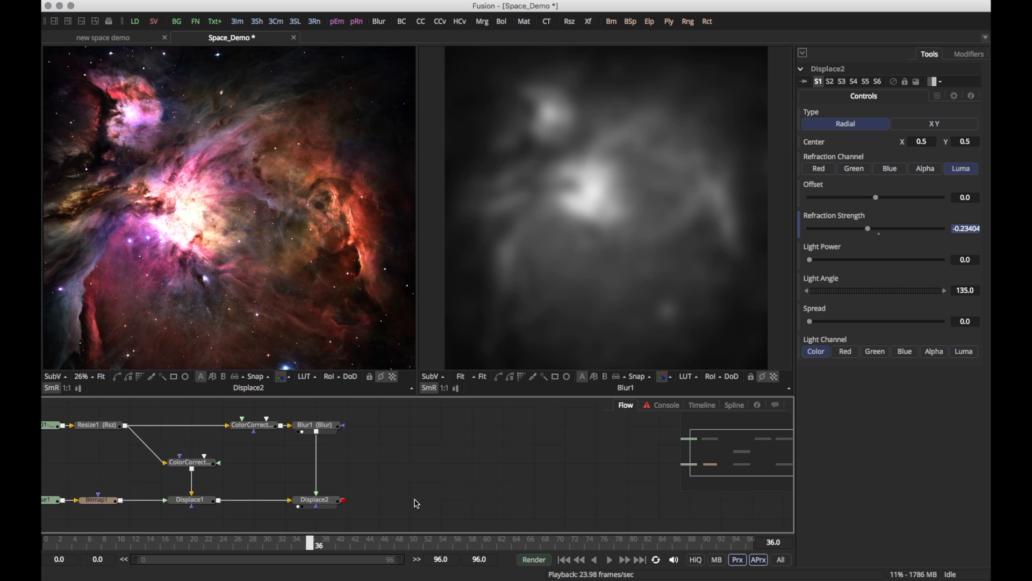
{"action": "key", "text": "shift+space"}
{"action": "type", "text": "cc"}
{"action": "key", "text": "Return"}
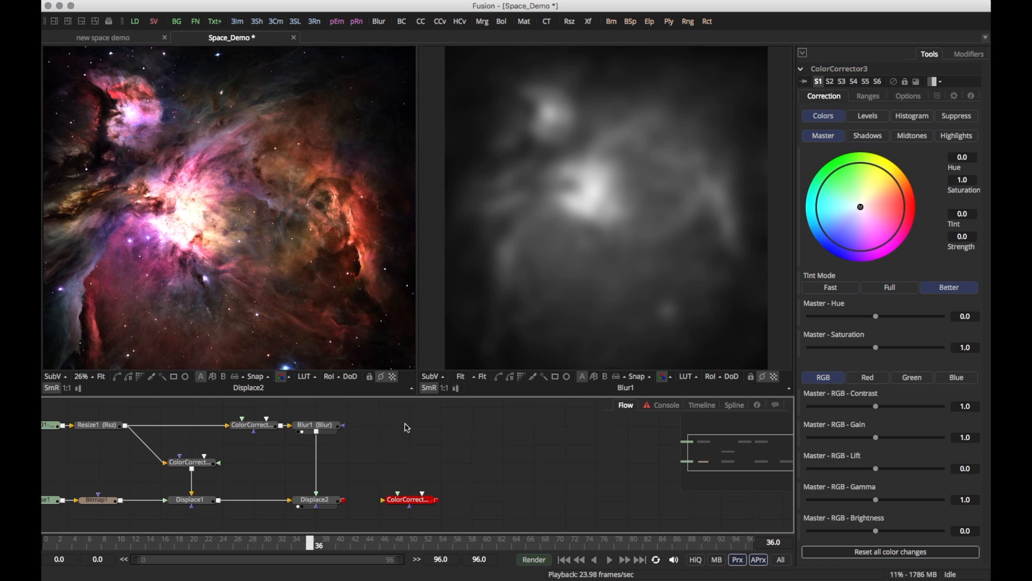
Add a FastNoise node above the new ColorCorrector and attach a Bitmap mask node to its output.
{"action": "key", "text": "shift+space"}
{"action": "type", "text": "fast"}
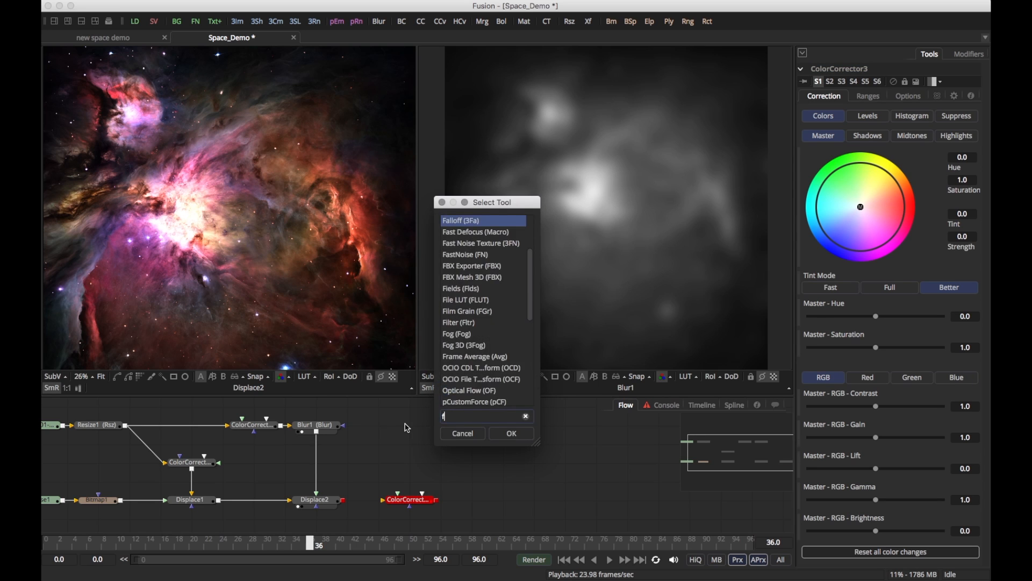
{"action": "key", "text": "Return"}
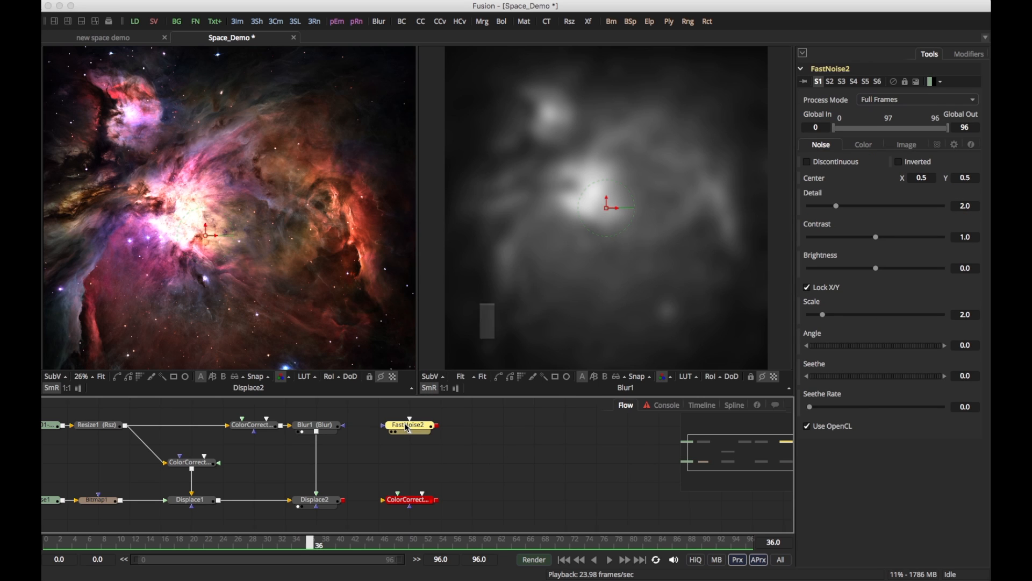
{"action": "key", "text": "shift+space"}
{"action": "type", "text": "bit"}
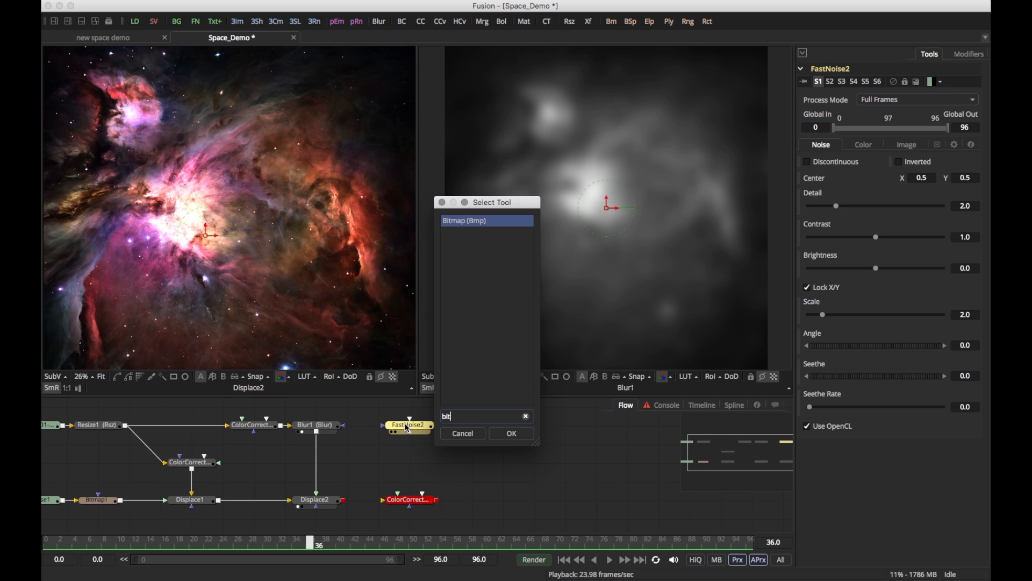
{"action": "key", "text": "Return"}
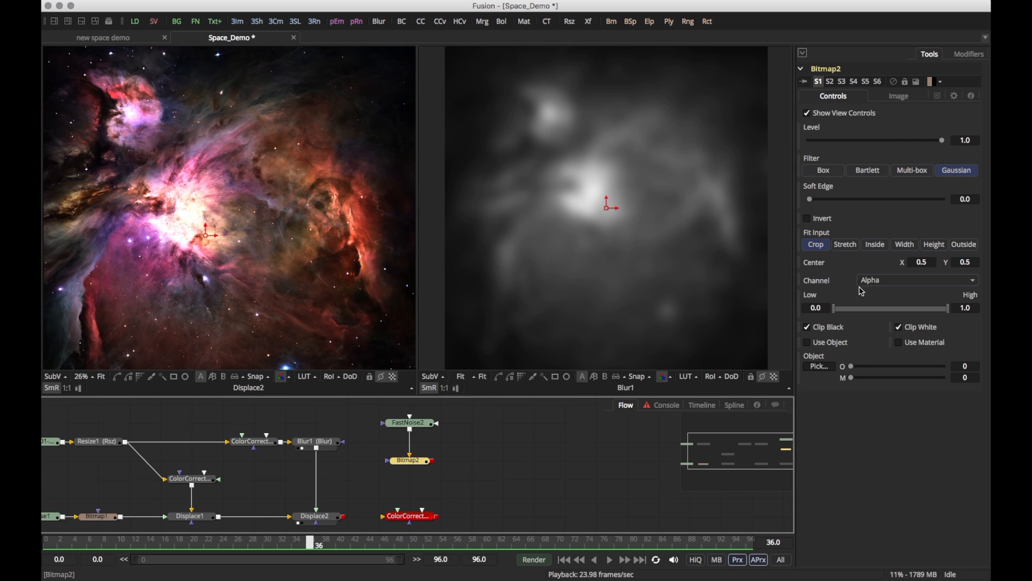
Set Bitmap2's channel to Luminance, and shift FastNoise2, Bitmap2 and the new ColorCorrector farther away from Displace2 in the flow.
{"action": "left_click", "coordinate": [883, 284]}
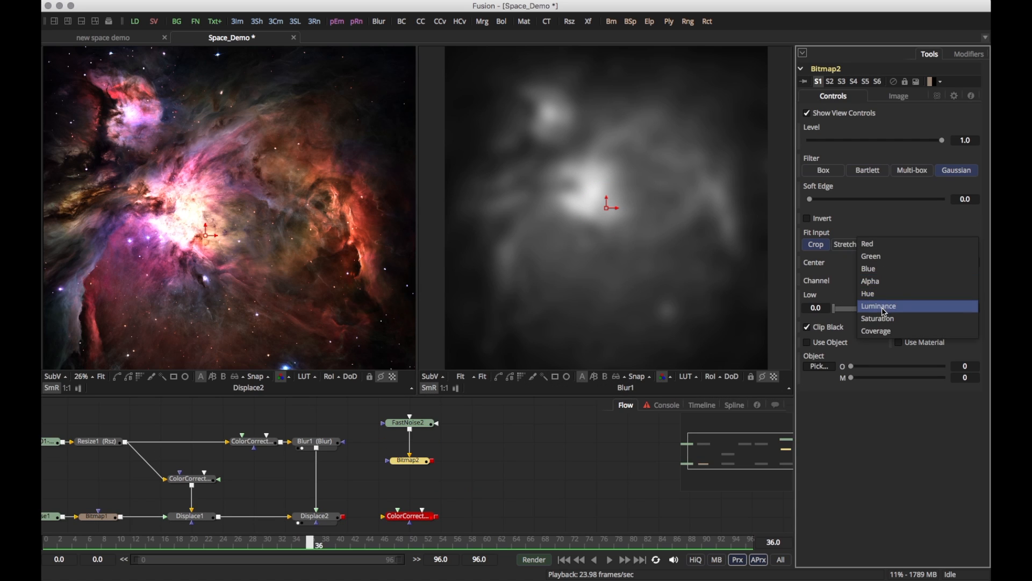
{"action": "left_click", "coordinate": [883, 306]}
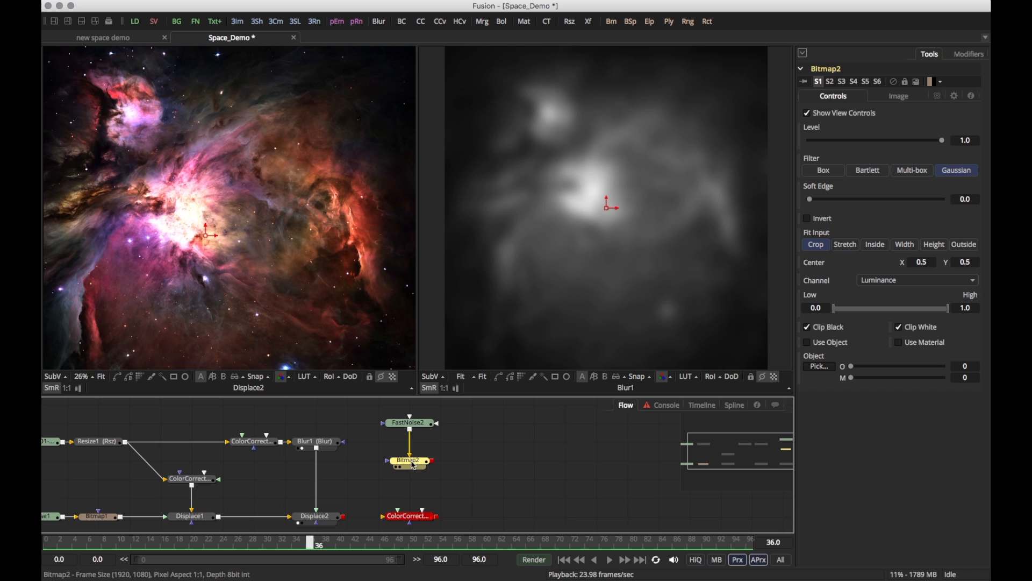
{"action": "mouse_move", "coordinate": [417, 468]}
{"action": "left_click_drag", "start_coordinate": [451, 396], "coordinate": [451, 333]}
{"action": "scroll", "coordinate": [434, 474], "scroll_direction": "up", "scroll_amount": 1}
{"action": "left_click_drag", "start_coordinate": [449, 377], "coordinate": [392, 436]}
{"action": "left_click_drag", "start_coordinate": [409, 429], "coordinate": [440, 398]}
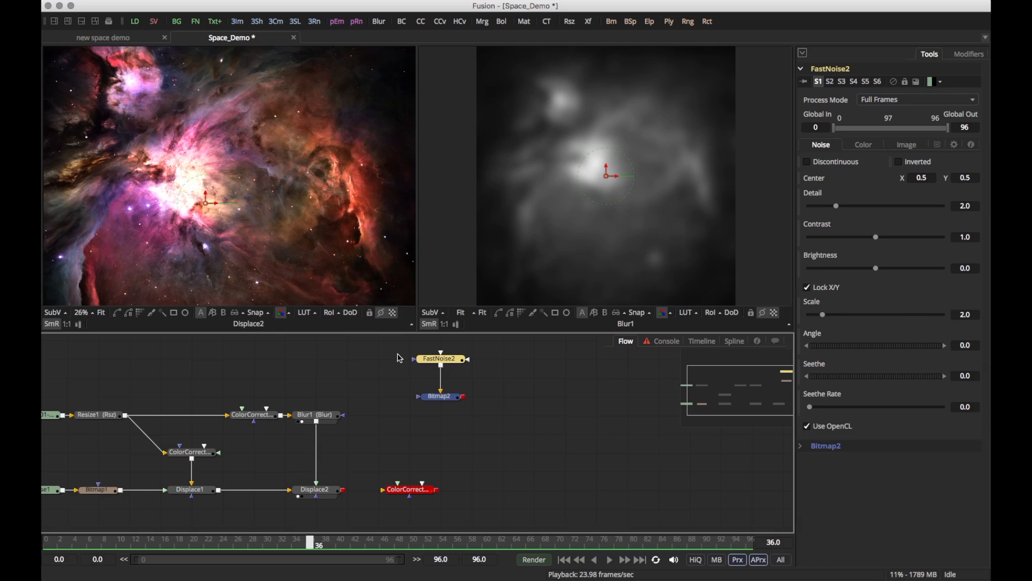
{"action": "left_click_drag", "start_coordinate": [412, 489], "coordinate": [443, 490]}
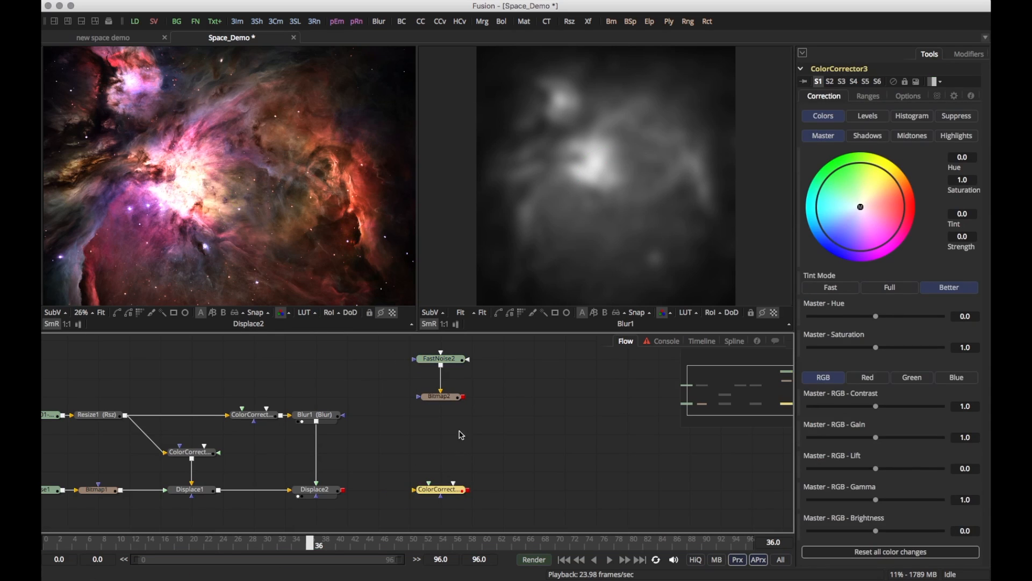
Make FastNoise2 discontinuous and inverted with detail 8.0 and brightness about -0.73, and show it in the first viewer.
{"action": "left_click", "coordinate": [449, 360]}
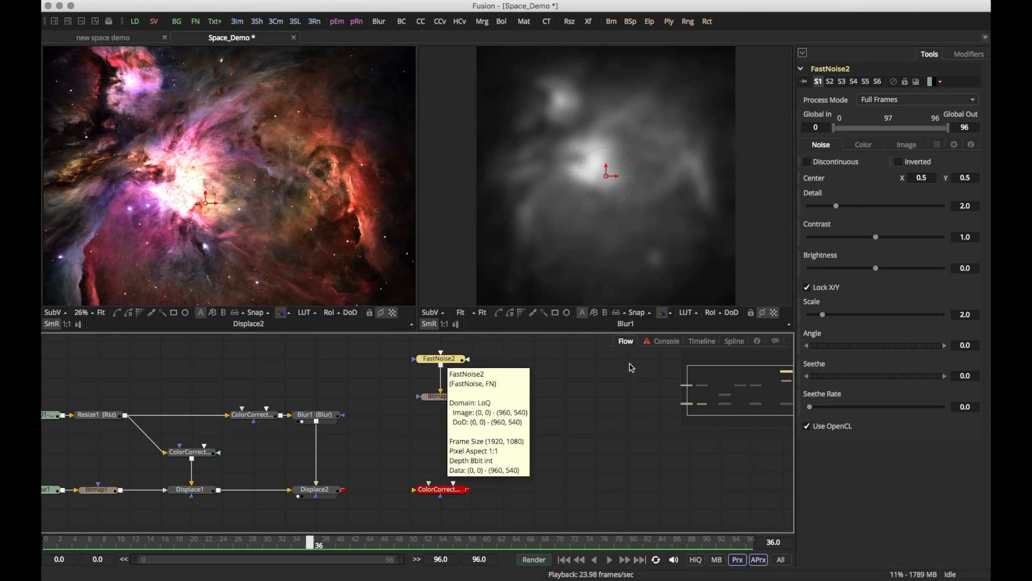
{"action": "left_click", "coordinate": [828, 162]}
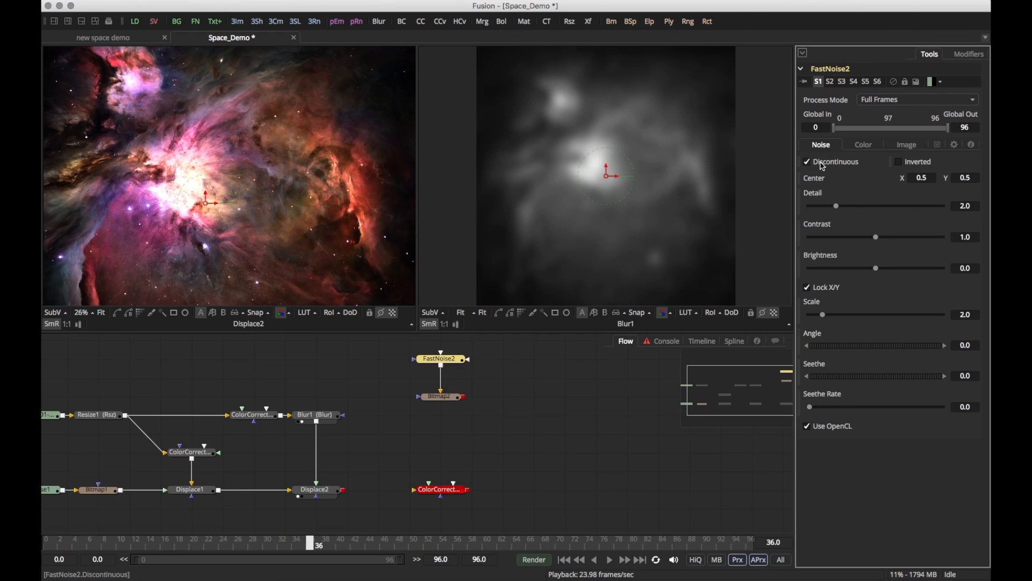
{"action": "left_click", "coordinate": [901, 163]}
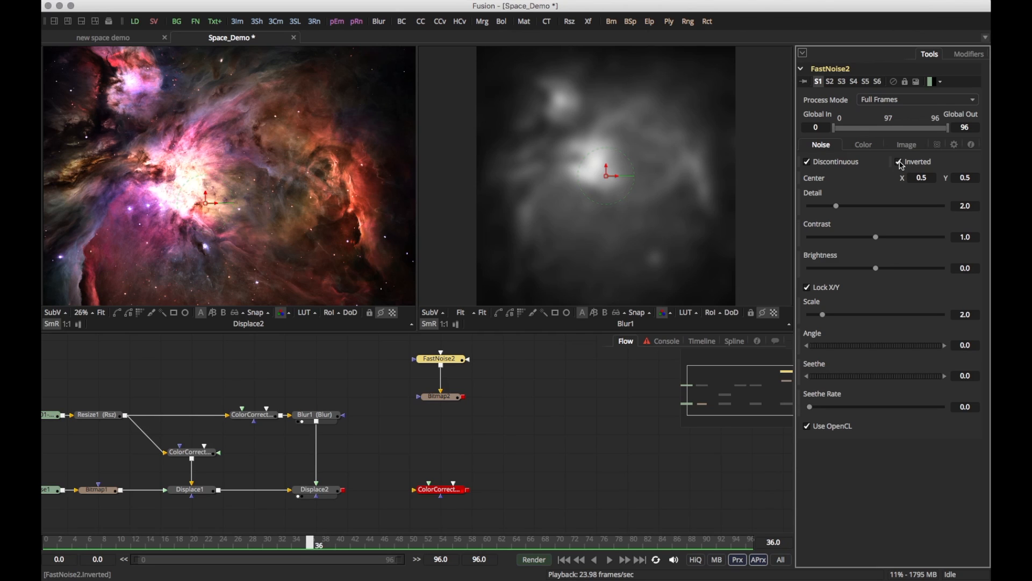
{"action": "left_click_drag", "start_coordinate": [838, 206], "coordinate": [916, 210]}
{"action": "left_click_drag", "start_coordinate": [880, 273], "coordinate": [828, 280]}
{"action": "key", "text": "1"}
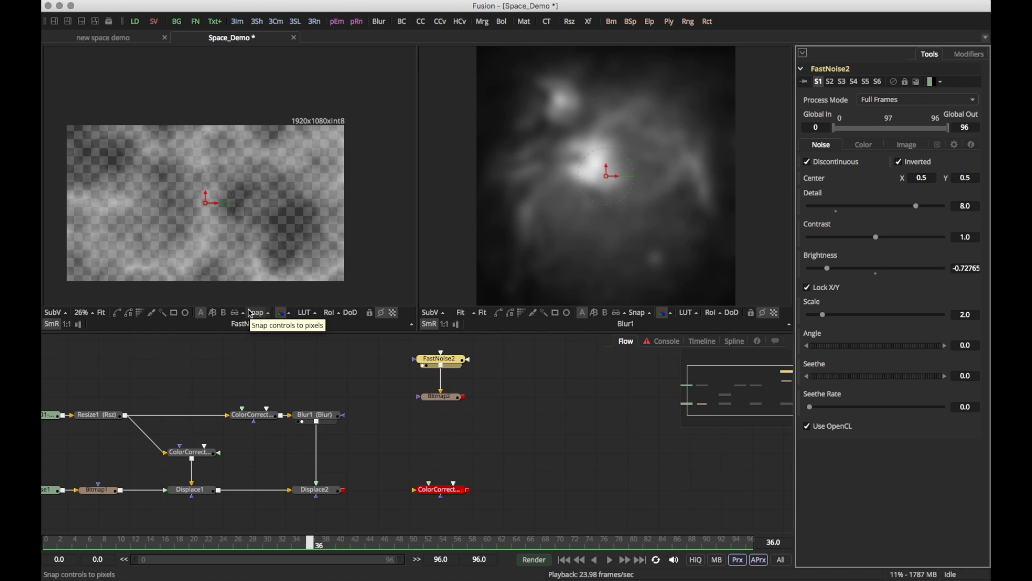
{"action": "left_click_drag", "start_coordinate": [233, 293], "coordinate": [251, 267]}
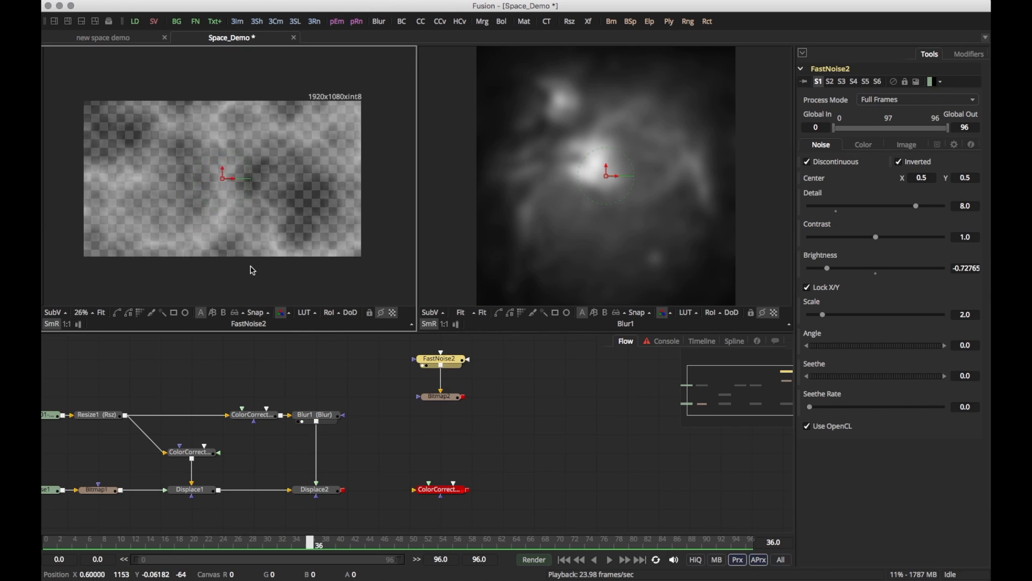
Set FastNoise2's image width and height to 3000 each.
{"action": "left_click", "coordinate": [910, 150]}
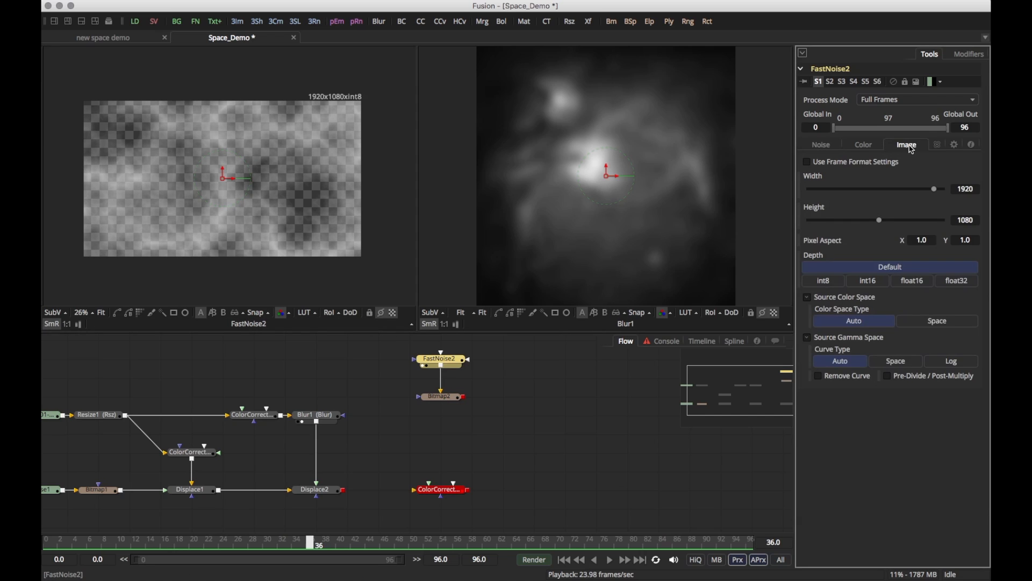
{"action": "left_click", "coordinate": [976, 189]}
{"action": "type", "text": "3000"}
{"action": "key", "text": "Tab"}
{"action": "type", "text": "3000"}
{"action": "key", "text": "Return"}
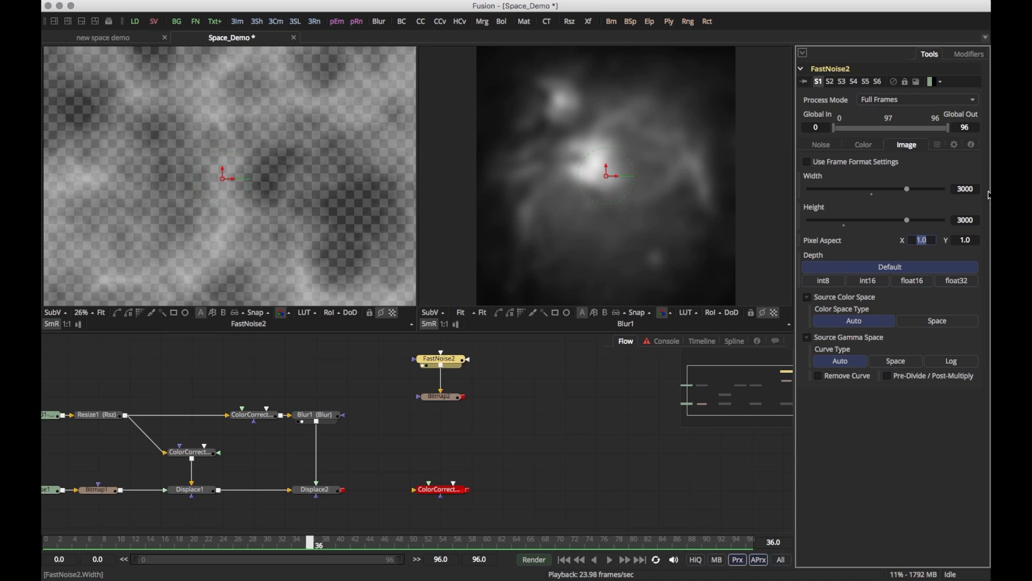
Set the alpha of FastNoise2's Color 1 to 1.0 and fit the noise image in its viewer.
{"action": "left_click", "coordinate": [865, 145]}
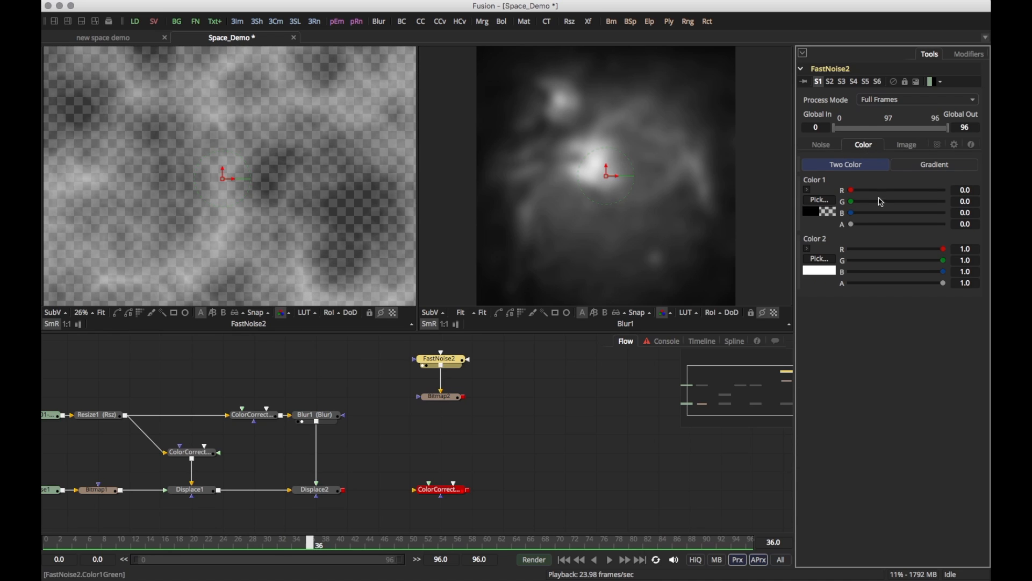
{"action": "left_click_drag", "start_coordinate": [855, 224], "coordinate": [971, 231]}
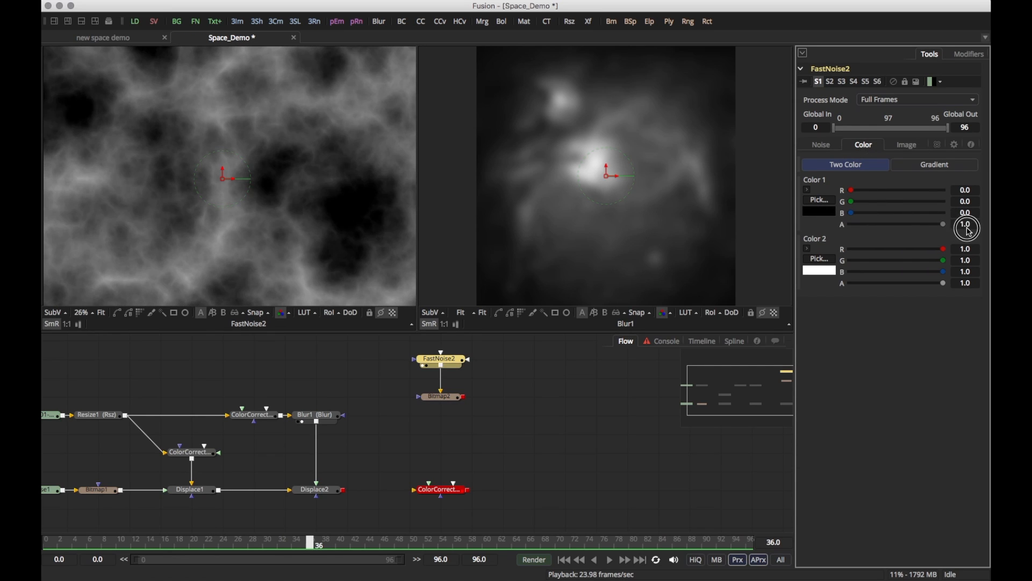
{"action": "left_click", "coordinate": [821, 145]}
{"action": "left_click", "coordinate": [101, 316]}
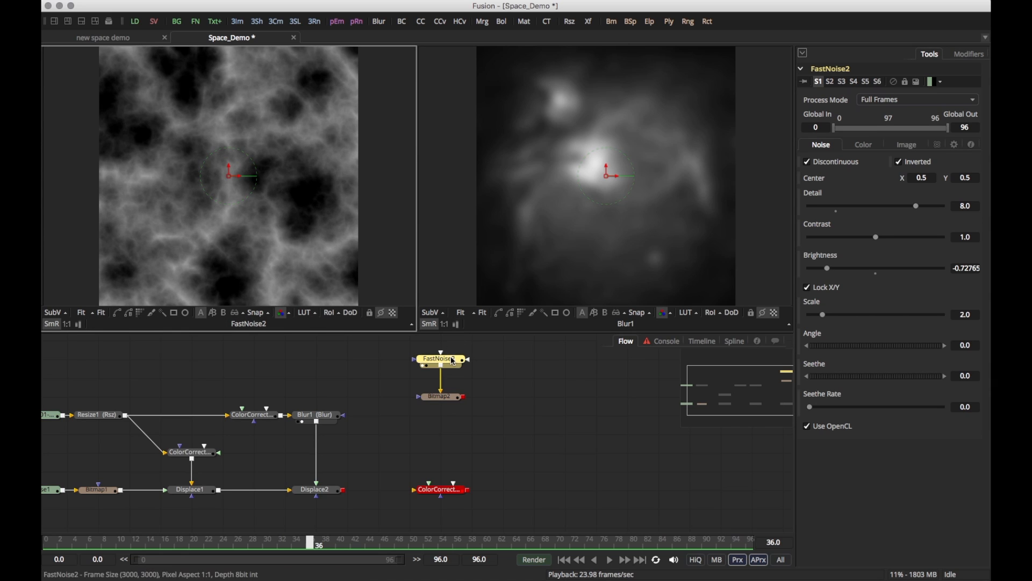
Compare the noise with the Discontinuous and Inverted options each switched off and back on.
{"action": "left_click", "coordinate": [824, 163]}
{"action": "left_click", "coordinate": [824, 164]}
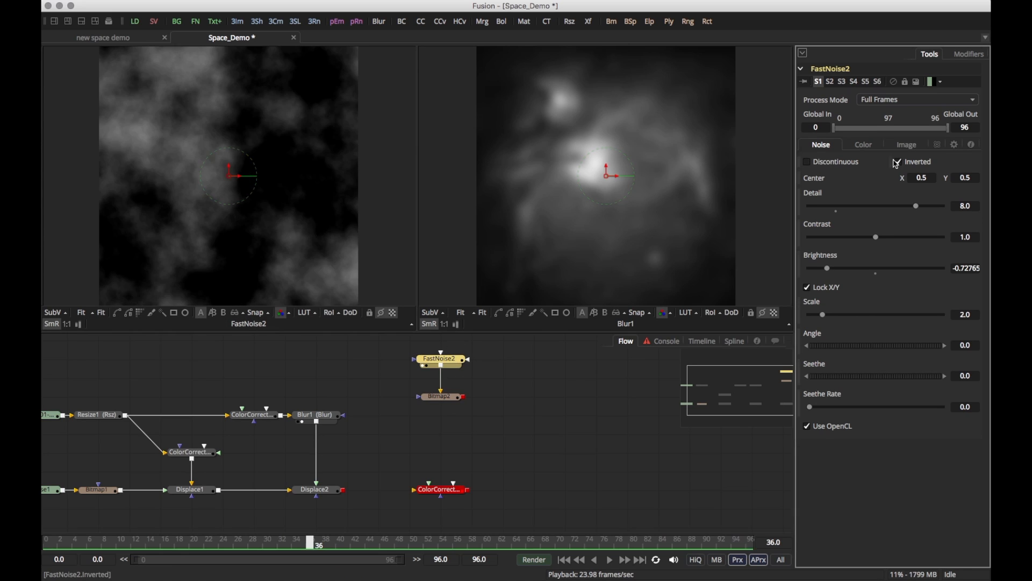
{"action": "left_click", "coordinate": [899, 165]}
{"action": "left_click", "coordinate": [899, 163]}
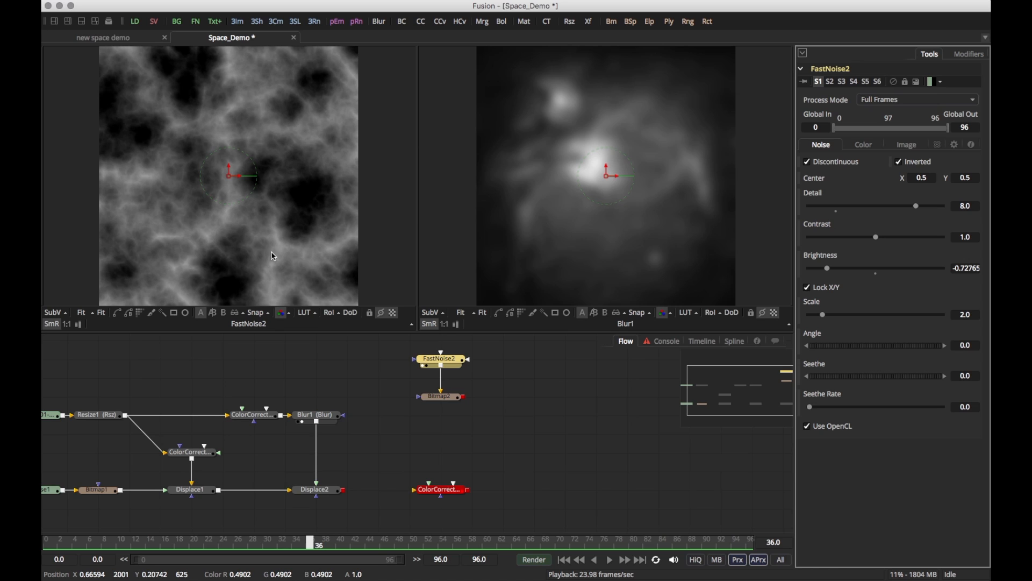
Set FastNoise2's seethe rate to about 0.068 and scrub the timeline to examine how the noise moves.
{"action": "left_click_drag", "start_coordinate": [309, 543], "coordinate": [265, 548]}
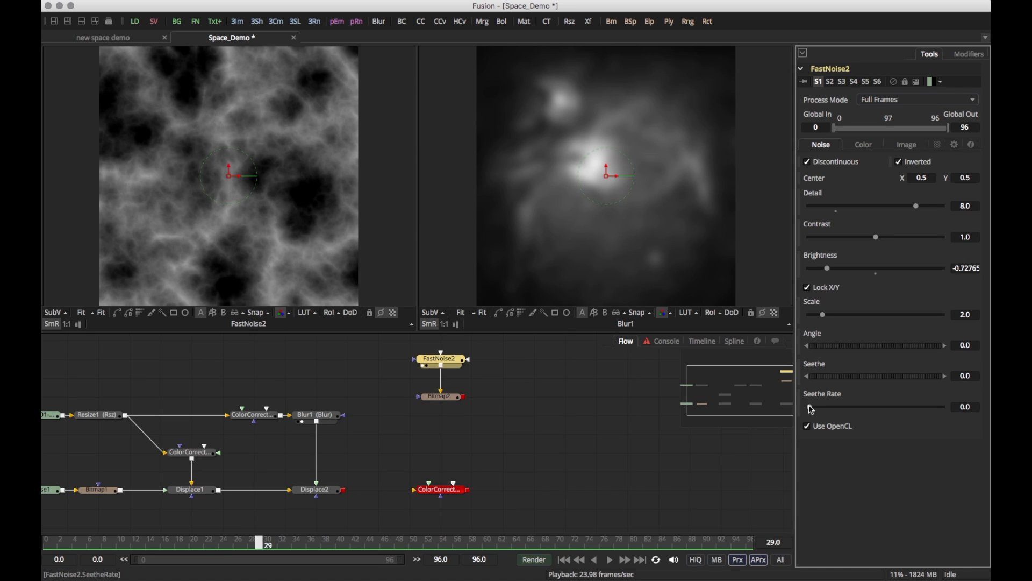
{"action": "left_click", "coordinate": [812, 409]}
{"action": "left_click_drag", "start_coordinate": [812, 410], "coordinate": [821, 409]}
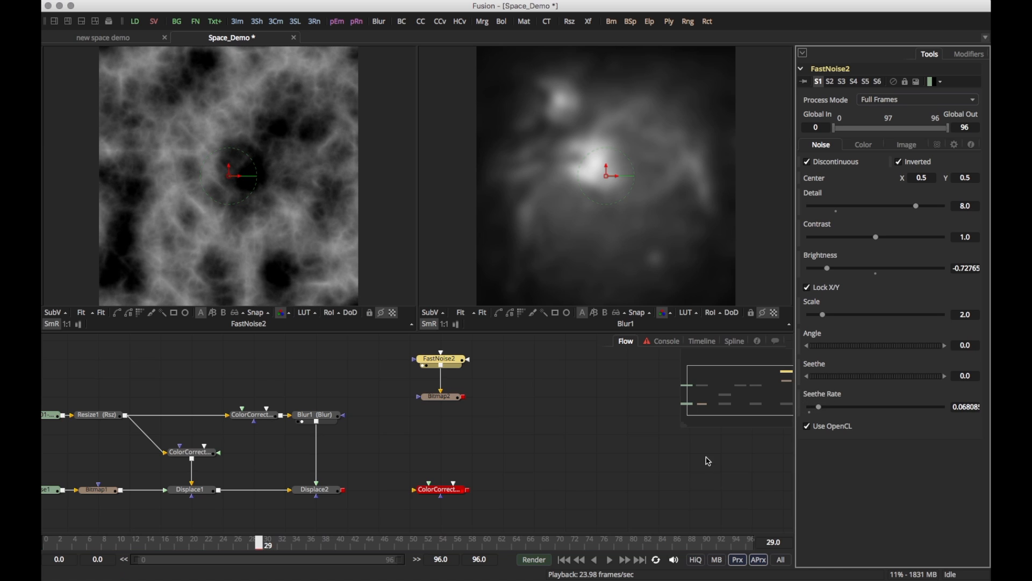
{"action": "left_click_drag", "start_coordinate": [261, 543], "coordinate": [686, 546]}
{"action": "left_click_drag", "start_coordinate": [465, 542], "coordinate": [210, 542]}
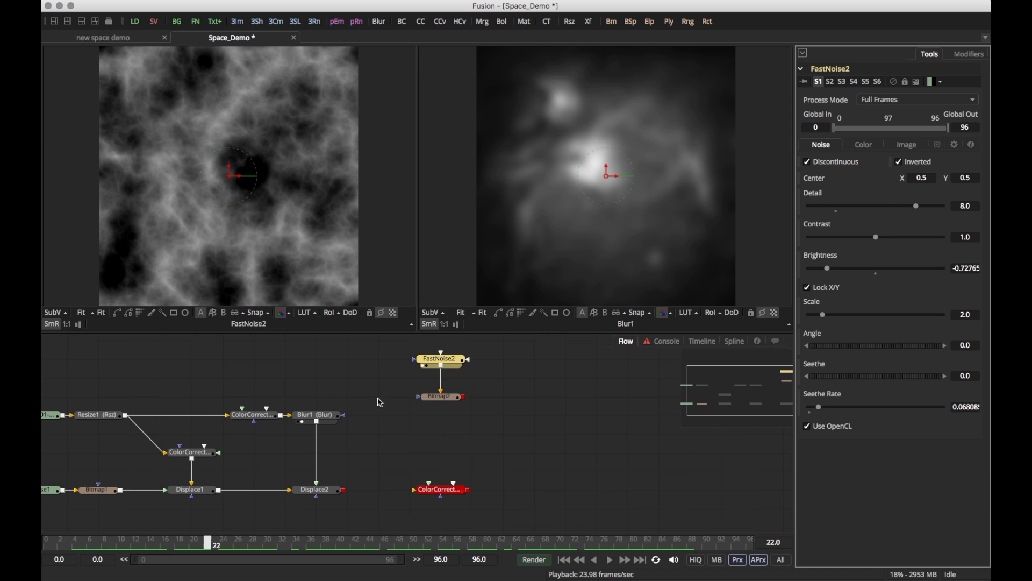
Duplicate Bitmap2 above Blur1, feed the copy from Resize1's output, and show it in the first viewer.
{"action": "left_click", "coordinate": [415, 397]}
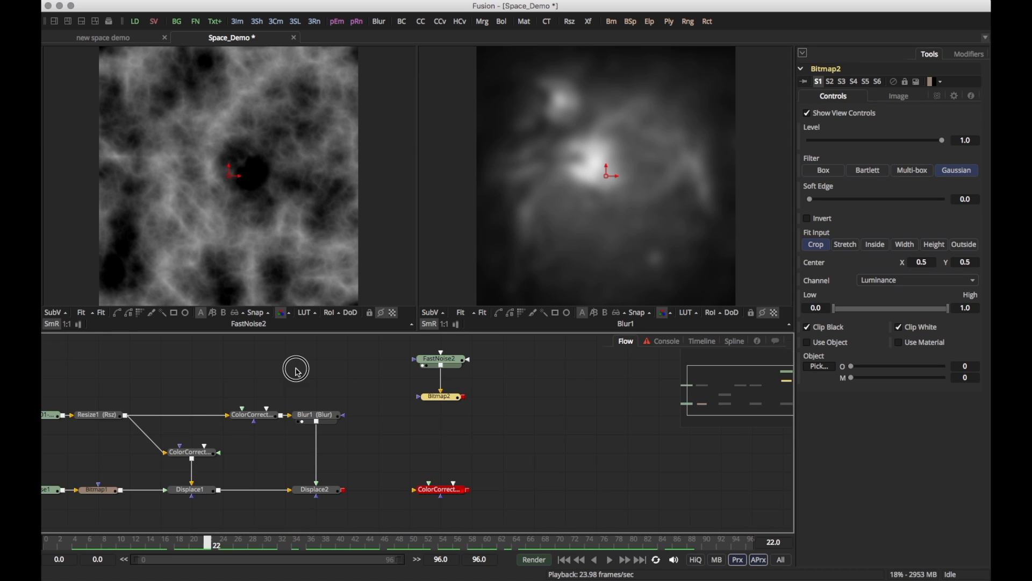
{"action": "key", "text": "ctrl+v"}
{"action": "left_click", "coordinate": [127, 418]}
{"action": "left_click_drag", "start_coordinate": [127, 418], "coordinate": [265, 378]}
{"action": "left_click_drag", "start_coordinate": [256, 273], "coordinate": [252, 264]}
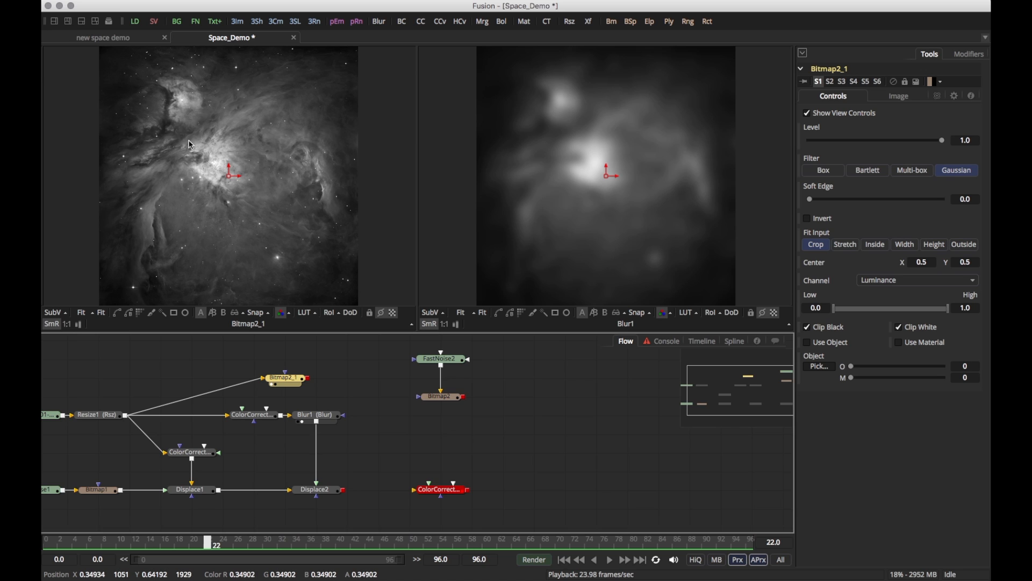
Add an unconnected Channel Booleans node in the empty flow area between Blur1 and Bitmap2.
{"action": "left_click", "coordinate": [366, 406]}
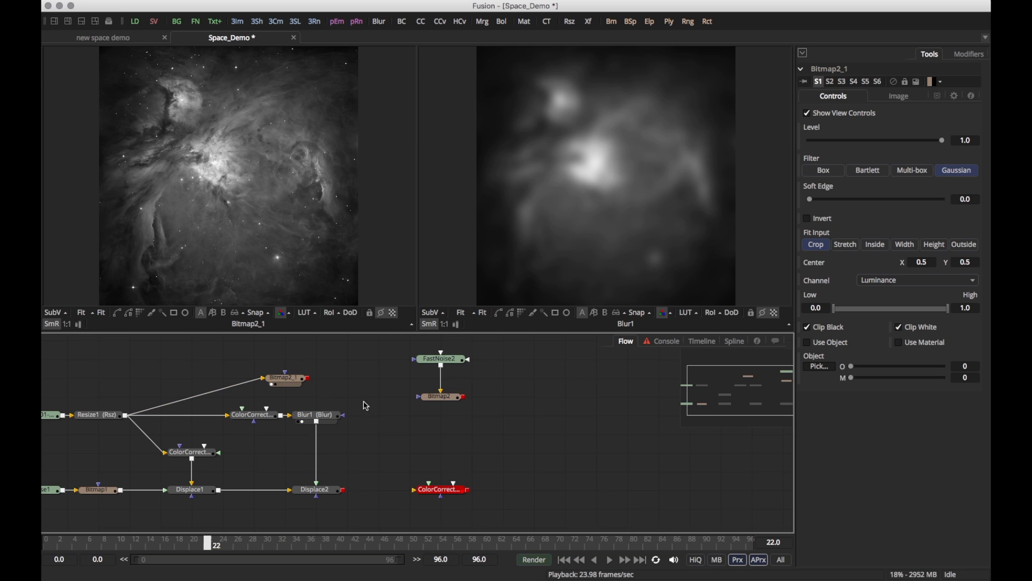
{"action": "key", "text": "shift+space"}
{"action": "type", "text": "channel"}
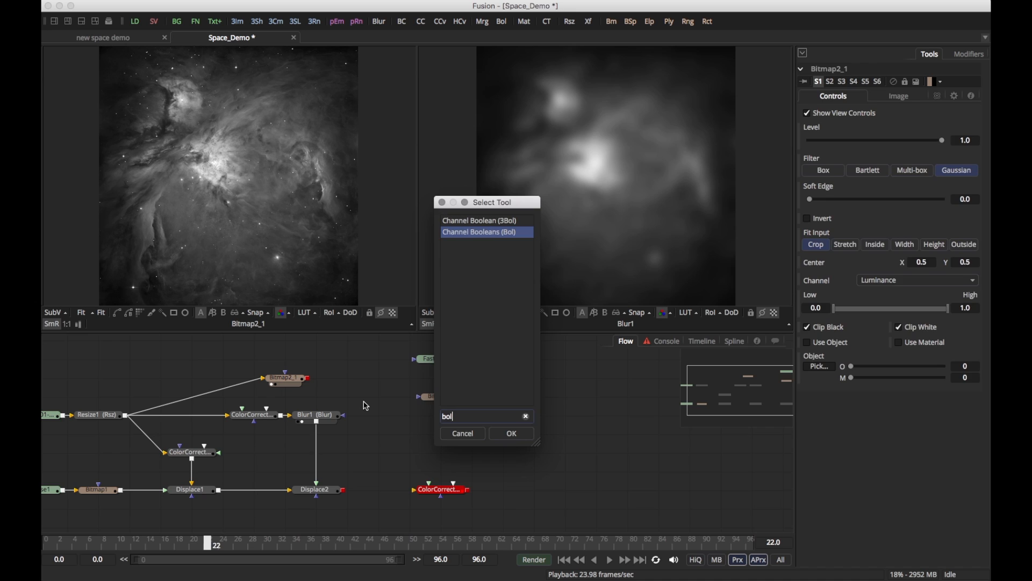
{"action": "key", "text": "Return"}
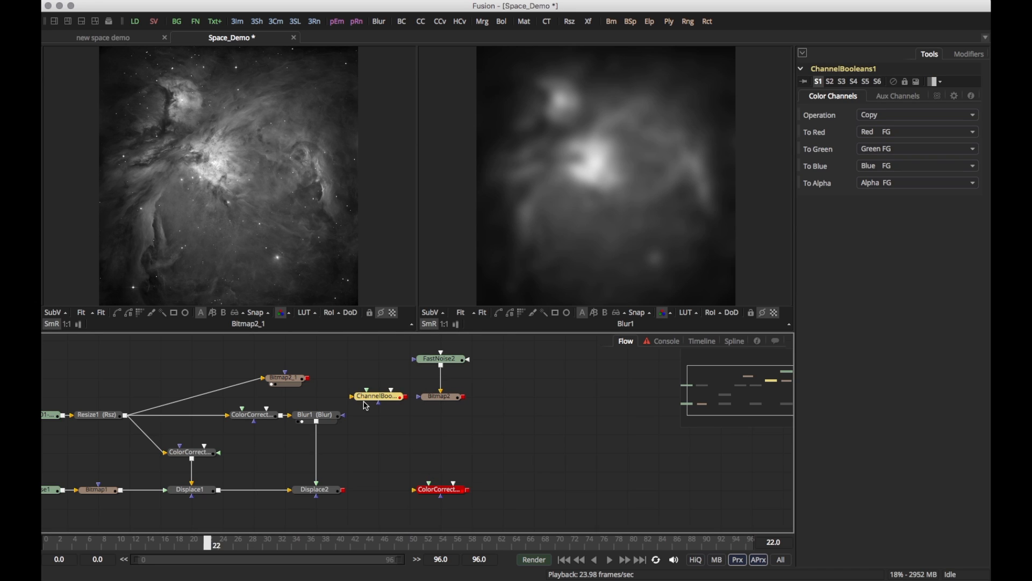
{"action": "left_click", "coordinate": [362, 404]}
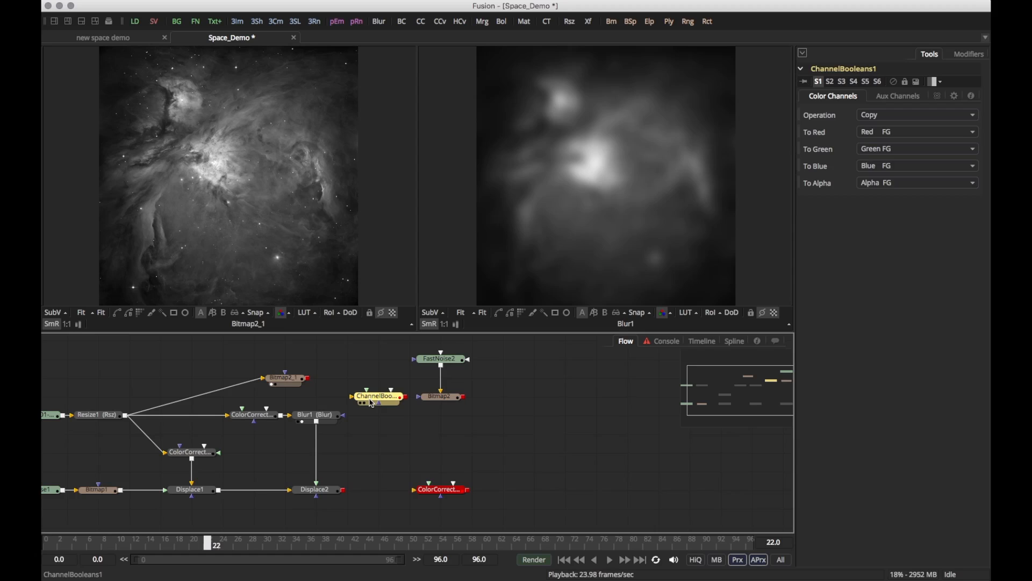
Review the Channel Booleans node's available operations and auxiliary channel settings.
{"action": "left_click", "coordinate": [887, 117]}
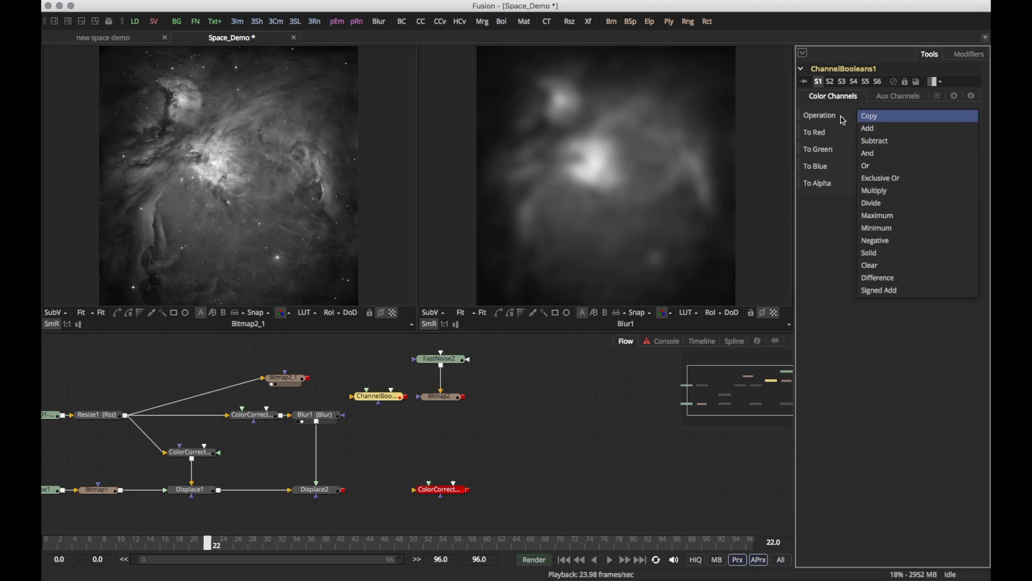
{"action": "left_click", "coordinate": [868, 118]}
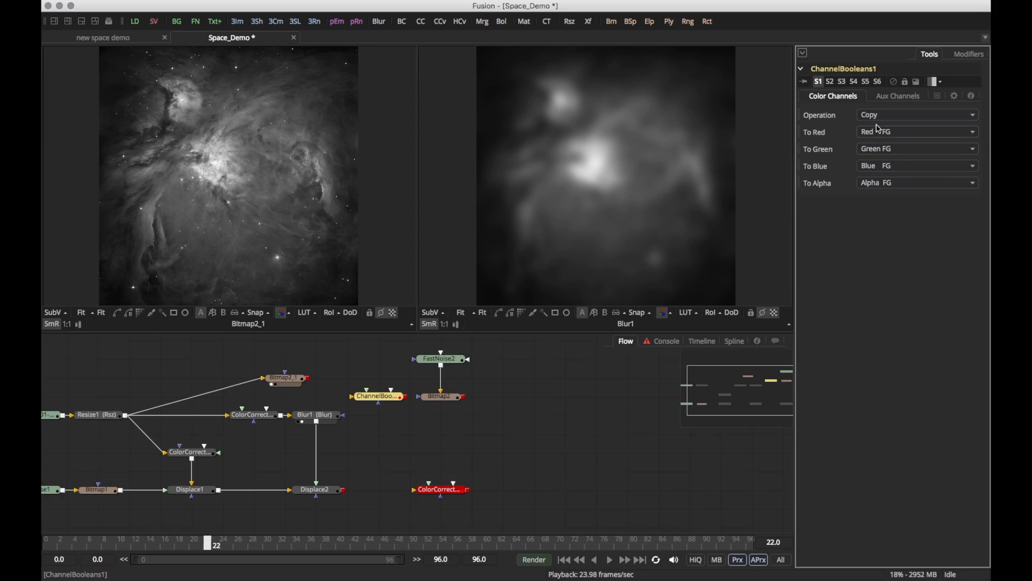
{"action": "left_click", "coordinate": [893, 98]}
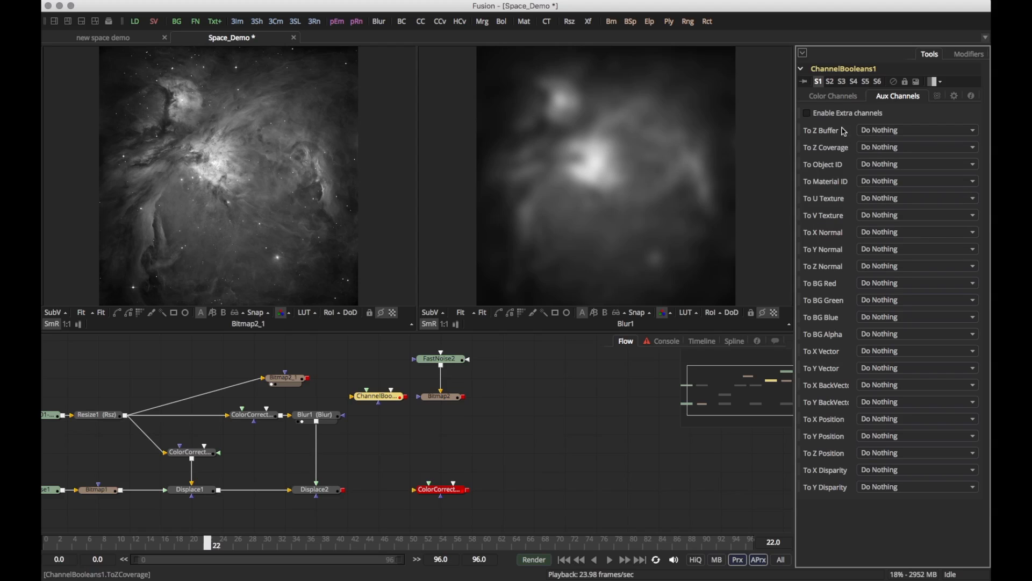
{"action": "left_click", "coordinate": [839, 96]}
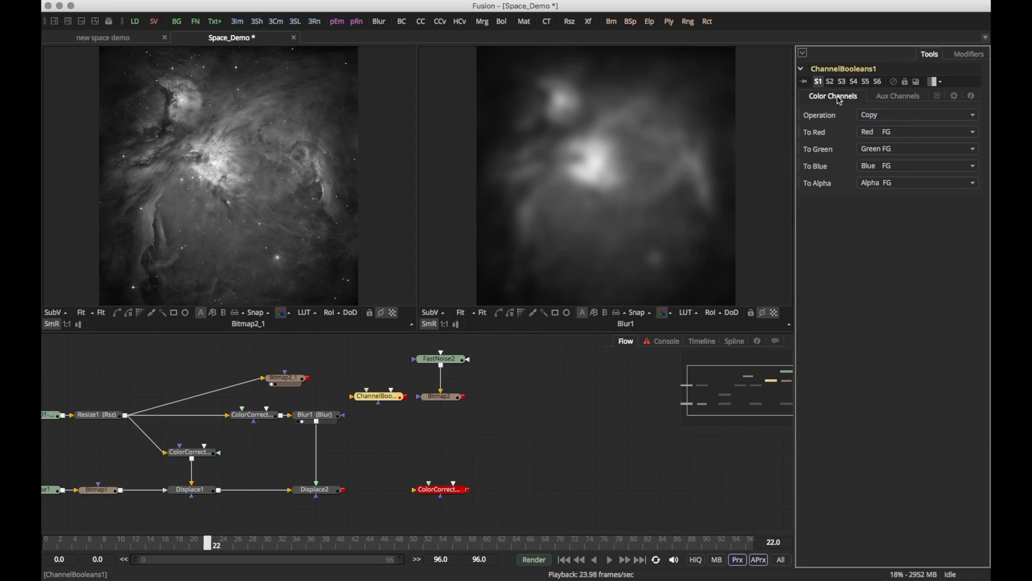
Connect Bitmap2_1 to the Channel Booleans background and Bitmap2 to its foreground, placing the node directly beneath Bitmap2.
{"action": "mouse_move", "coordinate": [377, 398]}
{"action": "left_mouse_down"}
{"action": "mouse_move", "coordinate": [336, 379]}
{"action": "mouse_move", "coordinate": [373, 381]}
{"action": "left_mouse_up"}
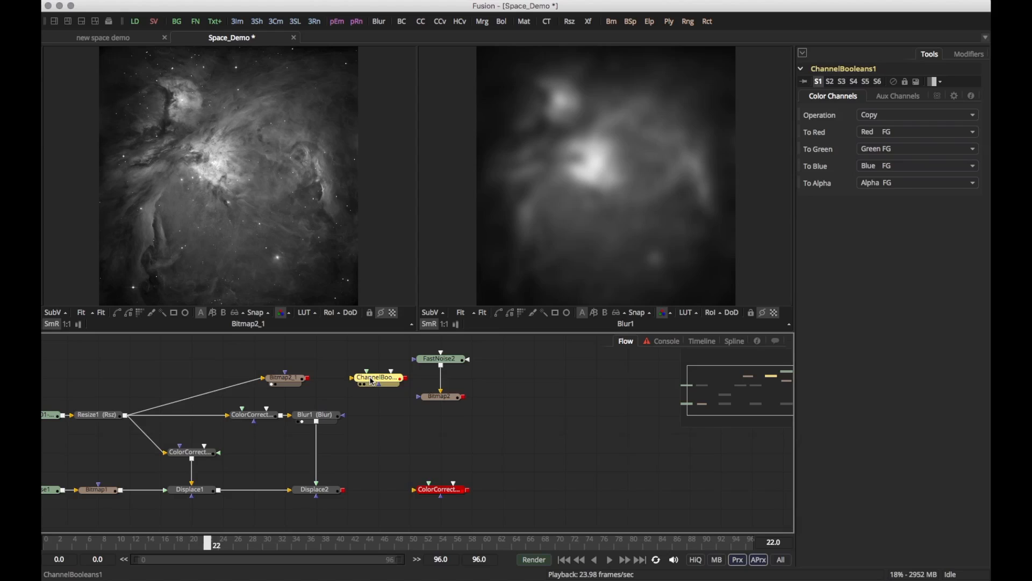
{"action": "left_click_drag", "start_coordinate": [307, 380], "coordinate": [277, 279]}
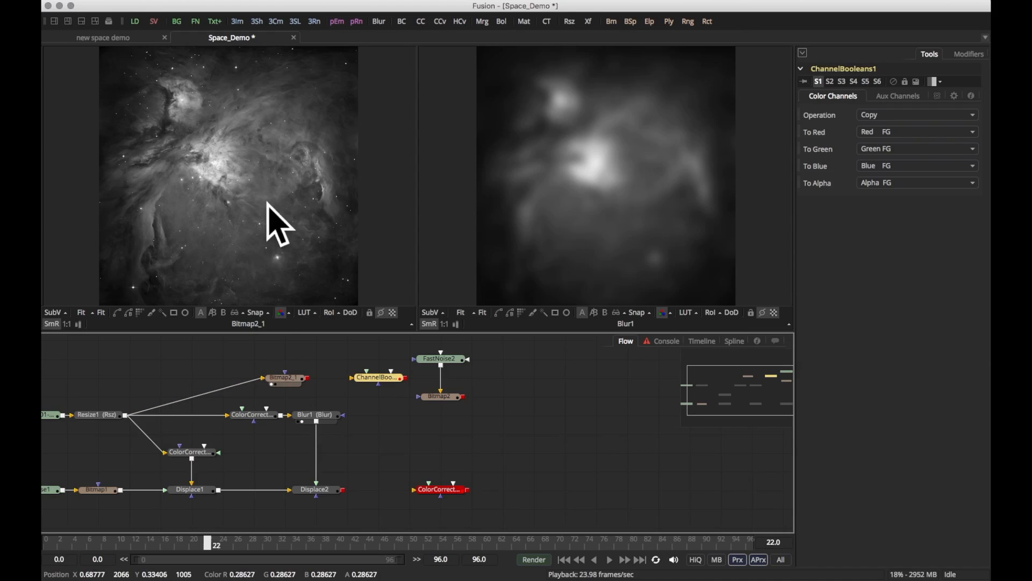
{"action": "left_click_drag", "start_coordinate": [308, 379], "coordinate": [354, 378]}
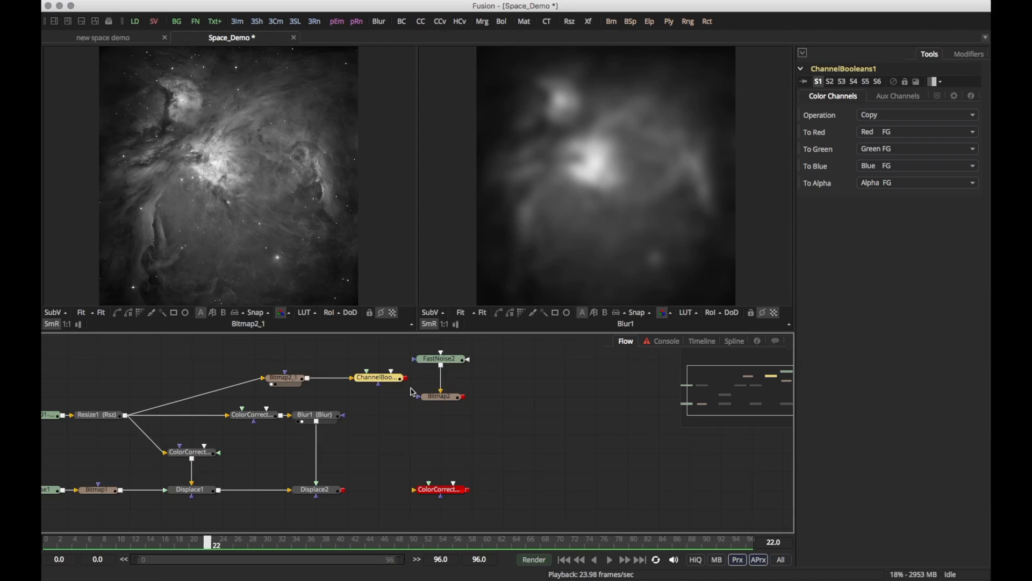
{"action": "left_click_drag", "start_coordinate": [375, 386], "coordinate": [433, 415]}
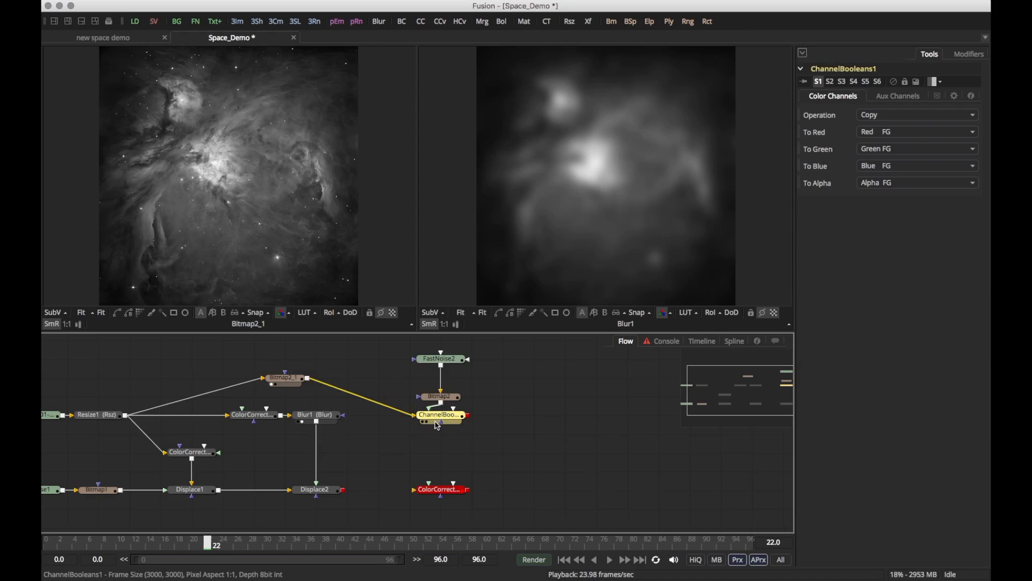
Show the Channel Booleans result in the second viewer and set its operation to Signed Add.
{"action": "key", "text": "2"}
{"action": "left_click", "coordinate": [443, 413]}
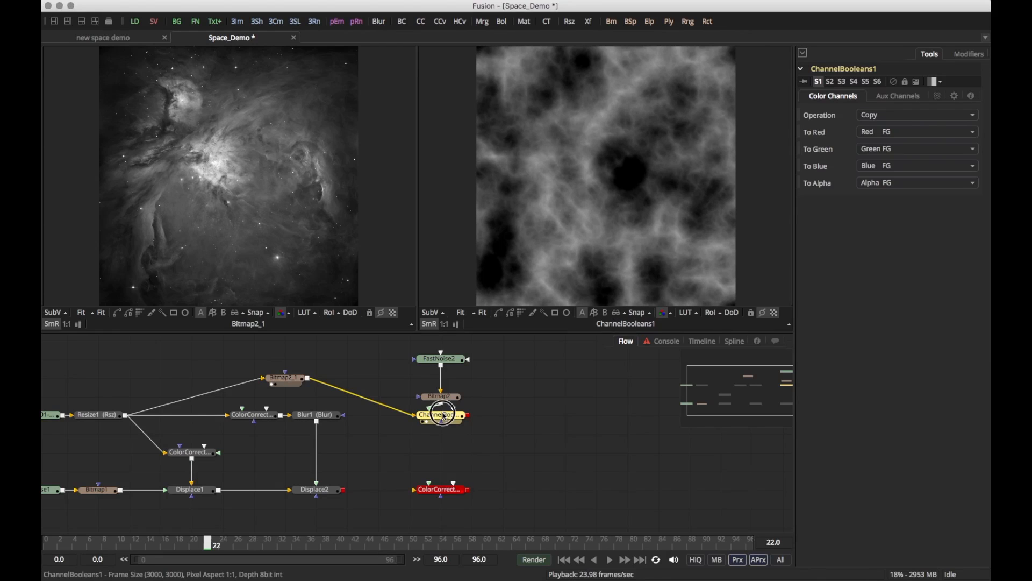
{"action": "left_click", "coordinate": [893, 117]}
{"action": "left_click", "coordinate": [876, 291]}
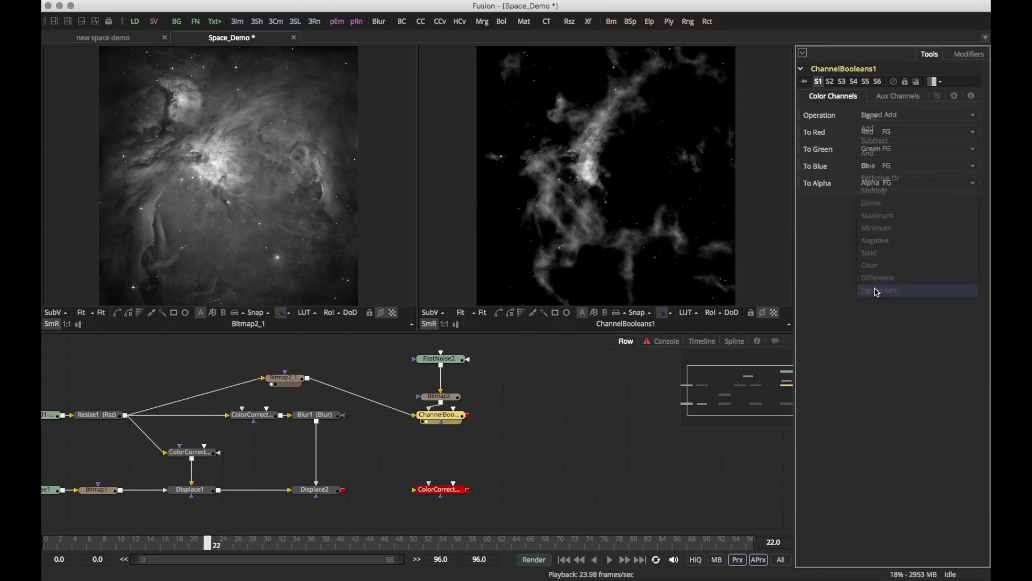
Feed Displace2 into ColorCorrector3 with the Channel Booleans output as its effect mask, and view the correction in a single large viewer.
{"action": "left_click_drag", "start_coordinate": [266, 537], "coordinate": [449, 541]}
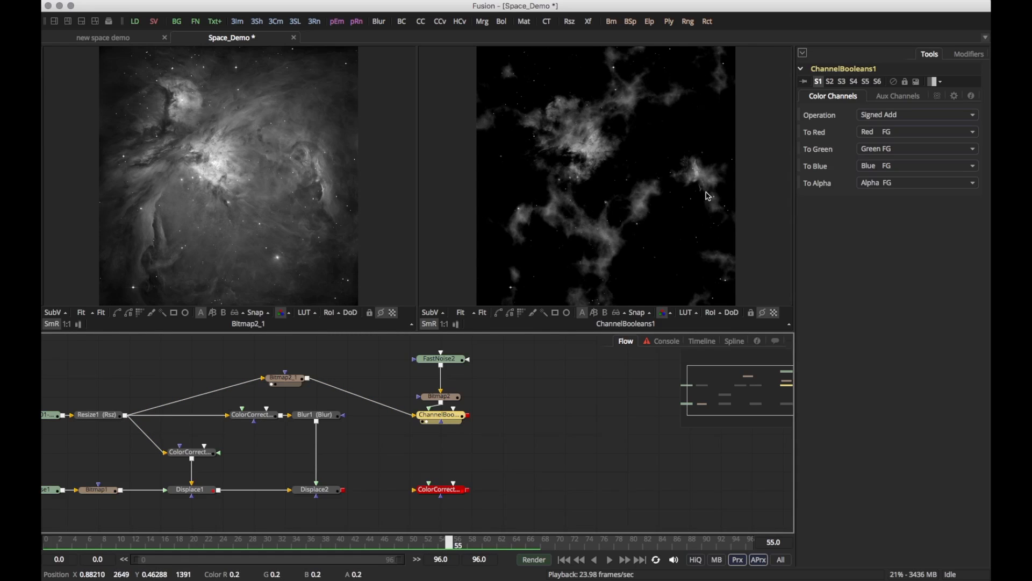
{"action": "left_click_drag", "start_coordinate": [449, 542], "coordinate": [295, 546]}
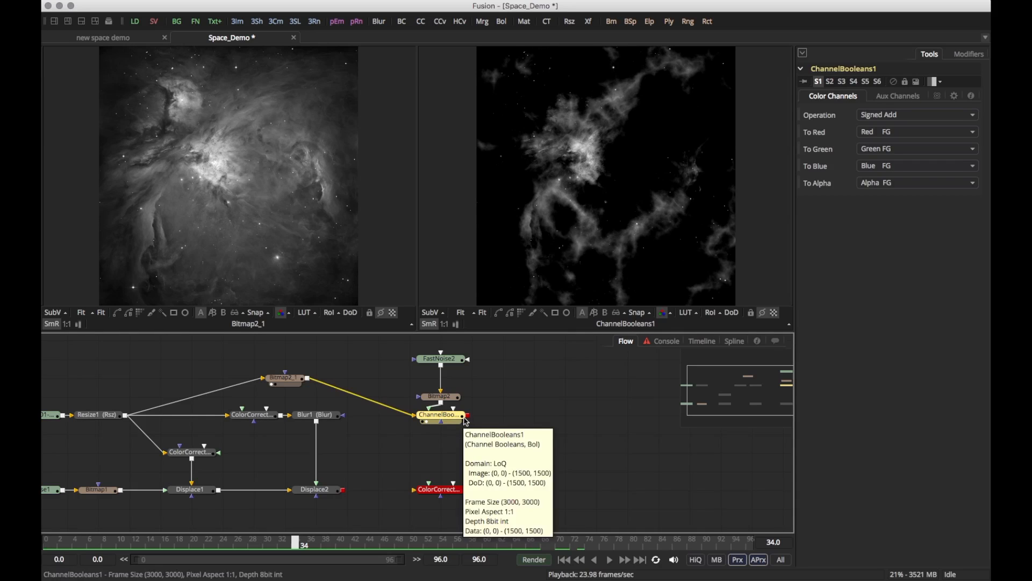
{"action": "left_click_drag", "start_coordinate": [468, 416], "coordinate": [443, 498]}
{"action": "left_click_drag", "start_coordinate": [345, 491], "coordinate": [279, 226]}
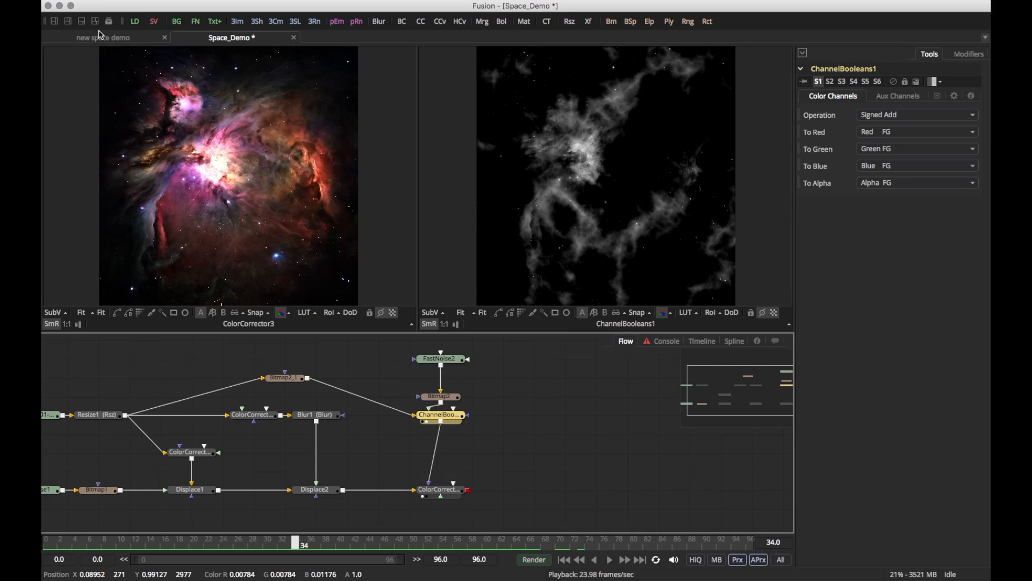
{"action": "left_click", "coordinate": [56, 22]}
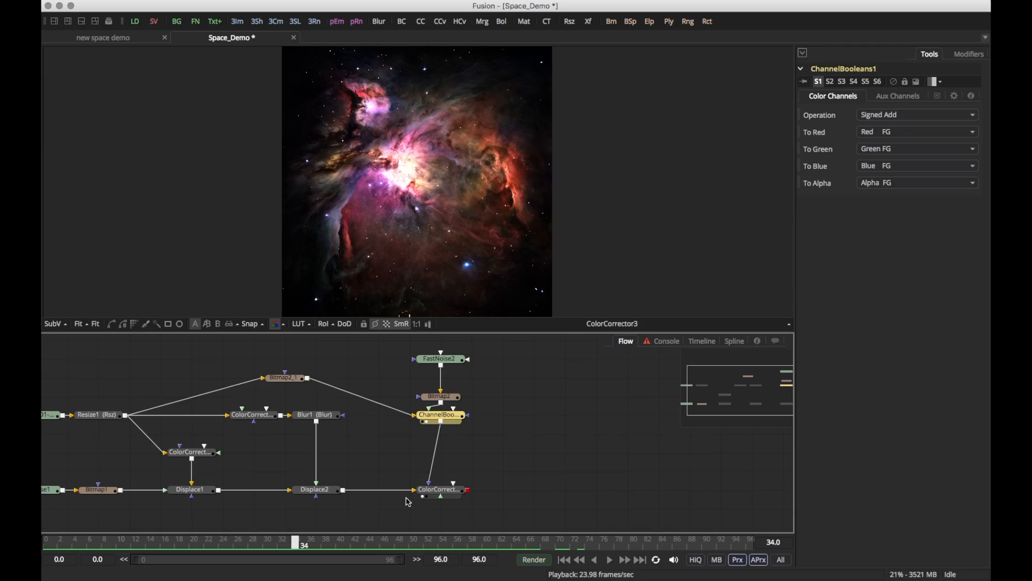
Set ColorCorrector3's master saturation to about 0.698 and RGB gain to about 3.06, and scrub through the animation to check it.
{"action": "left_click", "coordinate": [437, 490]}
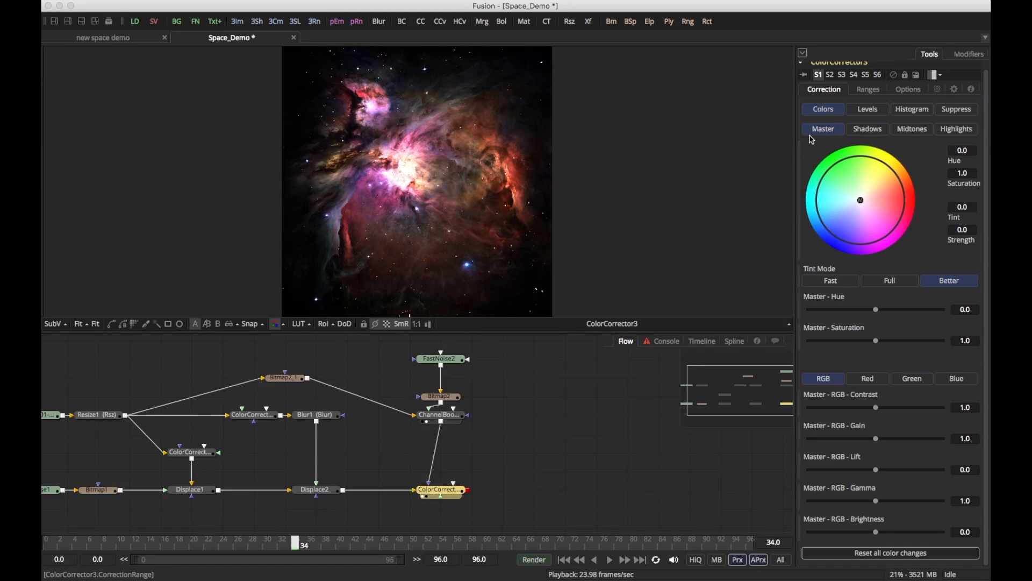
{"action": "left_click_drag", "start_coordinate": [876, 341], "coordinate": [858, 348]}
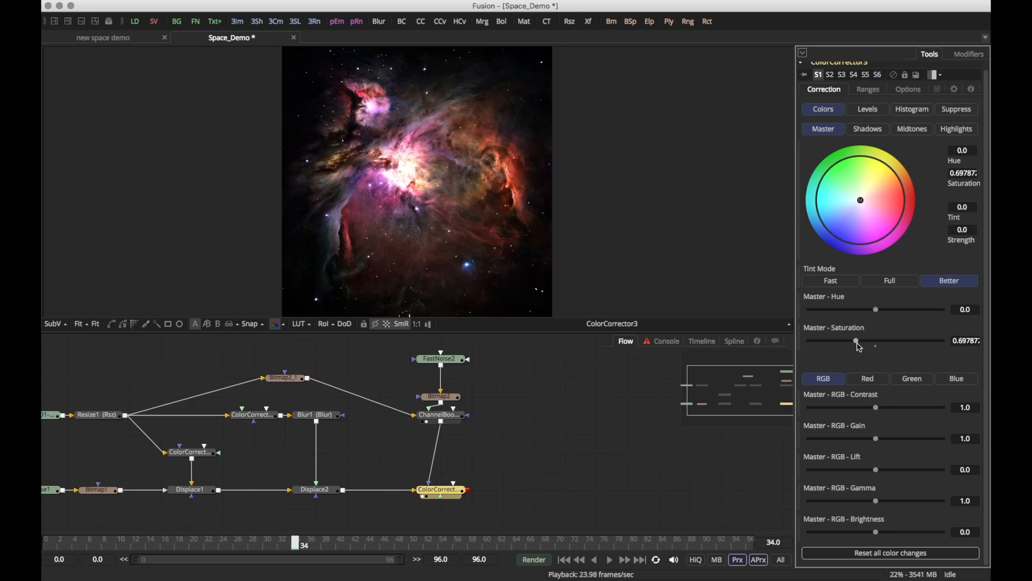
{"action": "left_click_drag", "start_coordinate": [878, 441], "coordinate": [910, 447]}
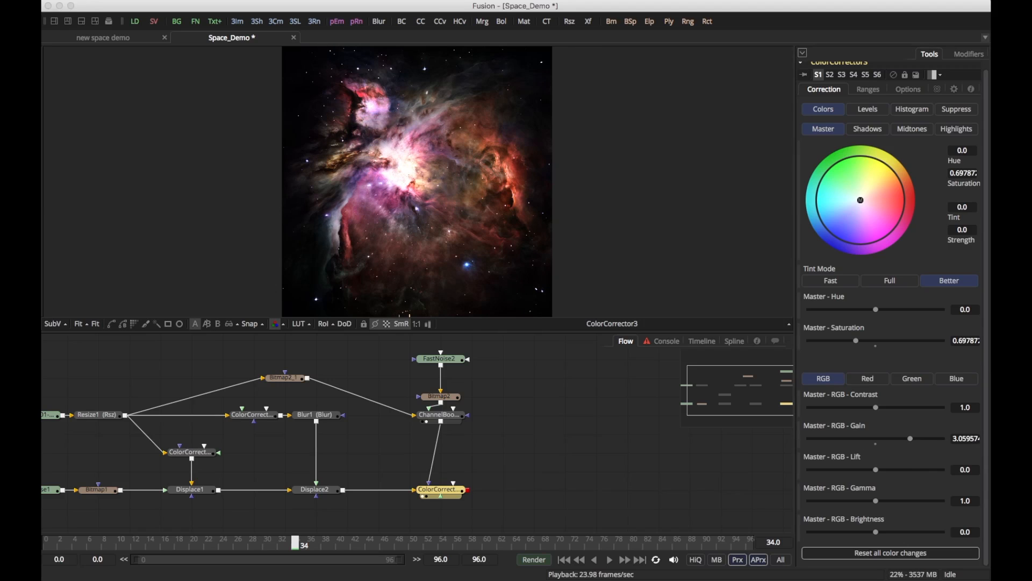
{"action": "left_click_drag", "start_coordinate": [291, 549], "coordinate": [405, 573]}
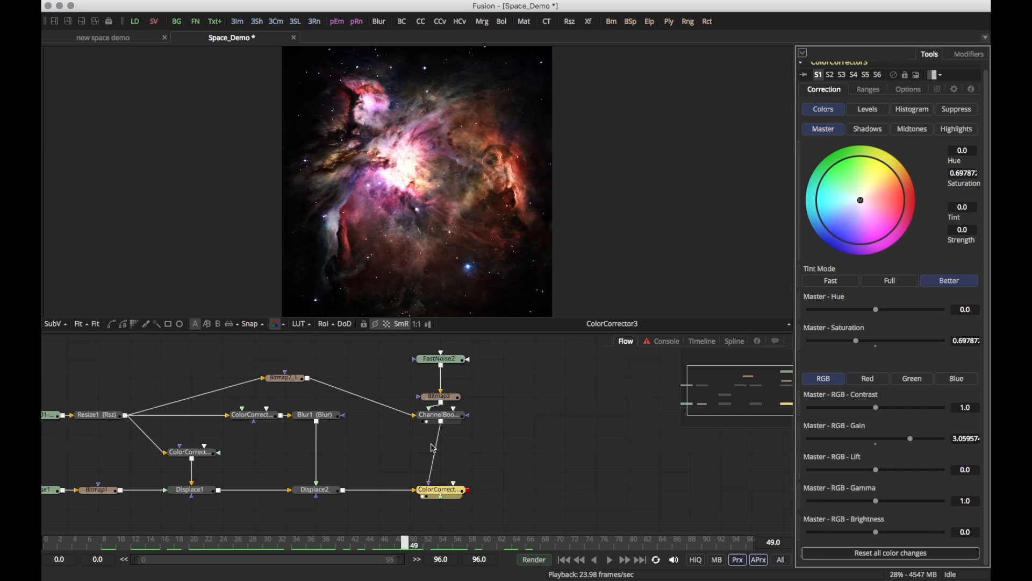
{"action": "left_click_drag", "start_coordinate": [355, 546], "coordinate": [382, 545]}
Try FastNoise2 with Discontinuous off, restore it and turn Inverted off instead, scrubbing through the frames to compare.
{"action": "left_click", "coordinate": [438, 359]}
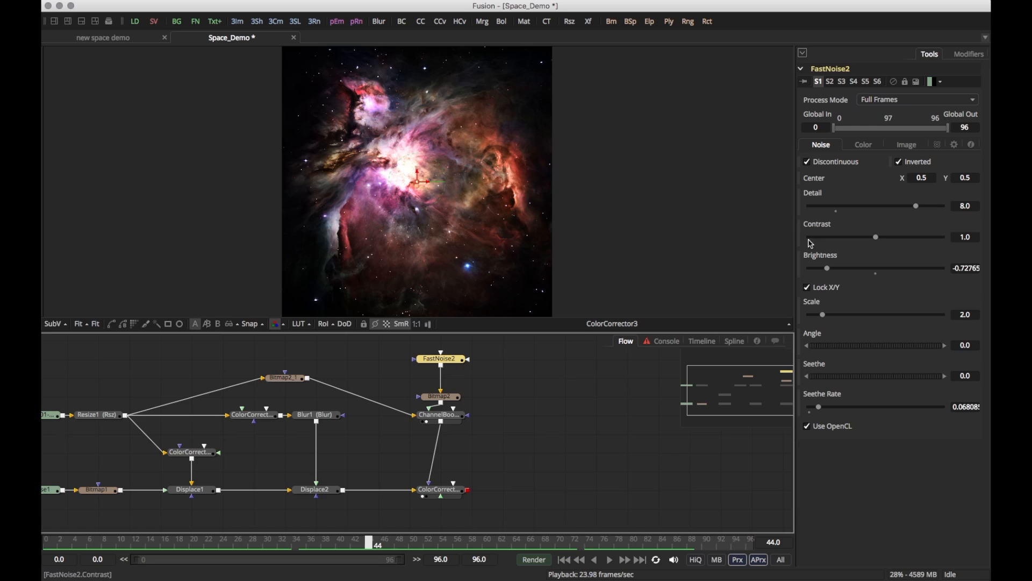
{"action": "left_click", "coordinate": [831, 166]}
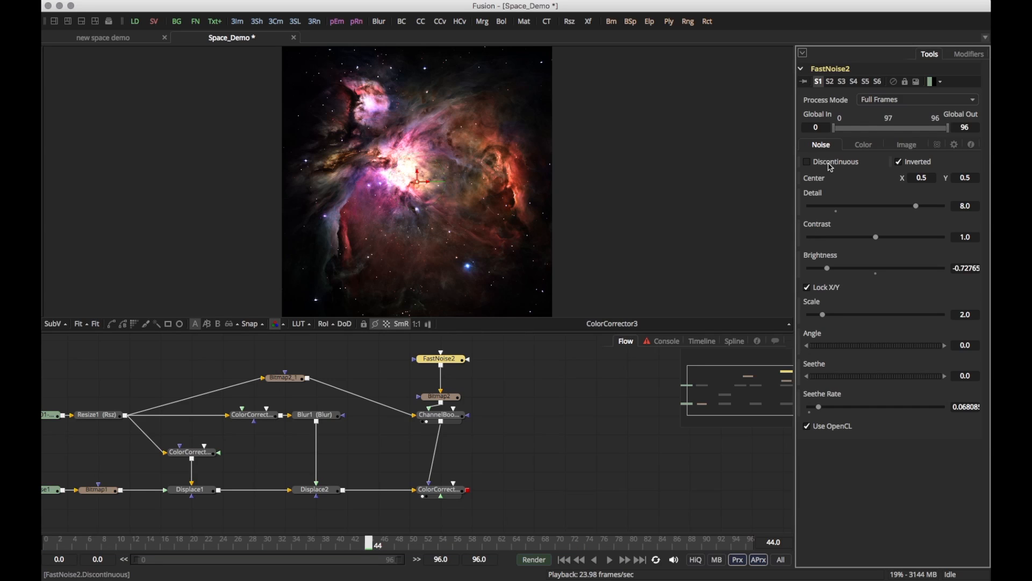
{"action": "left_click_drag", "start_coordinate": [368, 542], "coordinate": [478, 543]}
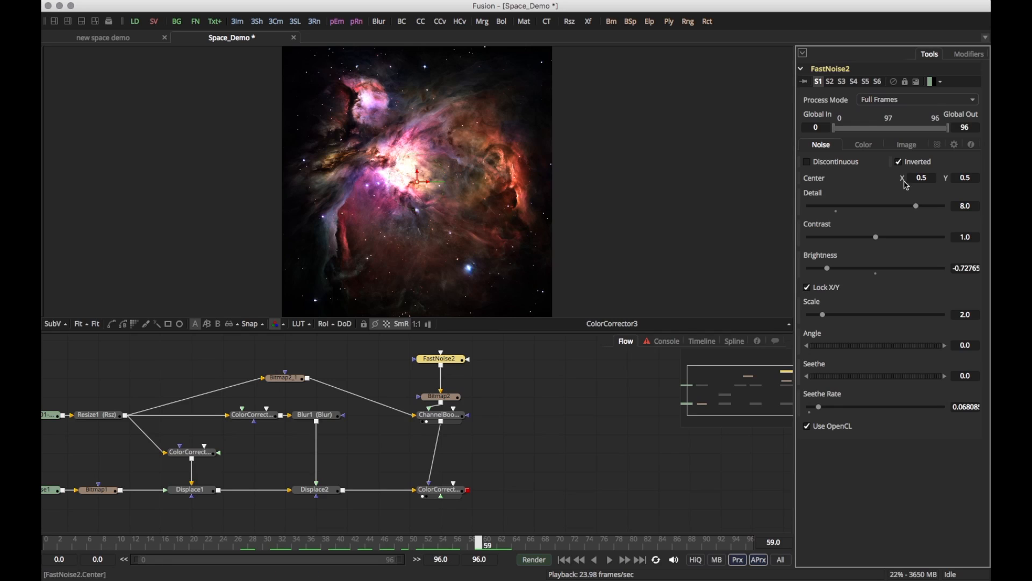
{"action": "left_click", "coordinate": [839, 166]}
{"action": "left_click", "coordinate": [907, 164]}
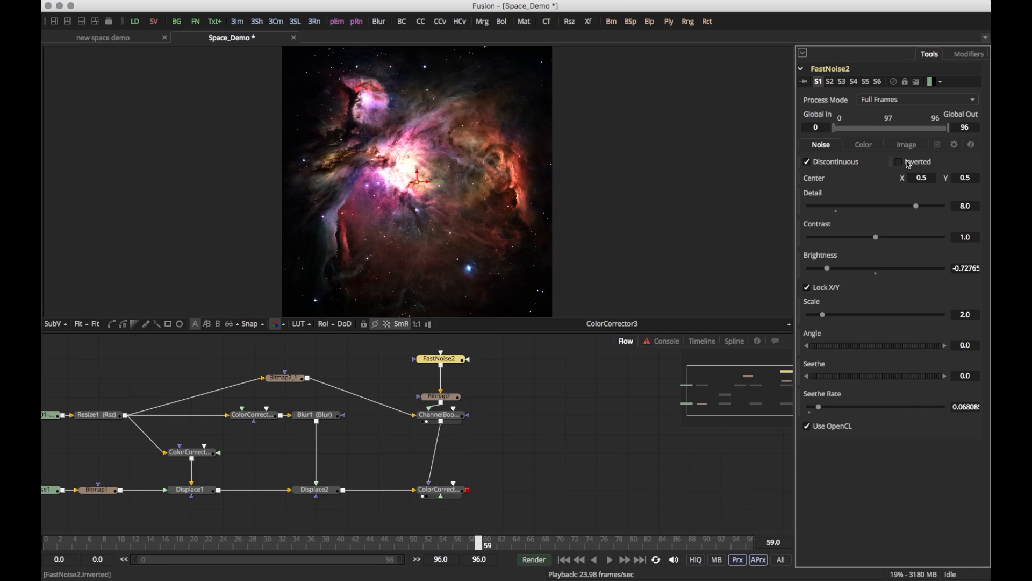
{"action": "left_click_drag", "start_coordinate": [480, 544], "coordinate": [428, 553]}
Show FastNoise2 in a second viewer beside the corrected image and set its brightness to about -0.498.
{"action": "left_click", "coordinate": [68, 22]}
{"action": "left_click", "coordinate": [458, 365]}
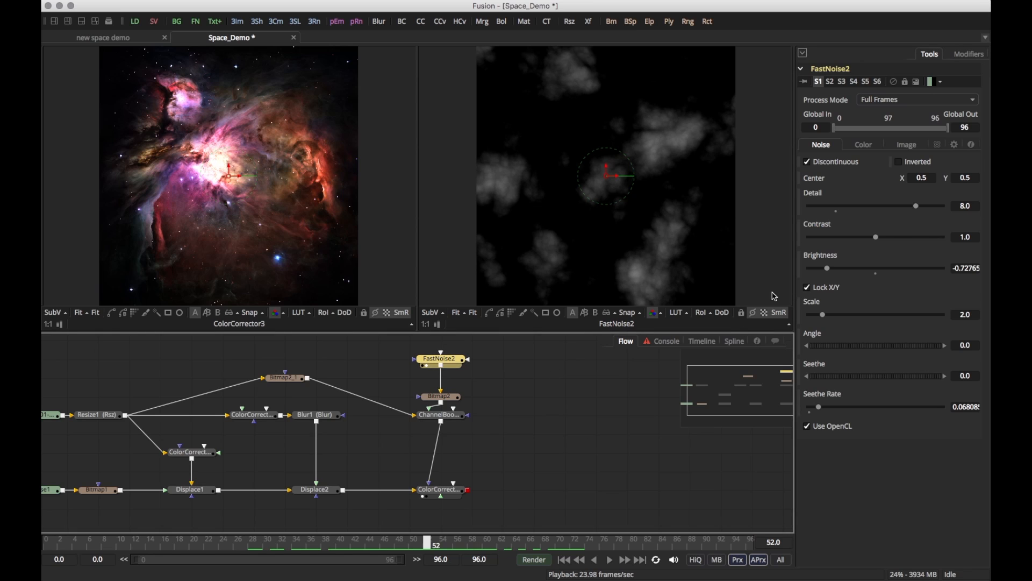
{"action": "left_click_drag", "start_coordinate": [829, 269], "coordinate": [847, 265]}
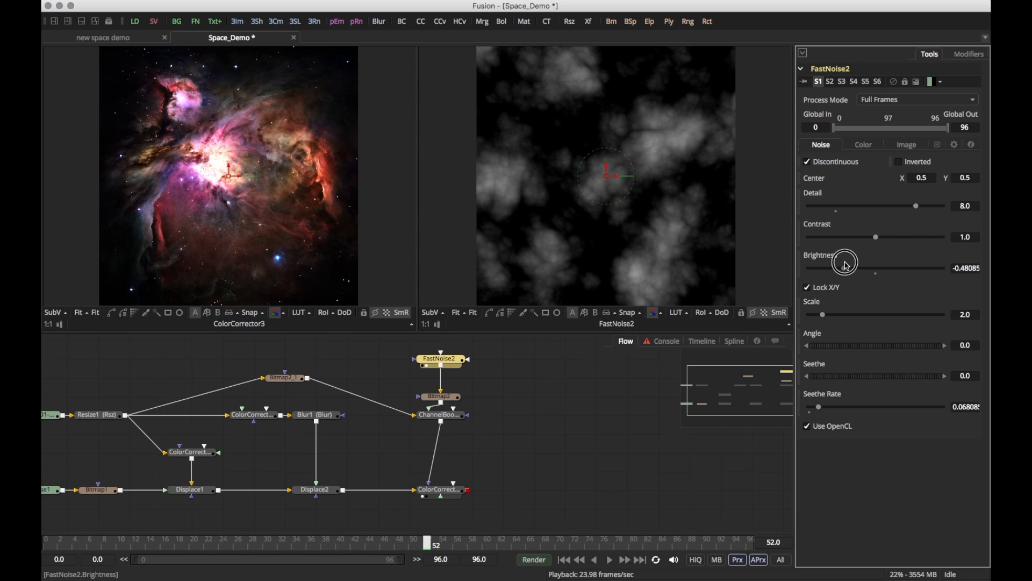
{"action": "left_click_drag", "start_coordinate": [435, 546], "coordinate": [404, 533]}
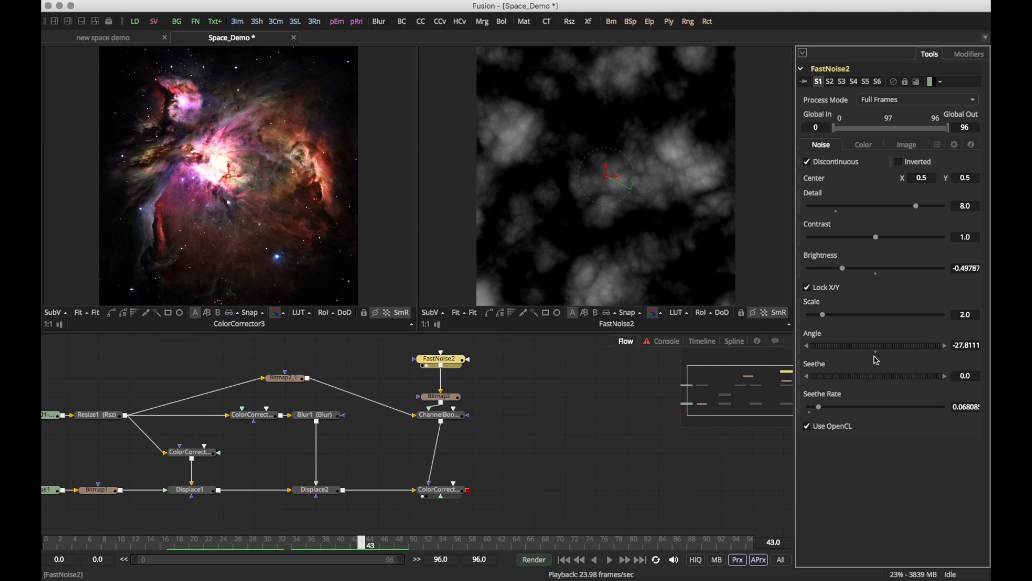
Reset FastNoise2's angle to 0 and turn Inverted back on.
{"action": "double_click", "coordinate": [879, 357]}
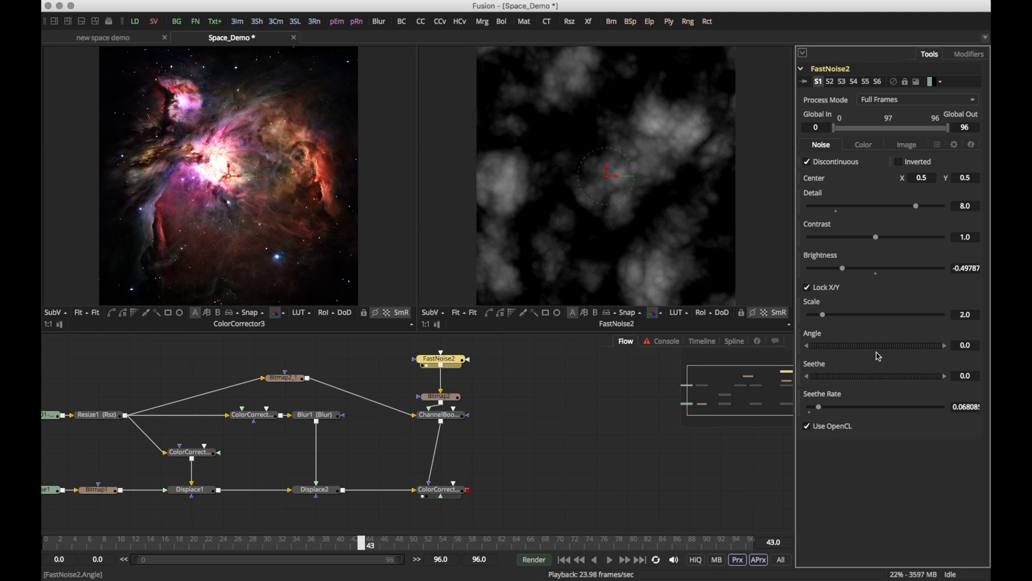
{"action": "left_click", "coordinate": [899, 162]}
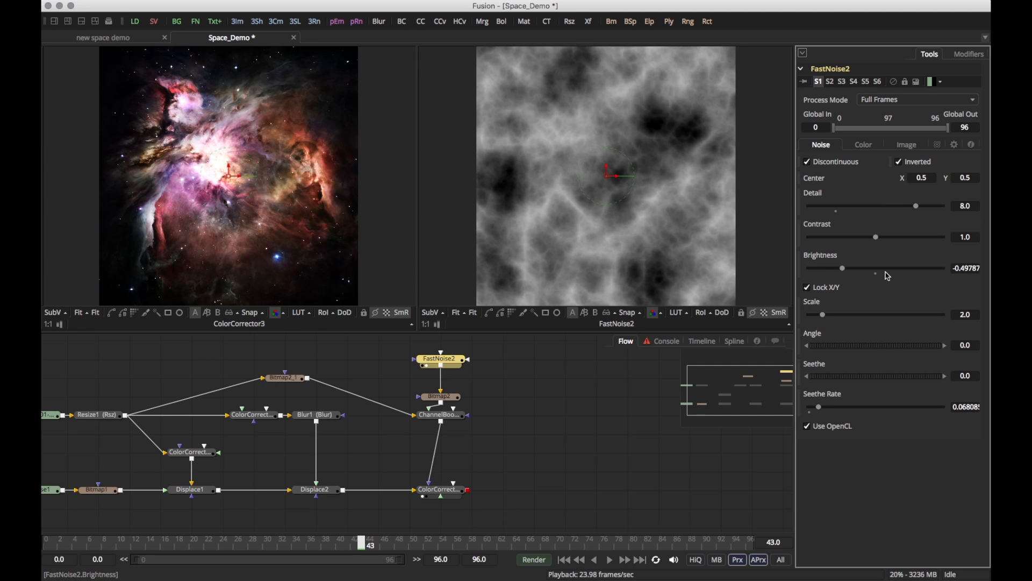
Set ColorCorrector3's master RGB gamma to about 0.91 and check the result on a neighbouring frame.
{"action": "left_click", "coordinate": [446, 489]}
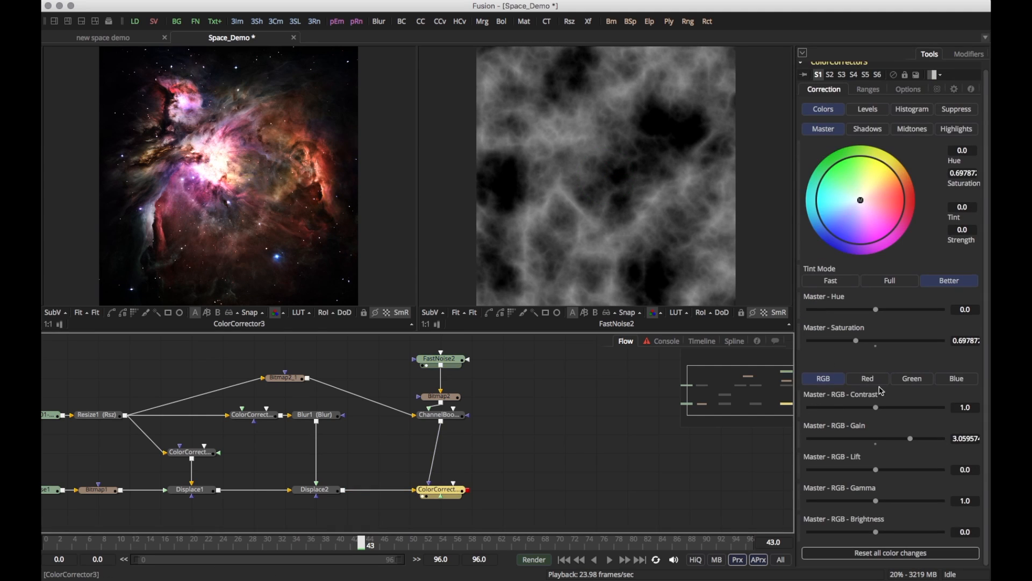
{"action": "mouse_move", "coordinate": [911, 438]}
{"action": "left_mouse_down"}
{"action": "mouse_move", "coordinate": [892, 438]}
{"action": "mouse_move", "coordinate": [909, 441]}
{"action": "left_mouse_up"}
{"action": "mouse_move", "coordinate": [877, 504]}
{"action": "left_mouse_down"}
{"action": "mouse_move", "coordinate": [860, 501]}
{"action": "mouse_move", "coordinate": [870, 501]}
{"action": "left_mouse_up"}
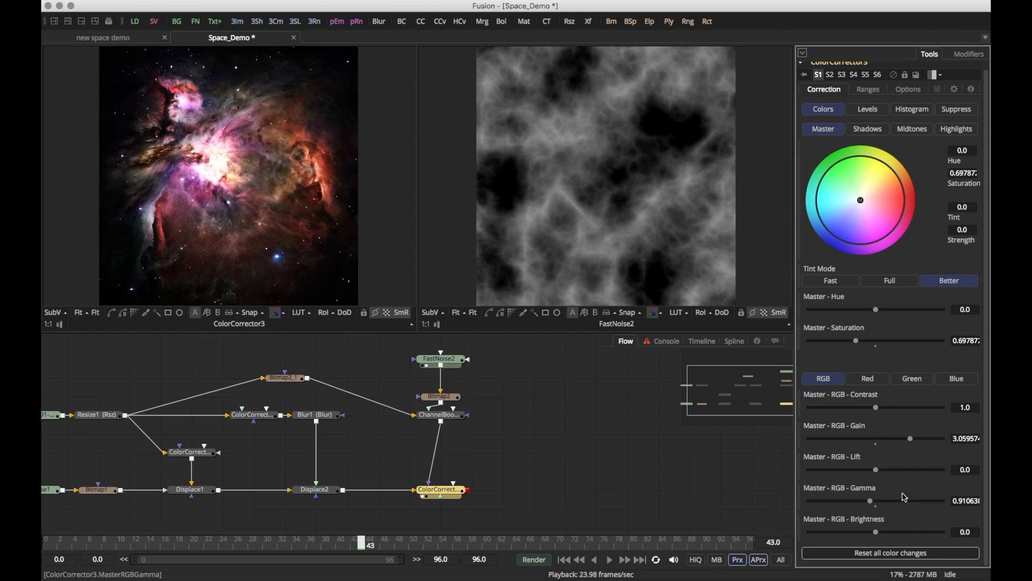
{"action": "mouse_move", "coordinate": [359, 547]}
{"action": "left_mouse_down"}
{"action": "mouse_move", "coordinate": [92, 549]}
{"action": "mouse_move", "coordinate": [341, 557]}
{"action": "mouse_move", "coordinate": [458, 546]}
{"action": "mouse_move", "coordinate": [355, 544]}
{"action": "left_mouse_up"}
Add an Image Plane 3D node fed by ColorCorrector3, show it in the second viewer, and inspect the animated plane from the front.
{"action": "left_click_drag", "start_coordinate": [502, 471], "coordinate": [312, 469]}
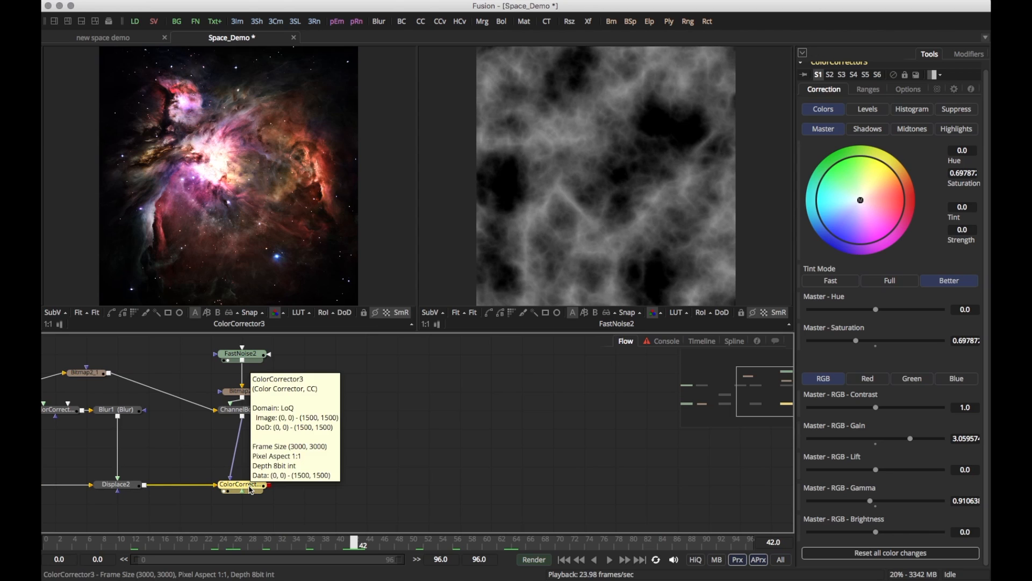
{"action": "key", "text": "ctrl+space"}
{"action": "type", "text": "imag"}
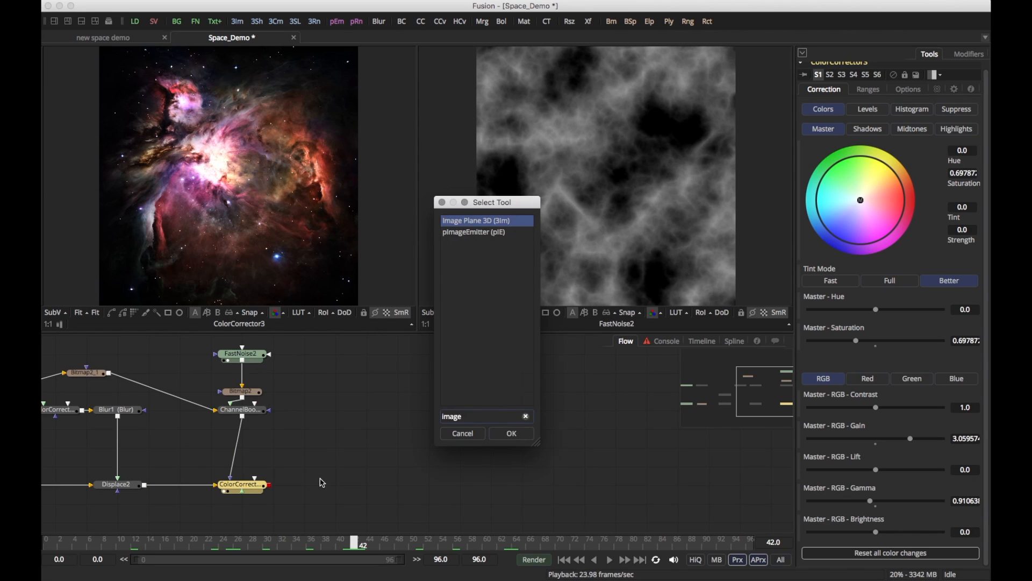
{"action": "key", "text": "Return"}
{"action": "left_click_drag", "start_coordinate": [317, 481], "coordinate": [699, 218]}
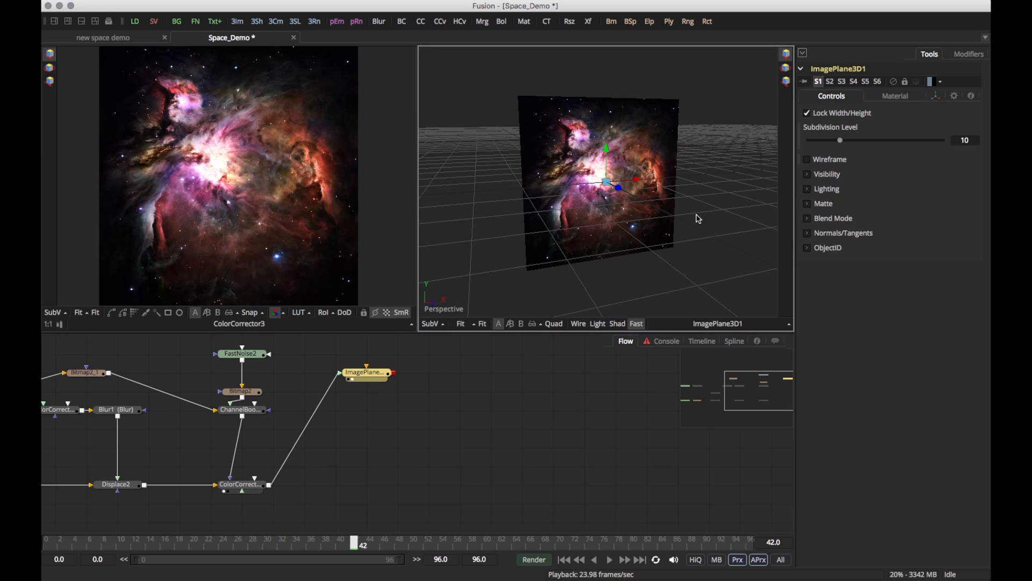
{"action": "left_click_drag", "start_coordinate": [254, 542], "coordinate": [273, 567]}
{"action": "left_click_drag", "start_coordinate": [482, 242], "coordinate": [425, 227]}
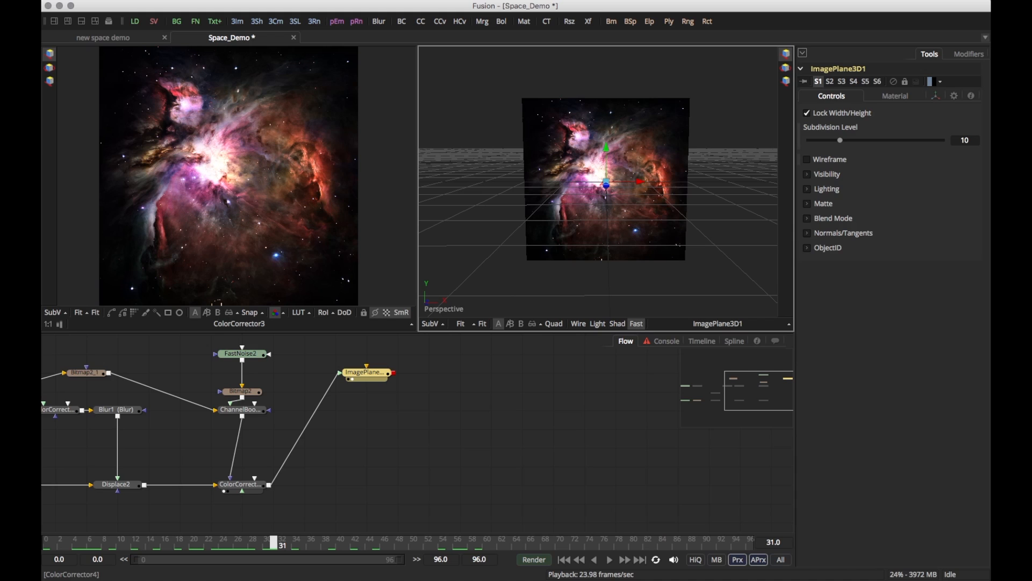
Add a Displace 3D node directly after ImagePlane3D1.
{"action": "left_click", "coordinate": [383, 375]}
{"action": "key", "text": "ctrl+space"}
{"action": "type", "text": "displ"}
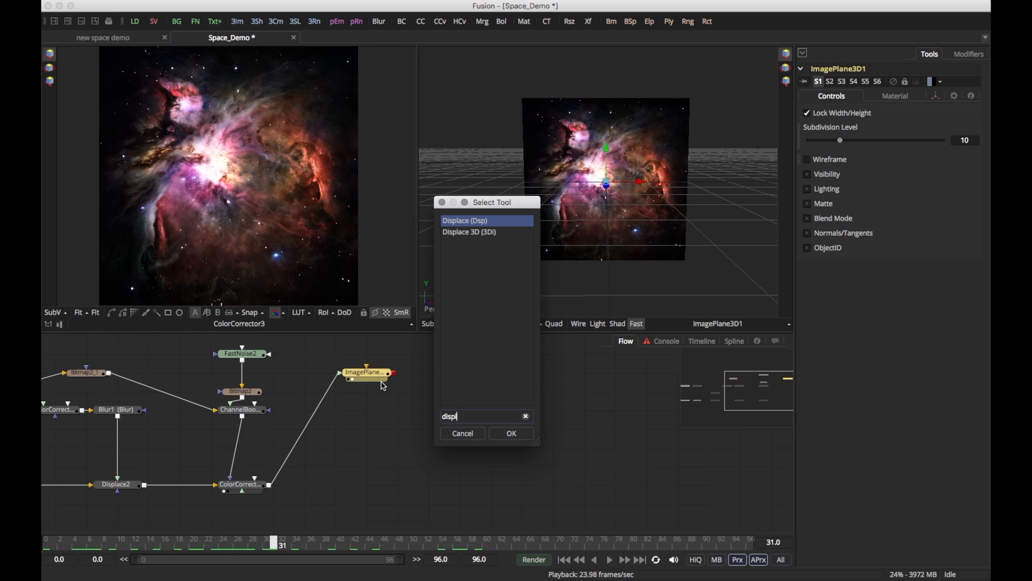
{"action": "key", "text": "Down"}
{"action": "key", "text": "Return"}
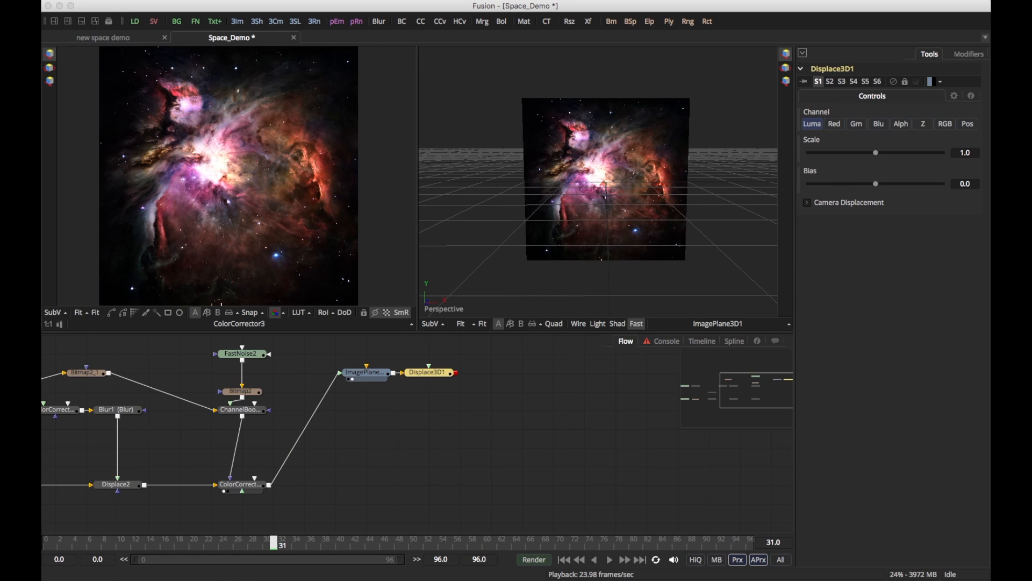
Spread out the 3D nodes, moving Displace3D1 farther along and below the image plane and raising ImagePlane3D1 to leave room between them.
{"action": "left_click_drag", "start_coordinate": [430, 372], "coordinate": [491, 390]}
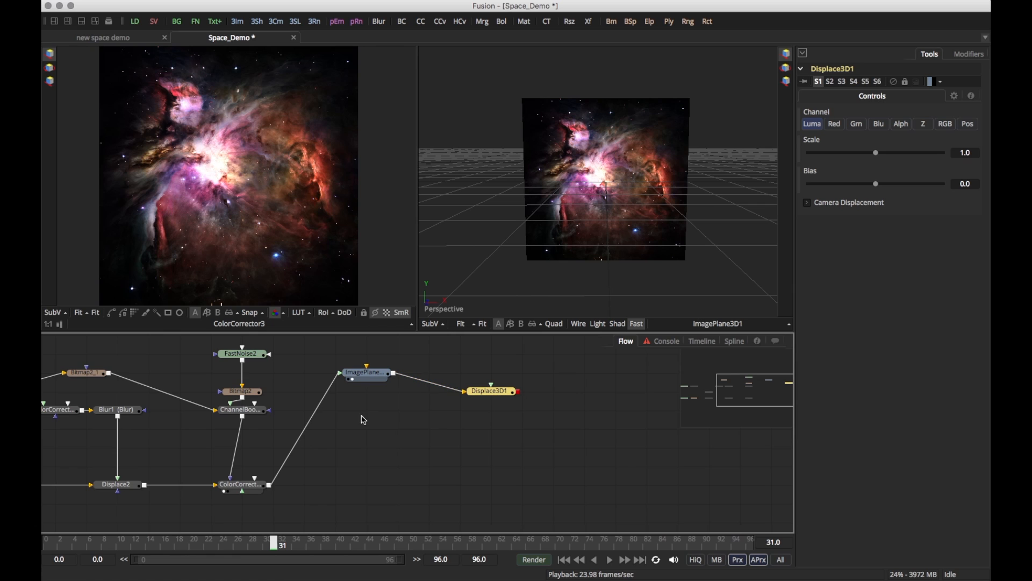
{"action": "left_click_drag", "start_coordinate": [369, 381], "coordinate": [369, 361]}
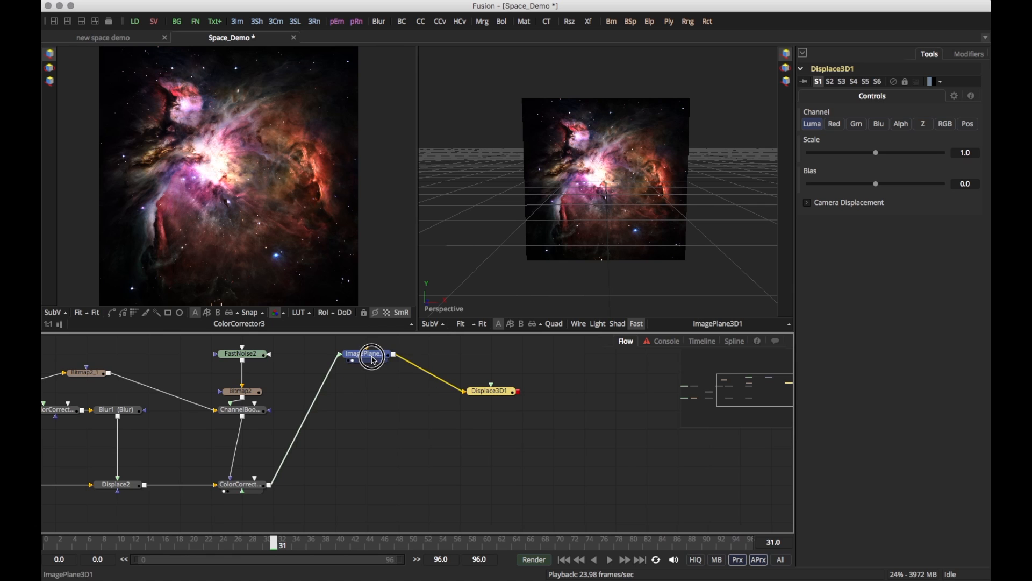
{"action": "left_click", "coordinate": [488, 399]}
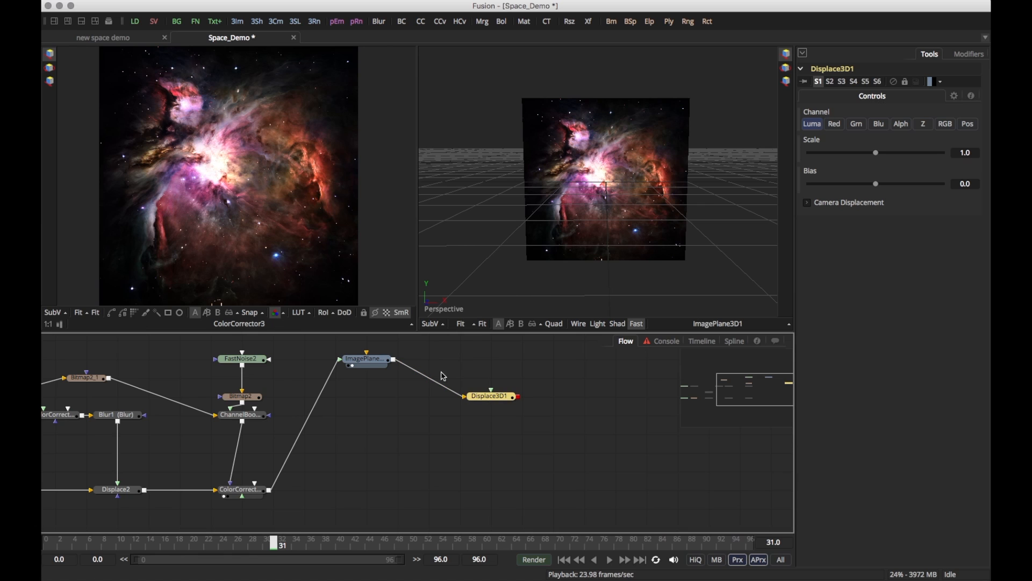
Paste the copied Blur, Fast Noise and Merge nodes below the image plane and connect Blur1's output to Blur2.
{"action": "left_click", "coordinate": [368, 412]}
{"action": "key", "text": "ctrl+v"}
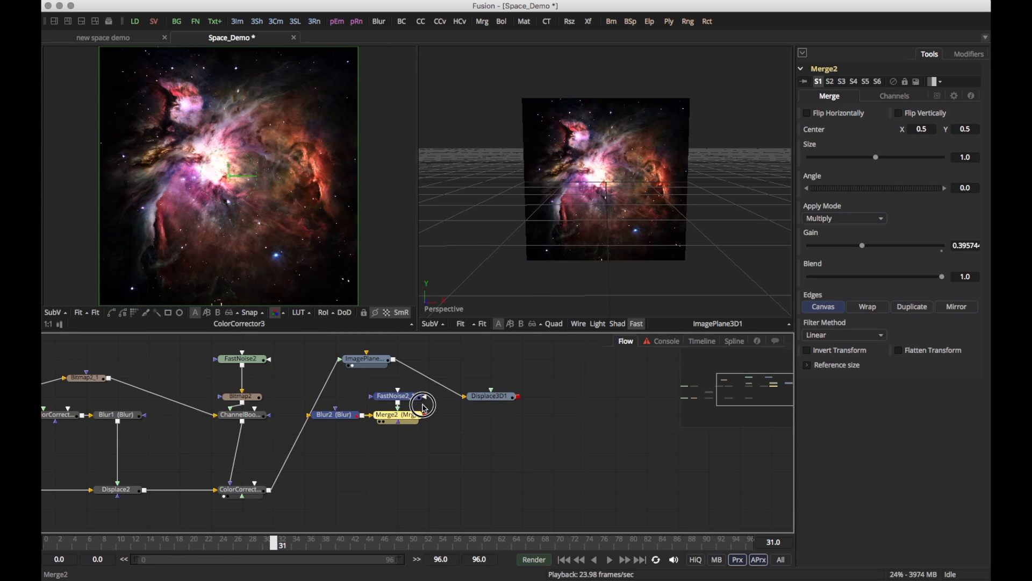
{"action": "left_click_drag", "start_coordinate": [209, 433], "coordinate": [377, 429]}
{"action": "left_click_drag", "start_coordinate": [280, 411], "coordinate": [472, 404]}
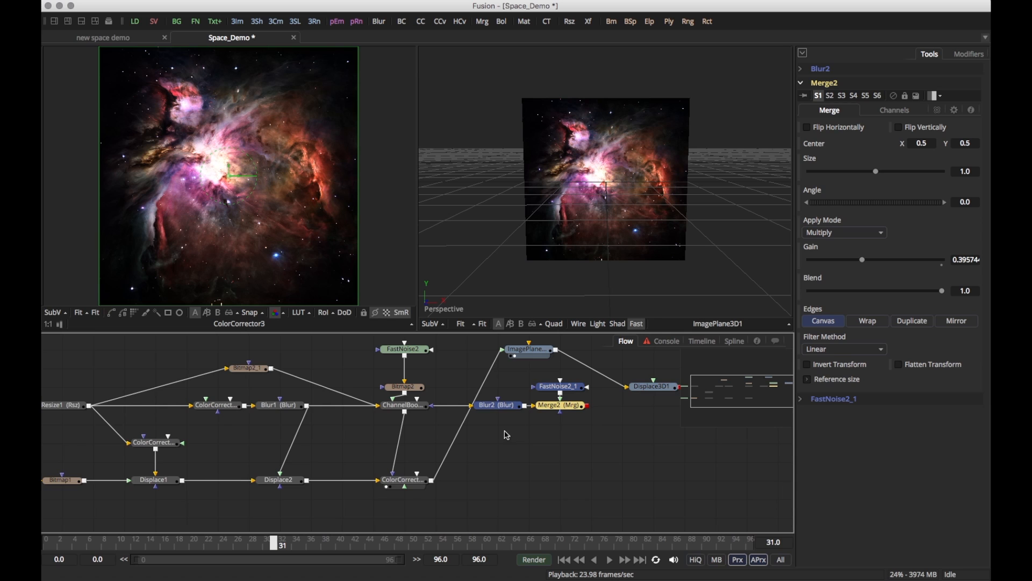
Compare the luma image from ColorCorrector2 with the outputs of Blur1 and Blur2 in the first viewer.
{"action": "left_click_drag", "start_coordinate": [540, 441], "coordinate": [420, 456]}
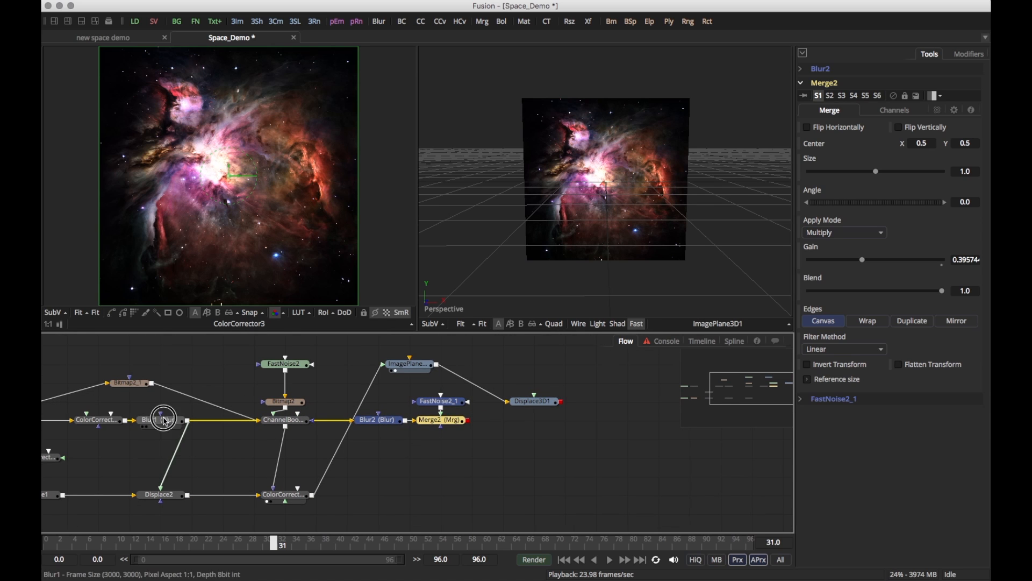
{"action": "left_click_drag", "start_coordinate": [161, 420], "coordinate": [176, 213]}
{"action": "left_click_drag", "start_coordinate": [99, 428], "coordinate": [173, 232]}
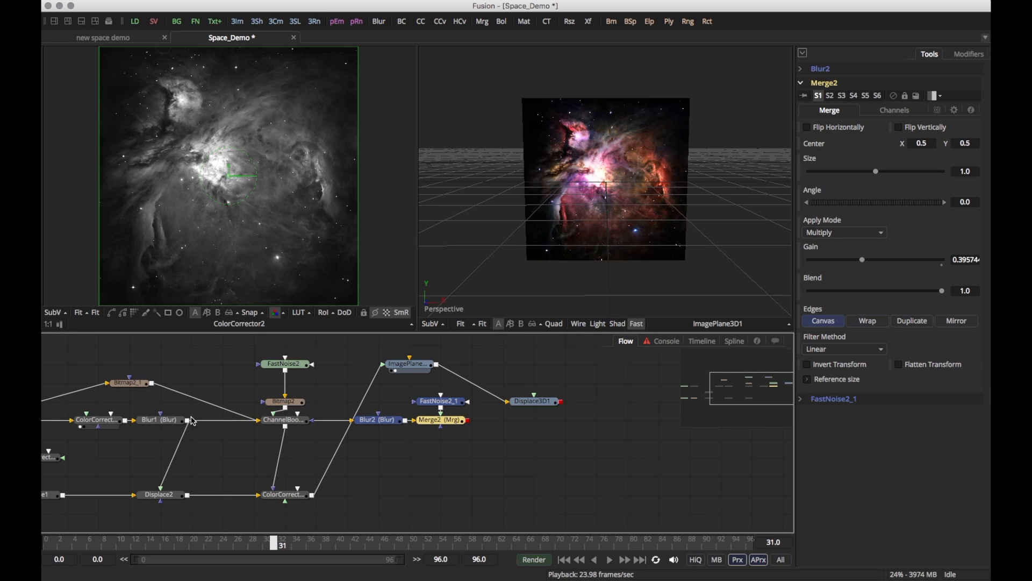
{"action": "mouse_move", "coordinate": [184, 424]}
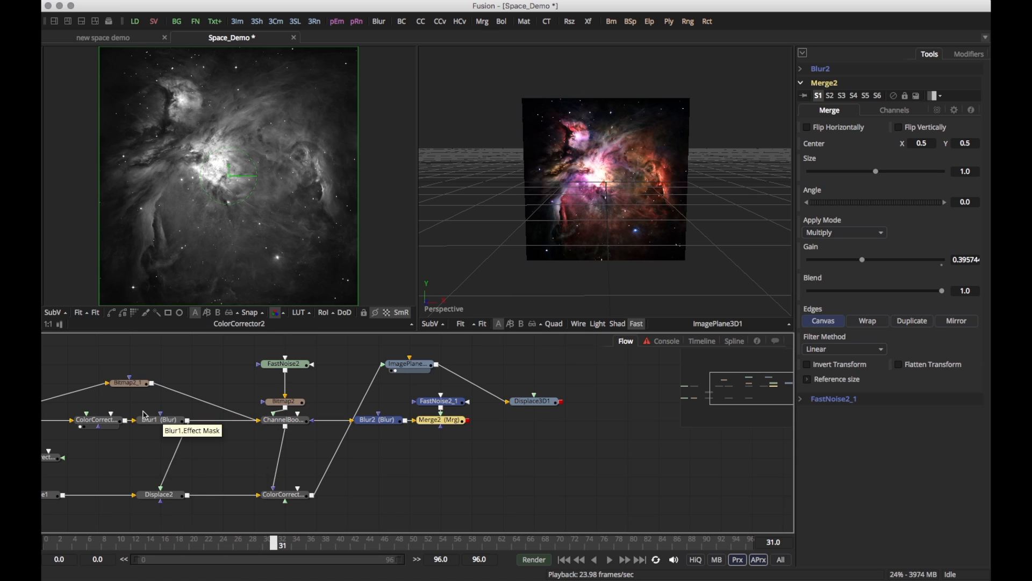
{"action": "left_click_drag", "start_coordinate": [159, 420], "coordinate": [185, 252]}
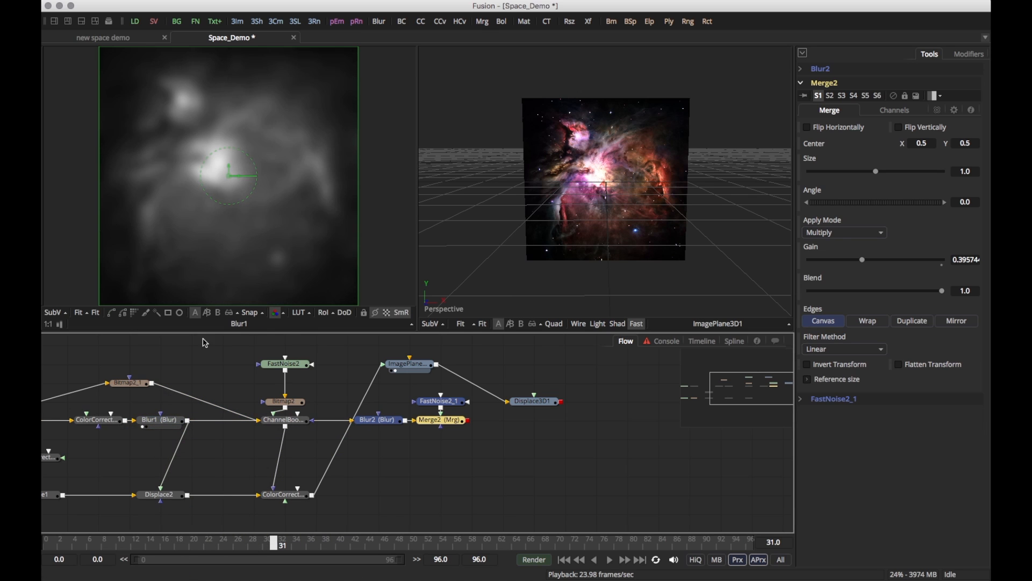
{"action": "left_click_drag", "start_coordinate": [372, 420], "coordinate": [254, 214]}
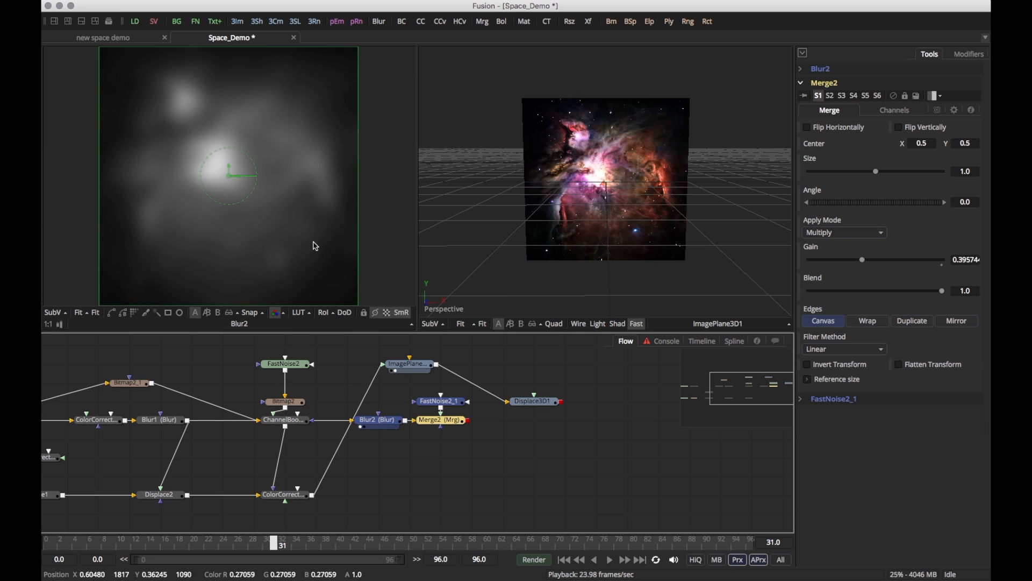
Preview the FastNoise2_1 node and then Merge2's combined map in the first viewer, at frame 12.
{"action": "left_click", "coordinate": [466, 446]}
{"action": "left_click_drag", "start_coordinate": [465, 445], "coordinate": [324, 456]}
{"action": "left_click_drag", "start_coordinate": [299, 411], "coordinate": [236, 215]}
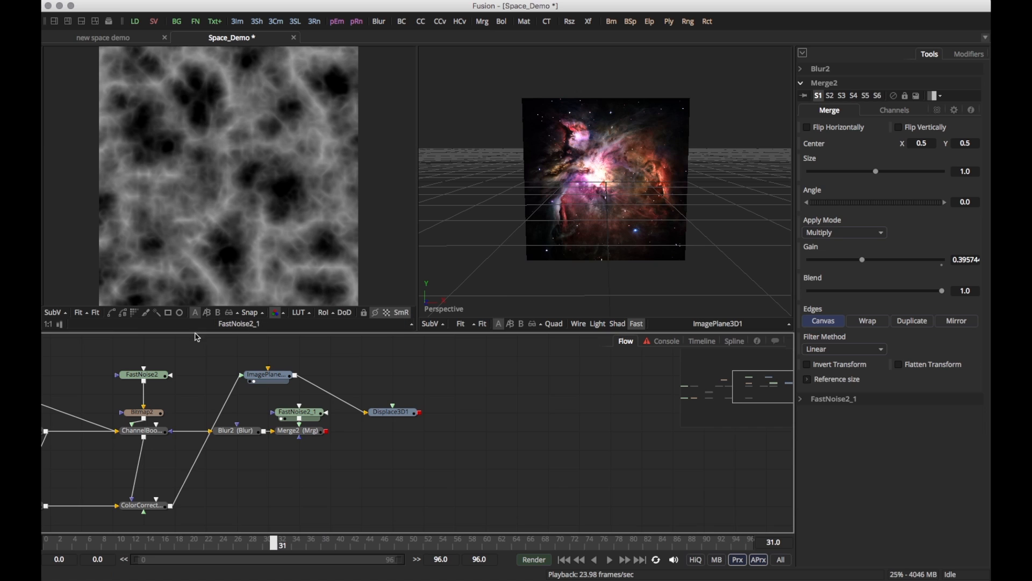
{"action": "left_click", "coordinate": [134, 544]}
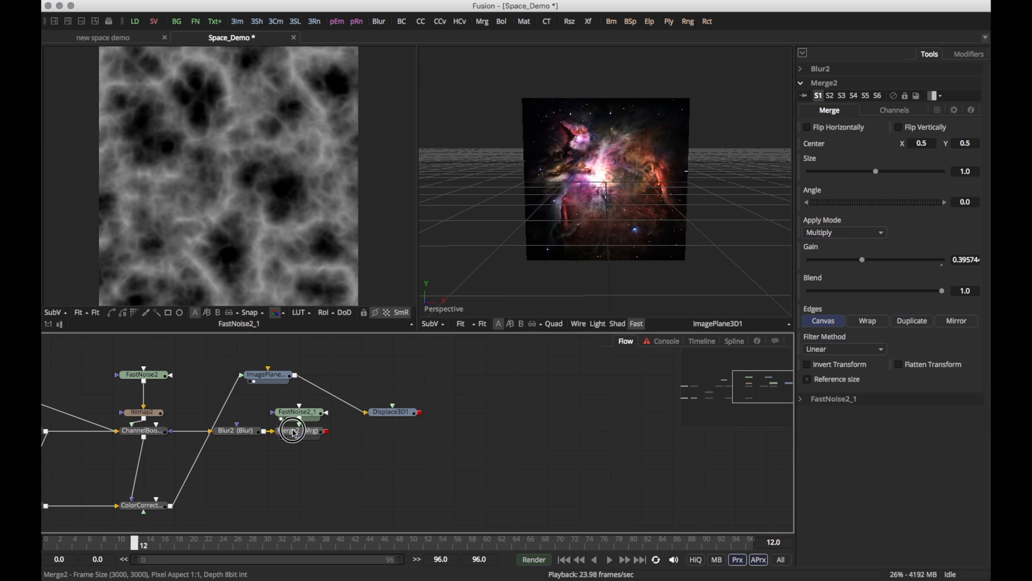
{"action": "key", "text": "1"}
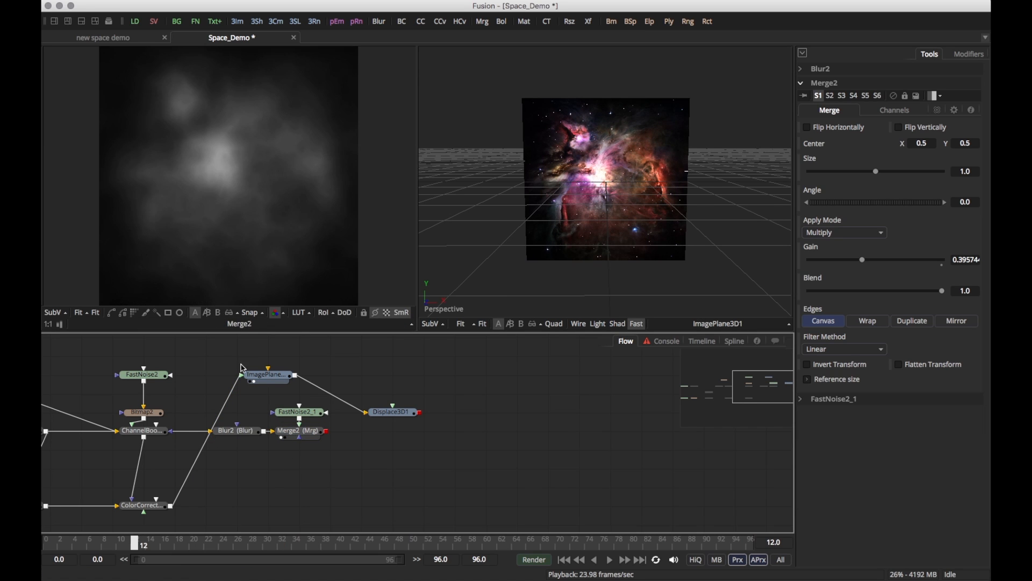
Bypass Blur2 and lower Merge2's Gain to about 0.31, keeping its Apply Mode at Multiply.
{"action": "left_click", "coordinate": [239, 434]}
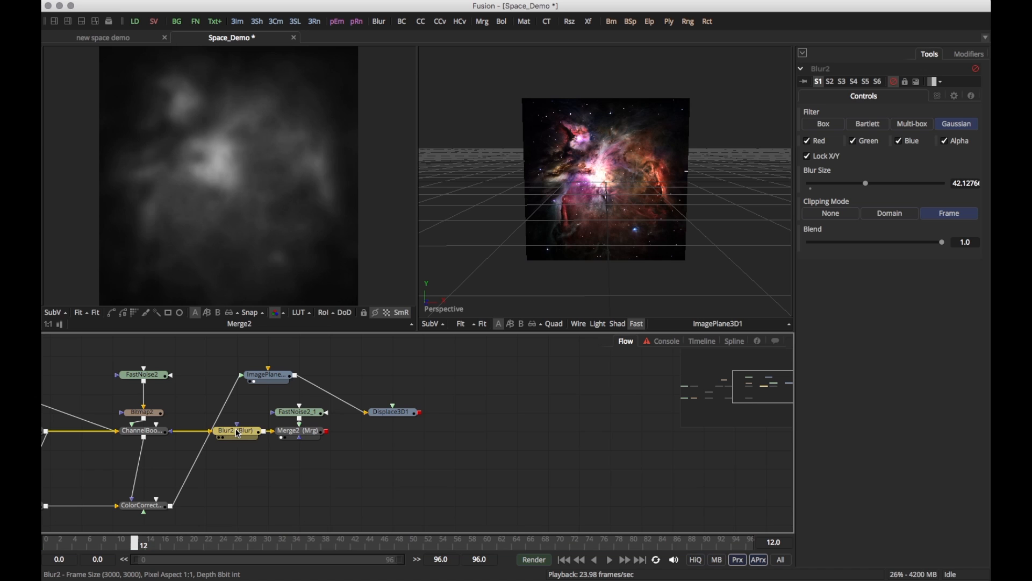
{"action": "left_click", "coordinate": [301, 431]}
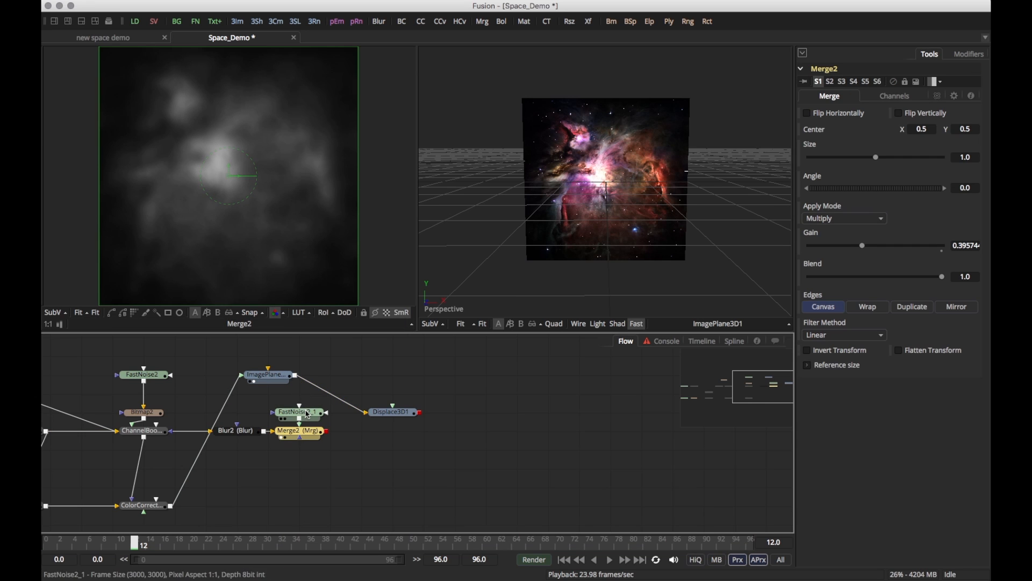
{"action": "left_click", "coordinate": [850, 219]}
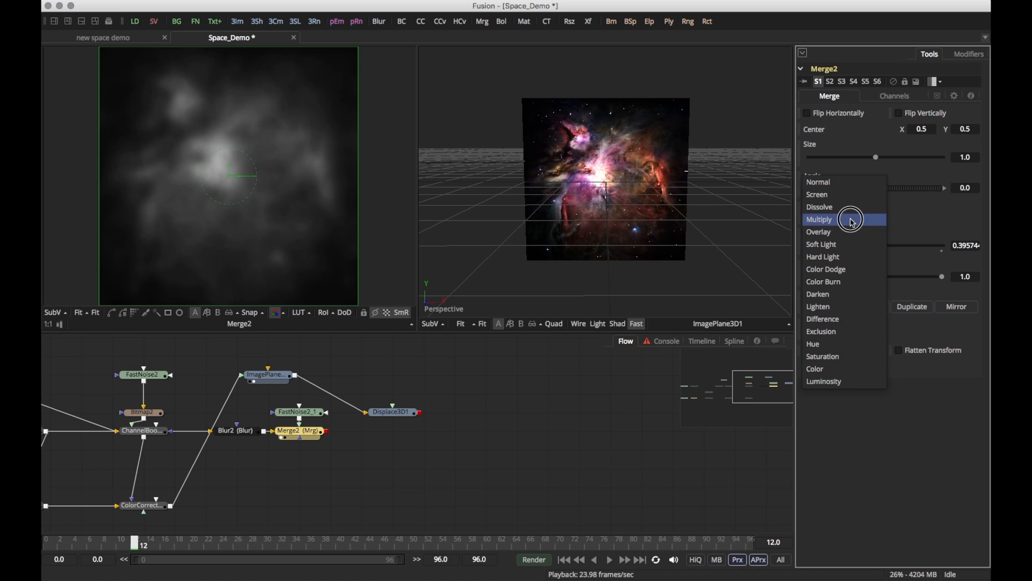
{"action": "left_click", "coordinate": [909, 218]}
{"action": "mouse_move", "coordinate": [863, 246]}
{"action": "left_mouse_down"}
{"action": "mouse_move", "coordinate": [915, 239]}
{"action": "mouse_move", "coordinate": [851, 246]}
{"action": "left_mouse_up"}
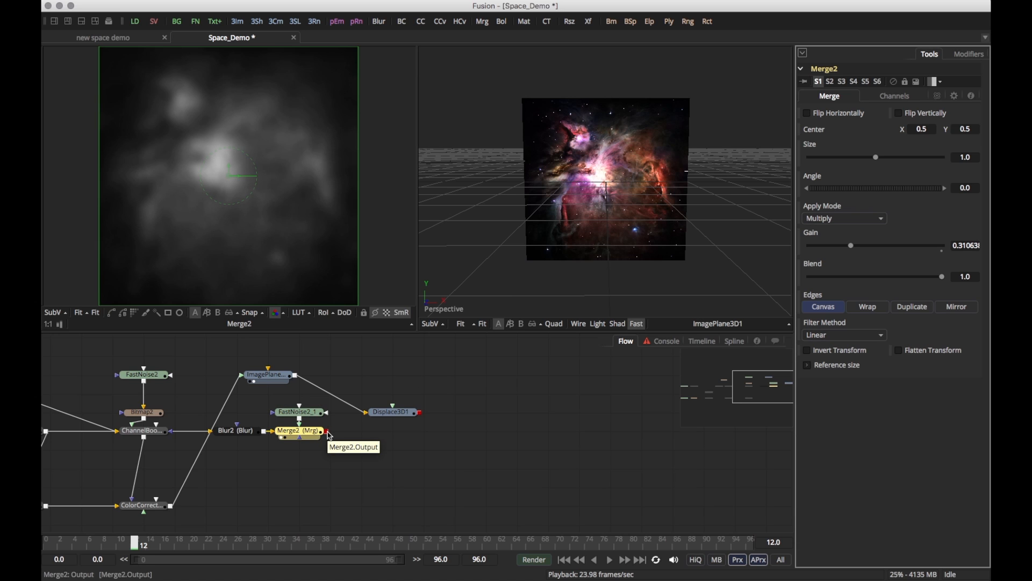
Connect Merge2's output to Displace3D1 as its displacement map and show Displace3D1 in the second viewer.
{"action": "left_click_drag", "start_coordinate": [328, 435], "coordinate": [395, 413]}
{"action": "left_click_drag", "start_coordinate": [581, 260], "coordinate": [615, 227]}
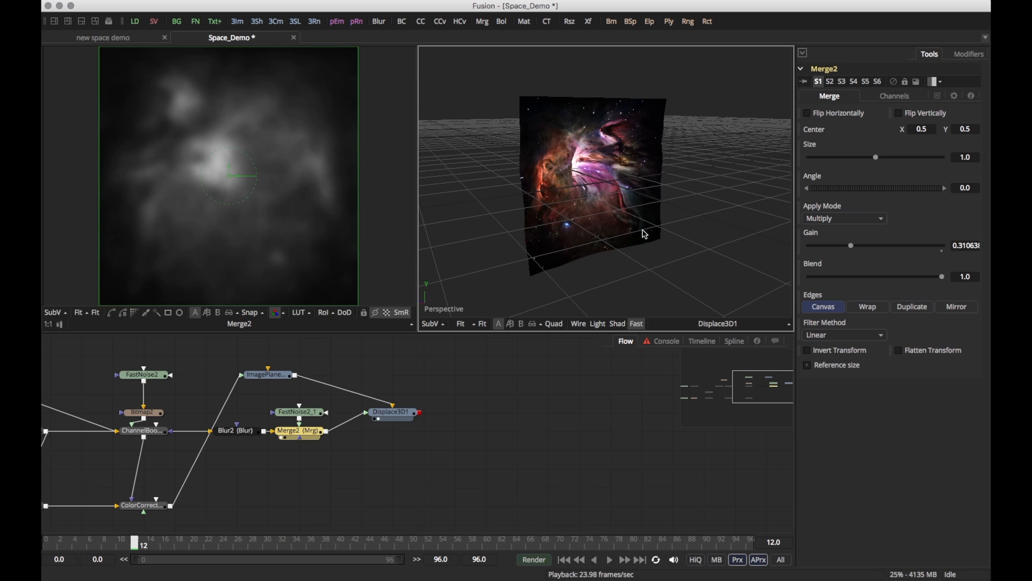
Hide the grid in the second viewer's 3D view and inspect the displaced nebula from both sides.
{"action": "right_click", "coordinate": [701, 228]}
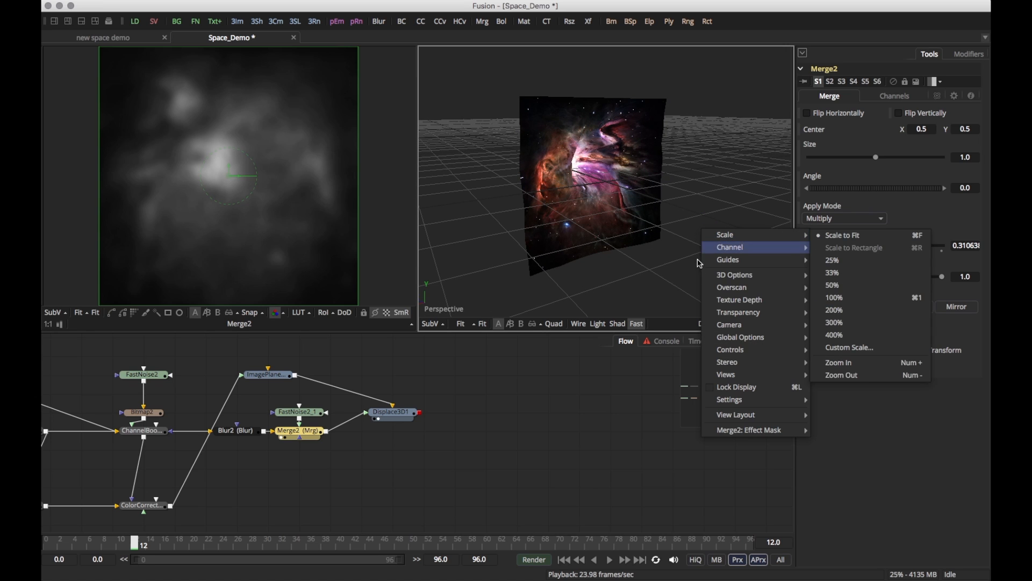
{"action": "mouse_move", "coordinate": [754, 281]}
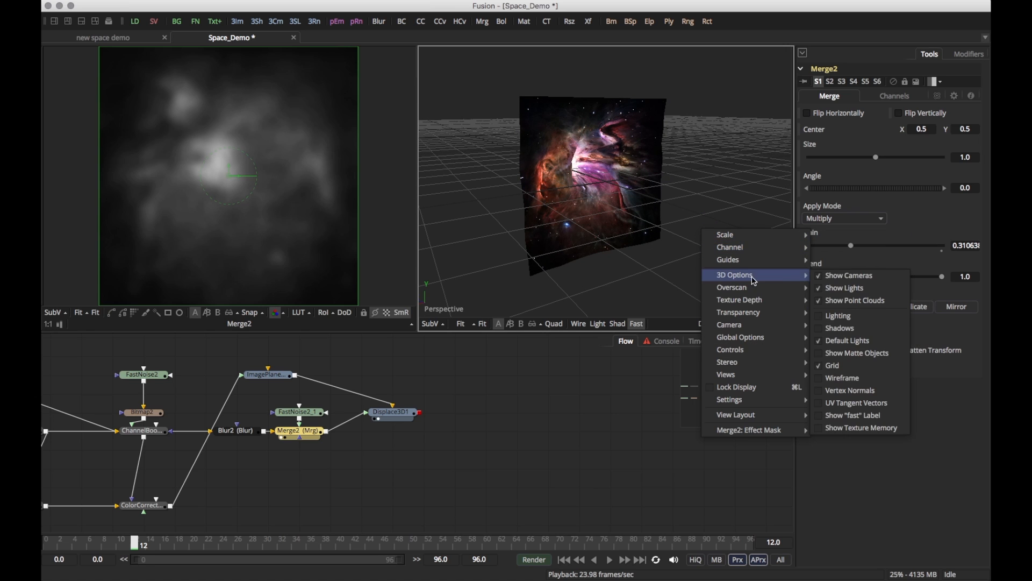
{"action": "left_click", "coordinate": [833, 365]}
{"action": "left_click_drag", "start_coordinate": [727, 211], "coordinate": [748, 160]}
{"action": "left_click_drag", "start_coordinate": [528, 201], "coordinate": [709, 246]}
{"action": "left_click_drag", "start_coordinate": [636, 209], "coordinate": [779, 218]}
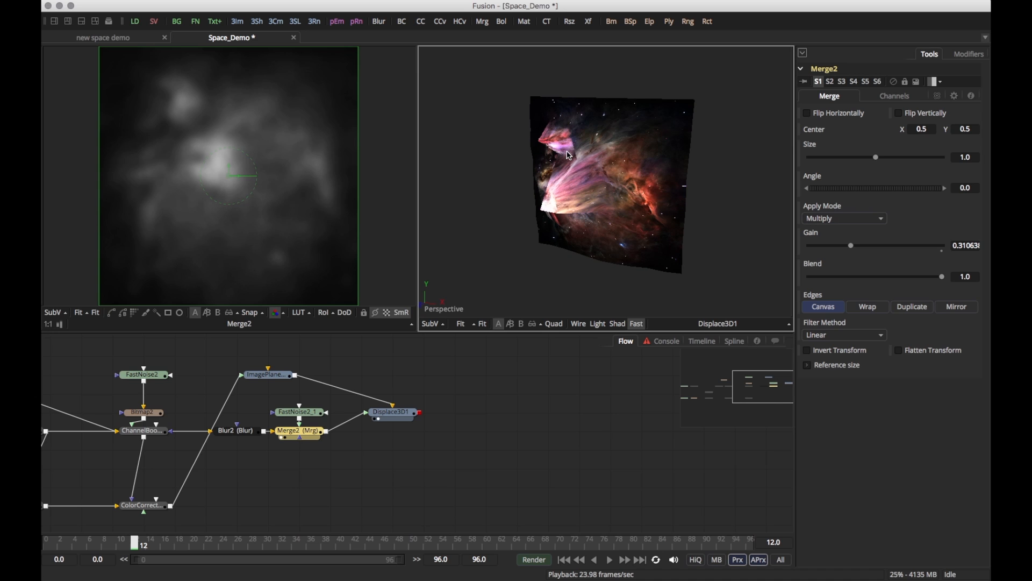
{"action": "left_click_drag", "start_coordinate": [583, 202], "coordinate": [503, 206]}
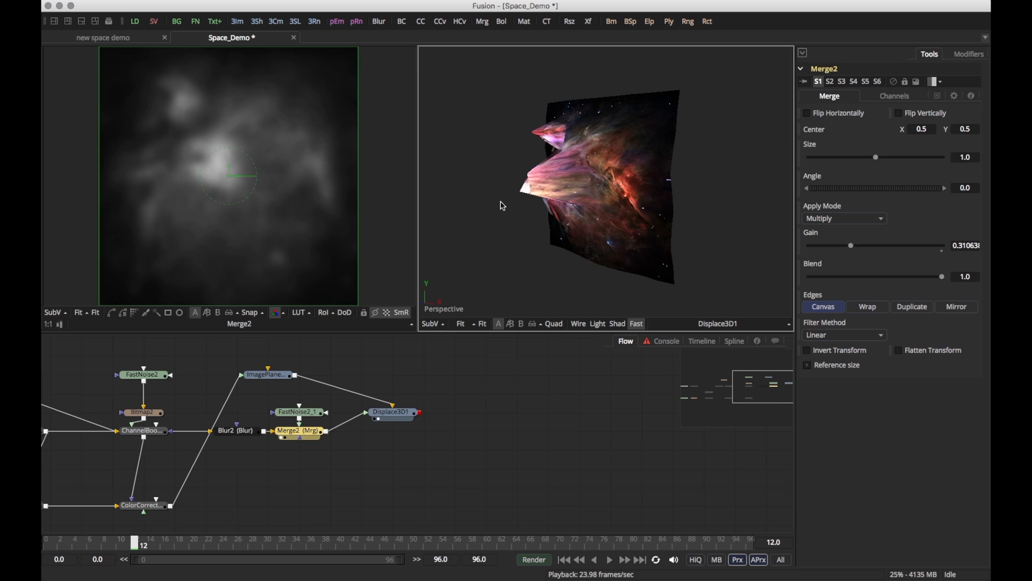
Raise ImagePlane3D1's Subdivision Level to 127 for a smoother displacement.
{"action": "left_click", "coordinate": [274, 377]}
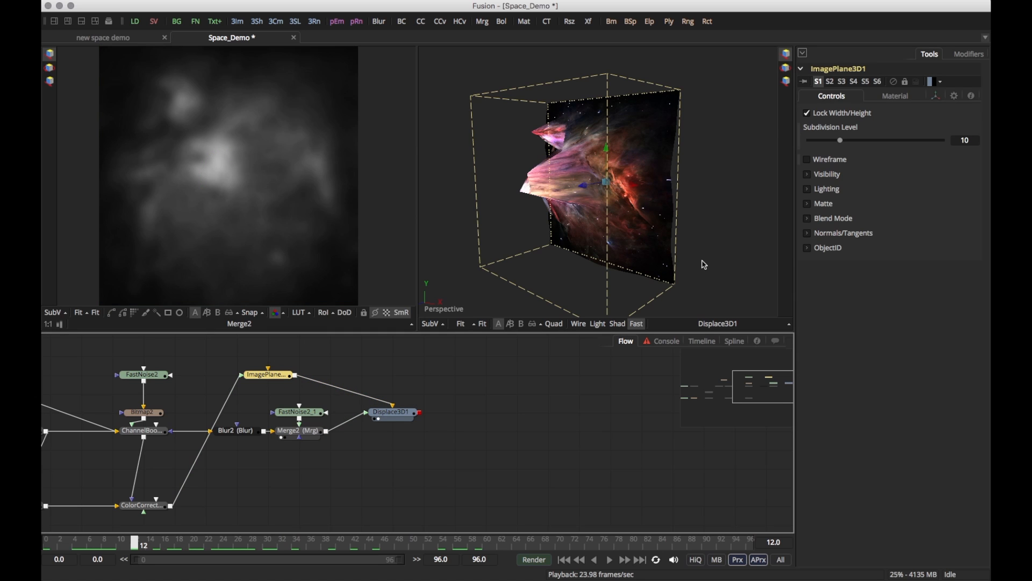
{"action": "left_click_drag", "start_coordinate": [846, 143], "coordinate": [956, 144]}
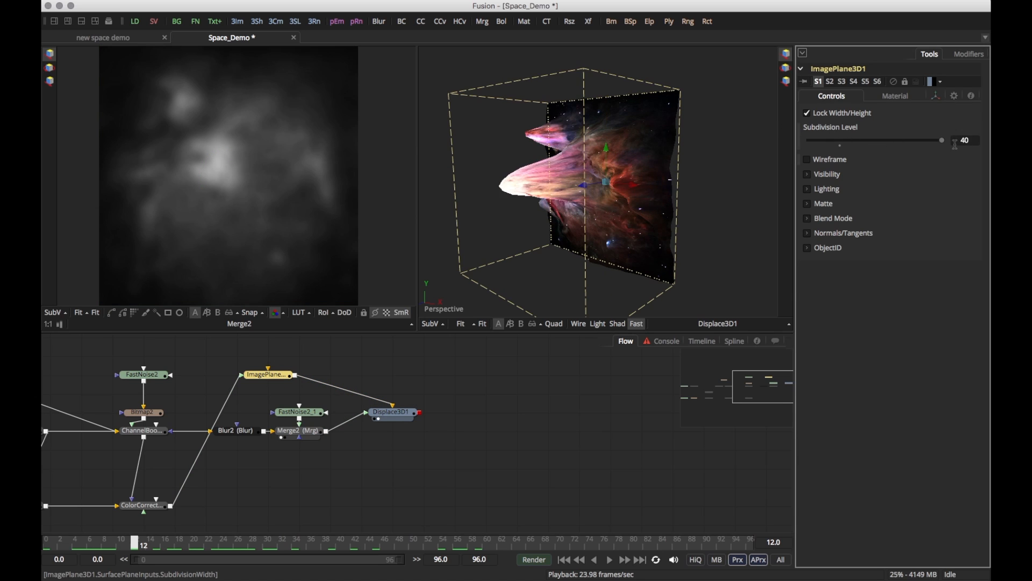
{"action": "type", "text": "100"}
{"action": "key", "text": "Return"}
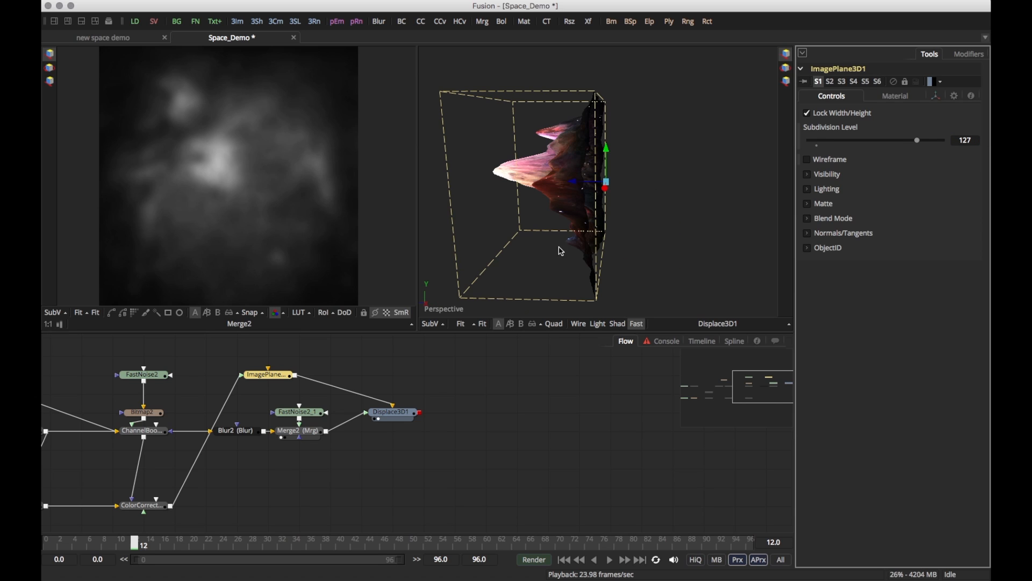
Switch to a single large viewer, show Displace3D1 in it and hide its 3D grid.
{"action": "left_click", "coordinate": [410, 412]}
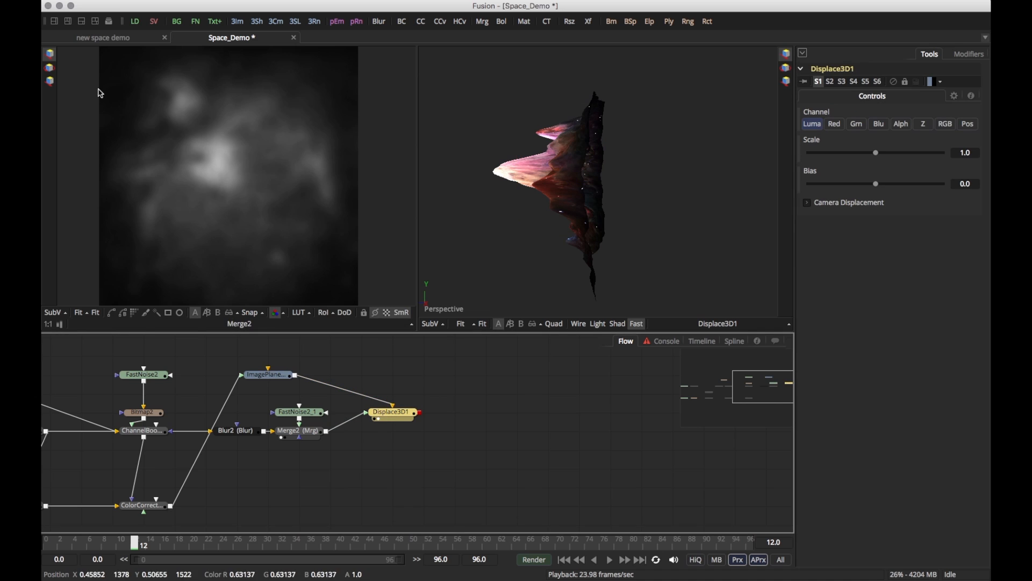
{"action": "left_click", "coordinate": [55, 21]}
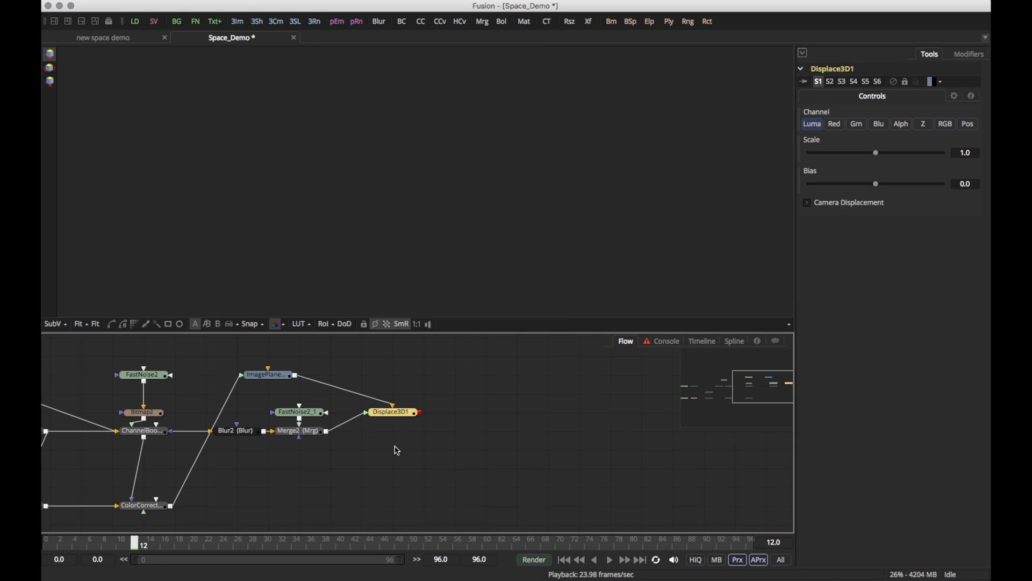
{"action": "left_click_drag", "start_coordinate": [395, 414], "coordinate": [473, 291]}
{"action": "right_click", "coordinate": [547, 211]}
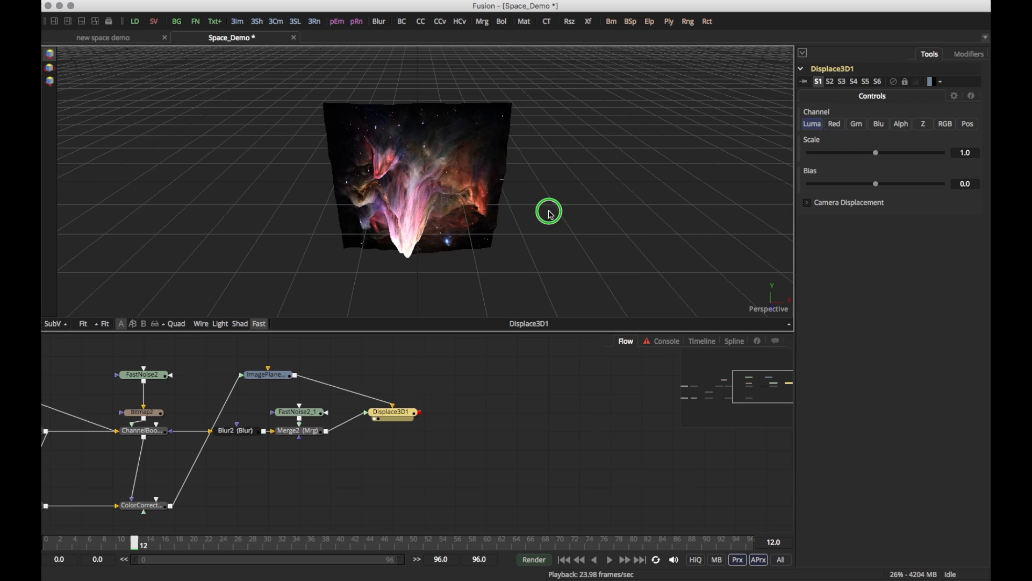
{"action": "mouse_move", "coordinate": [570, 255]}
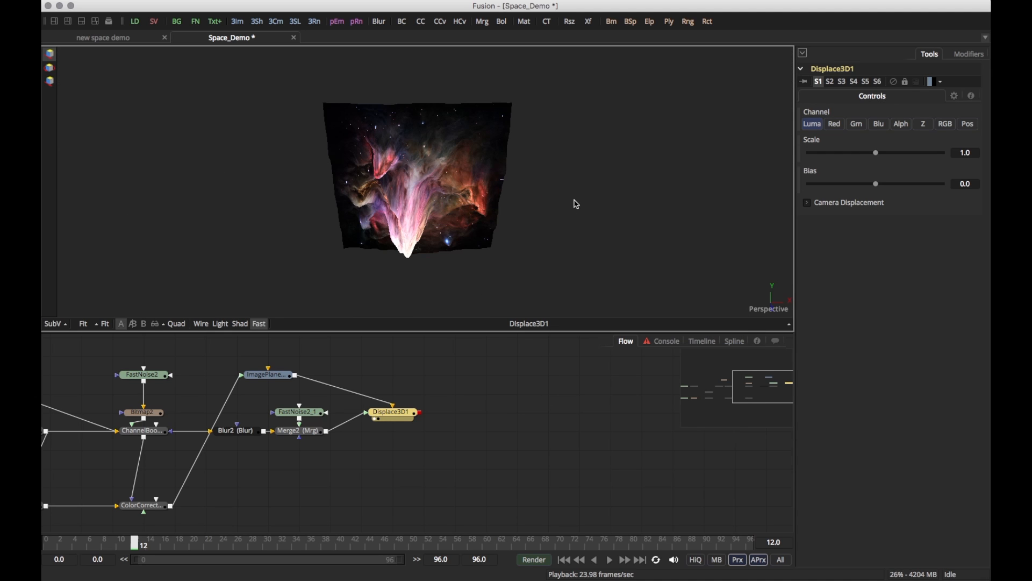
Increase Displace3D1's Scale to about 1.37 while viewing the displaced plane from the side.
{"action": "left_click_drag", "start_coordinate": [577, 204], "coordinate": [676, 338]}
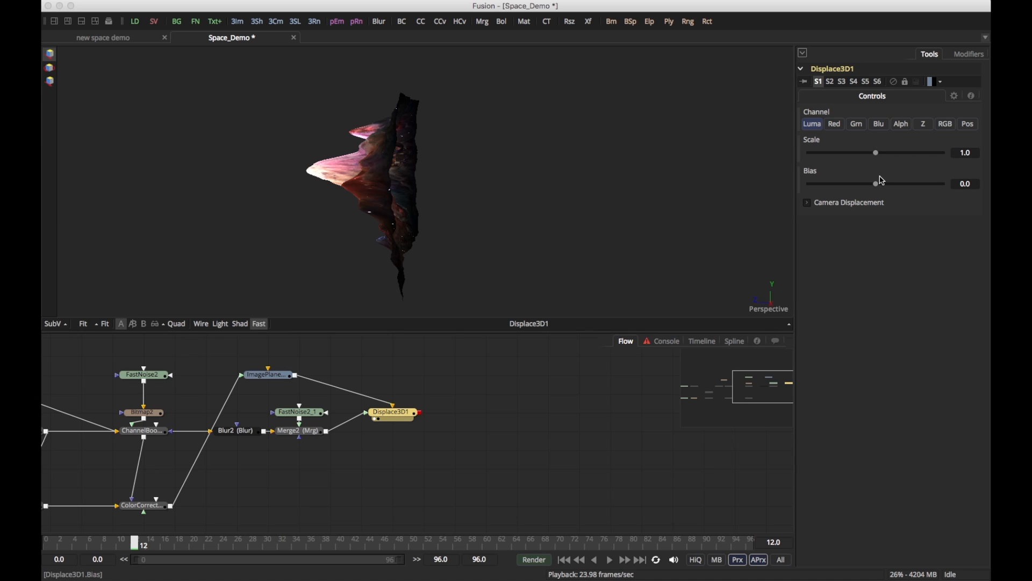
{"action": "left_click_drag", "start_coordinate": [879, 156], "coordinate": [903, 155]}
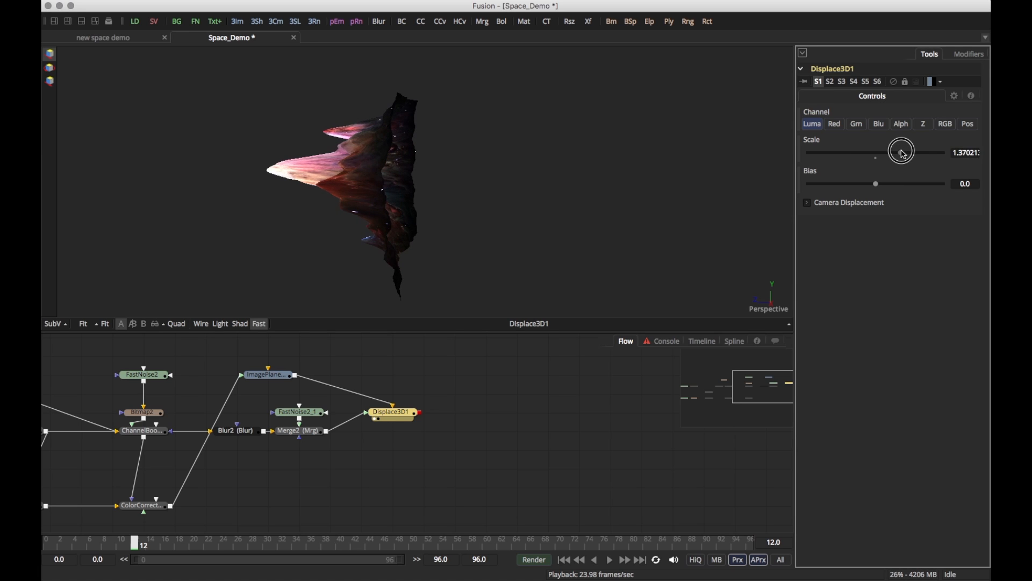
{"action": "mouse_move", "coordinate": [503, 191]}
{"action": "left_mouse_down"}
{"action": "mouse_move", "coordinate": [407, 223]}
{"action": "mouse_move", "coordinate": [240, 166]}
{"action": "mouse_move", "coordinate": [325, 162]}
{"action": "mouse_move", "coordinate": [426, 223]}
{"action": "mouse_move", "coordinate": [488, 237]}
{"action": "mouse_move", "coordinate": [488, 193]}
{"action": "mouse_move", "coordinate": [539, 177]}
{"action": "mouse_move", "coordinate": [521, 191]}
{"action": "left_mouse_up"}
Add a Merge 3D node after Displace3D1 and move it farther along and slightly below in the flow.
{"action": "left_click", "coordinate": [442, 448]}
{"action": "key", "text": "ctrl+space"}
{"action": "type", "text": "merg"}
{"action": "key", "text": "Return"}
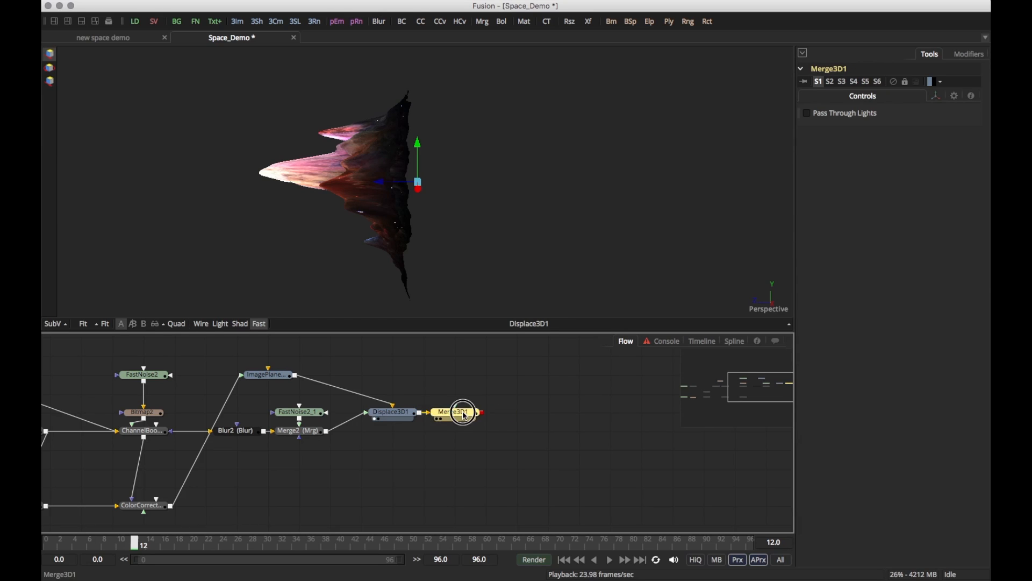
{"action": "left_click", "coordinate": [579, 444]}
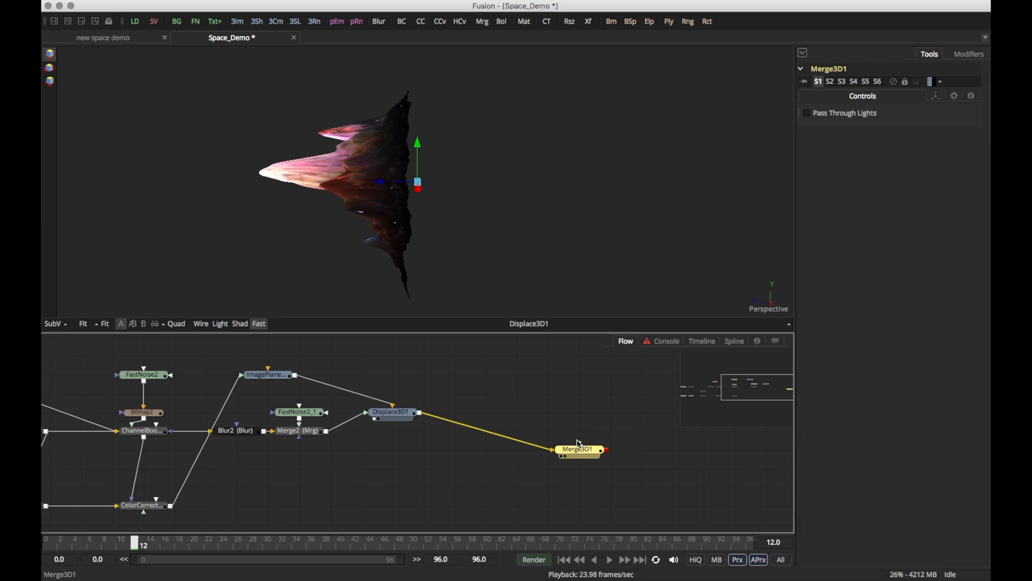
{"action": "left_click_drag", "start_coordinate": [445, 214], "coordinate": [427, 195]}
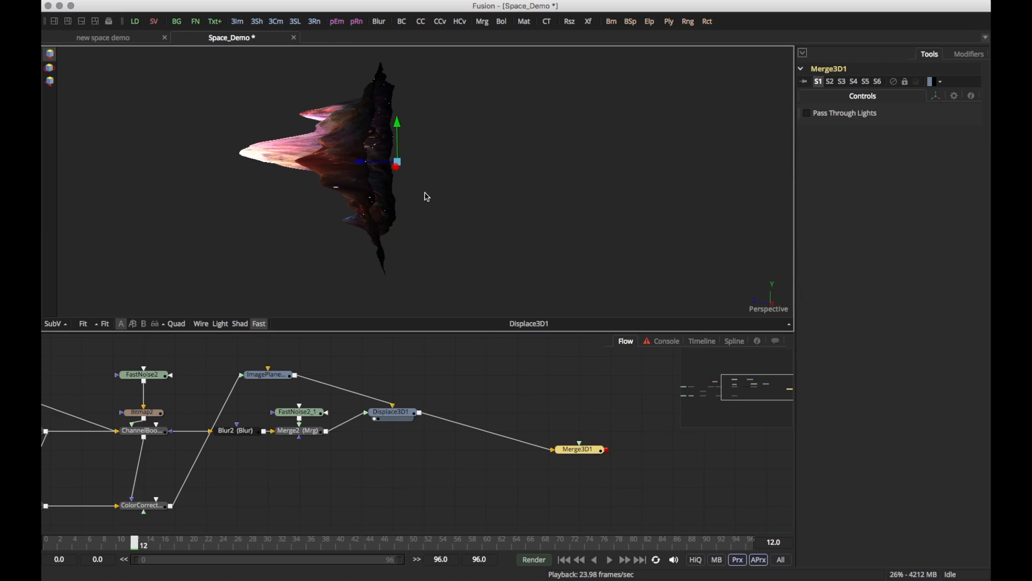
Add a second, unconnected Merge 3D node in the empty flow area above Merge3D1.
{"action": "right_click", "coordinate": [566, 398]}
{"action": "key", "text": "Escape"}
{"action": "key", "text": "shift+space"}
{"action": "type", "text": "merge"}
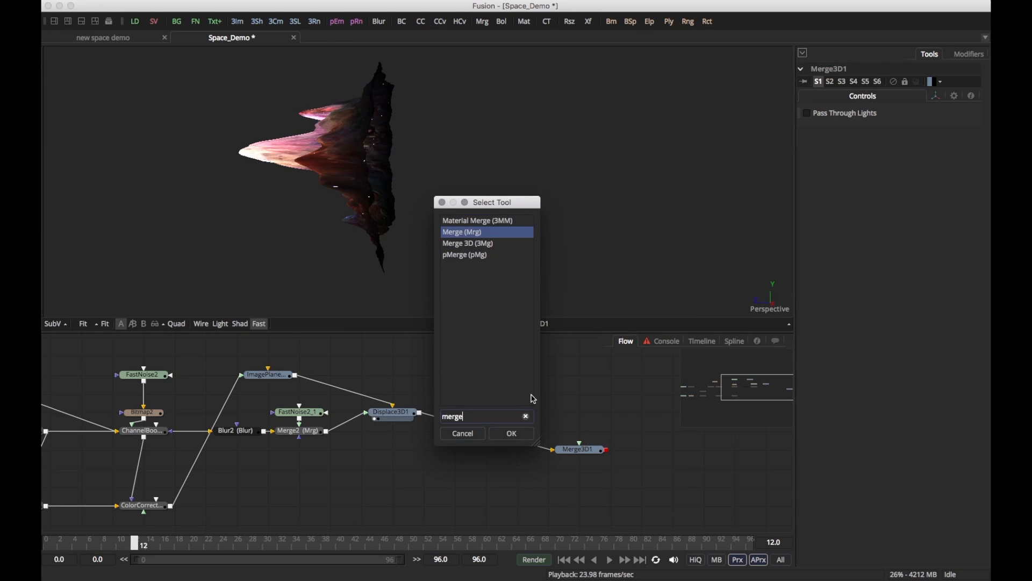
{"action": "key", "text": "Return"}
Rename the new Merge3D2 node to Light_Mg and align it directly above Merge3D1.
{"action": "key", "text": "F2"}
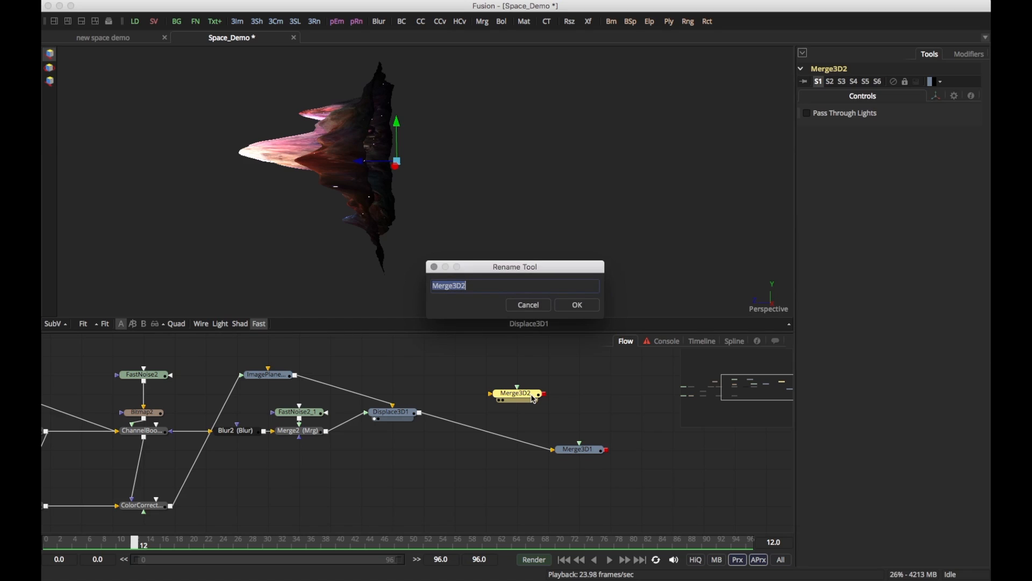
{"action": "type", "text": "Light_Mg"}
{"action": "key", "text": "Return"}
{"action": "left_click_drag", "start_coordinate": [534, 399], "coordinate": [591, 386]}
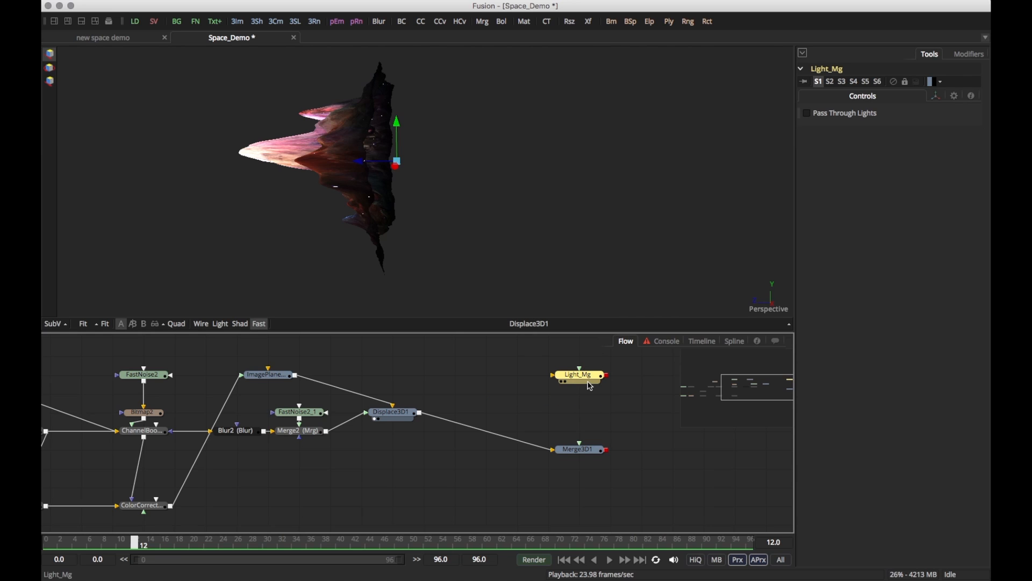
Add an Ambient Light and a Directional Light feeding Light_Mg, placing the ambient one above it and the directional one beside it.
{"action": "key", "text": "ctrl+space"}
{"action": "type", "text": "am"}
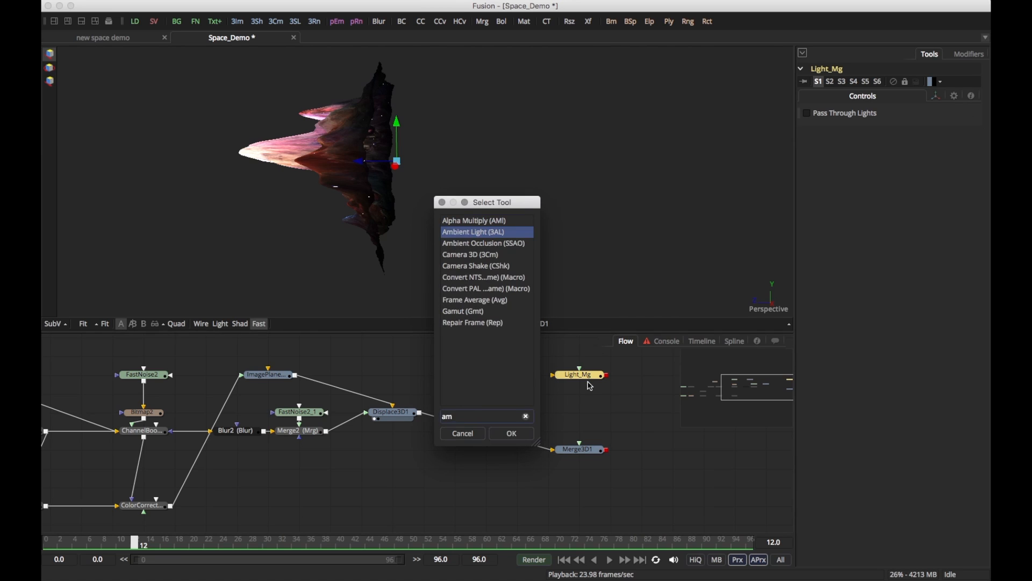
{"action": "key", "text": "Return"}
{"action": "key", "text": "ctrl+space"}
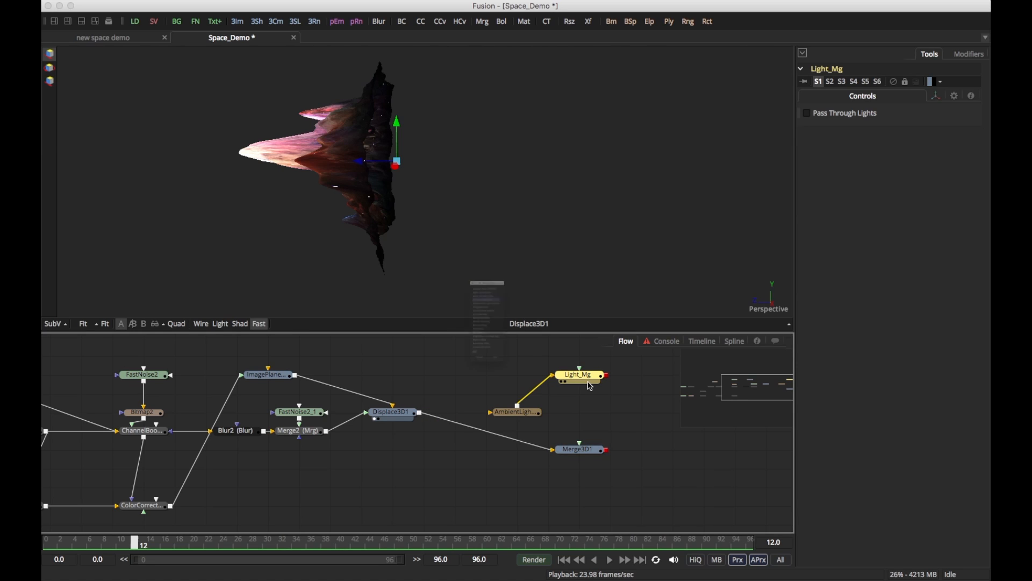
{"action": "type", "text": "dire"}
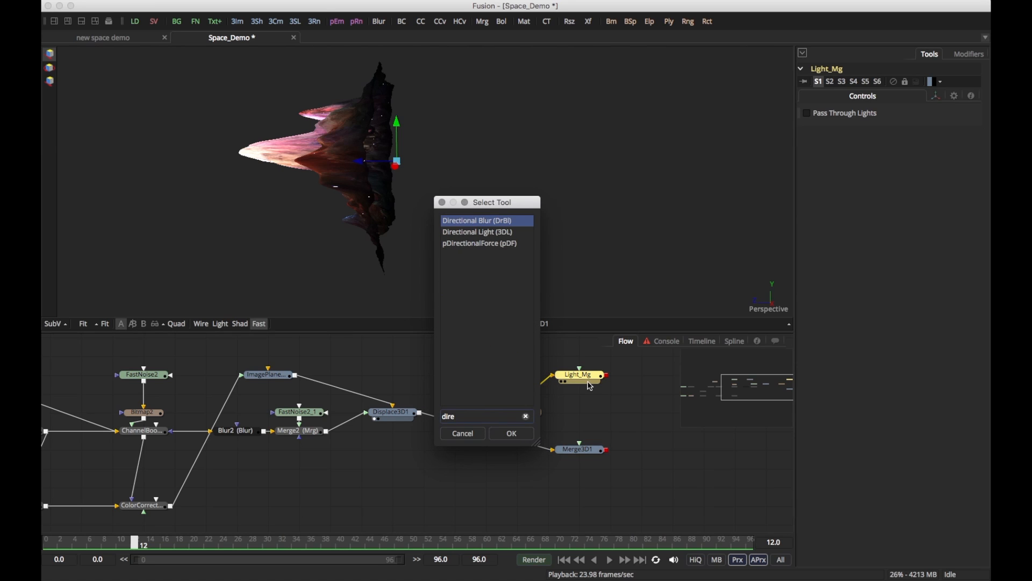
{"action": "key", "text": "Down"}
{"action": "key", "text": "Return"}
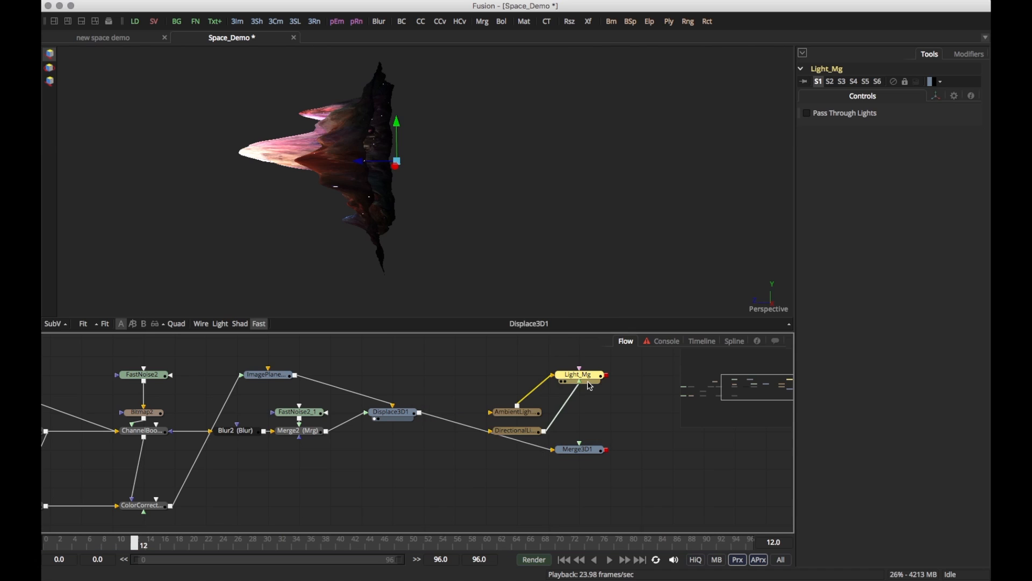
{"action": "left_click_drag", "start_coordinate": [522, 415], "coordinate": [583, 360]}
{"action": "left_click_drag", "start_coordinate": [519, 434], "coordinate": [644, 379]}
Lower AmbientLight1's Intensity to about 0.86 and give its color a slight warm tint.
{"action": "left_click", "coordinate": [573, 359]}
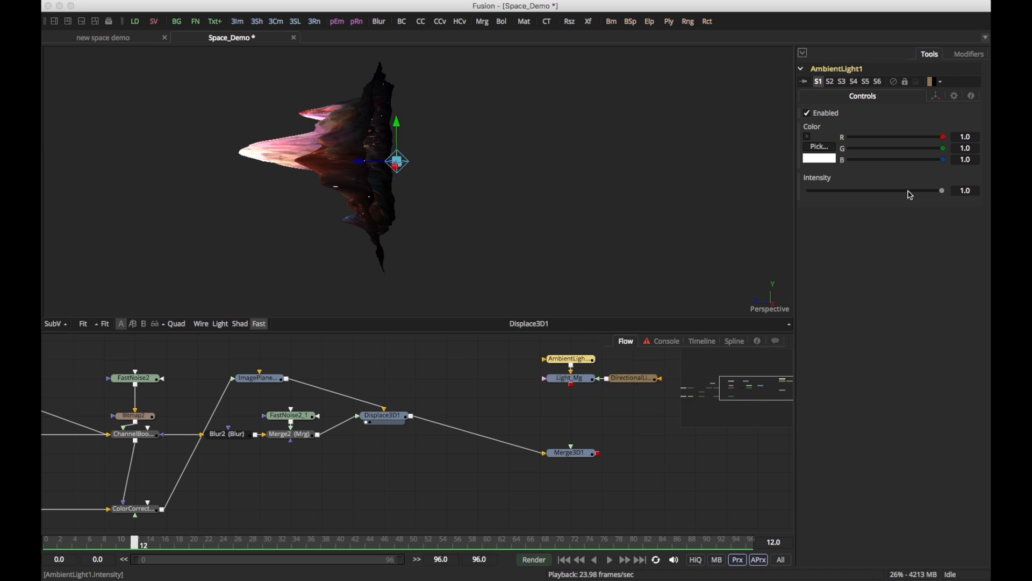
{"action": "left_click_drag", "start_coordinate": [942, 189], "coordinate": [923, 193]}
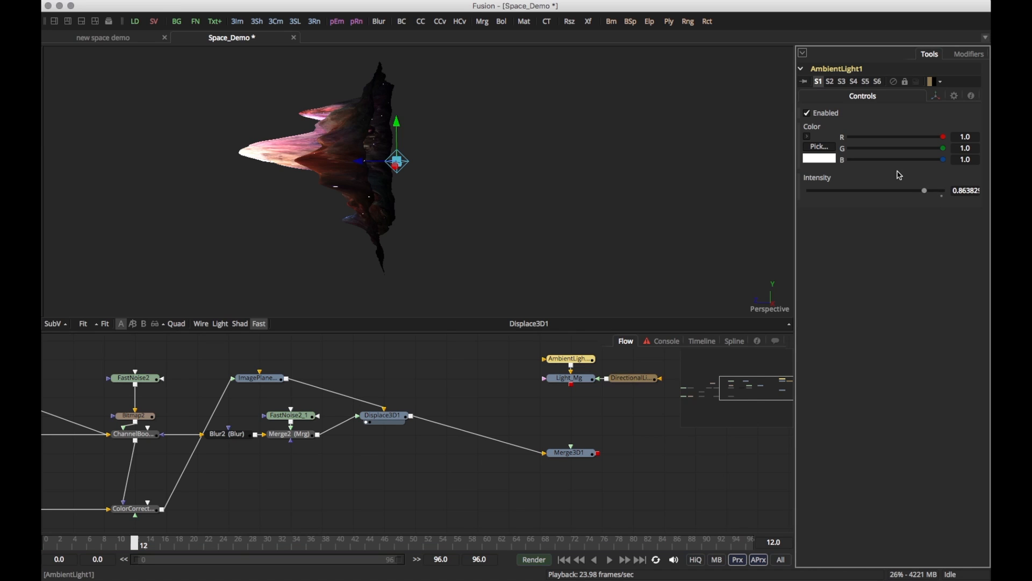
{"action": "left_click", "coordinate": [810, 135]}
{"action": "left_click_drag", "start_coordinate": [849, 181], "coordinate": [855, 176]}
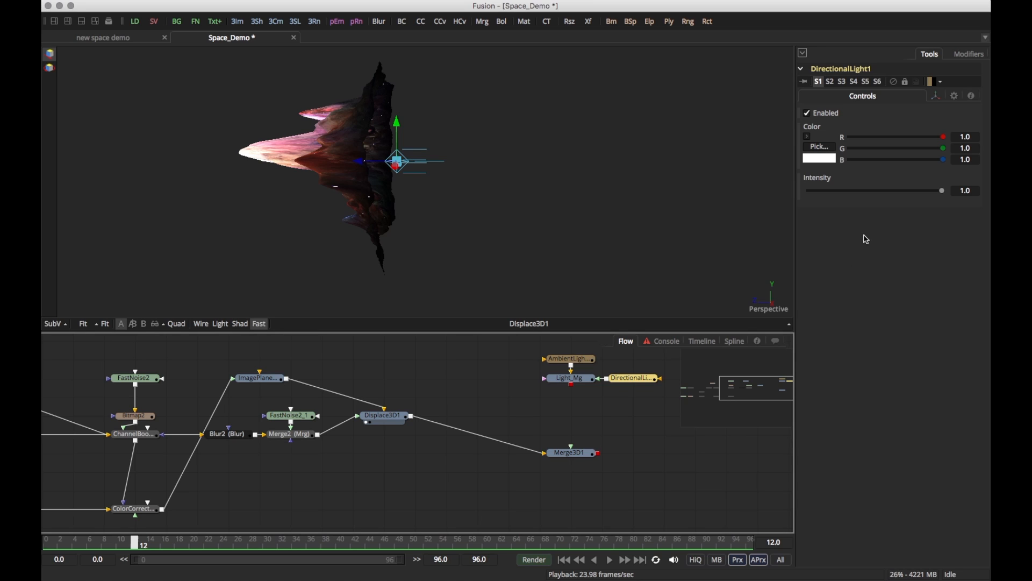
Tint DirectionalLight1's color pale pink, with Hue 0.0 and Saturation about 0.093.
{"action": "left_click", "coordinate": [808, 137]}
{"action": "left_click_drag", "start_coordinate": [849, 180], "coordinate": [853, 178]}
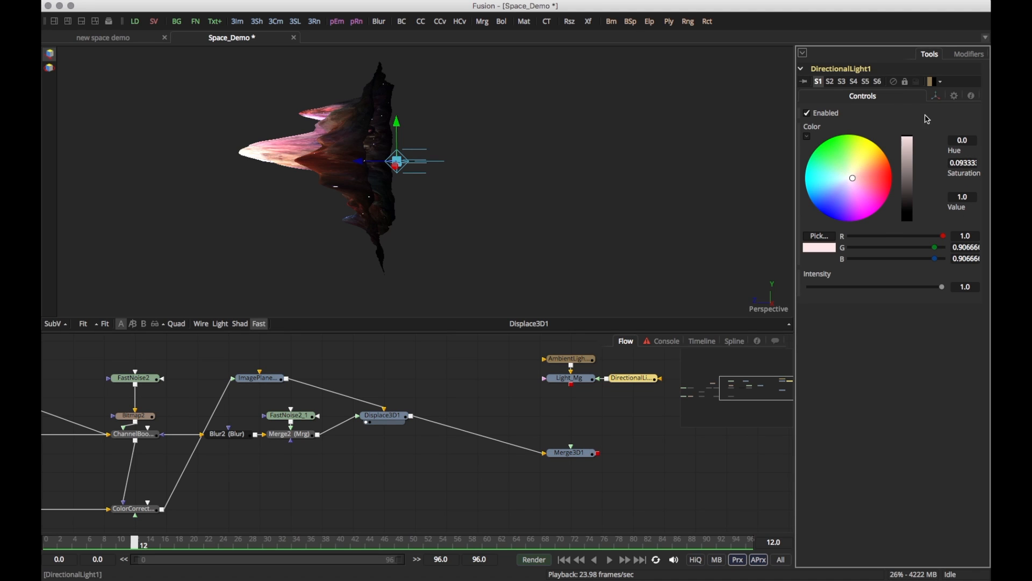
Rotate DirectionalLight1 to a Y Rotation of about -1.69 and display lighting with shadows in the 3D view.
{"action": "left_click", "coordinate": [937, 96]}
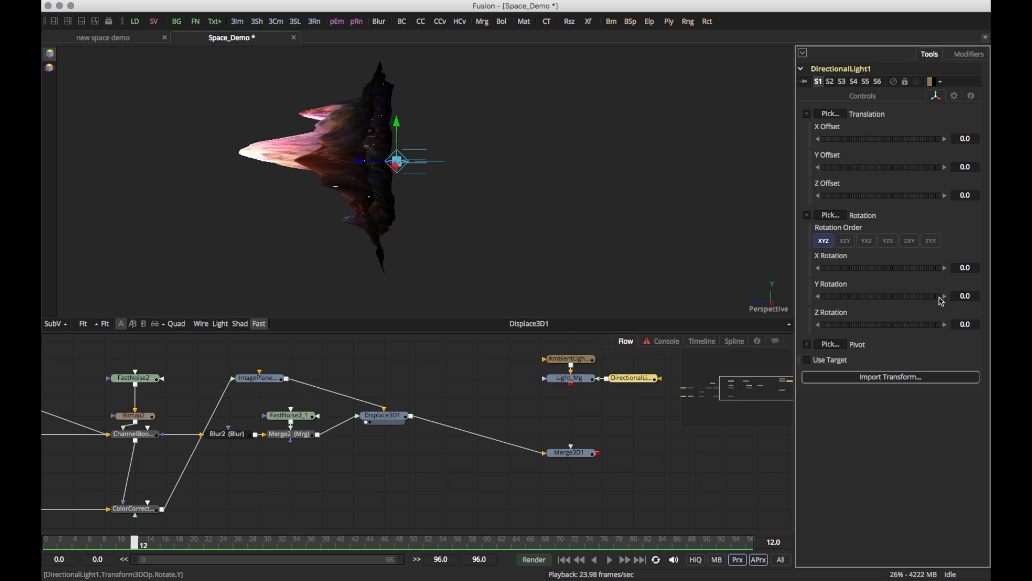
{"action": "left_click_drag", "start_coordinate": [932, 302], "coordinate": [918, 300]}
{"action": "left_click", "coordinate": [240, 324]}
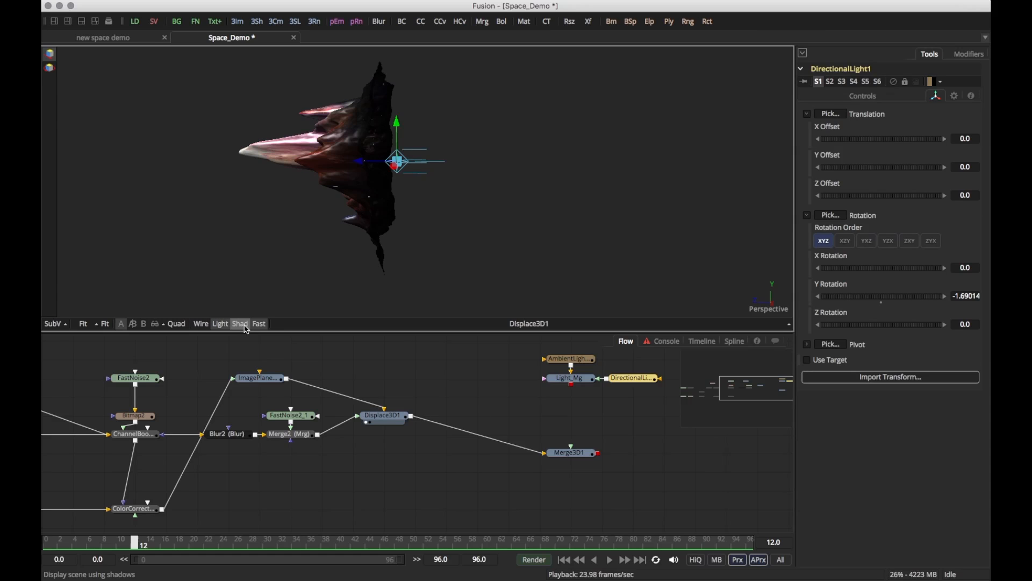
{"action": "left_click_drag", "start_coordinate": [517, 208], "coordinate": [468, 322]}
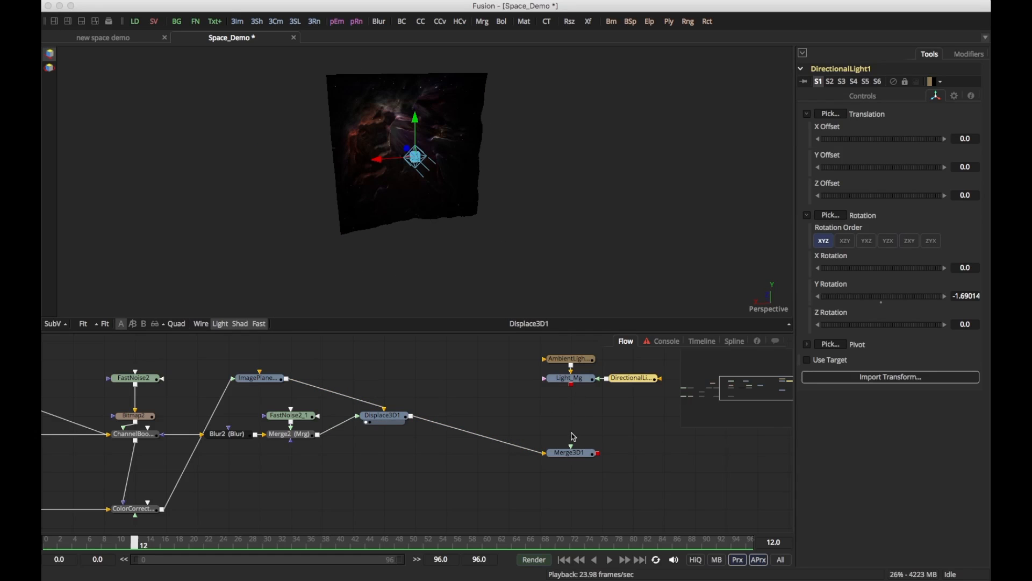
Connect Light_Mg to Merge3D1 and enable Pass Through Lights on Light_Mg.
{"action": "left_click_drag", "start_coordinate": [575, 389], "coordinate": [578, 455]}
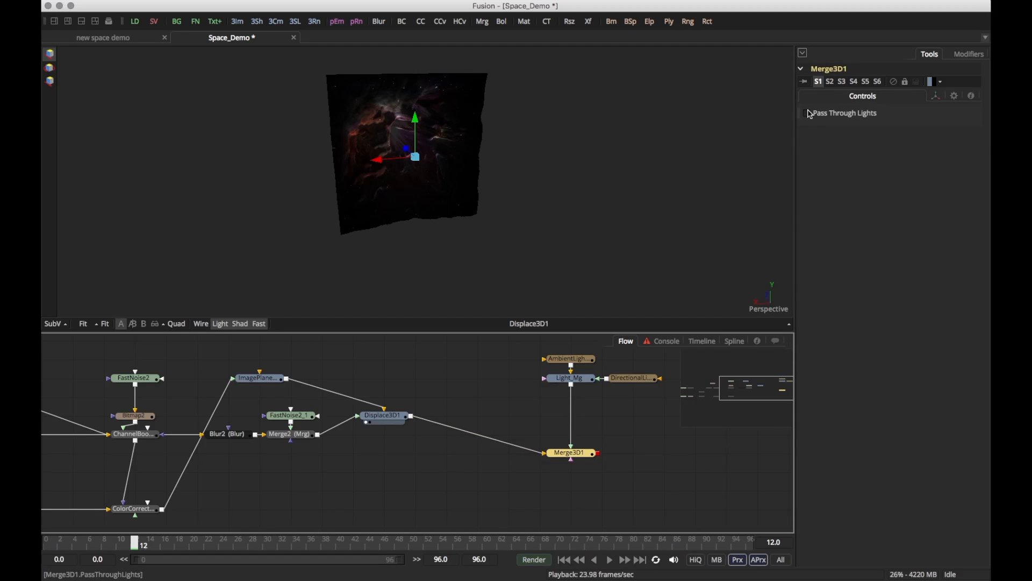
{"action": "left_click", "coordinate": [571, 378]}
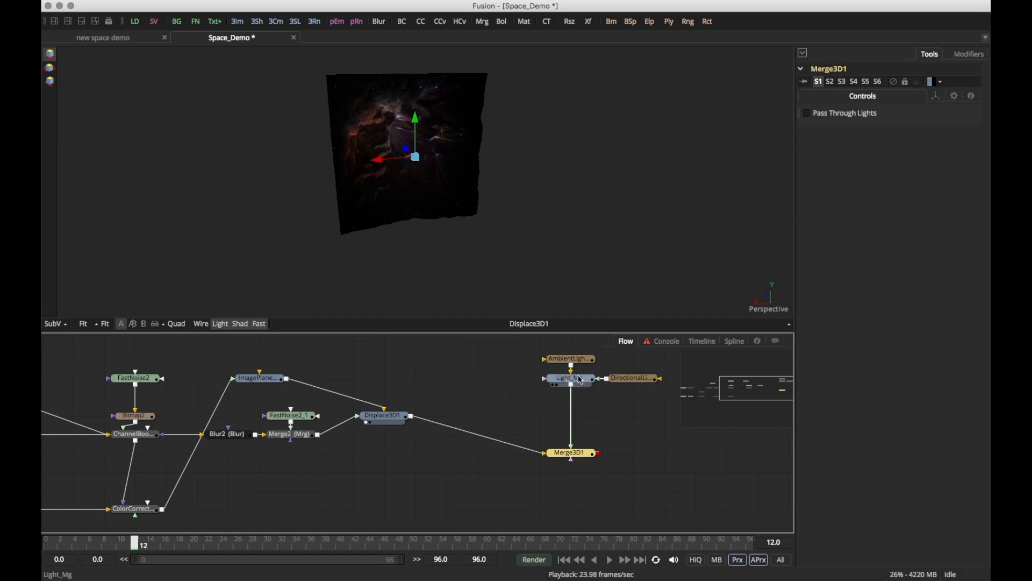
{"action": "left_click", "coordinate": [808, 115]}
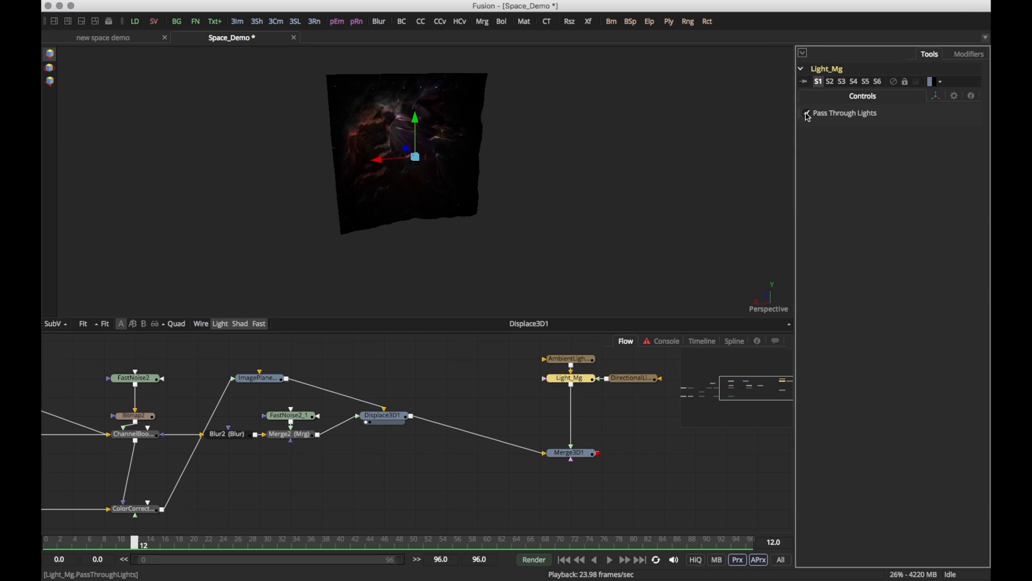
Add a Camera 3D feeding Merge3D1 and place it directly below that node.
{"action": "left_click", "coordinate": [577, 461]}
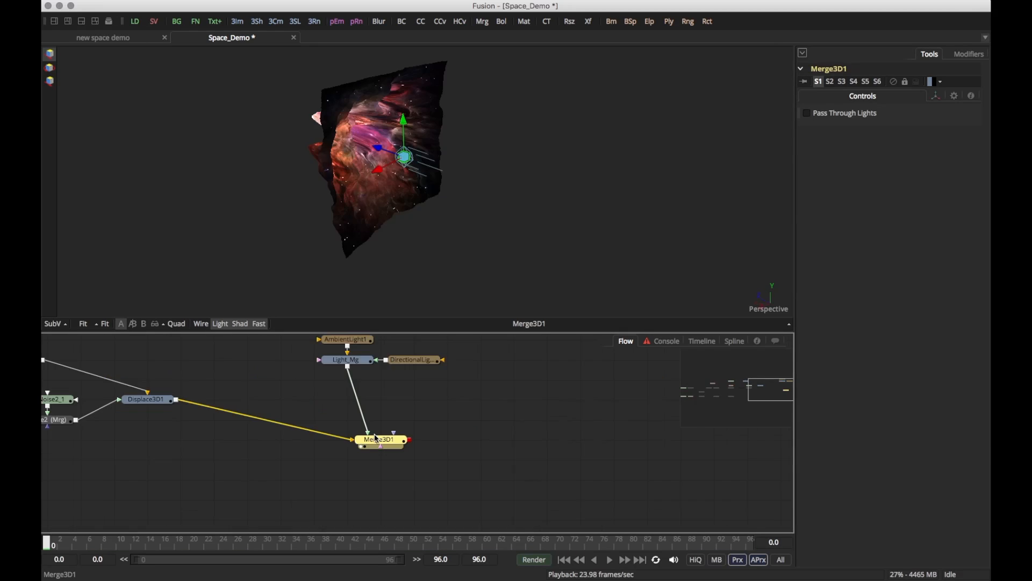
{"action": "key", "text": "shift+space"}
{"action": "type", "text": "cam"}
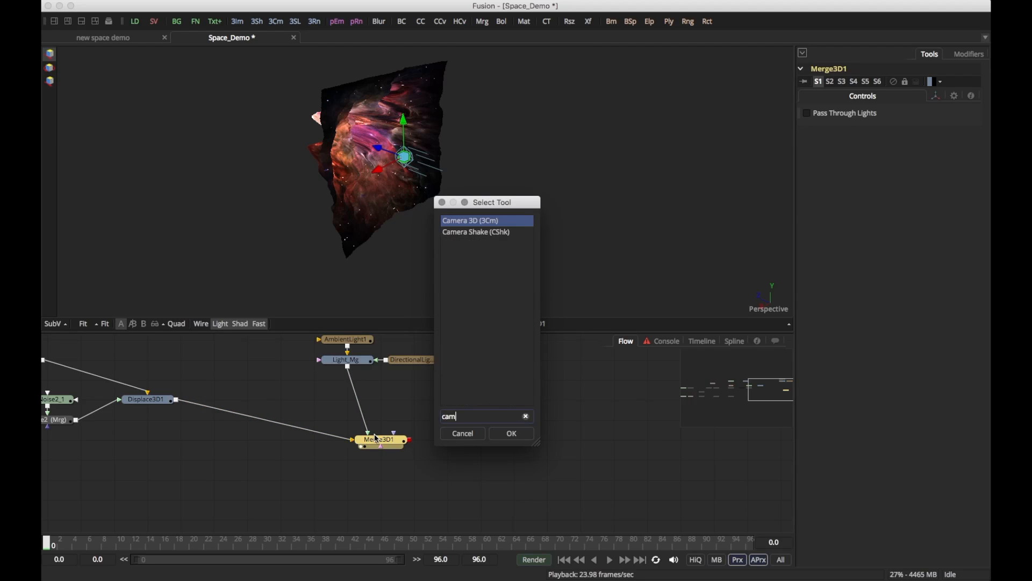
{"action": "key", "text": "Return"}
{"action": "left_click_drag", "start_coordinate": [346, 459], "coordinate": [380, 480]}
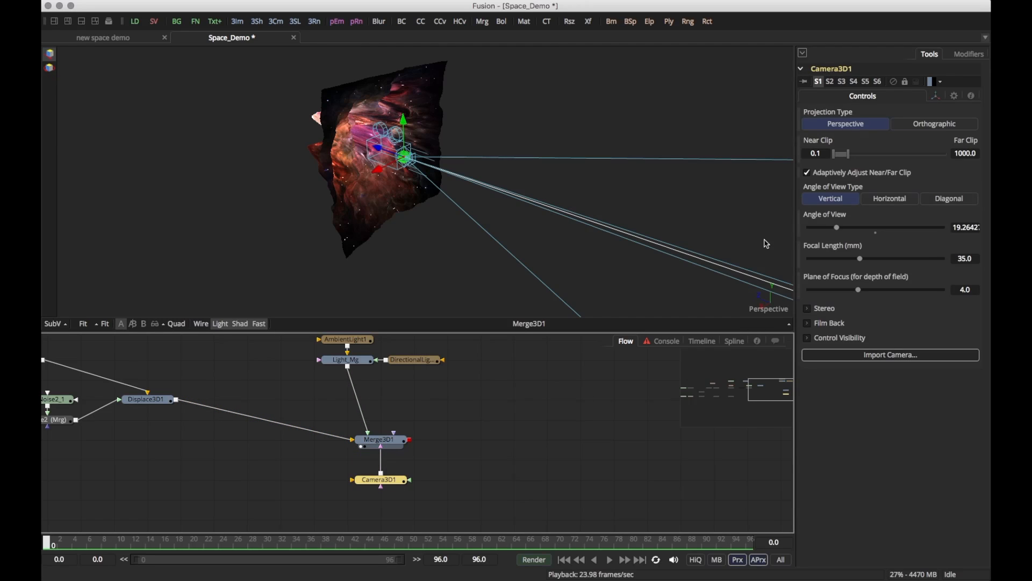
Set Camera3D1's Focal Length to 24 mm and look over its Control Visibility options.
{"action": "left_click", "coordinate": [974, 259]}
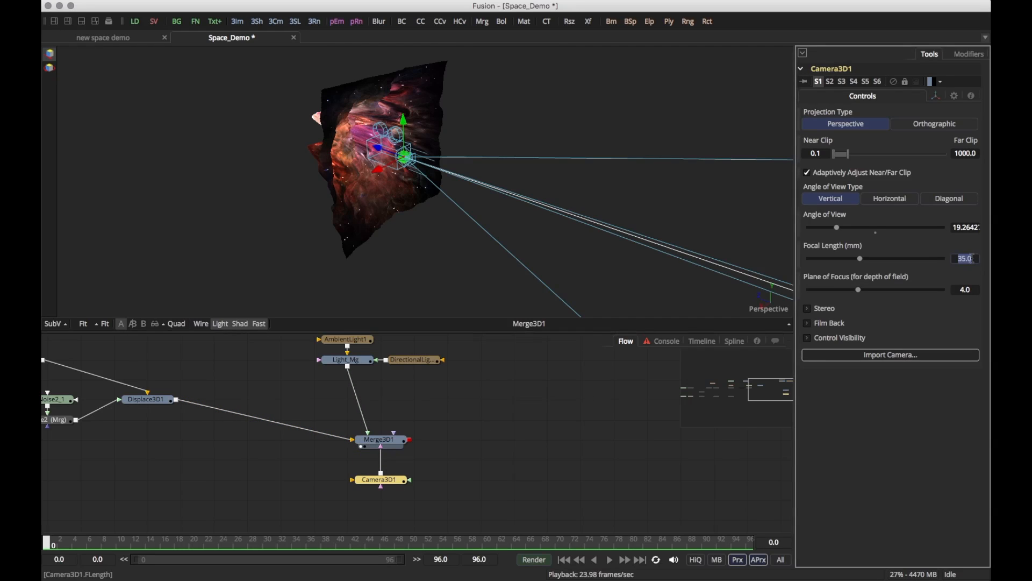
{"action": "type", "text": "24"}
{"action": "key", "text": "Return"}
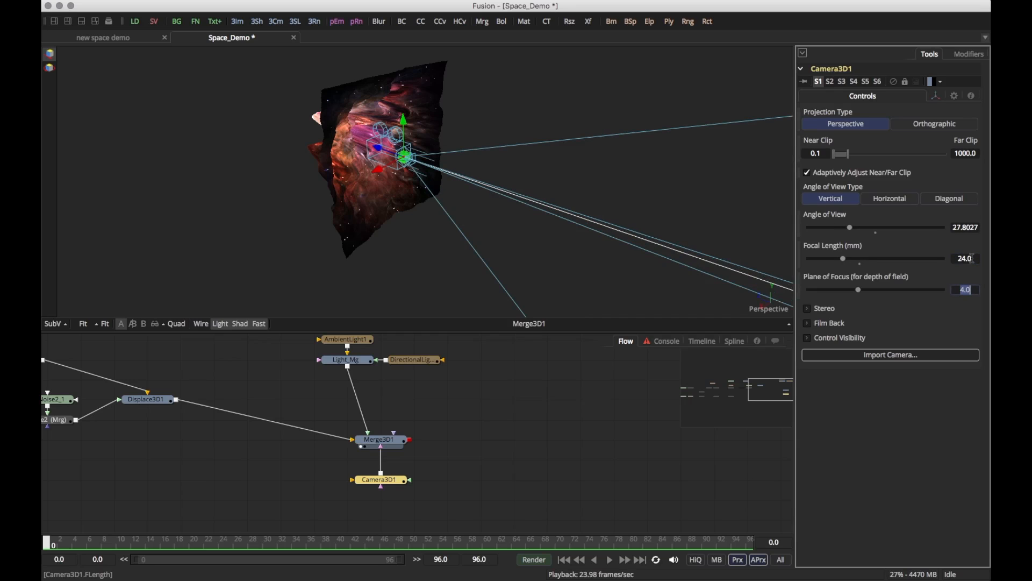
{"action": "left_click", "coordinate": [811, 338]}
{"action": "left_click", "coordinate": [822, 446]}
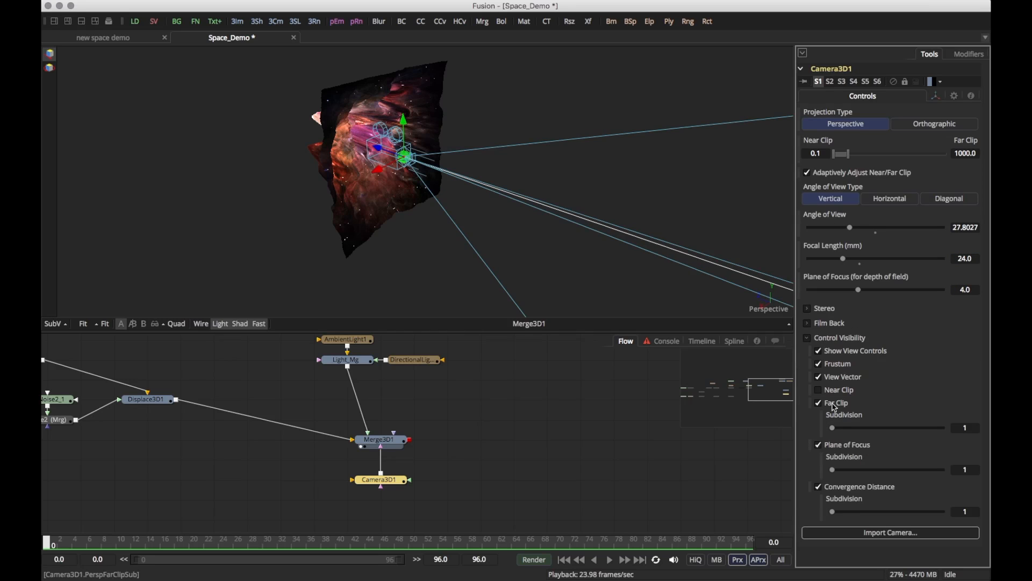
{"action": "left_click", "coordinate": [808, 338]}
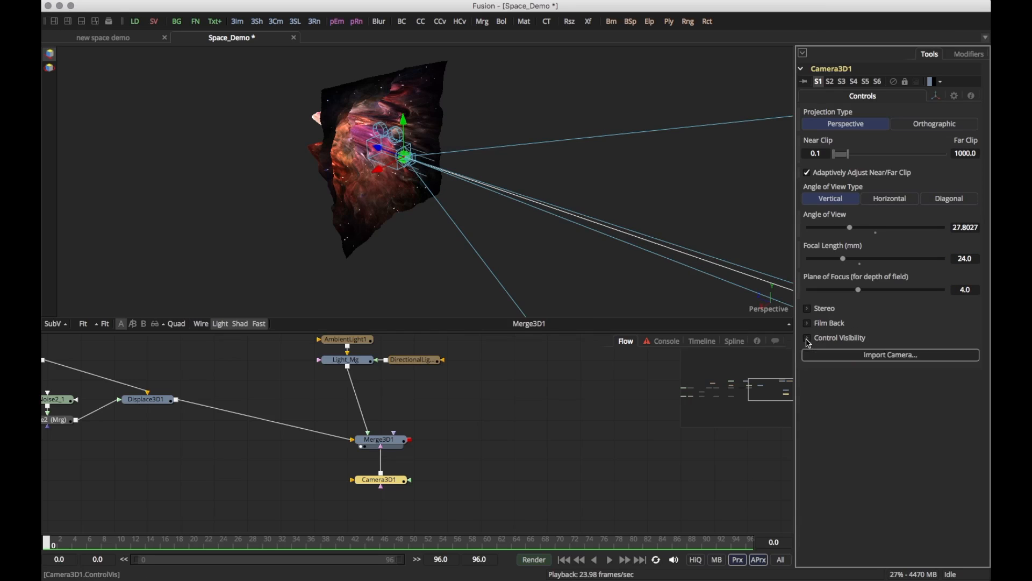
Turn Camera3D1 around to face the nebula by setting its Y Rotation to -180.
{"action": "left_click", "coordinate": [936, 97]}
{"action": "left_click", "coordinate": [978, 295]}
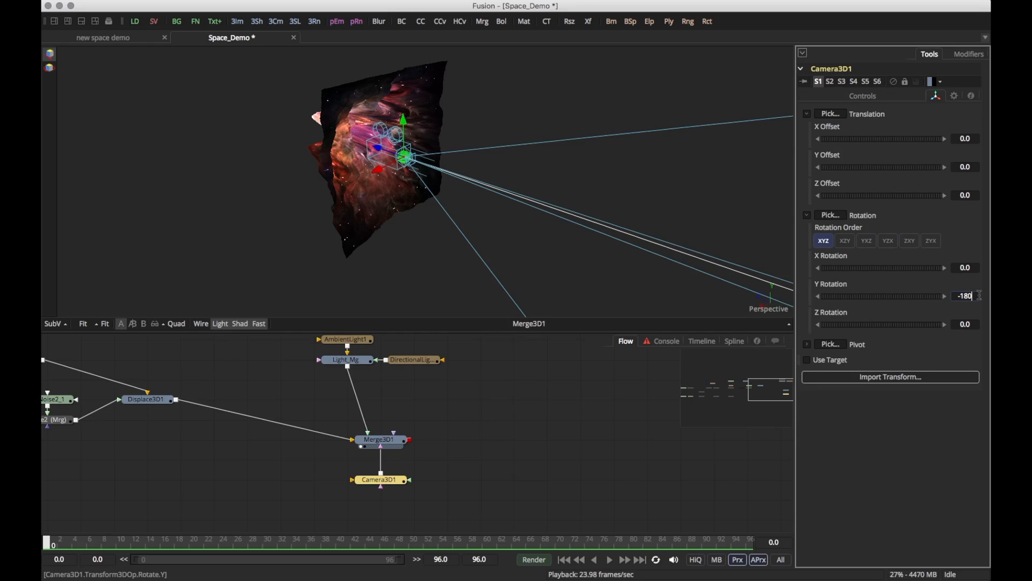
{"action": "type", "text": "-180"}
{"action": "key", "text": "Return"}
{"action": "left_click_drag", "start_coordinate": [433, 171], "coordinate": [439, 175]}
{"action": "key", "text": "super+z"}
Place the Camera3D1 node further below Merge3D1 and shift the camera to an X Offset of about 0.09.
{"action": "left_click", "coordinate": [399, 480]}
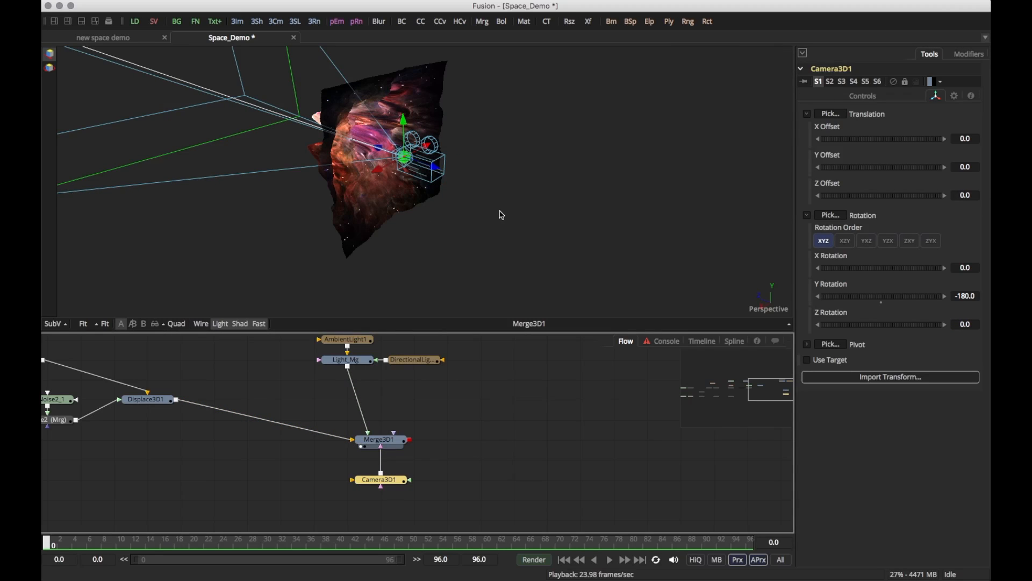
{"action": "left_click_drag", "start_coordinate": [501, 214], "coordinate": [359, 172]}
{"action": "key", "text": "super+z"}
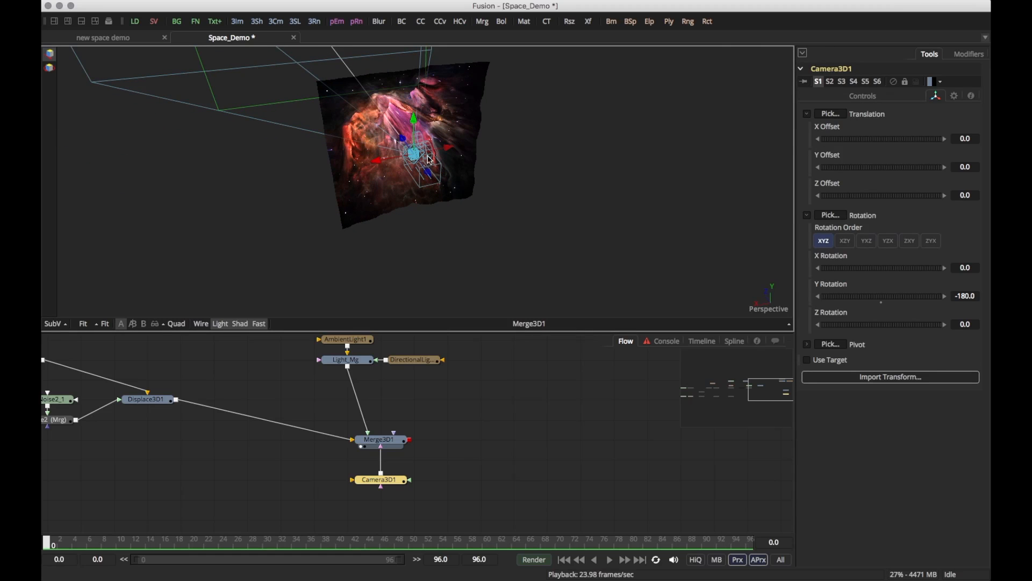
{"action": "left_click_drag", "start_coordinate": [391, 473], "coordinate": [391, 494]}
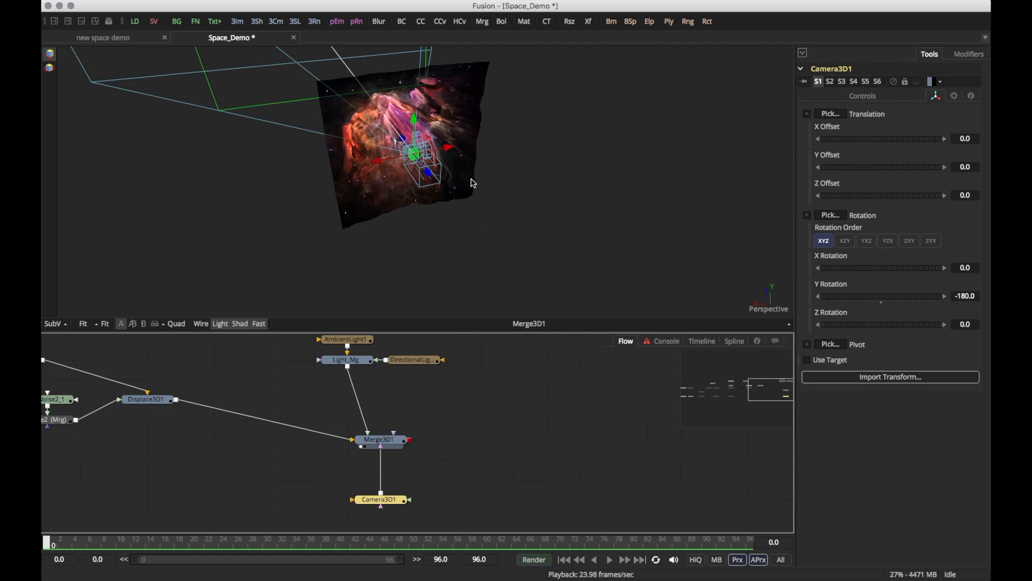
{"action": "left_click_drag", "start_coordinate": [452, 154], "coordinate": [438, 200]}
Add a Renderer 3D after Merge3D1, show its output in the viewer, and space the node further from the merge.
{"action": "left_click", "coordinate": [398, 445]}
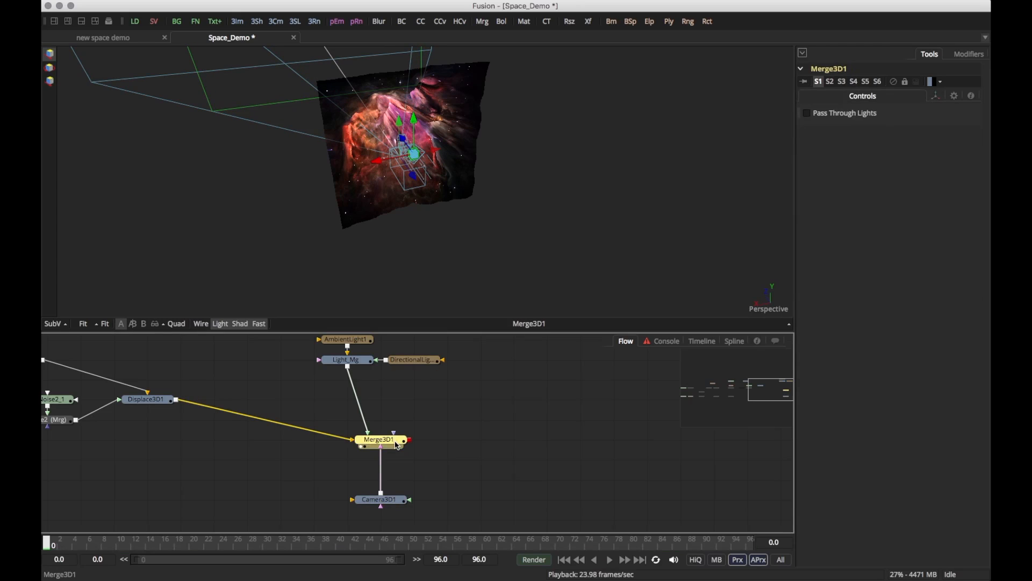
{"action": "key", "text": "ctrl+space"}
{"action": "type", "text": "rend"}
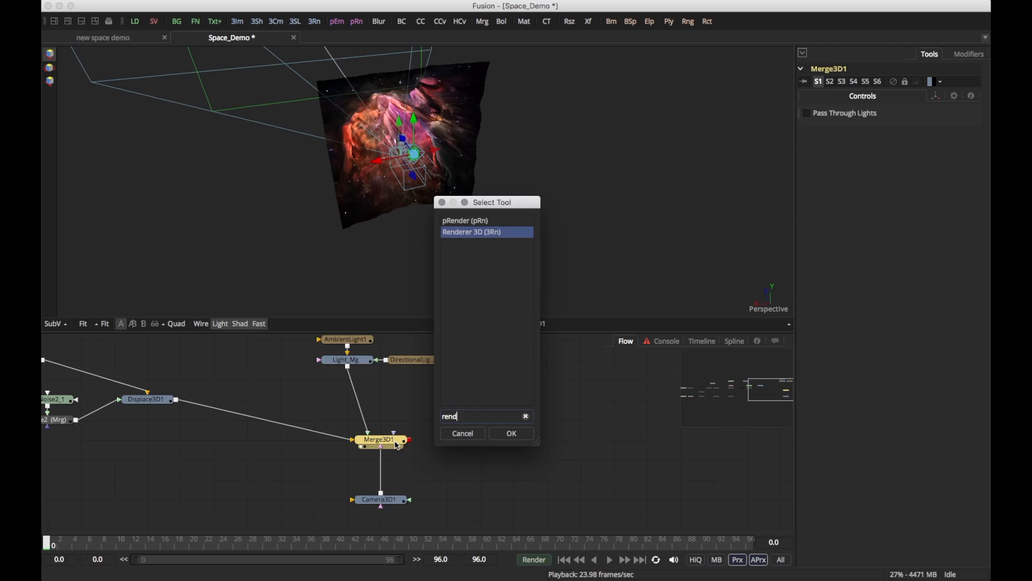
{"action": "key", "text": "Return"}
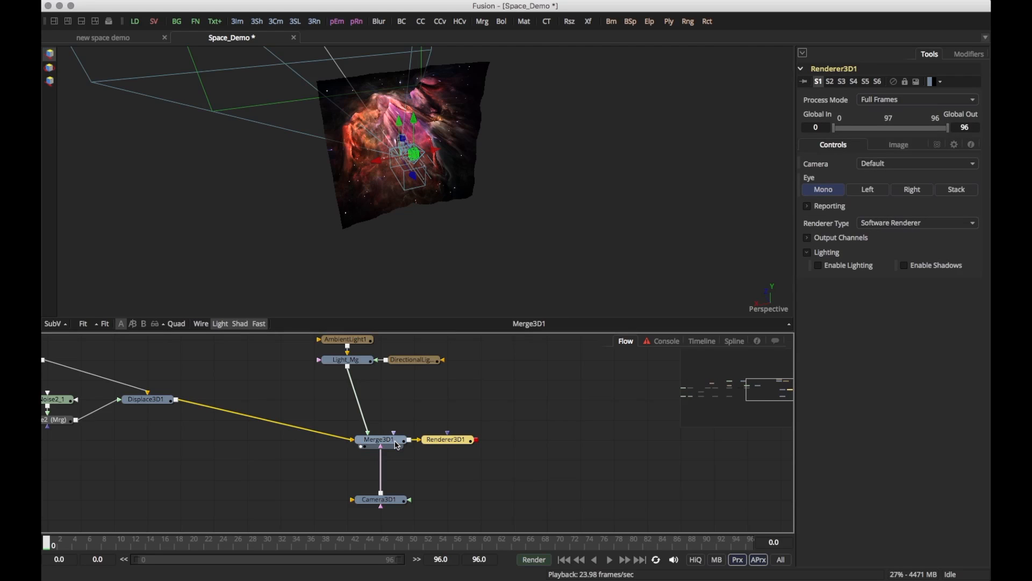
{"action": "key", "text": "1"}
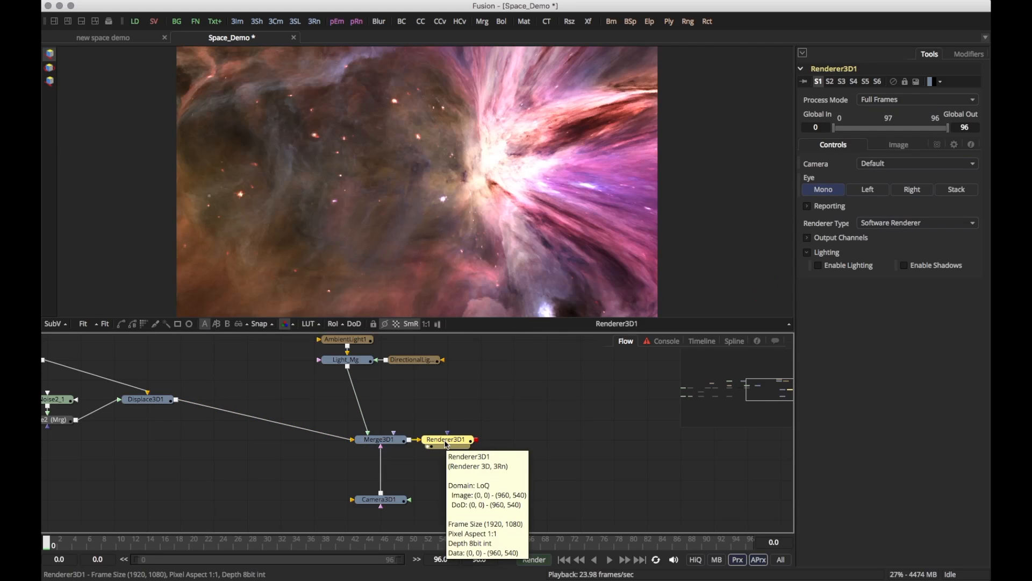
{"action": "left_click_drag", "start_coordinate": [446, 444], "coordinate": [480, 444]}
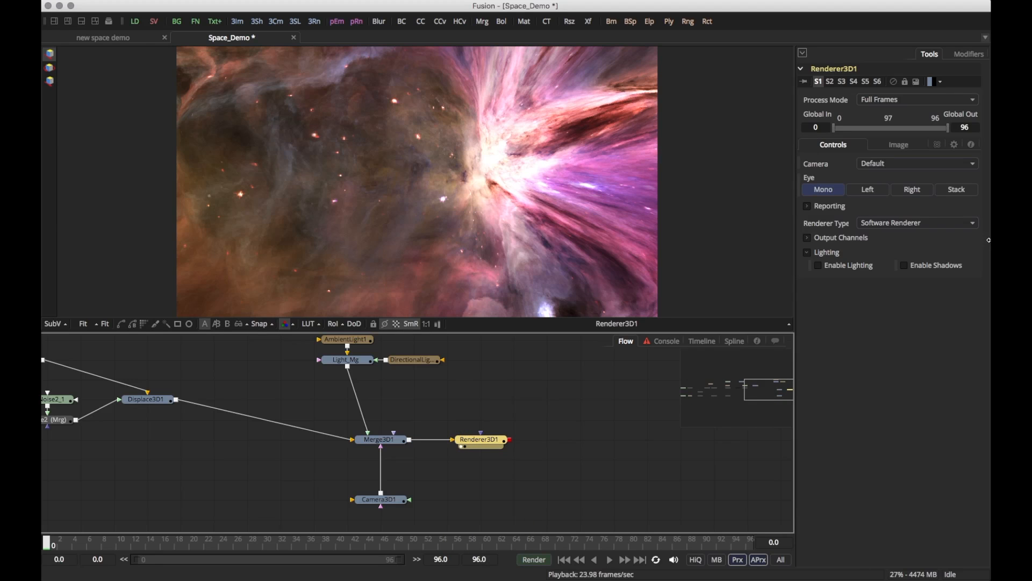
Switch Renderer3D1 to the OpenGL Renderer and enable lighting and shadows.
{"action": "left_click", "coordinate": [917, 223]}
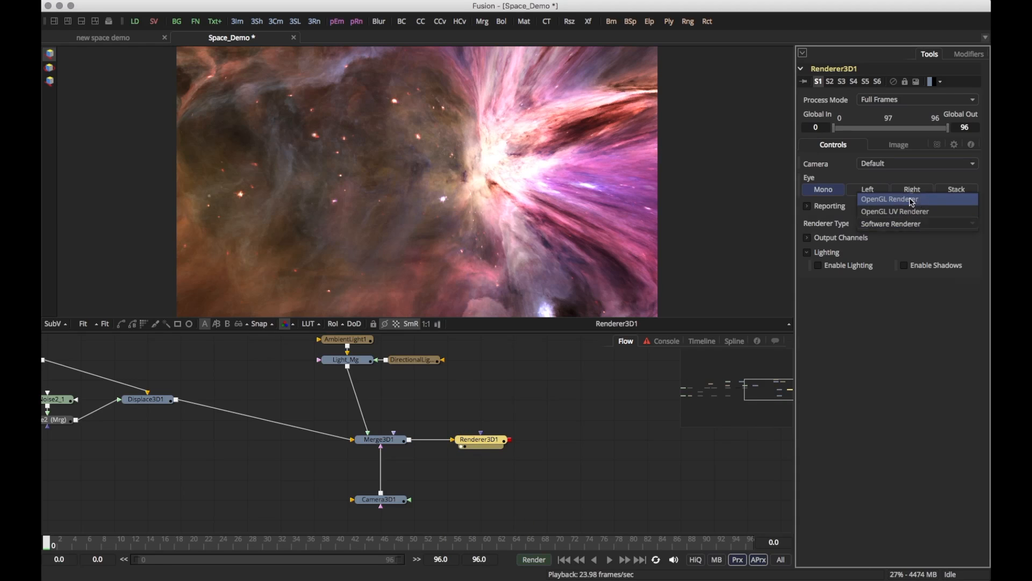
{"action": "left_click", "coordinate": [912, 200]}
{"action": "left_click", "coordinate": [848, 295]}
{"action": "left_click", "coordinate": [916, 295]}
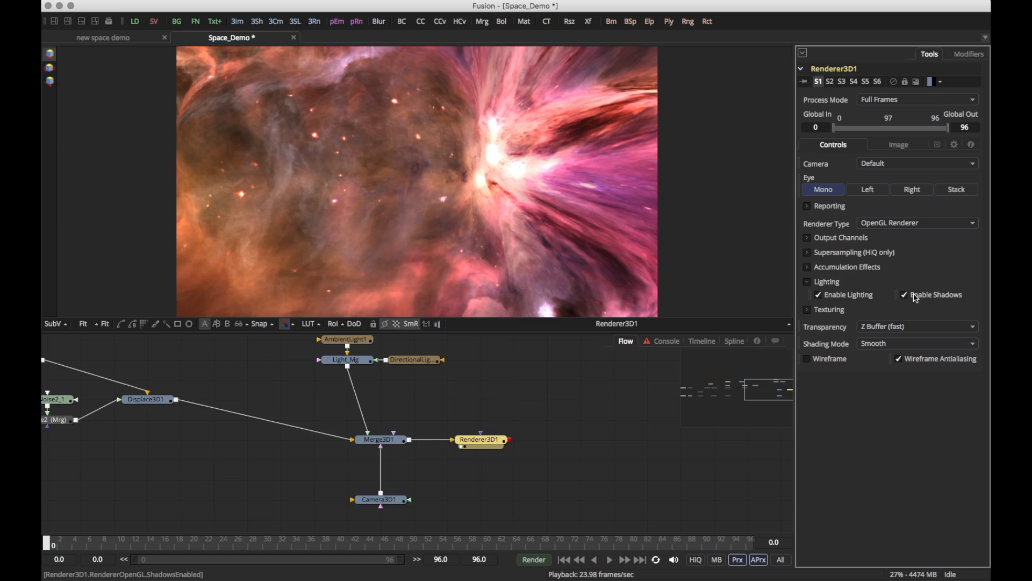
Review the settings of Light_Mg, AmbientLight1 and DirectionalLight1 against the rendered image.
{"action": "left_click", "coordinate": [347, 359]}
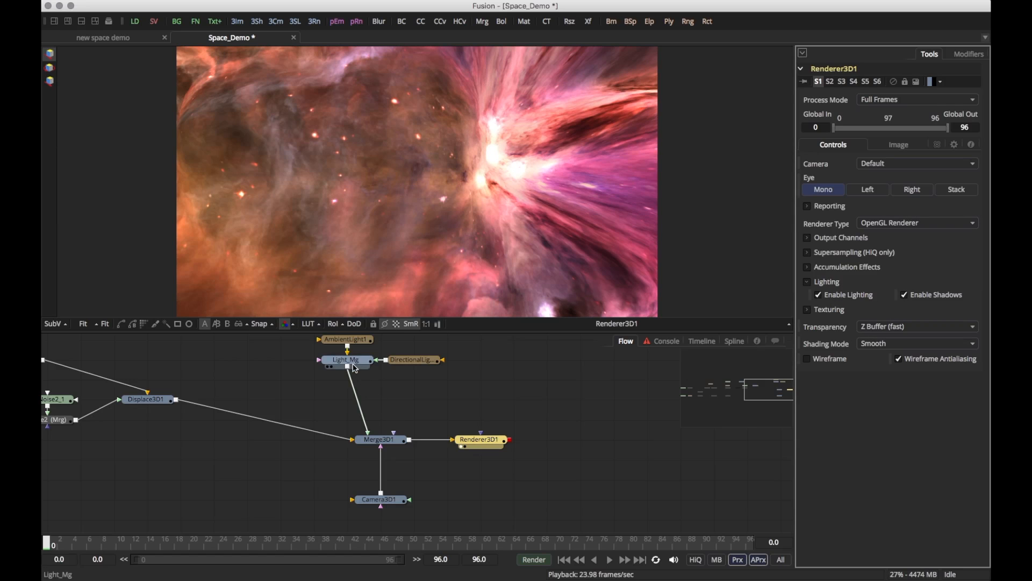
{"action": "left_click", "coordinate": [347, 339]}
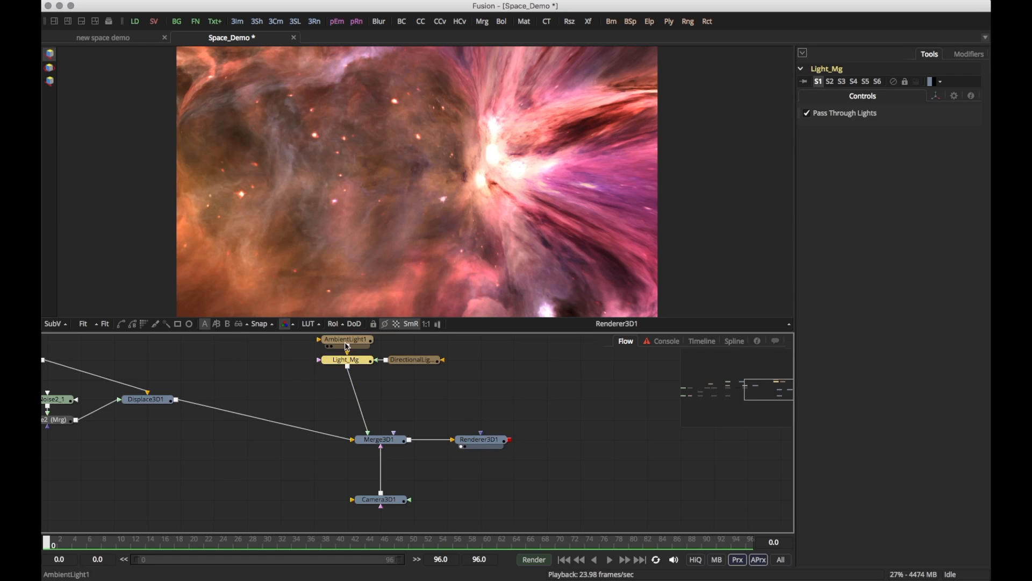
{"action": "scroll", "coordinate": [347, 344], "scroll_direction": "up", "scroll_amount": 1}
{"action": "left_click", "coordinate": [936, 96]}
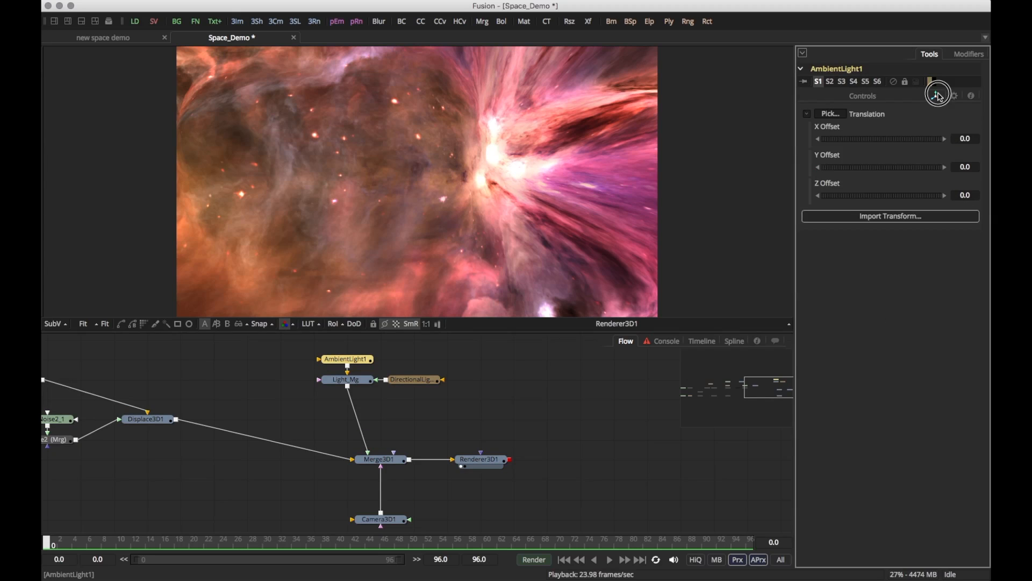
{"action": "left_click", "coordinate": [424, 381]}
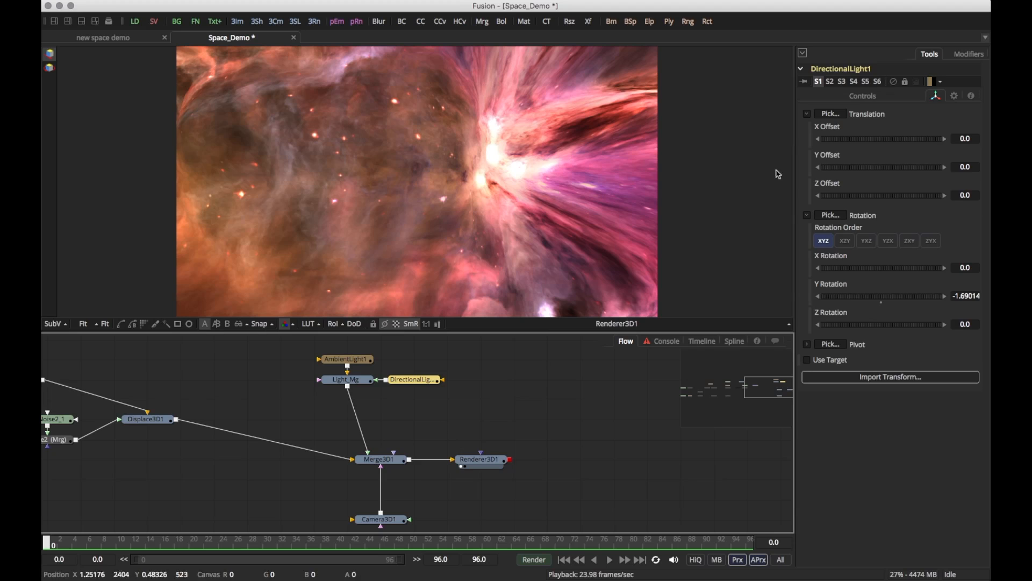
{"action": "left_click", "coordinate": [824, 96]}
Try float16 as Renderer3D1's image Depth, and settle on int8.
{"action": "left_click", "coordinate": [480, 460]}
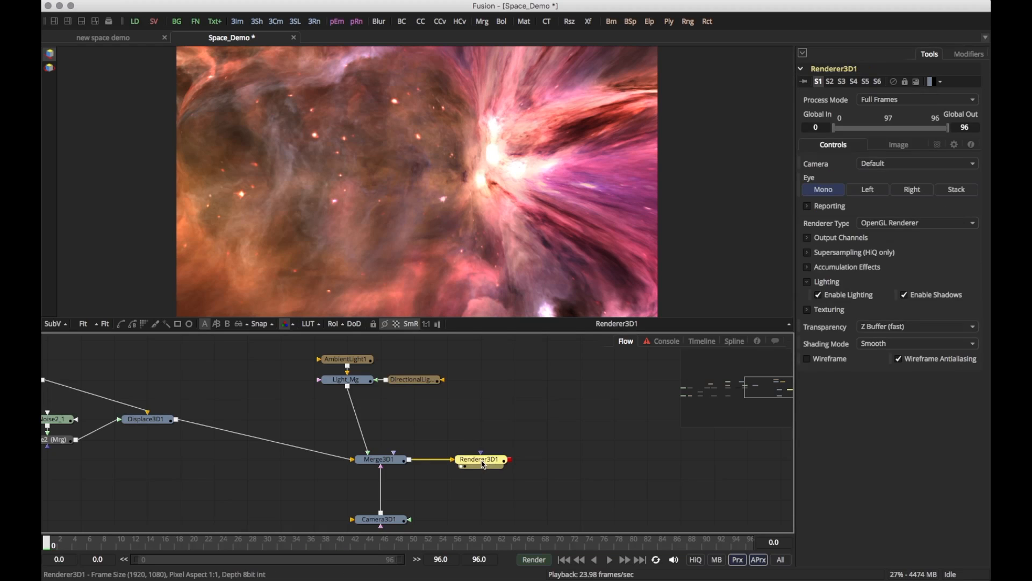
{"action": "left_click", "coordinate": [898, 145]}
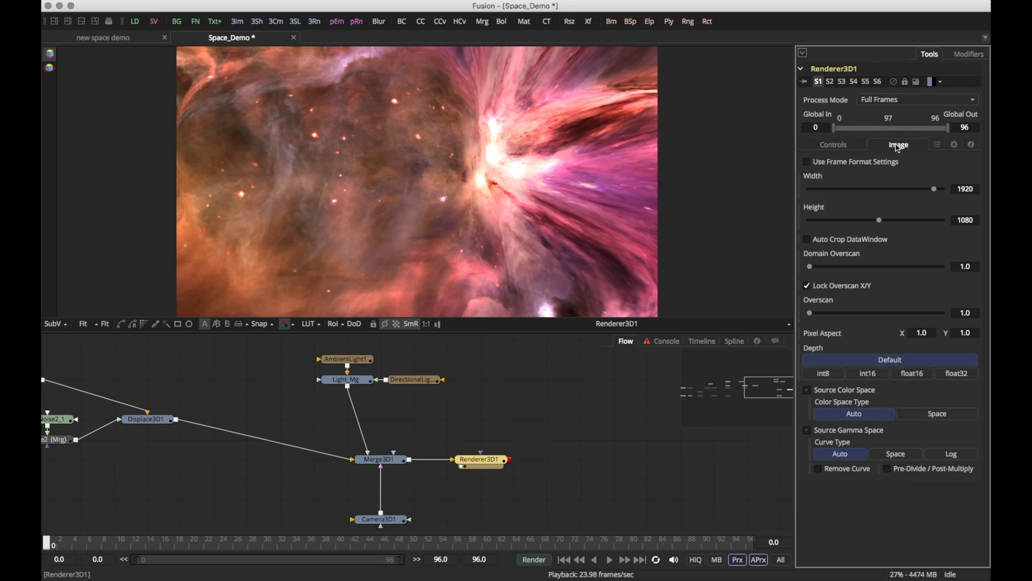
{"action": "left_click", "coordinate": [914, 375]}
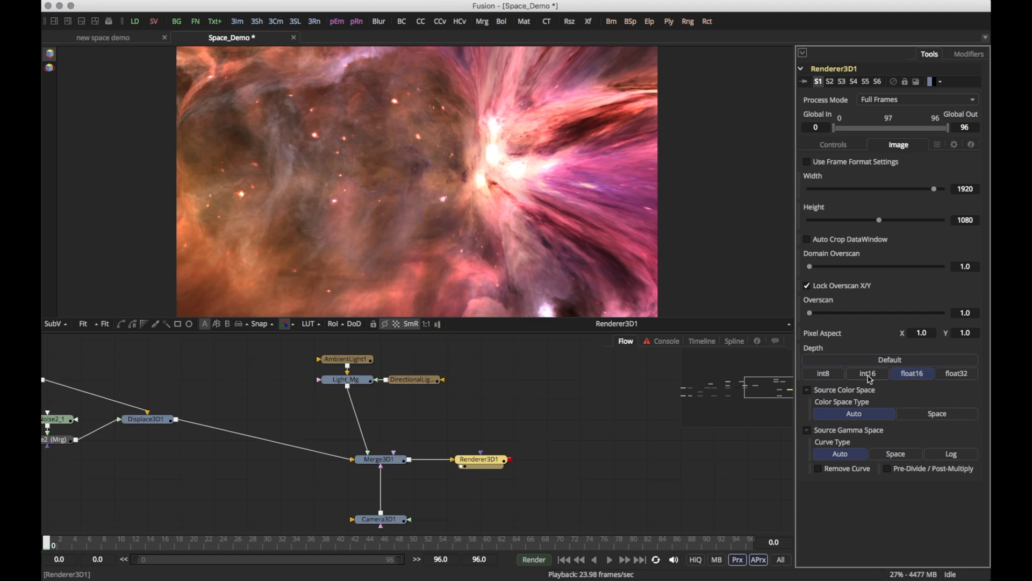
{"action": "left_click", "coordinate": [831, 379]}
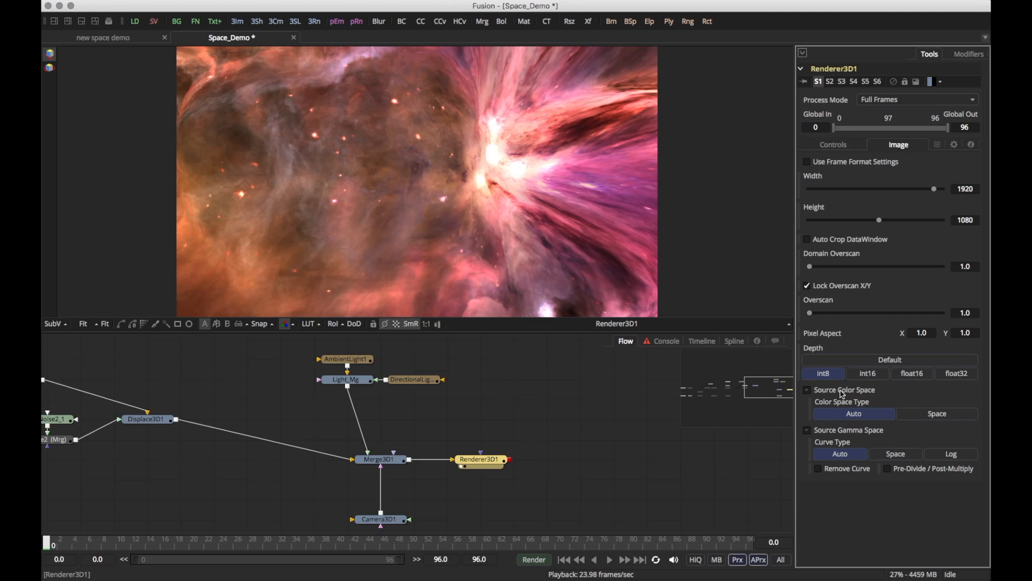
{"action": "left_click", "coordinate": [833, 145]}
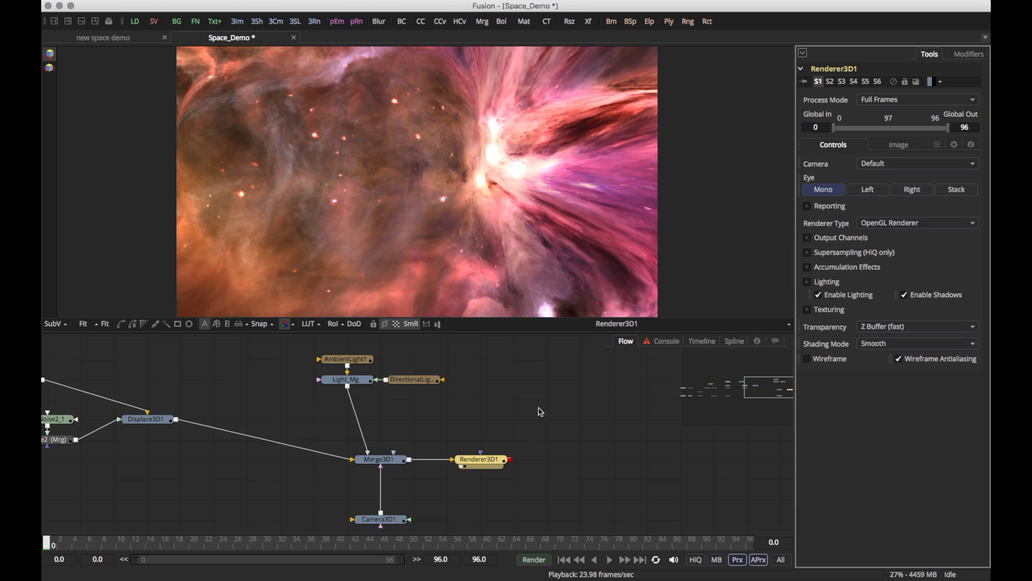
Show Merge3D1 in the viewer from the side and set Camera3D1's Plane of Focus to 0.4.
{"action": "left_click_drag", "start_coordinate": [385, 460], "coordinate": [453, 148]}
{"action": "scroll", "coordinate": [365, 218], "scroll_direction": "down", "scroll_amount": 5}
{"action": "left_click_drag", "start_coordinate": [366, 218], "coordinate": [480, 223]}
{"action": "left_click", "coordinate": [386, 518]}
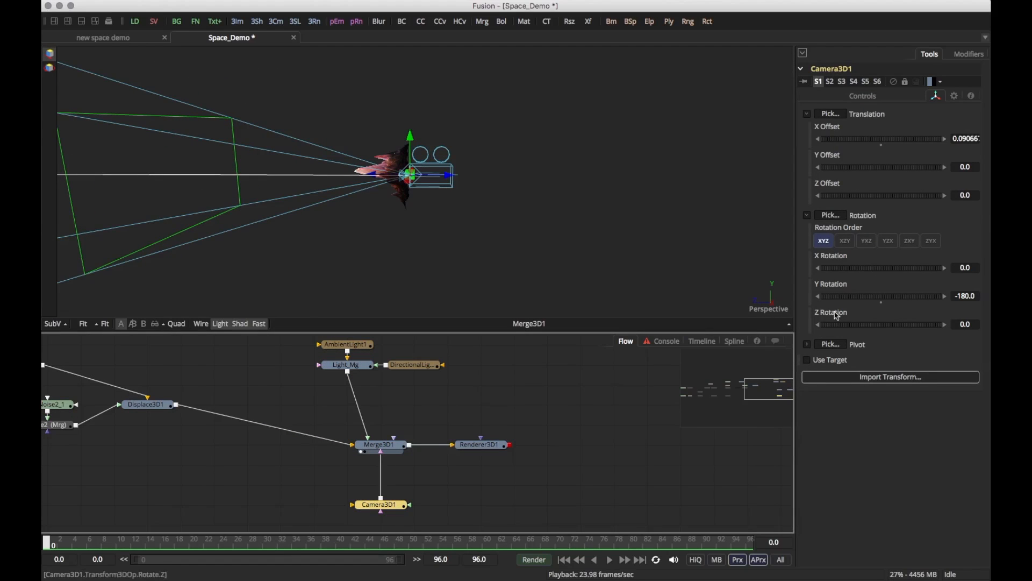
{"action": "left_click", "coordinate": [862, 100]}
{"action": "left_click_drag", "start_coordinate": [858, 290], "coordinate": [810, 302]}
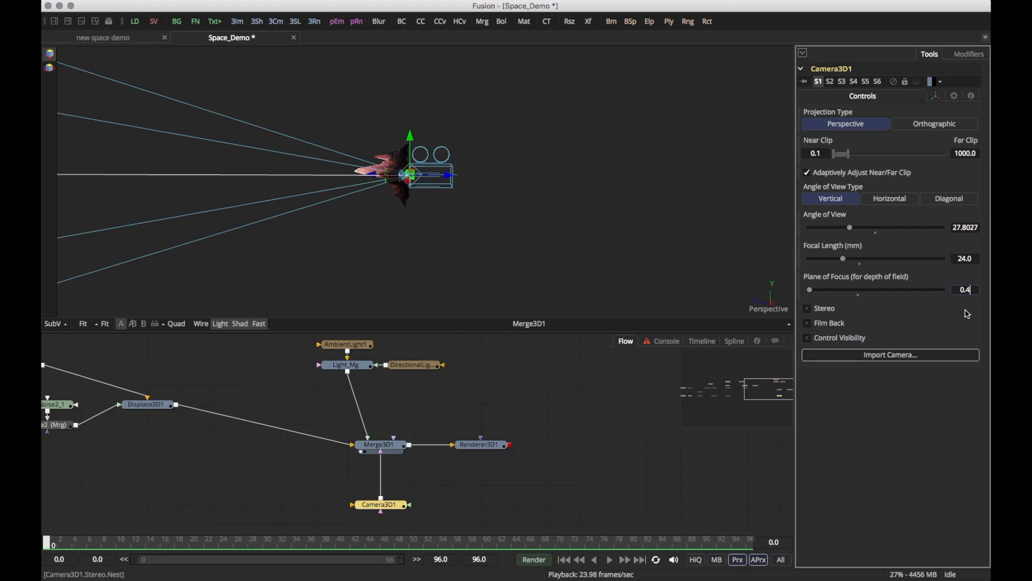
Examine Camera3D1's position relative to the displaced nebula in the 3D view from the side.
{"action": "left_click", "coordinate": [454, 413]}
{"action": "left_click_drag", "start_coordinate": [422, 205], "coordinate": [244, 260]}
{"action": "left_click_drag", "start_coordinate": [430, 195], "coordinate": [461, 182]}
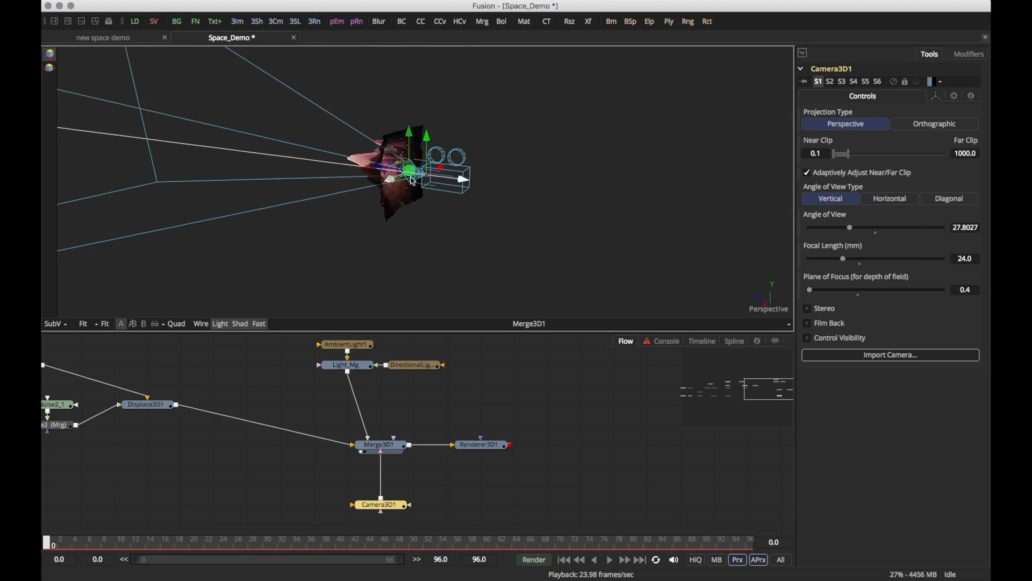
{"action": "scroll", "coordinate": [410, 179], "scroll_direction": "up", "scroll_amount": 10}
{"action": "left_click_drag", "start_coordinate": [500, 156], "coordinate": [461, 230]}
{"action": "left_click_drag", "start_coordinate": [490, 162], "coordinate": [467, 161]}
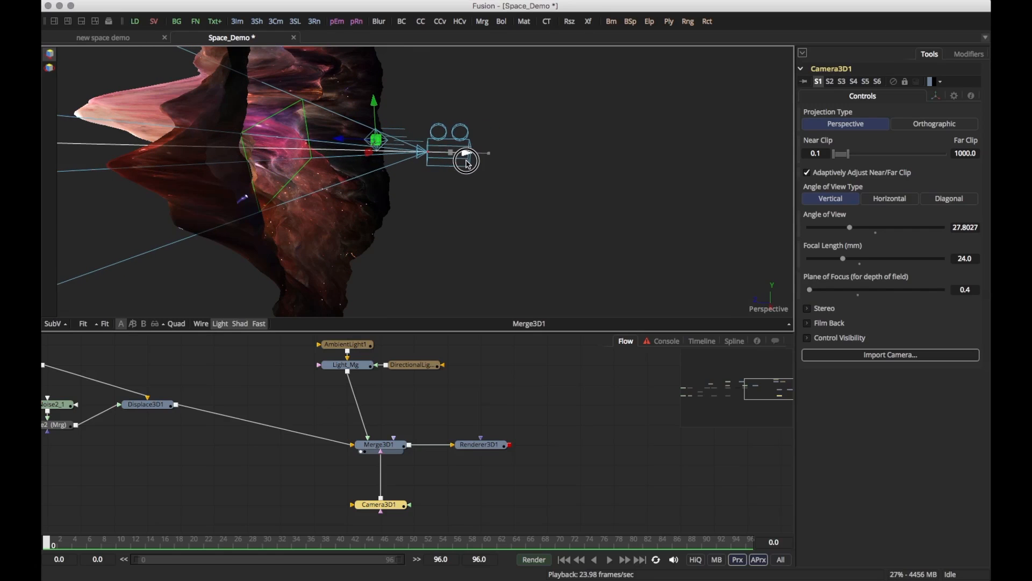
Enable Renderer3D1's accumulation effects with Depth of Field and set their Quality to 30.
{"action": "left_click", "coordinate": [483, 443]}
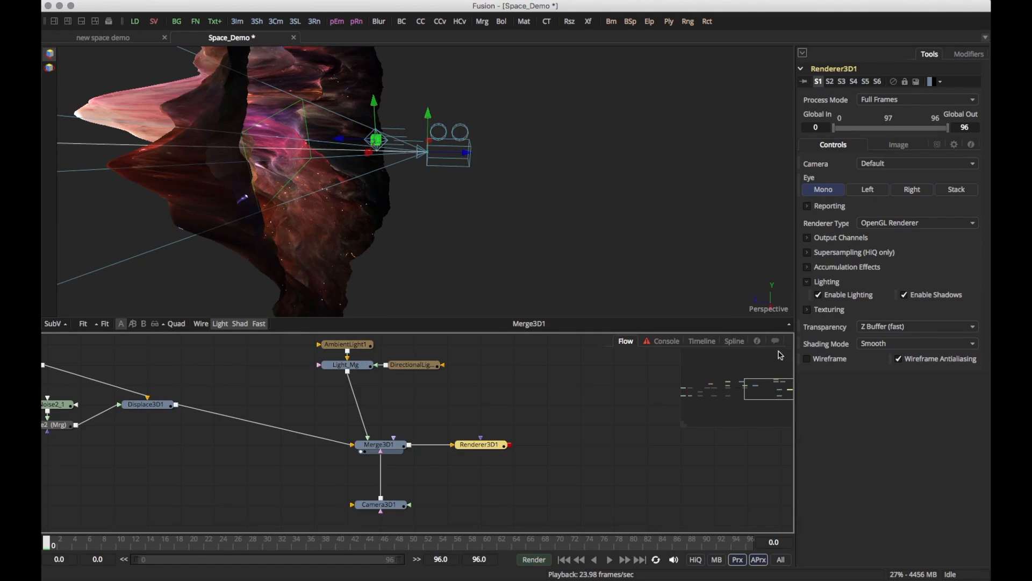
{"action": "left_click", "coordinate": [810, 268]}
{"action": "left_click", "coordinate": [819, 281]}
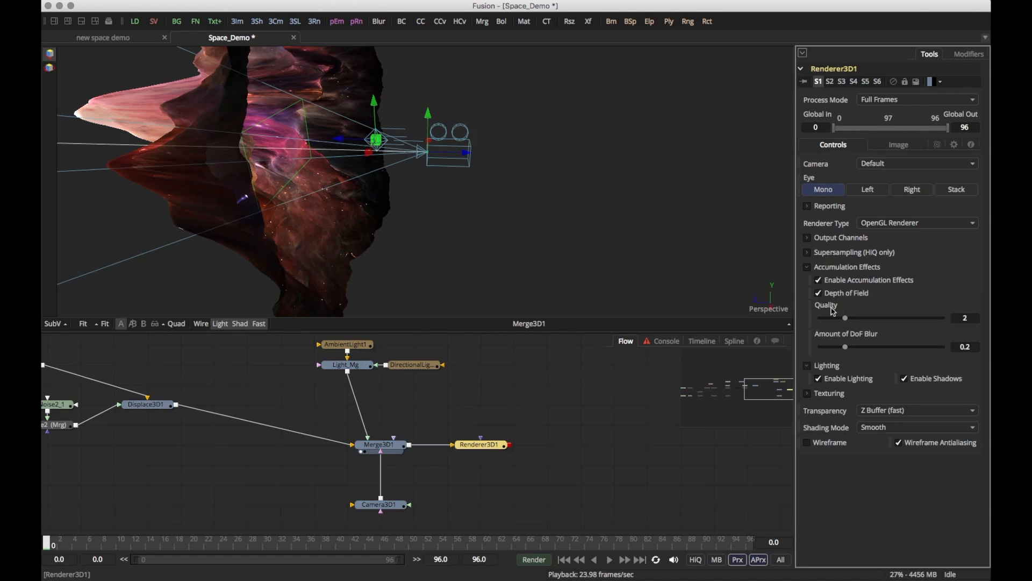
{"action": "left_click", "coordinate": [971, 317]}
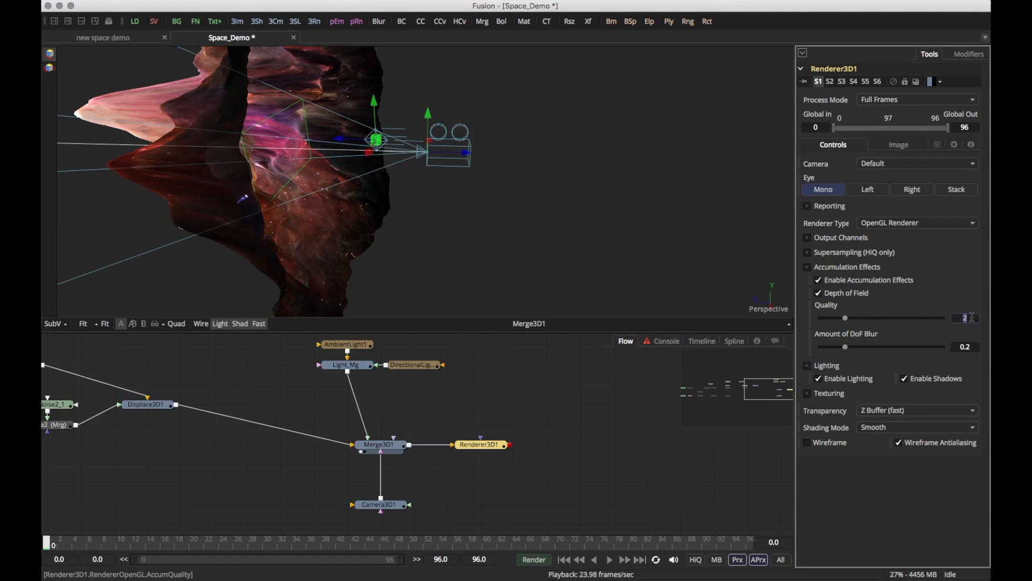
{"action": "key", "text": "Tab"}
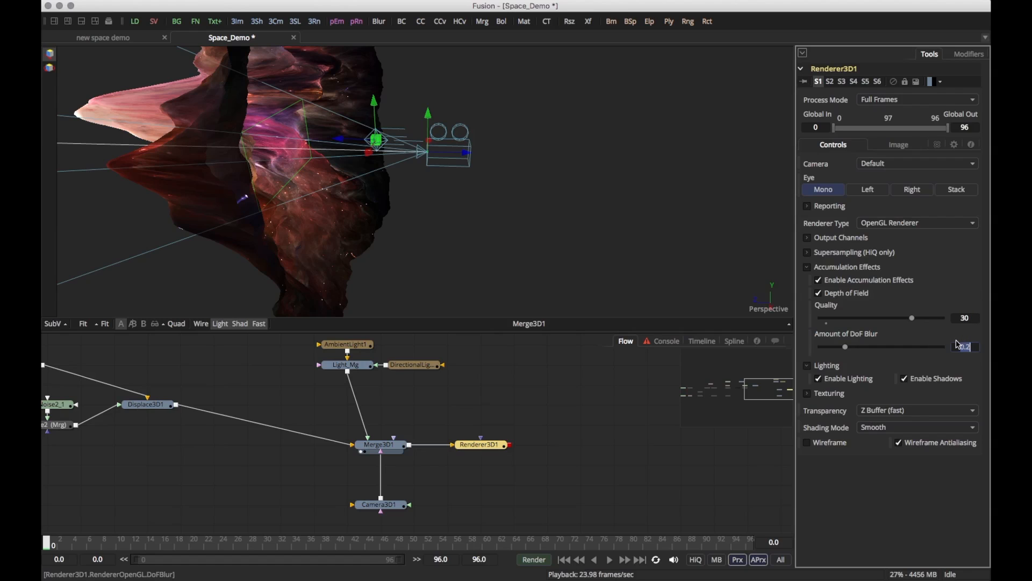
Reduce Renderer3D1's Amount of DoF Blur to a subtle level, judging it on the rendered image in the viewer.
{"action": "left_click_drag", "start_coordinate": [848, 350], "coordinate": [825, 358]}
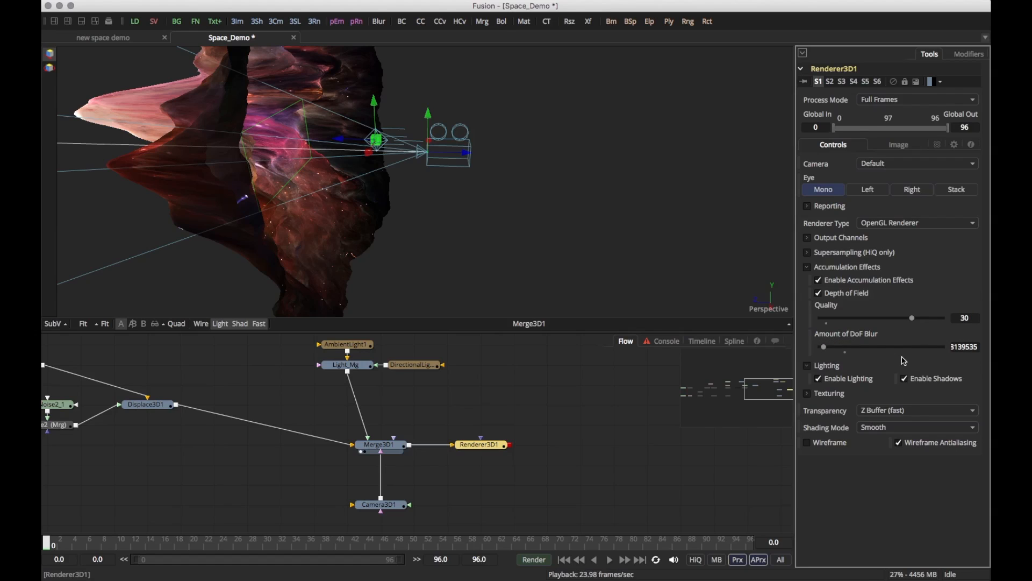
{"action": "key", "text": "1"}
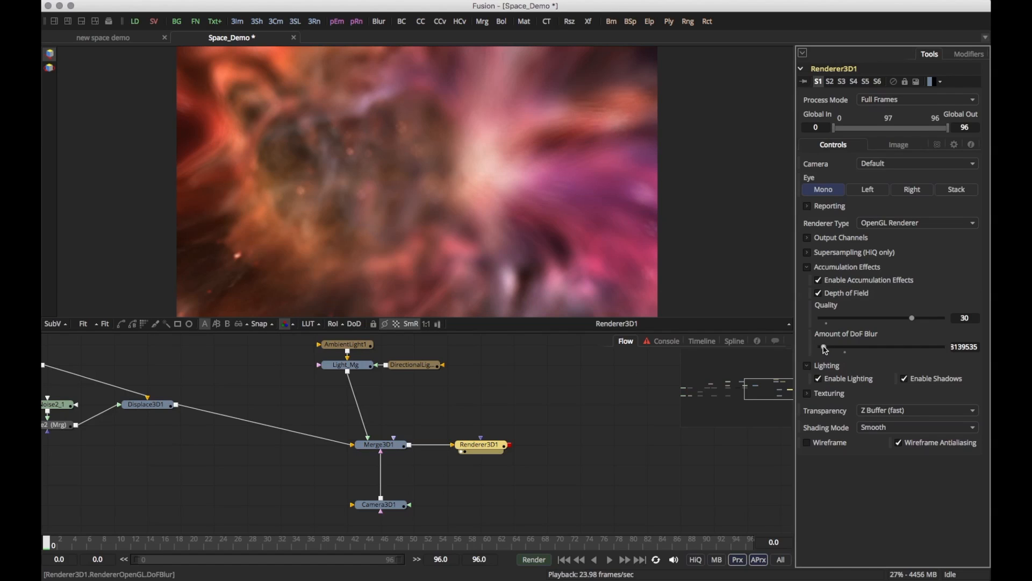
{"action": "left_click_drag", "start_coordinate": [825, 347], "coordinate": [800, 364]}
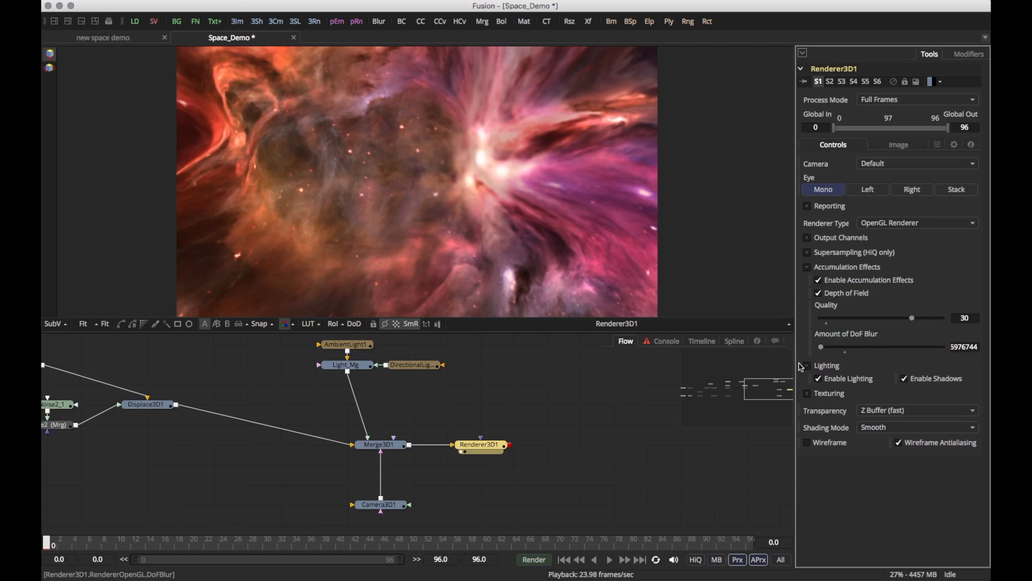
{"action": "left_click", "coordinate": [964, 346]}
Try 0.6 as Camera3D1's Plane of Focus, and return it to 0.4.
{"action": "left_click", "coordinate": [380, 500]}
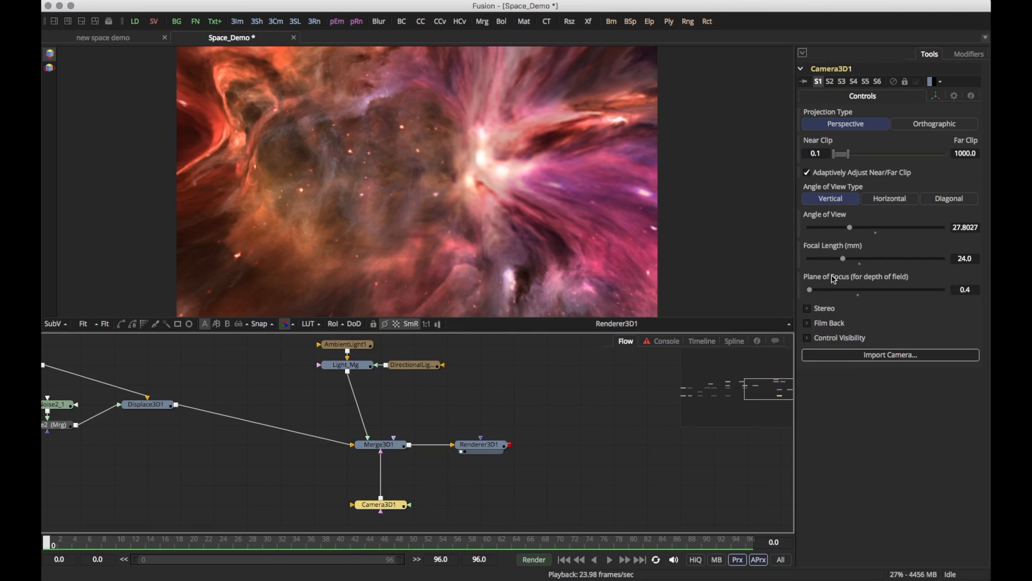
{"action": "left_click", "coordinate": [966, 290]}
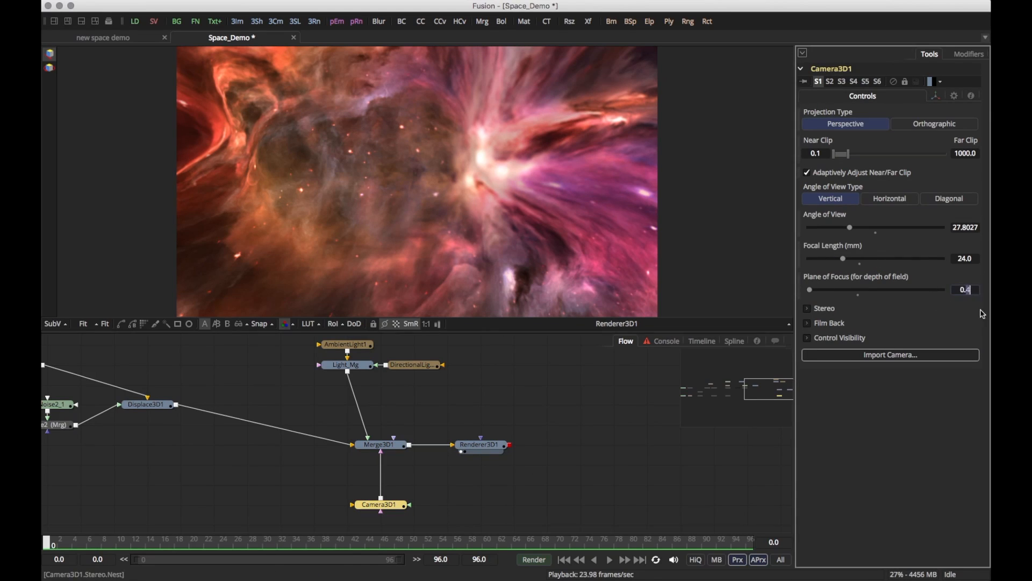
{"action": "key", "text": "BackSpace"}
{"action": "type", "text": "6"}
{"action": "key", "text": "Tab"}
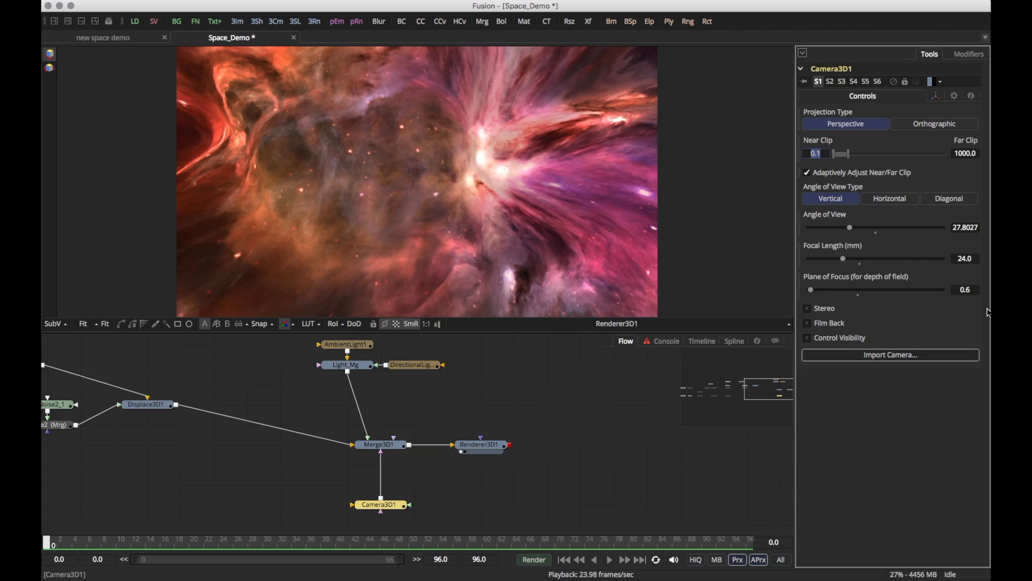
{"action": "left_click_drag", "start_coordinate": [816, 292], "coordinate": [758, 293]}
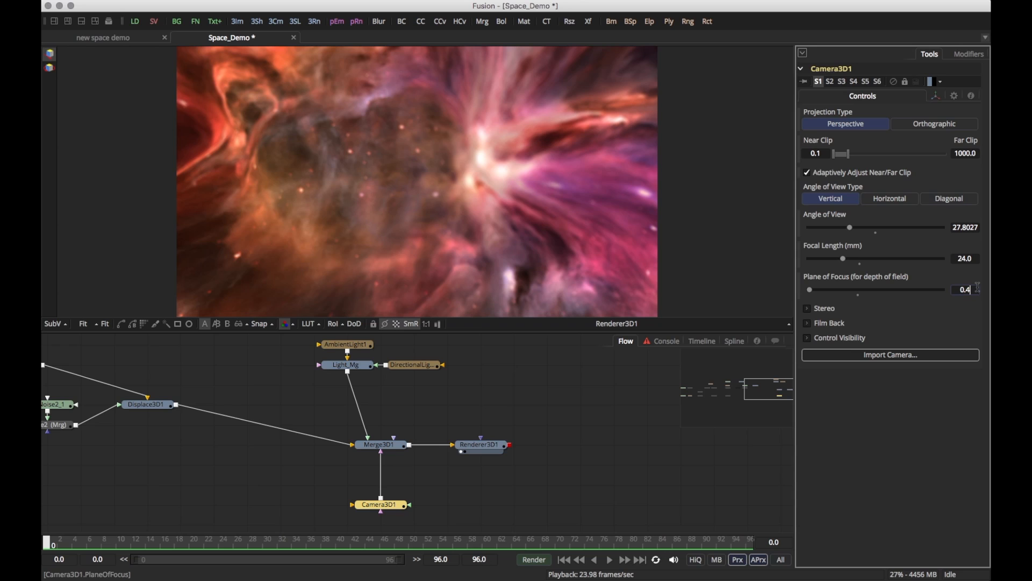
{"action": "key", "text": "Tab"}
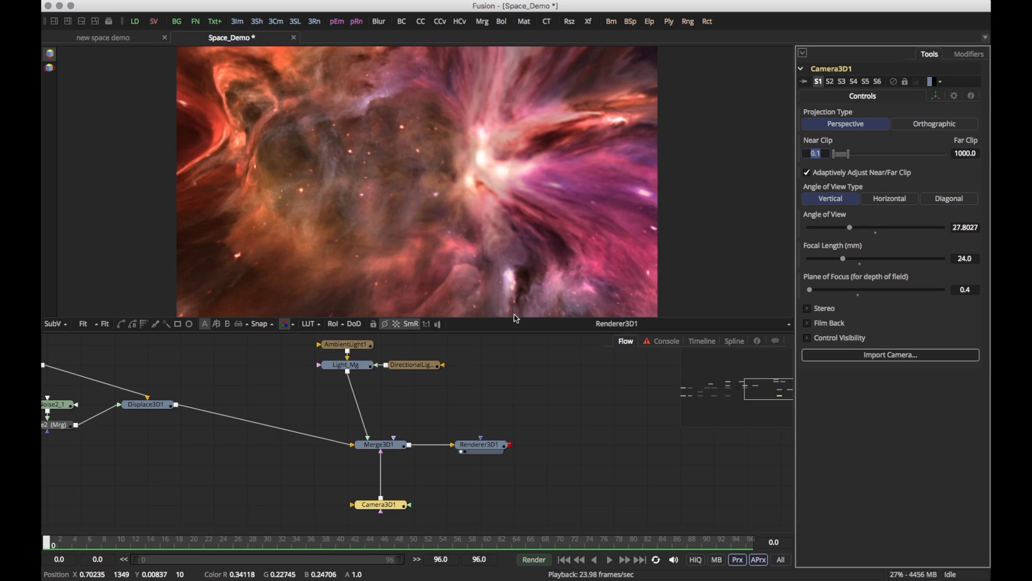
Set Camera3D1's starting pose to about -15.2 Z Rotation, 3.38 X Rotation and 0.166 X Offset.
{"action": "left_click", "coordinate": [376, 507]}
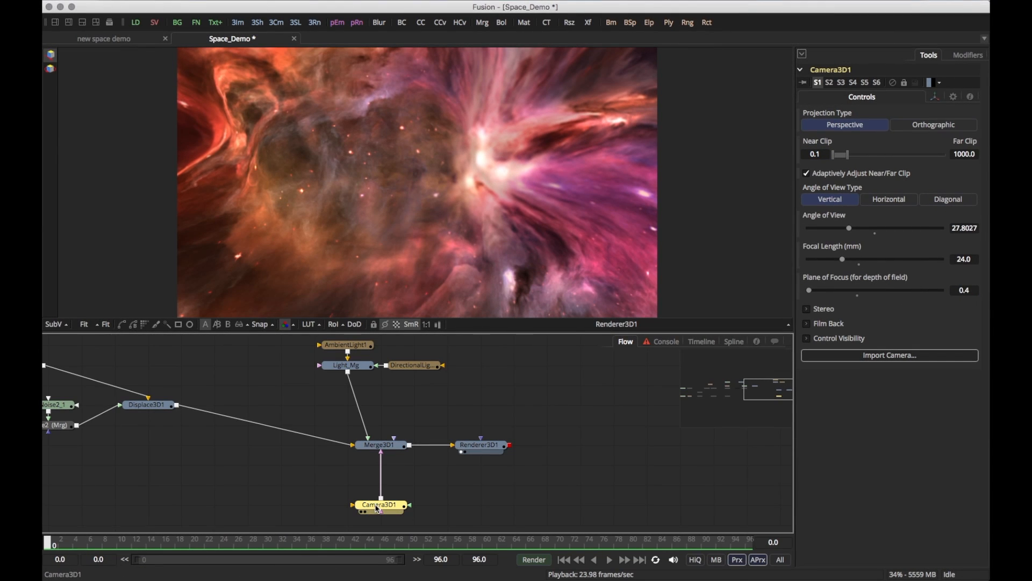
{"action": "left_click", "coordinate": [937, 100]}
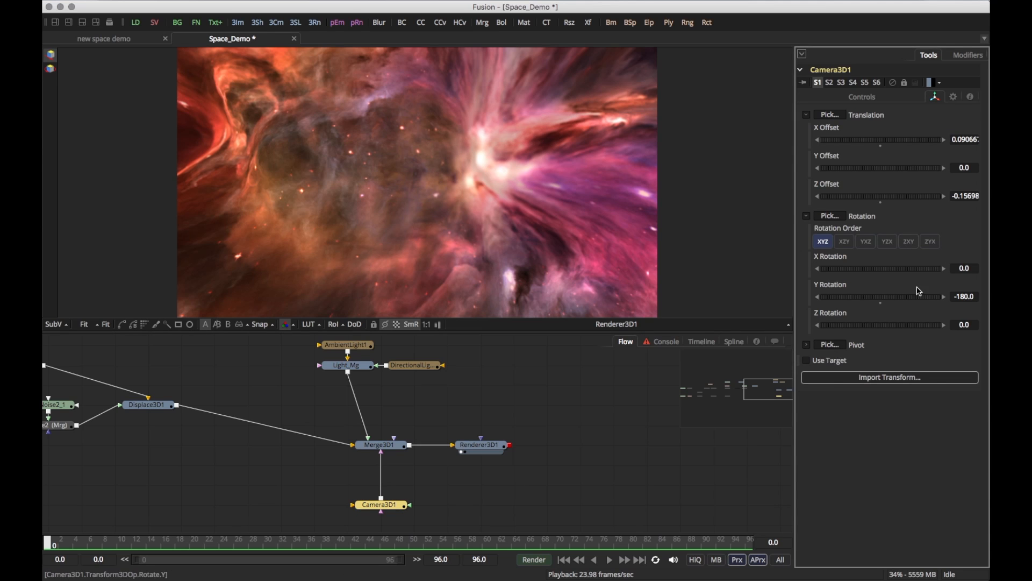
{"action": "left_click_drag", "start_coordinate": [913, 331], "coordinate": [903, 327]}
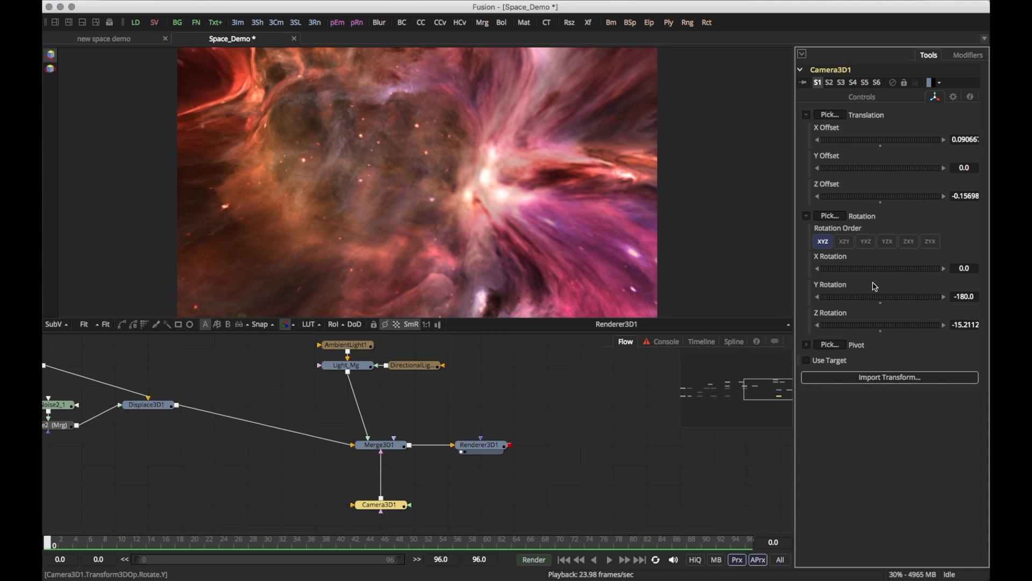
{"action": "left_click_drag", "start_coordinate": [876, 267], "coordinate": [878, 268]}
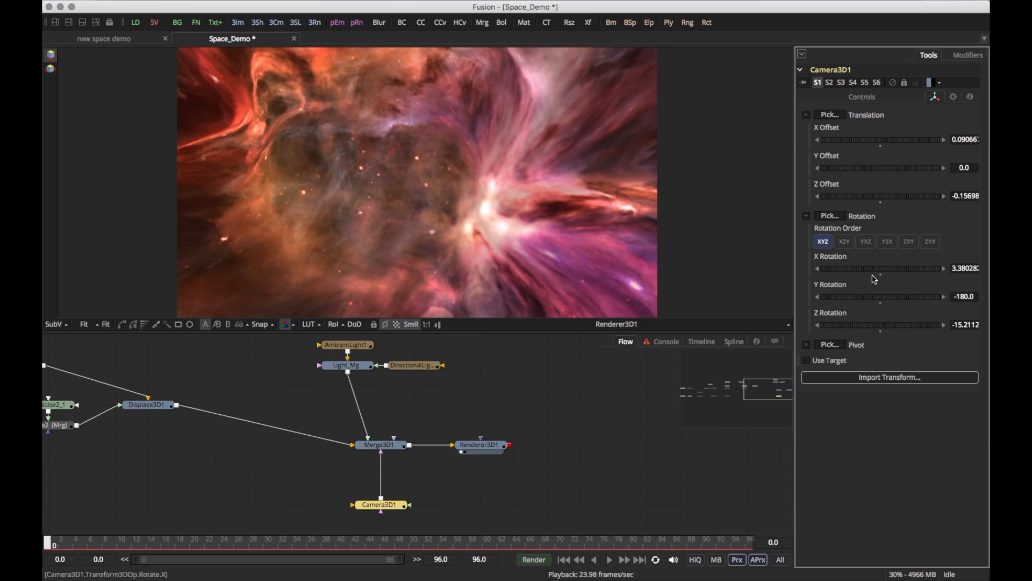
{"action": "left_click_drag", "start_coordinate": [892, 140], "coordinate": [894, 141]}
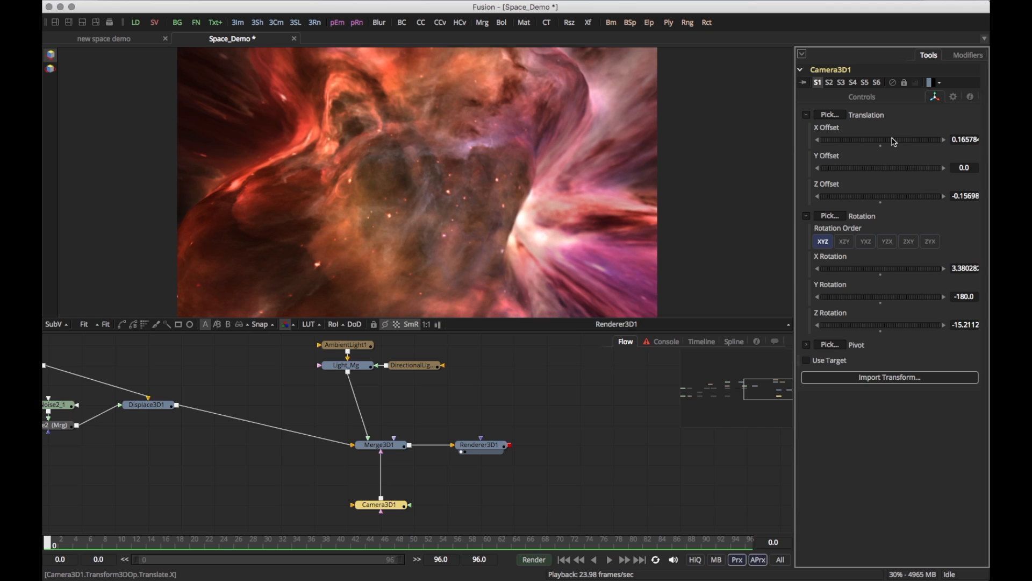
Animate Camera3D1's Translate and Rotate groups at frame 0 and go to frame 96.
{"action": "right_click", "coordinate": [863, 114]}
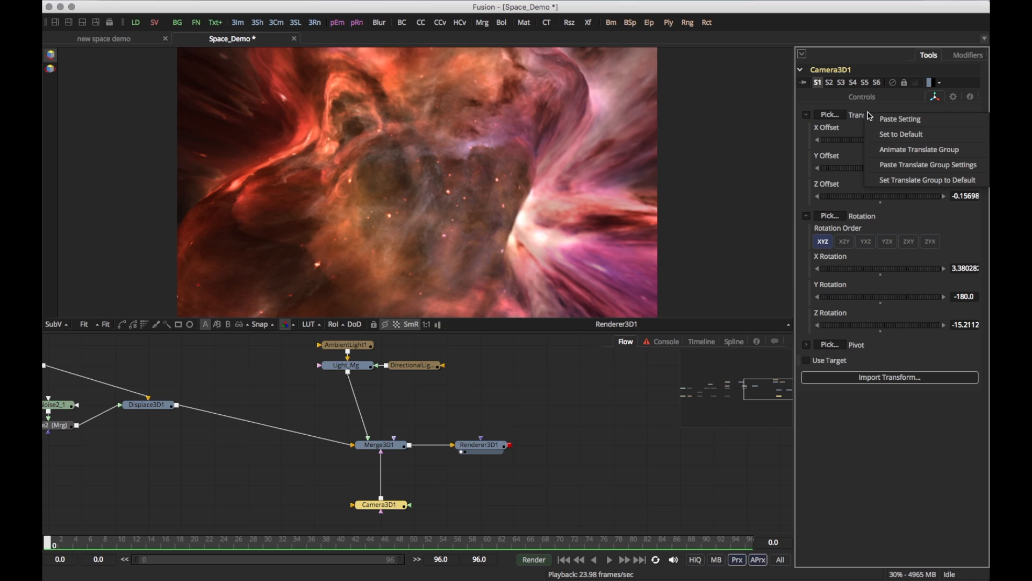
{"action": "left_click", "coordinate": [888, 150]}
{"action": "right_click", "coordinate": [842, 263]}
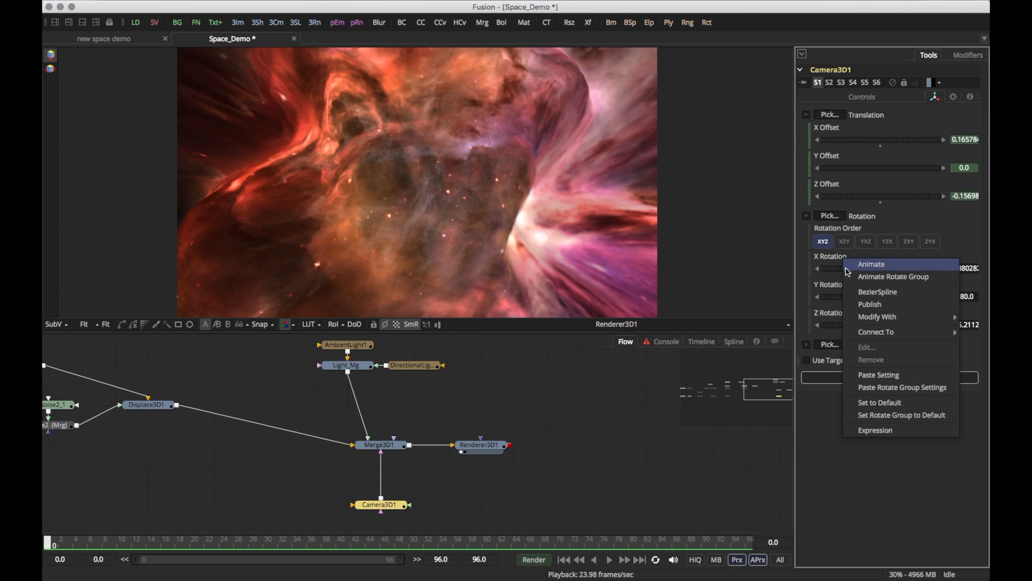
{"action": "left_click", "coordinate": [847, 279]}
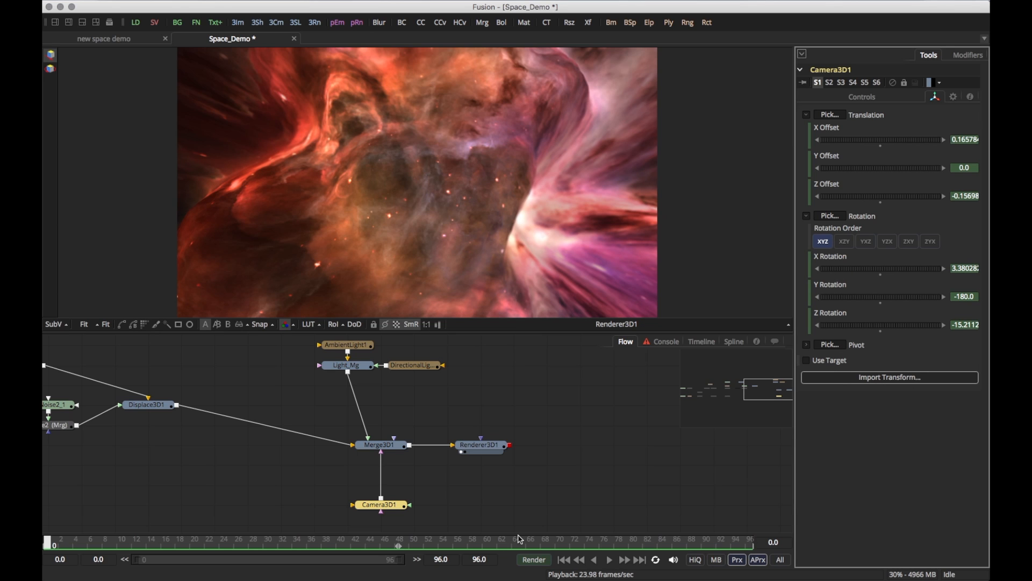
{"action": "left_click_drag", "start_coordinate": [696, 551], "coordinate": [745, 544]}
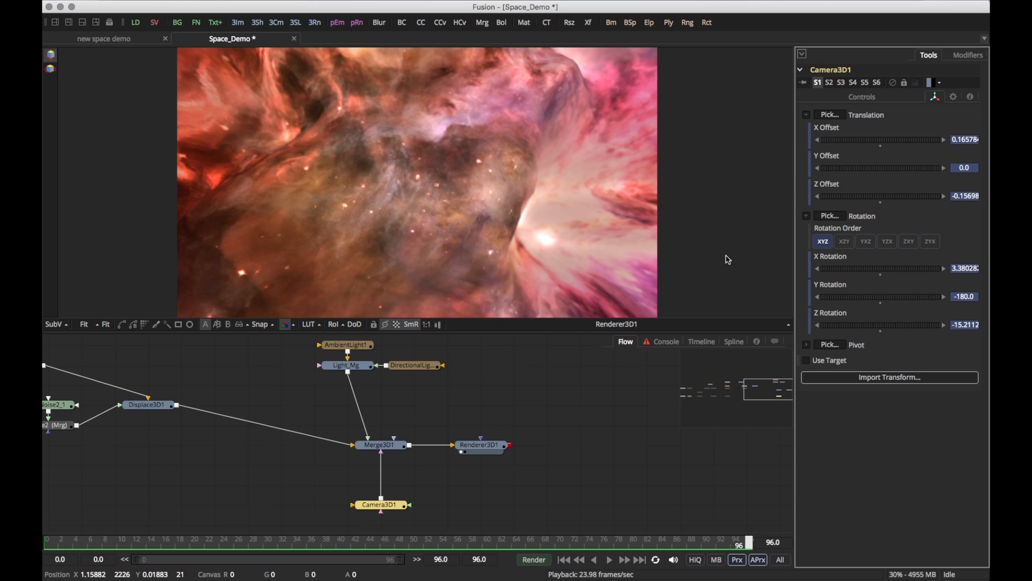
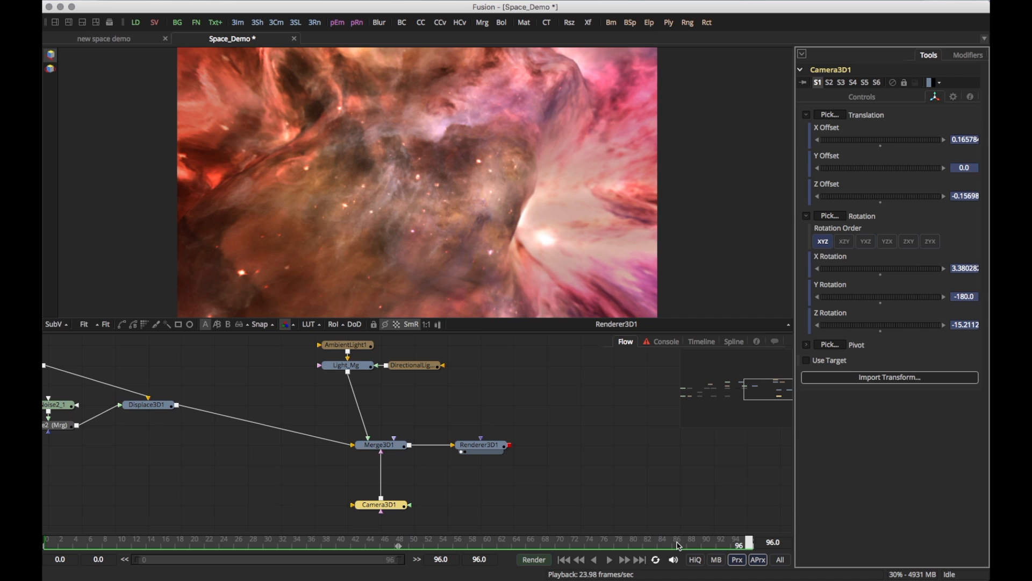
Try a global end time of 250 frames, and return it to 96.
{"action": "left_click", "coordinate": [485, 558]}
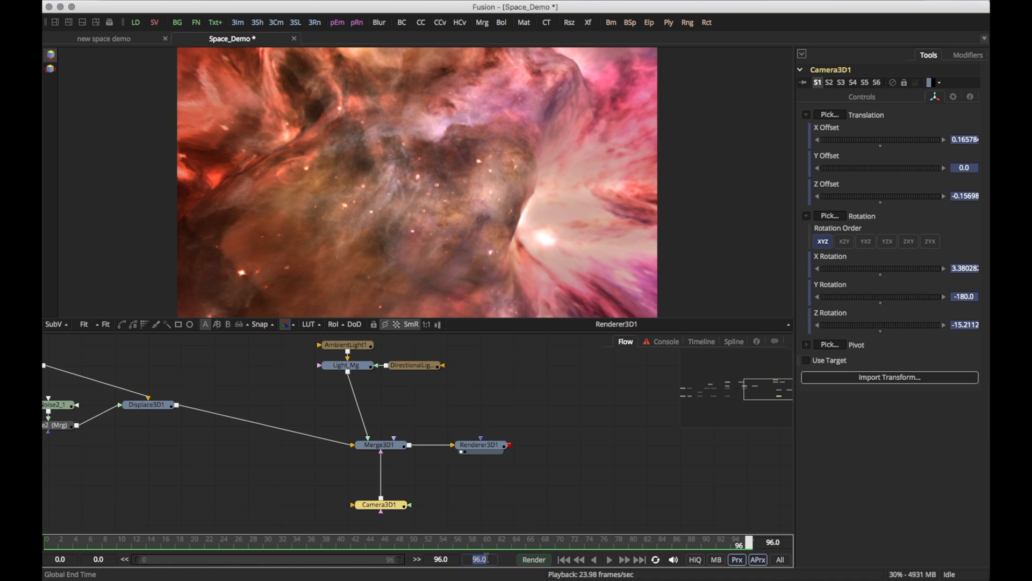
{"action": "type", "text": "250"}
{"action": "key", "text": "Return"}
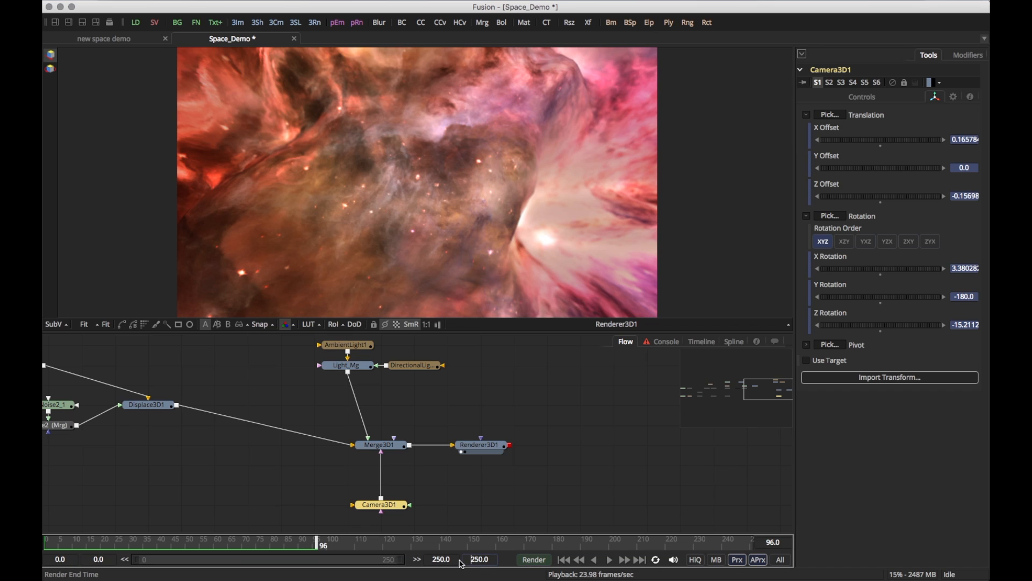
{"action": "double_click", "coordinate": [494, 561]}
{"action": "type", "text": "96"}
{"action": "key", "text": "Return"}
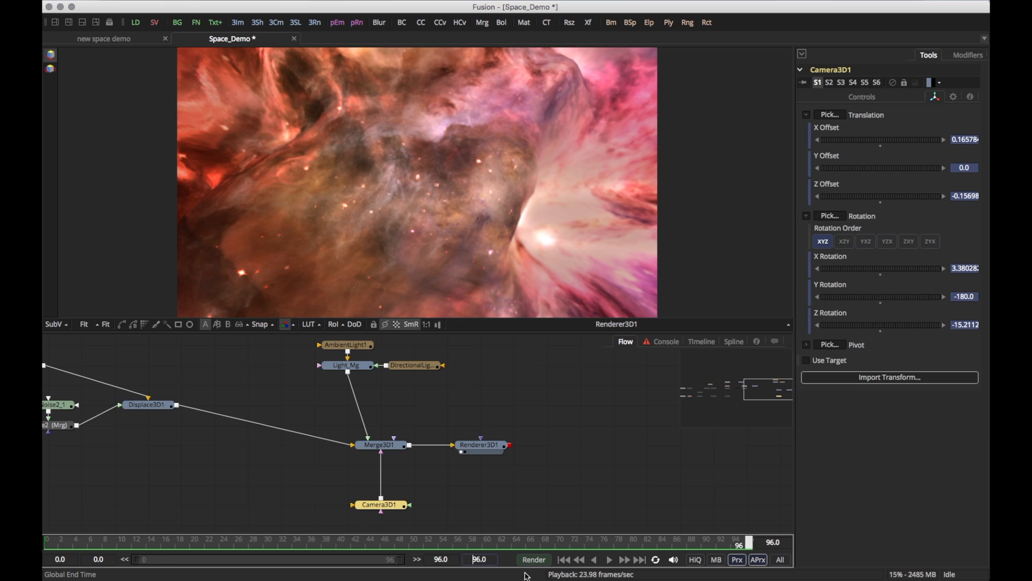
Keyframe Camera3D1 at frame 96 with about -0.041 X Offset, -0.814 Z Offset and 1.69 Z Rotation.
{"action": "left_click_drag", "start_coordinate": [889, 142], "coordinate": [886, 142]}
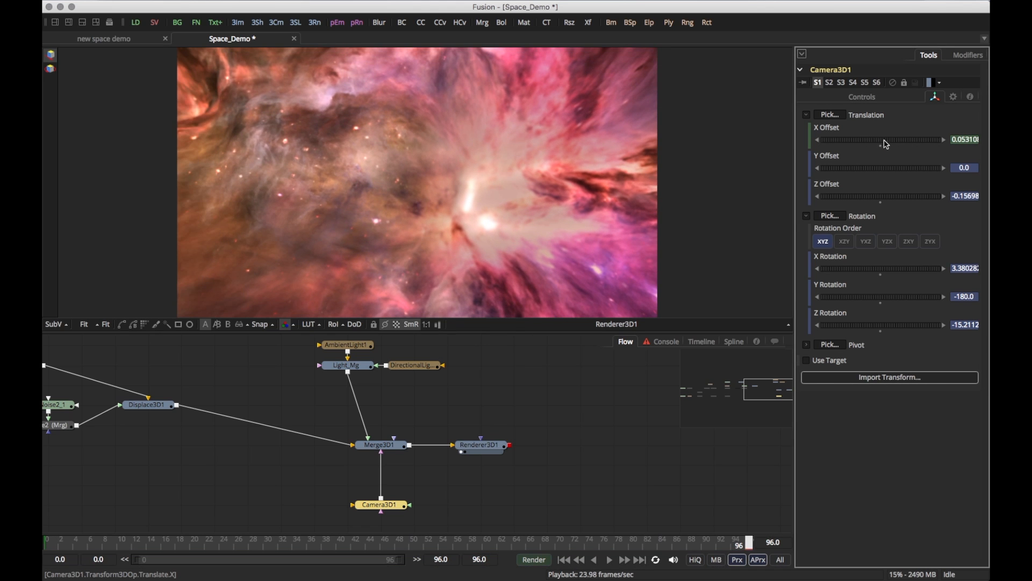
{"action": "left_click_drag", "start_coordinate": [892, 197], "coordinate": [889, 199]}
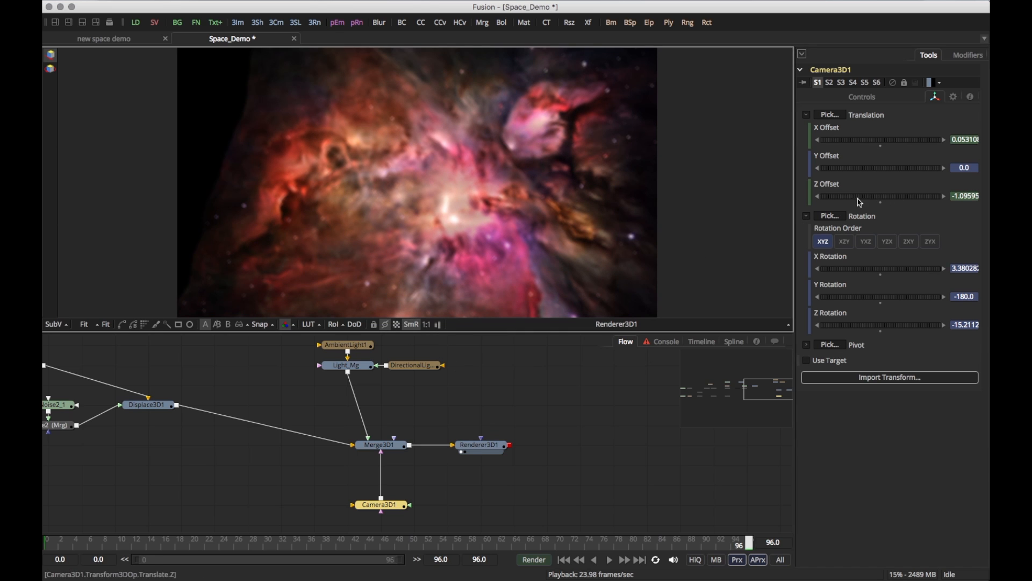
{"action": "left_click_drag", "start_coordinate": [872, 139], "coordinate": [873, 150]}
{"action": "left_click_drag", "start_coordinate": [888, 198], "coordinate": [891, 196]}
{"action": "left_click_drag", "start_coordinate": [885, 328], "coordinate": [892, 326]}
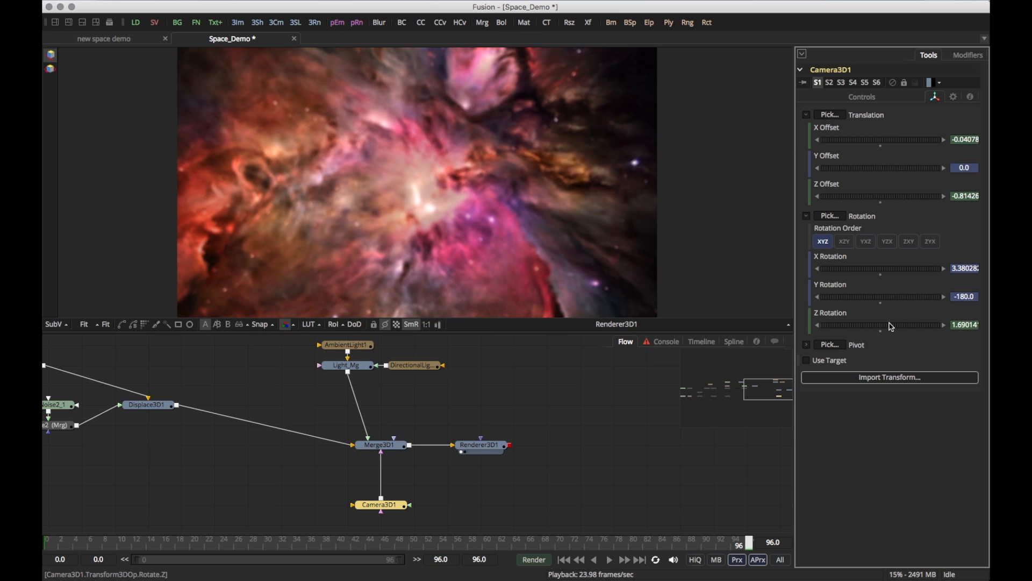
Animate Camera3D1's Plane of Focus and set it to about 0.81 at frame 96 so the nebula is sharp.
{"action": "left_click", "coordinate": [872, 99]}
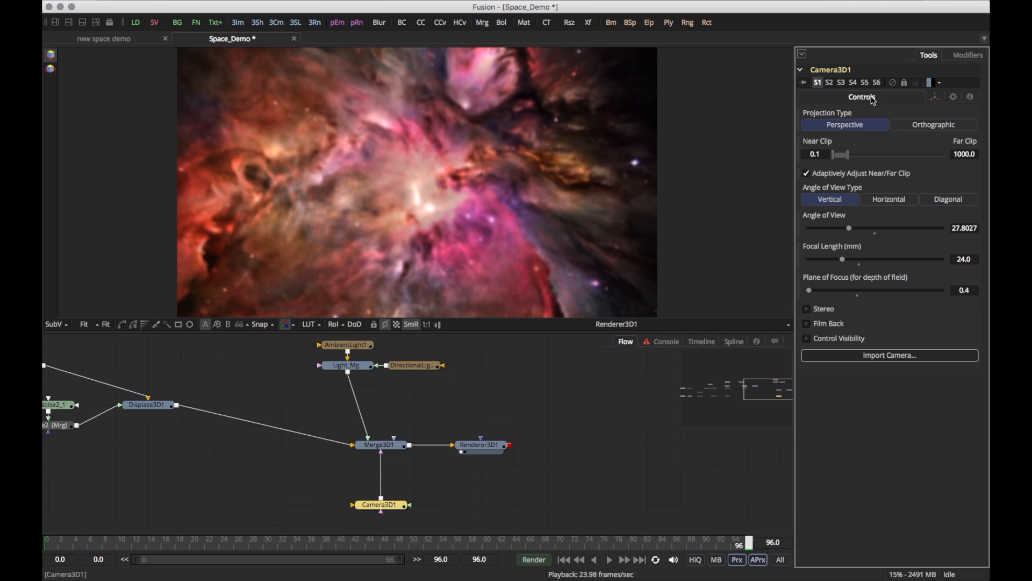
{"action": "right_click", "coordinate": [828, 281]}
{"action": "left_click", "coordinate": [852, 289]}
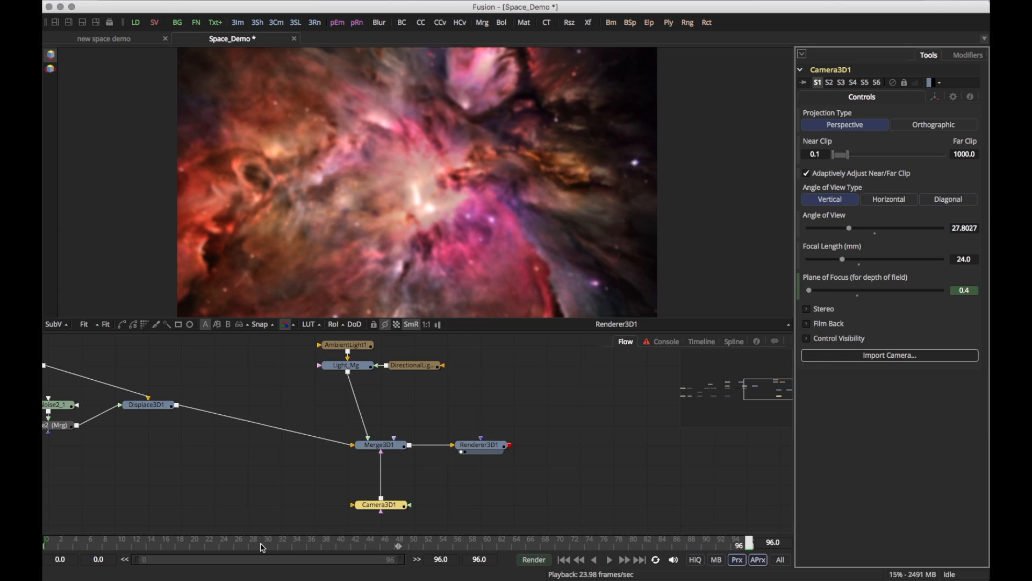
{"action": "left_click_drag", "start_coordinate": [77, 549], "coordinate": [46, 546]}
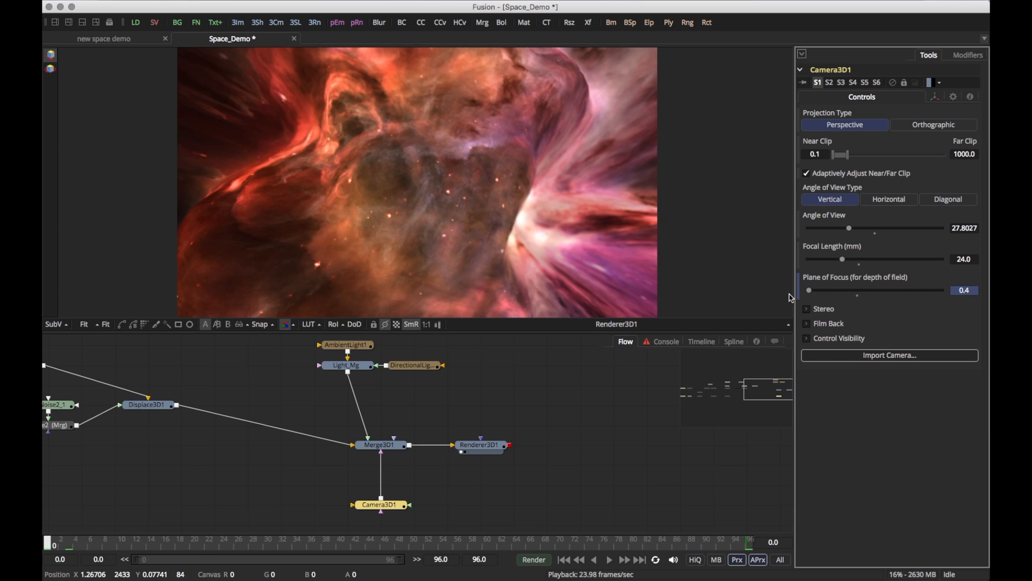
{"action": "left_click", "coordinate": [749, 543]}
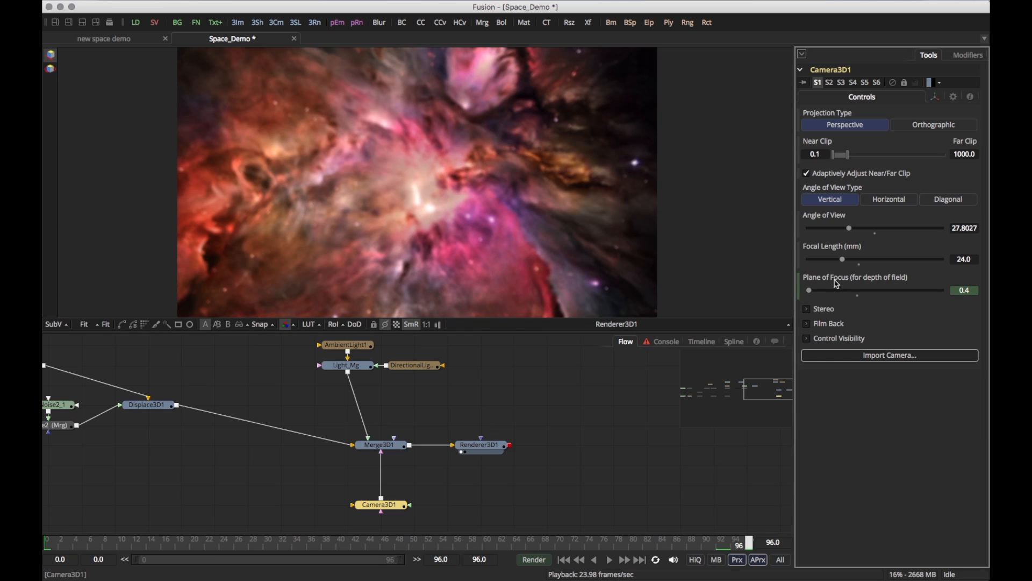
{"action": "left_click_drag", "start_coordinate": [811, 291], "coordinate": [866, 301]}
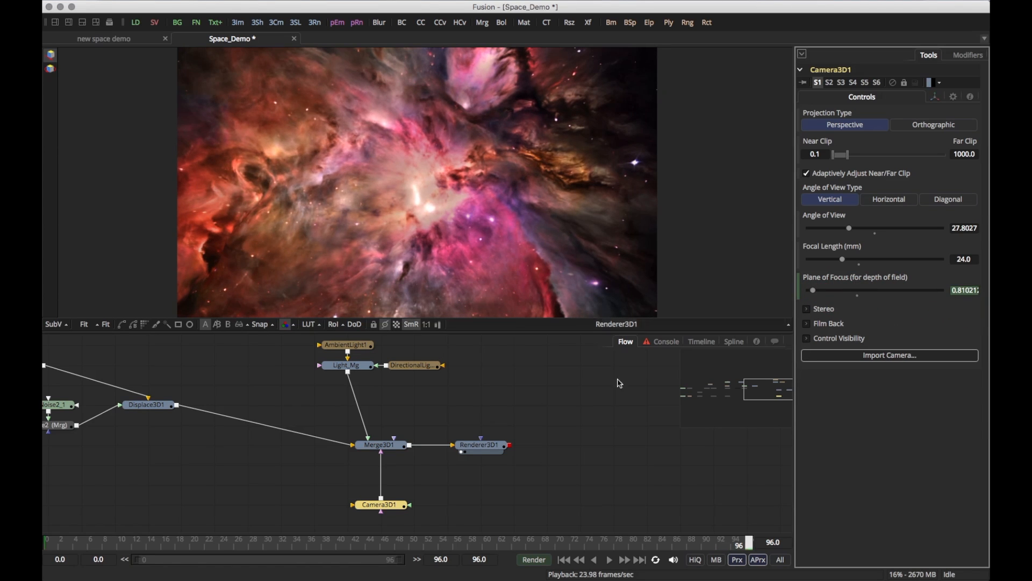
Keyframe Camera3D1's Plane of Focus at about 0.46 on frame 14 and set it to about 1.7 at frame 0.
{"action": "left_click_drag", "start_coordinate": [95, 544], "coordinate": [472, 543]}
{"action": "left_click_drag", "start_coordinate": [538, 542], "coordinate": [149, 575]}
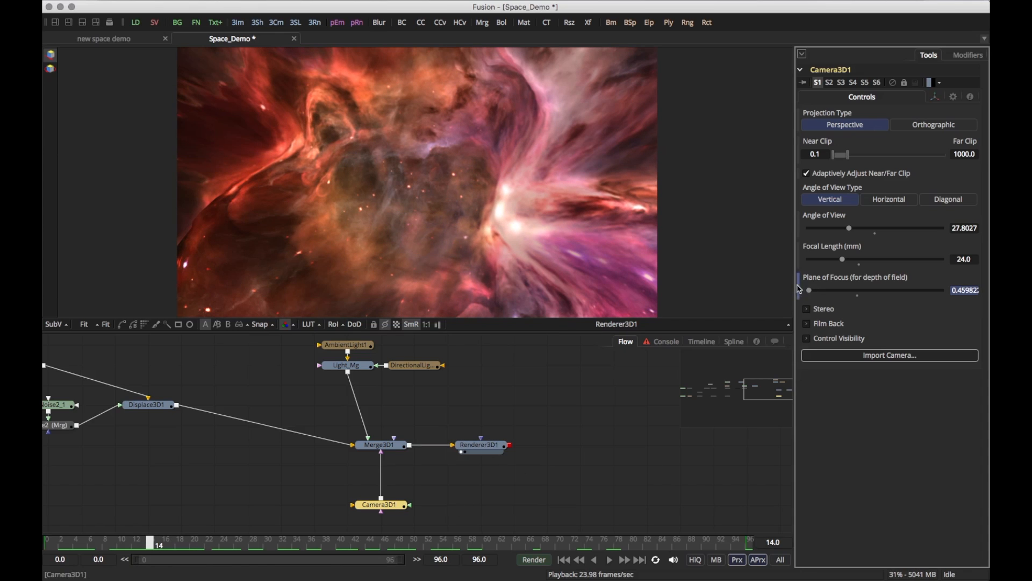
{"action": "left_click_drag", "start_coordinate": [102, 542], "coordinate": [46, 544]}
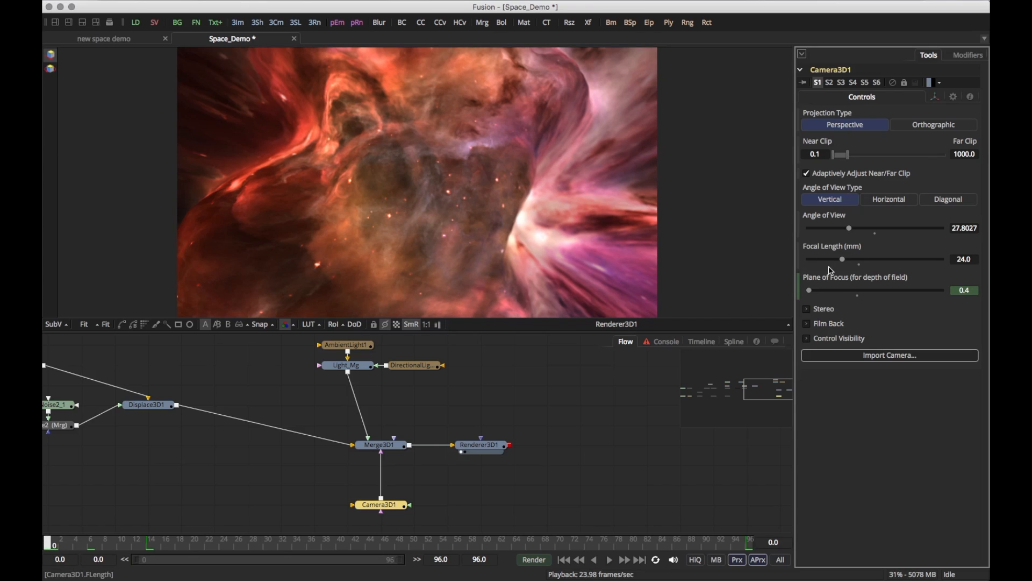
{"action": "left_click_drag", "start_coordinate": [810, 293], "coordinate": [961, 300]}
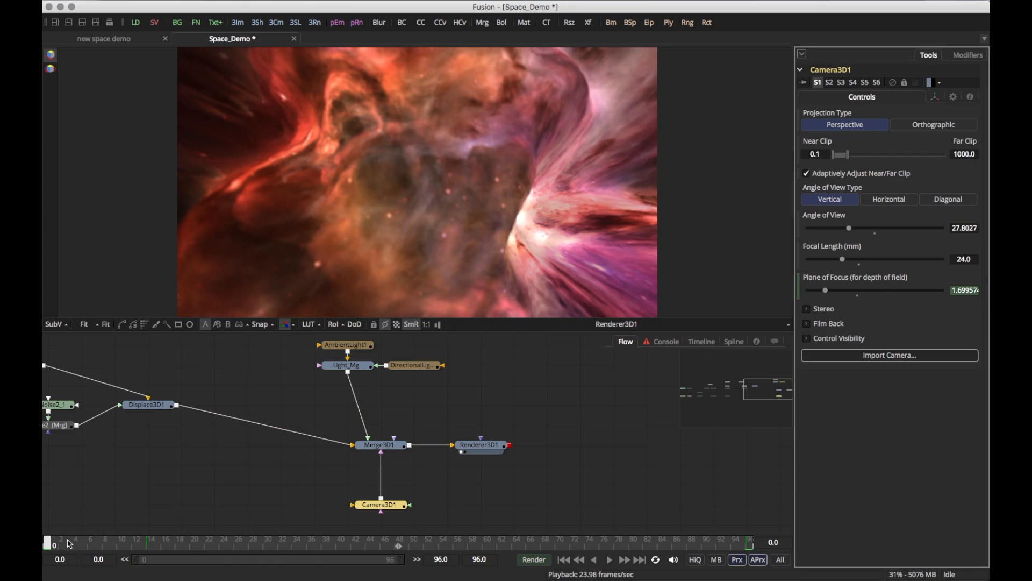
{"action": "left_click_drag", "start_coordinate": [52, 546], "coordinate": [397, 569]}
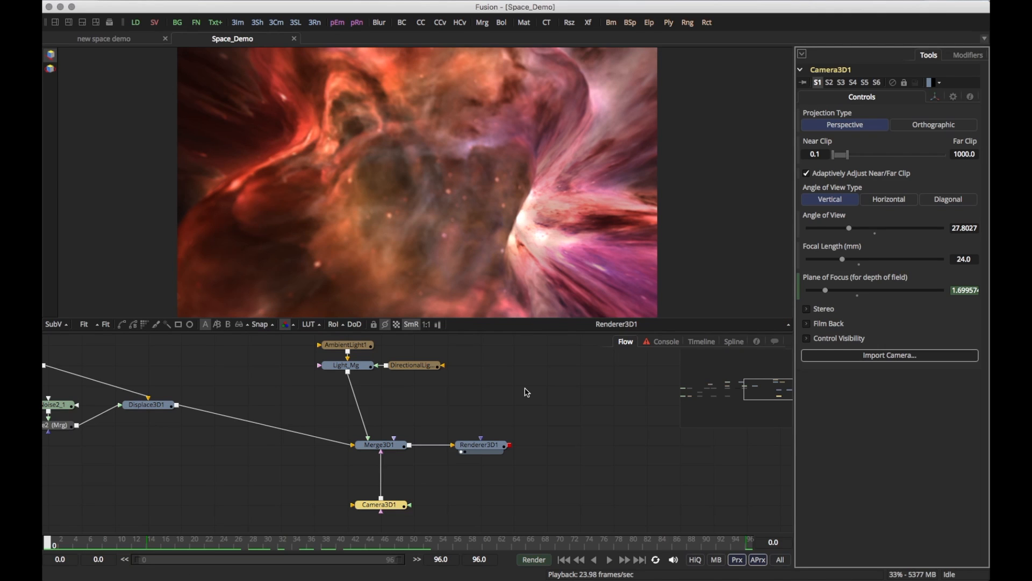
Show Merge3D1 in the viewer and review the camera's motion path from several angles across the timeline.
{"action": "left_click_drag", "start_coordinate": [379, 444], "coordinate": [436, 201]}
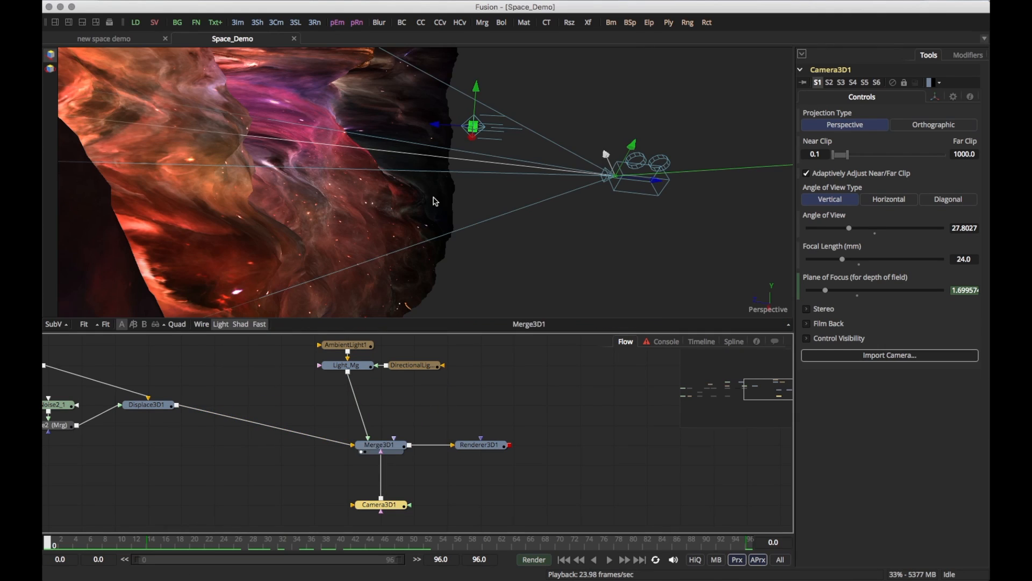
{"action": "left_click_drag", "start_coordinate": [515, 256], "coordinate": [601, 274]}
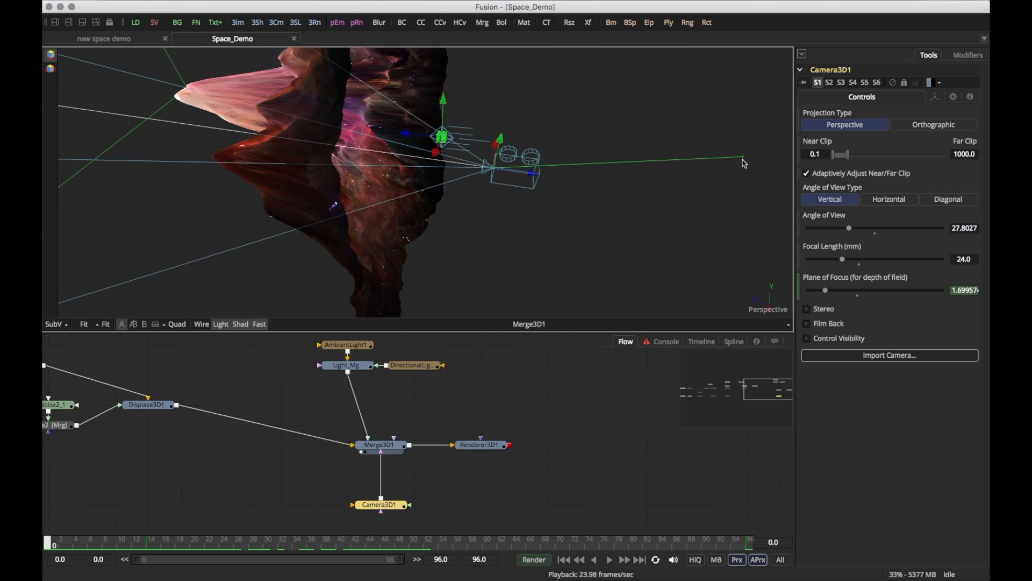
{"action": "left_click_drag", "start_coordinate": [78, 542], "coordinate": [636, 527]}
{"action": "left_click_drag", "start_coordinate": [793, 532], "coordinate": [141, 511]}
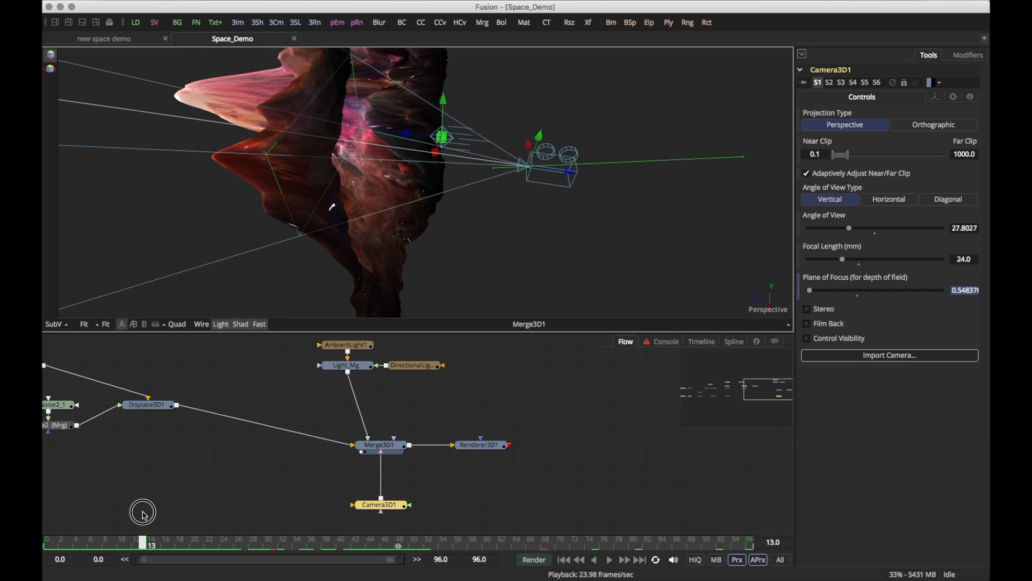
{"action": "left_click_drag", "start_coordinate": [601, 211], "coordinate": [339, 221]}
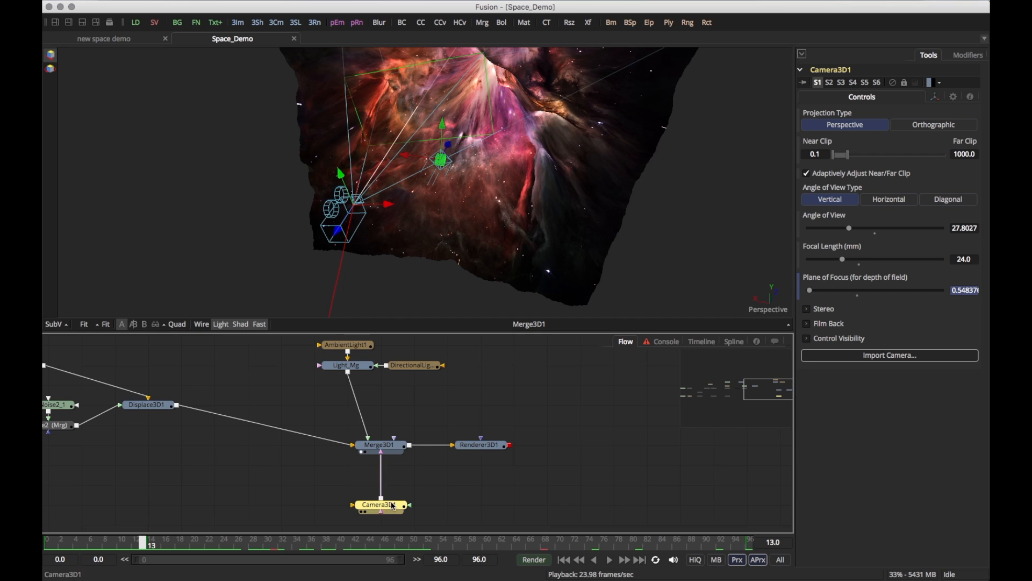
Isolate Camera3D1's X Offset curve in the Spline editor and fit it to the graph.
{"action": "left_click", "coordinate": [734, 342]}
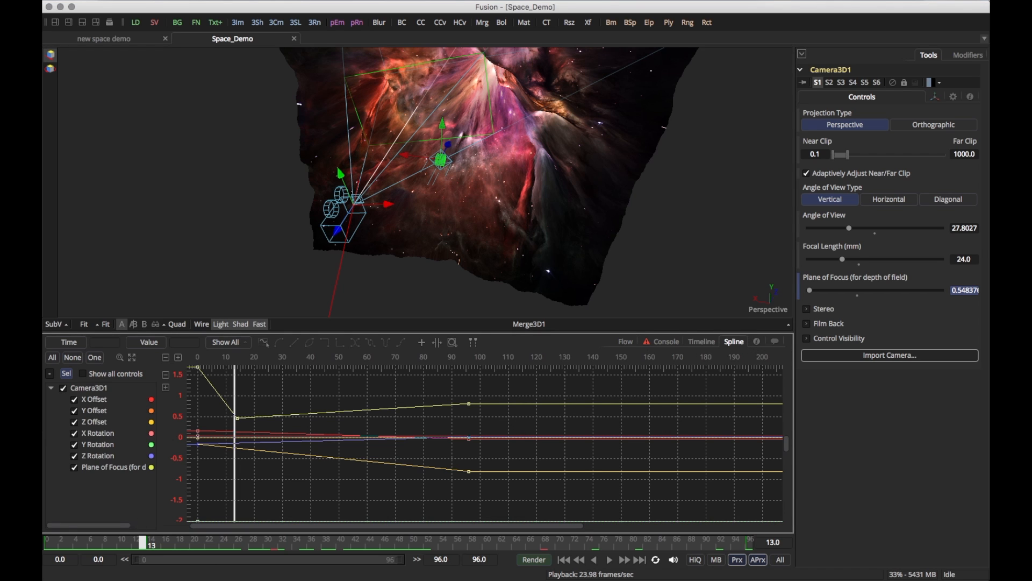
{"action": "left_click", "coordinate": [63, 388]}
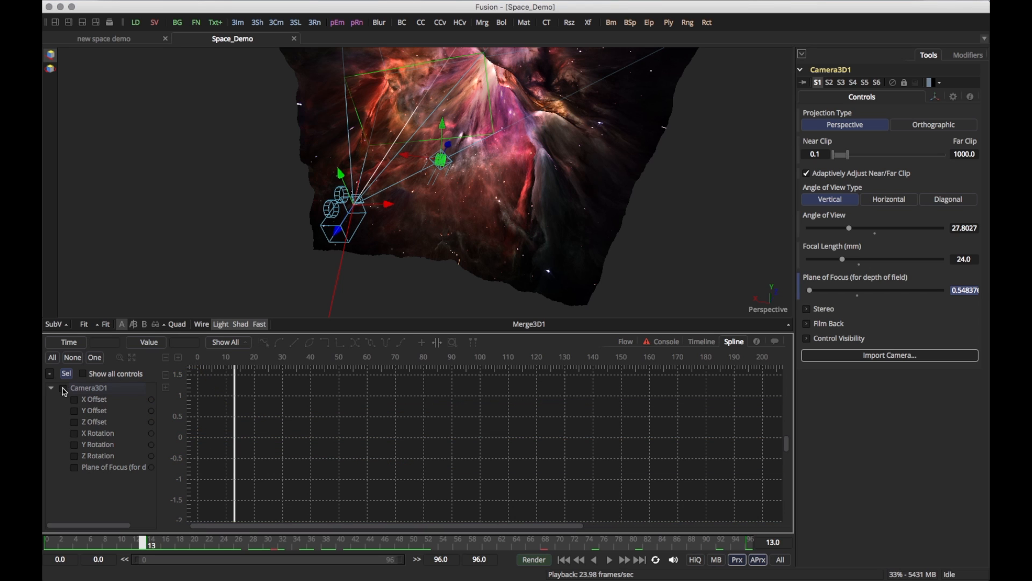
{"action": "left_click", "coordinate": [98, 400]}
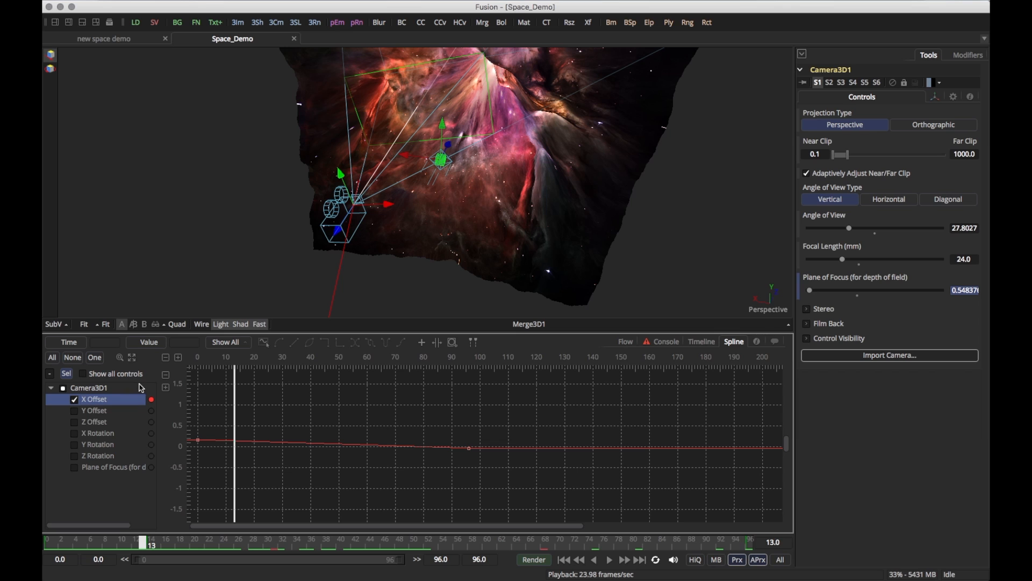
{"action": "left_click", "coordinate": [132, 358]}
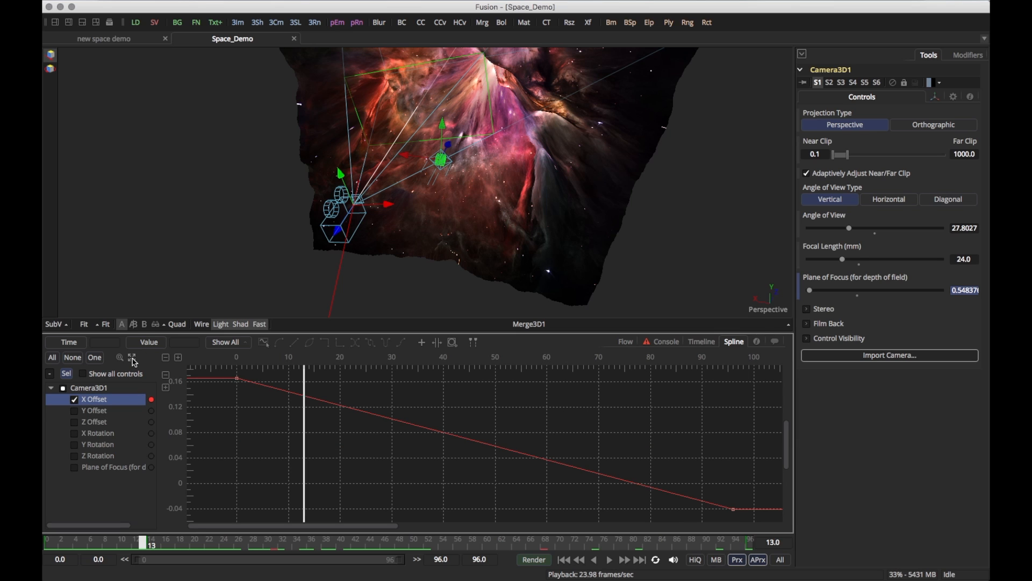
Smooth the X Offset keyframes at frames 0 and 96, angling the first one's handle steeply downward for a fast start.
{"action": "left_click_drag", "start_coordinate": [219, 397], "coordinate": [255, 372]}
{"action": "key", "text": "s"}
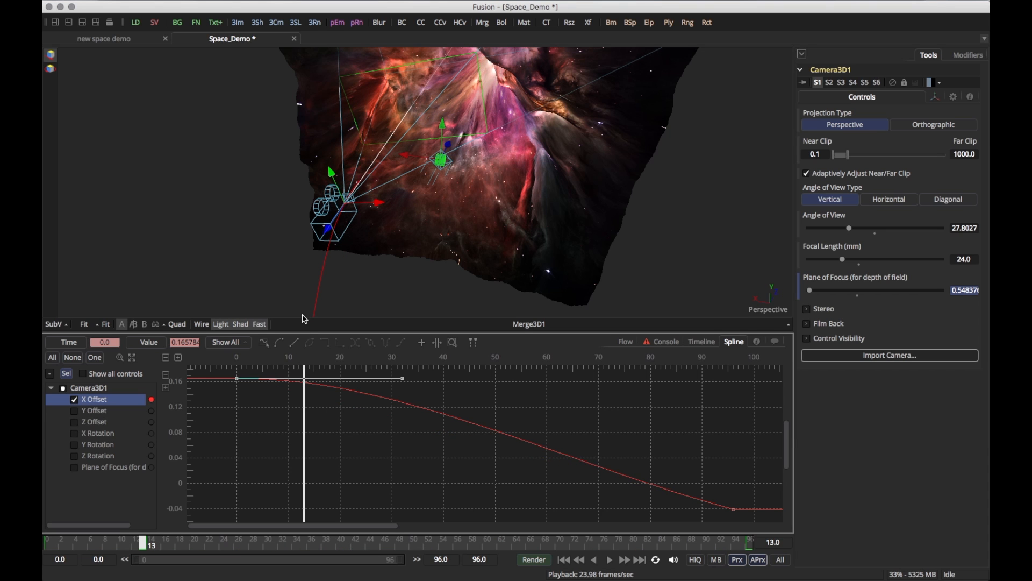
{"action": "left_click_drag", "start_coordinate": [265, 279], "coordinate": [285, 211]}
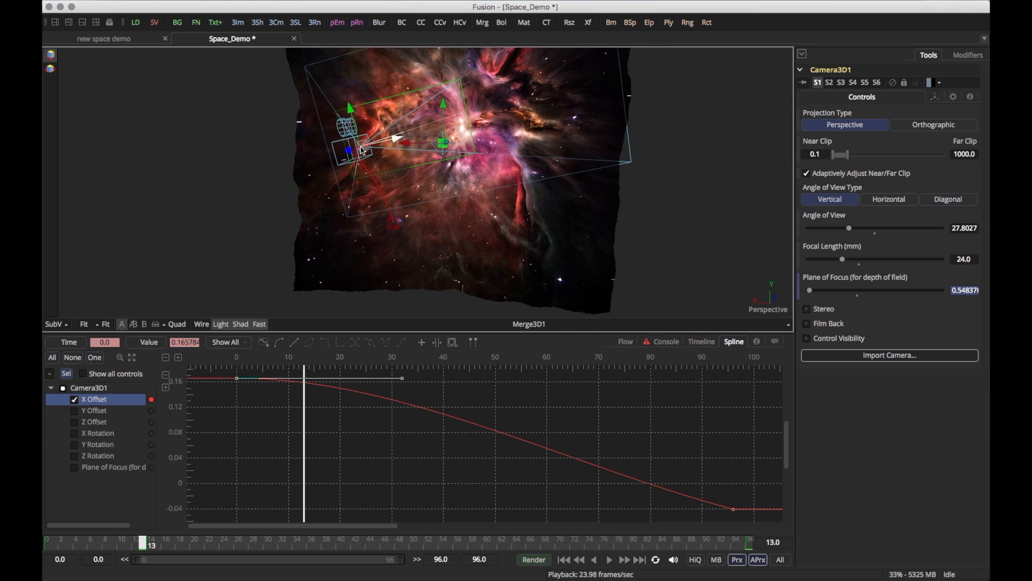
{"action": "left_click_drag", "start_coordinate": [402, 378], "coordinate": [358, 465]}
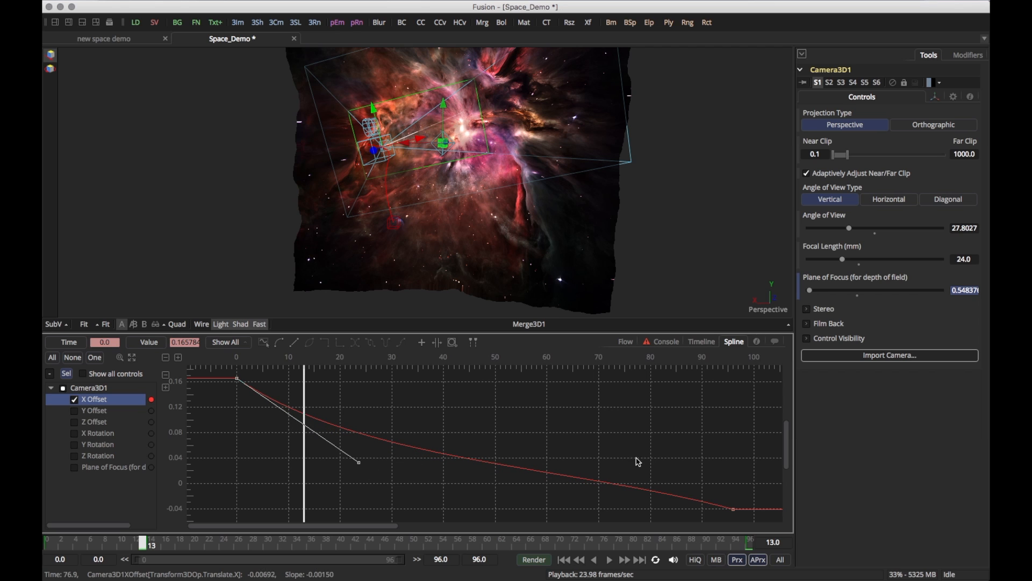
{"action": "left_click", "coordinate": [733, 508]}
{"action": "key", "text": "f"}
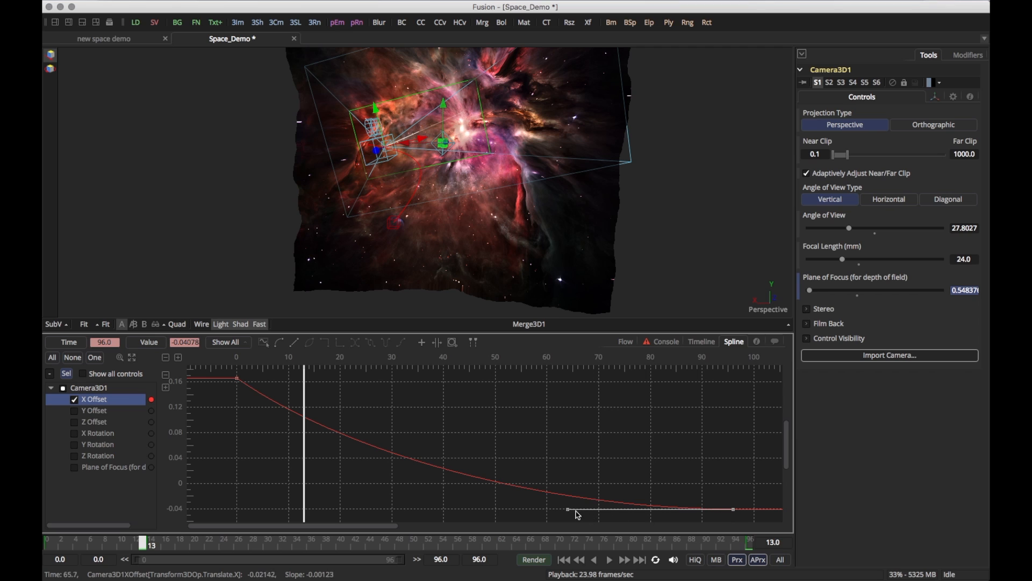
{"action": "left_click_drag", "start_coordinate": [744, 496], "coordinate": [720, 520]}
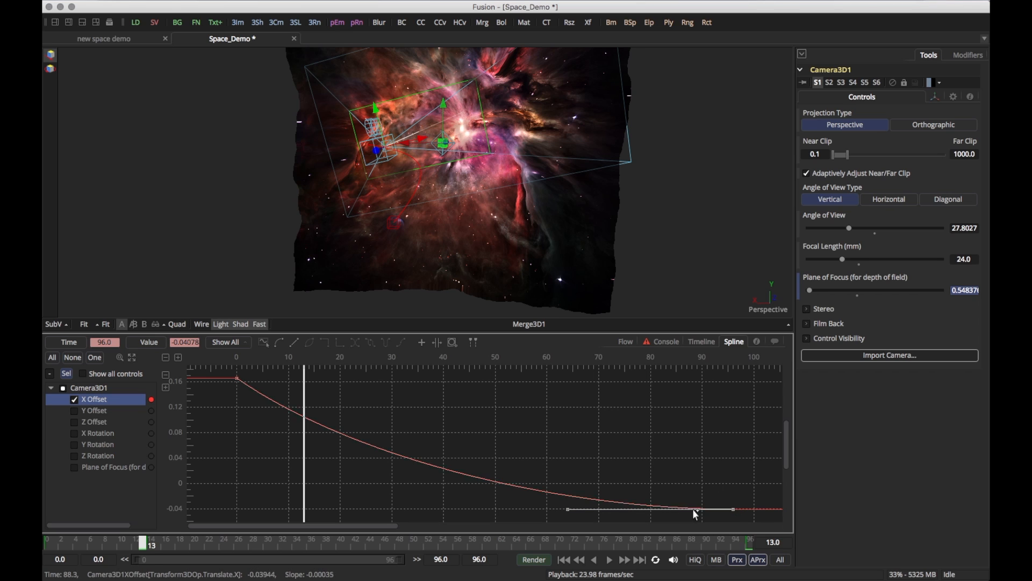
Set the X Offset ease-out at frame 0 to 15 and lengthen the ease-in at frame 96.
{"action": "key", "text": "t"}
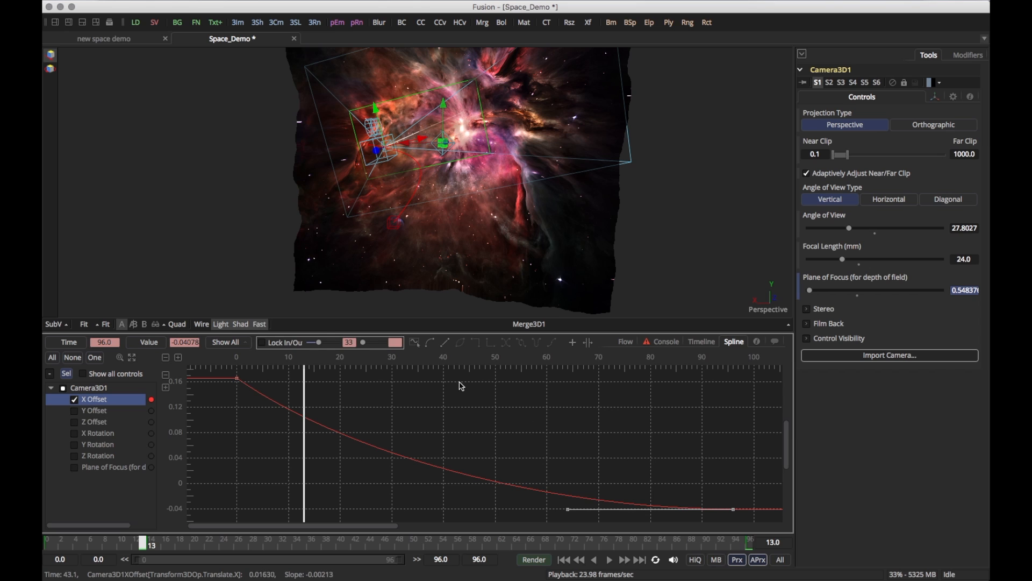
{"action": "mouse_move", "coordinate": [318, 345]}
{"action": "left_mouse_down"}
{"action": "mouse_move", "coordinate": [330, 344]}
{"action": "mouse_move", "coordinate": [316, 347]}
{"action": "left_mouse_up"}
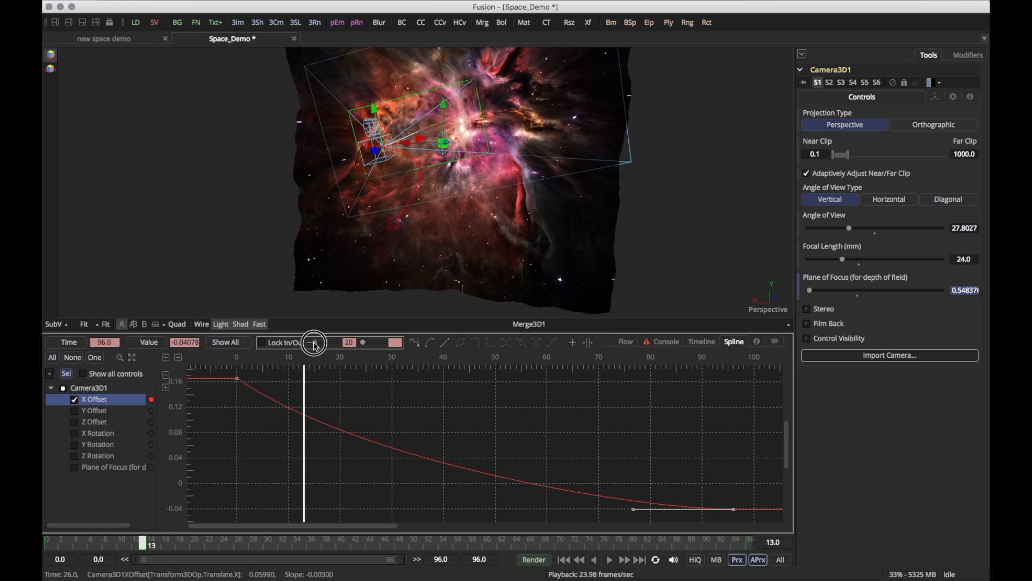
{"action": "left_click", "coordinate": [237, 379]}
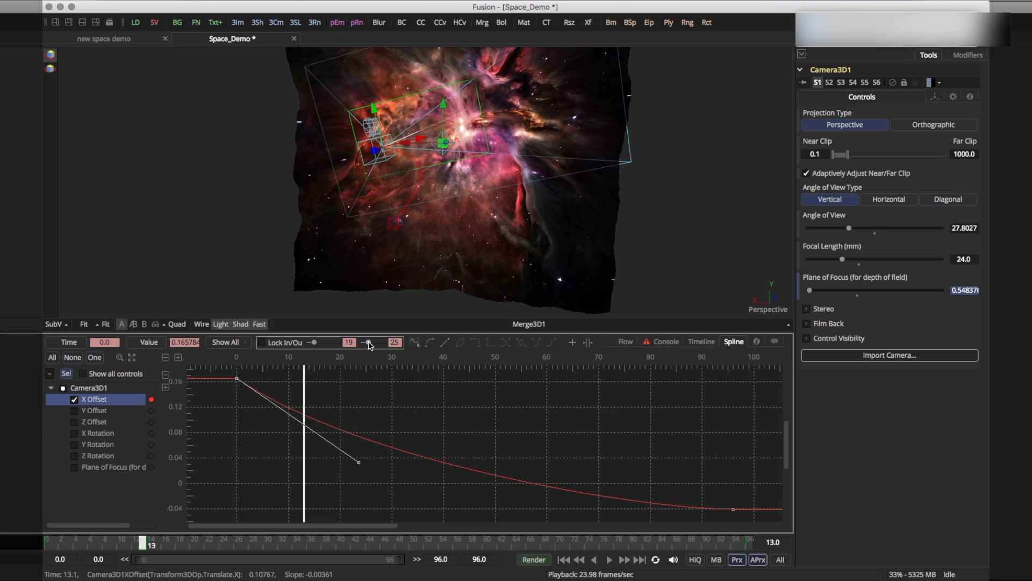
{"action": "left_click_drag", "start_coordinate": [369, 344], "coordinate": [367, 344]}
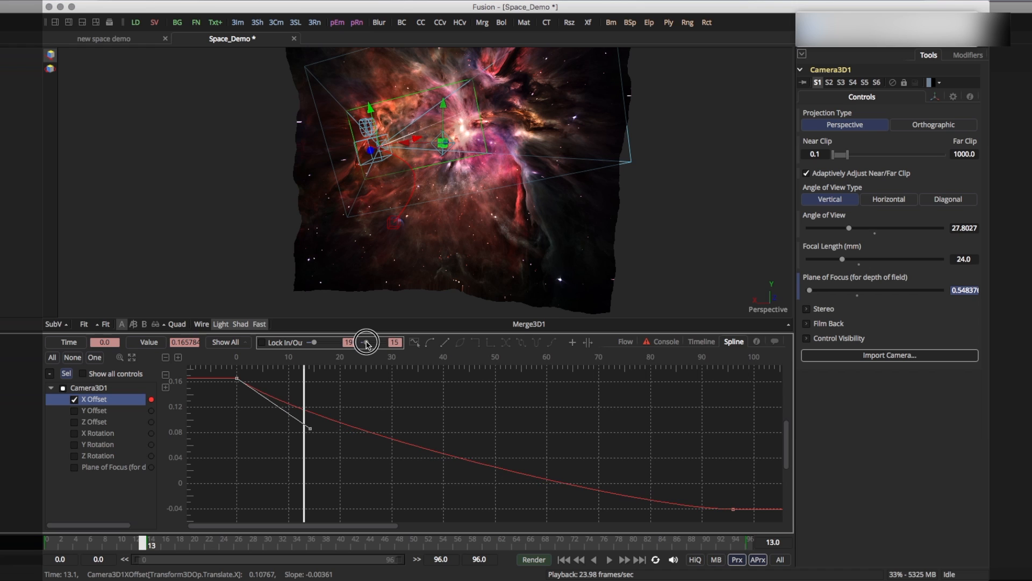
{"action": "left_click", "coordinate": [733, 508]}
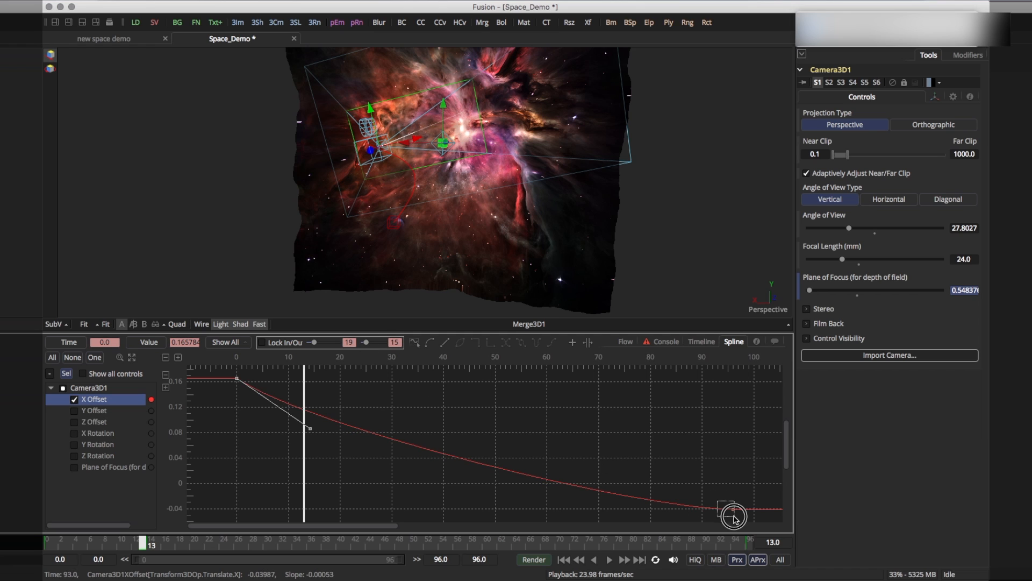
{"action": "left_click_drag", "start_coordinate": [314, 344], "coordinate": [324, 342]}
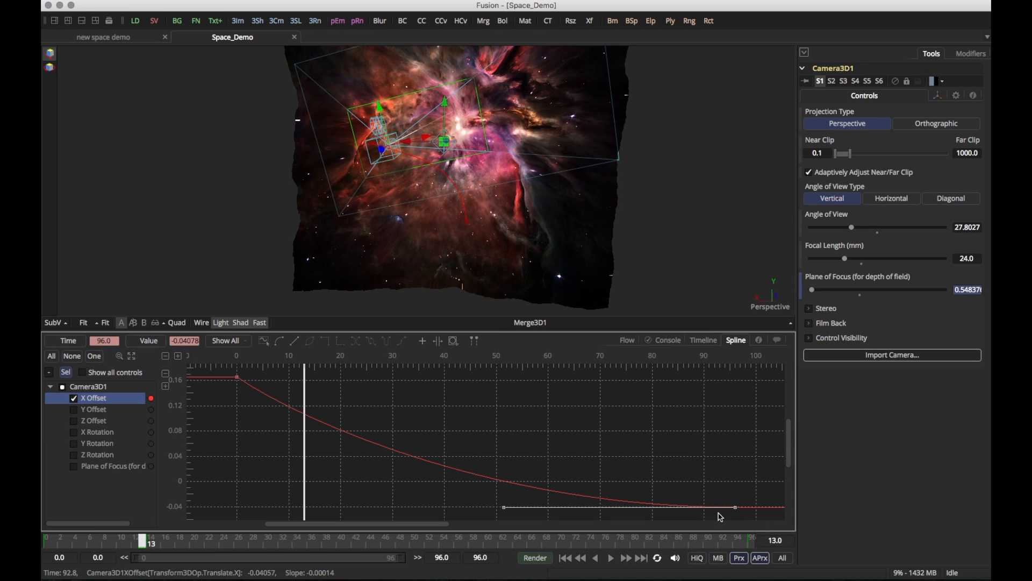
Isolate Camera3D1's Z Offset curve, fit it to the graph, and smooth its keyframes at frames 0 and 96.
{"action": "left_click_drag", "start_coordinate": [524, 245], "coordinate": [520, 226]}
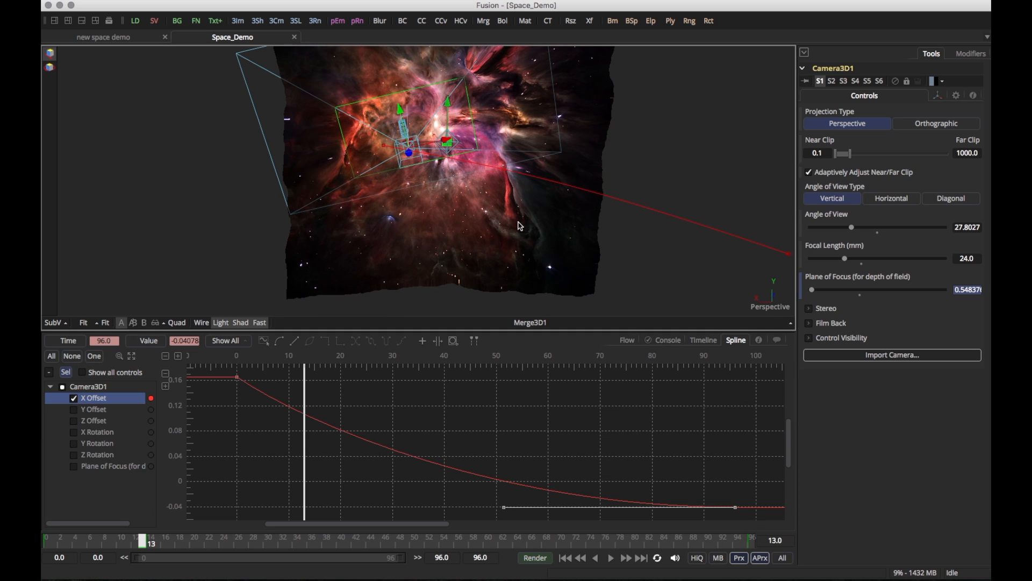
{"action": "left_click", "coordinate": [106, 422]}
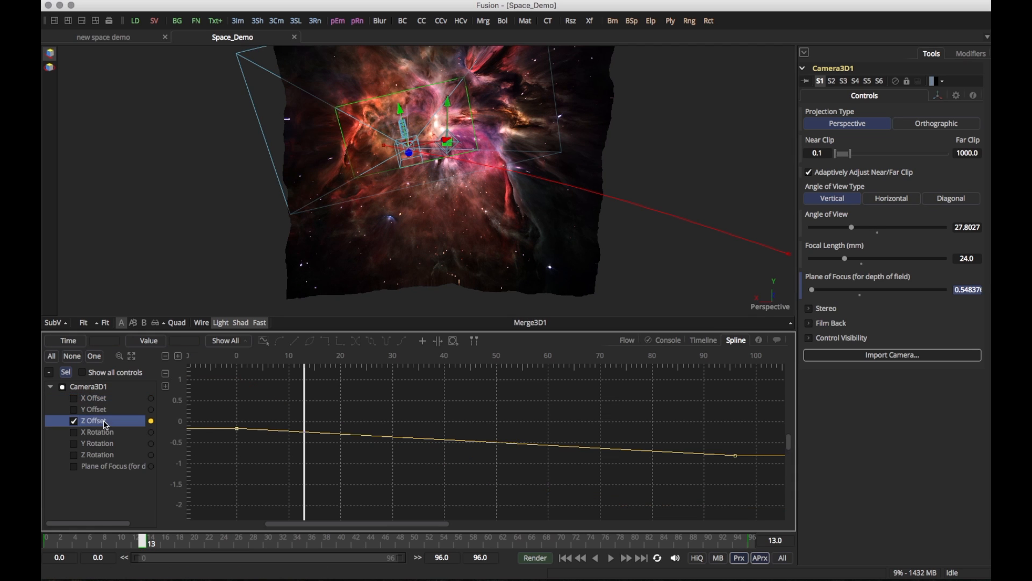
{"action": "left_click", "coordinate": [137, 359]}
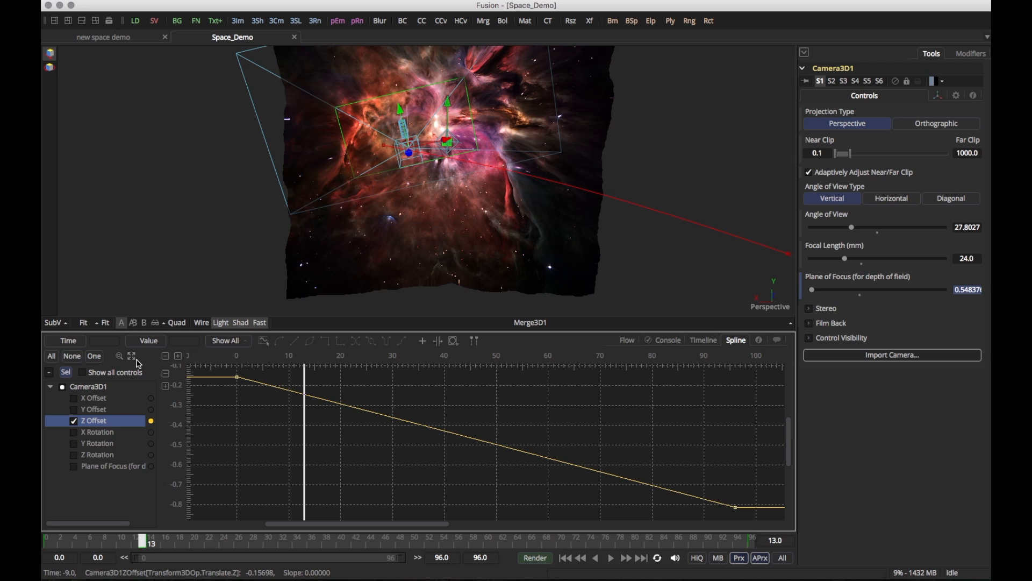
{"action": "left_click", "coordinate": [237, 377]}
{"action": "key", "text": "shift+s"}
{"action": "left_click", "coordinate": [735, 507]}
{"action": "key", "text": "shift+s"}
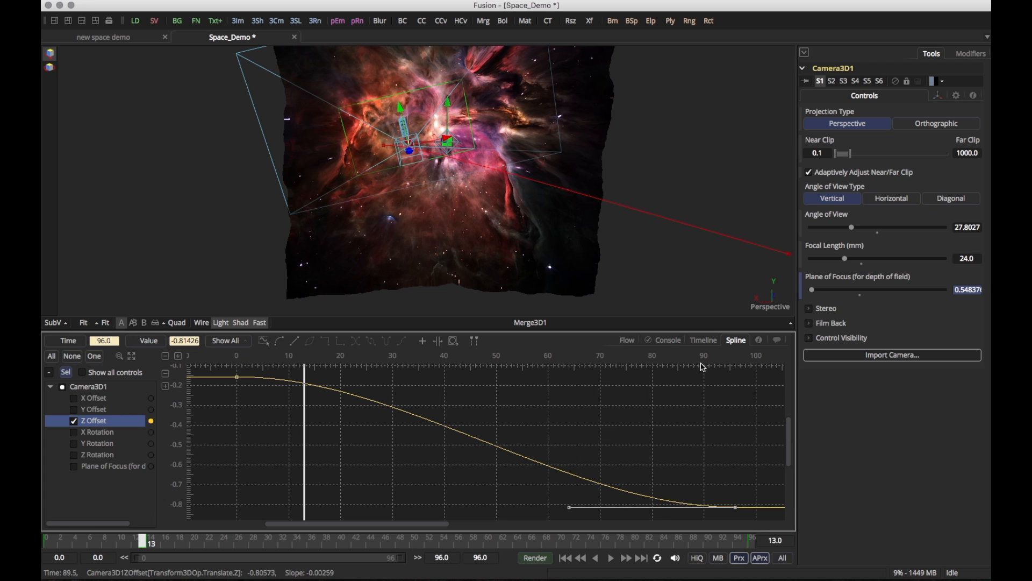
Fine-tune the Z Offset curve by lengthening the handle at frame 0 and lowering the handle at frame 96 slightly.
{"action": "left_click_drag", "start_coordinate": [633, 243], "coordinate": [609, 239]}
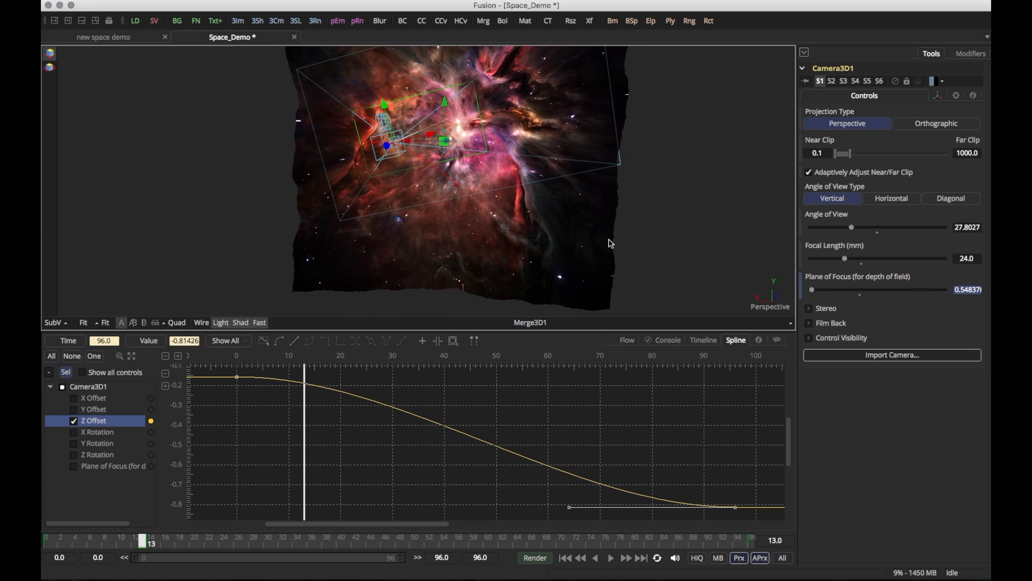
{"action": "left_click", "coordinate": [237, 376]}
{"action": "left_click_drag", "start_coordinate": [404, 376], "coordinate": [429, 377]}
{"action": "mouse_move", "coordinate": [409, 293]}
{"action": "left_mouse_down"}
{"action": "mouse_move", "coordinate": [440, 296]}
{"action": "mouse_move", "coordinate": [405, 291]}
{"action": "left_mouse_up"}
{"action": "left_click", "coordinate": [735, 507]}
{"action": "mouse_move", "coordinate": [569, 507]}
{"action": "left_mouse_down"}
{"action": "mouse_move", "coordinate": [569, 494]}
{"action": "mouse_move", "coordinate": [569, 509]}
{"action": "left_mouse_up"}
{"action": "mouse_move", "coordinate": [410, 282]}
{"action": "left_mouse_down"}
{"action": "mouse_move", "coordinate": [429, 259]}
{"action": "mouse_move", "coordinate": [412, 286]}
{"action": "left_mouse_up"}
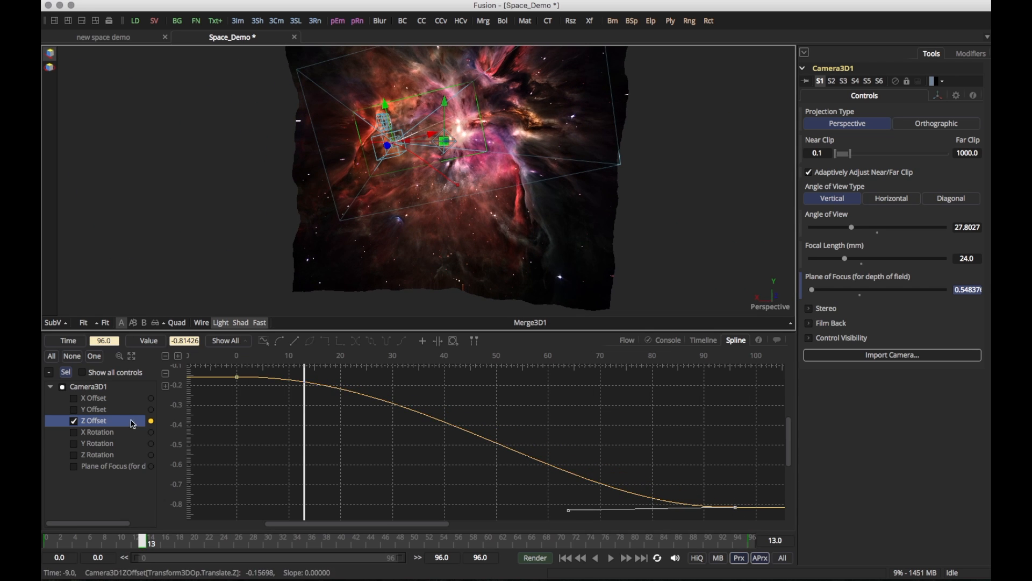
Isolate Camera3D1's Z Rotation curve, fit it to the graph, and smooth its keyframes at frames 0 and 96.
{"action": "left_click", "coordinate": [109, 433]}
{"action": "left_click", "coordinate": [103, 445]}
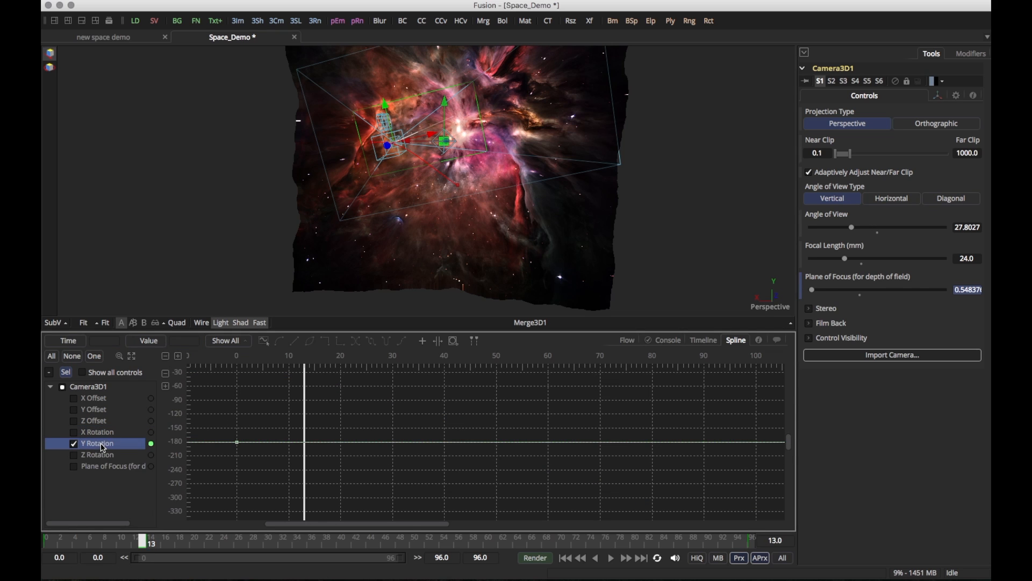
{"action": "left_click", "coordinate": [102, 455]}
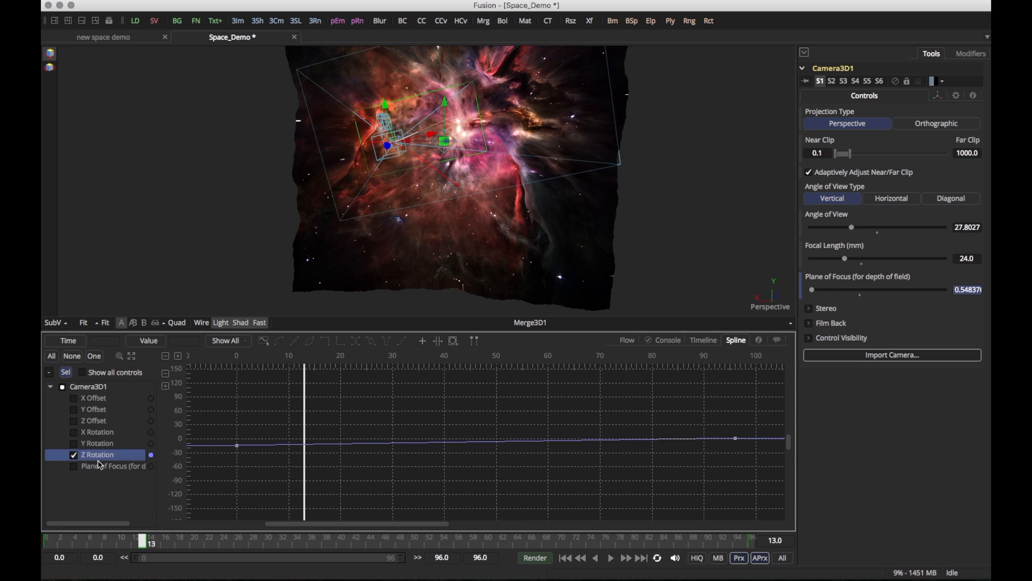
{"action": "left_click", "coordinate": [131, 356]}
{"action": "left_click_drag", "start_coordinate": [219, 485], "coordinate": [269, 526]}
{"action": "key", "text": "shift+s"}
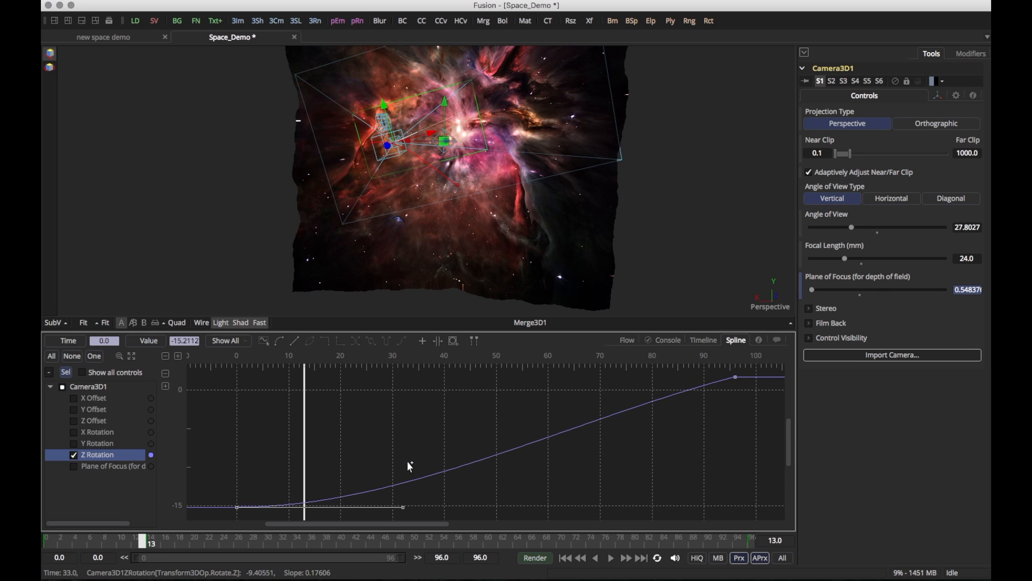
{"action": "left_click_drag", "start_coordinate": [743, 394], "coordinate": [723, 357]}
{"action": "key", "text": "shift+s"}
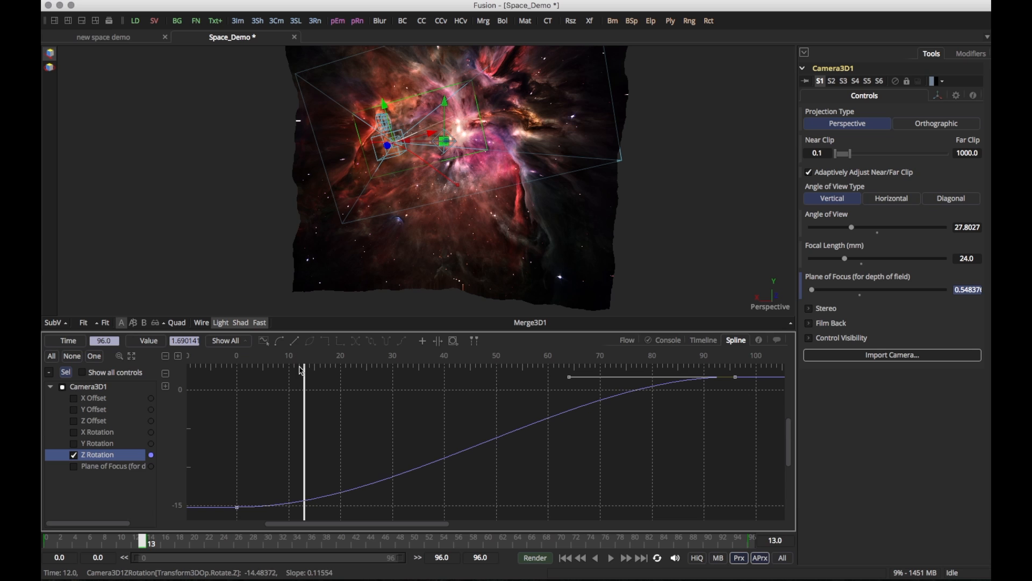
Set the ease-in of Camera3D1's Z Rotation curve at frame 96 to 75 and check the camera motion.
{"action": "left_click_drag", "start_coordinate": [304, 365], "coordinate": [511, 410]}
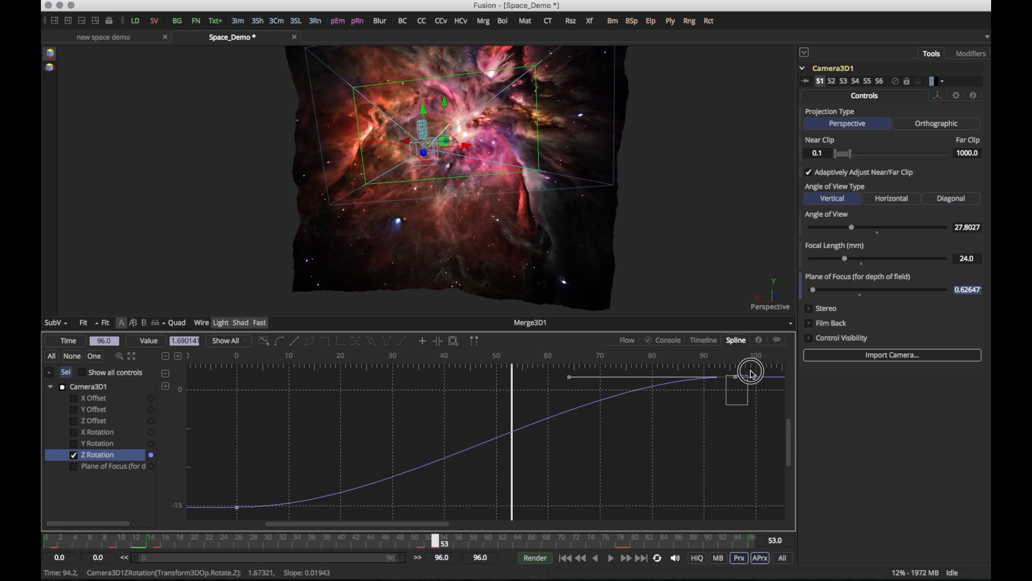
{"action": "key", "text": "t"}
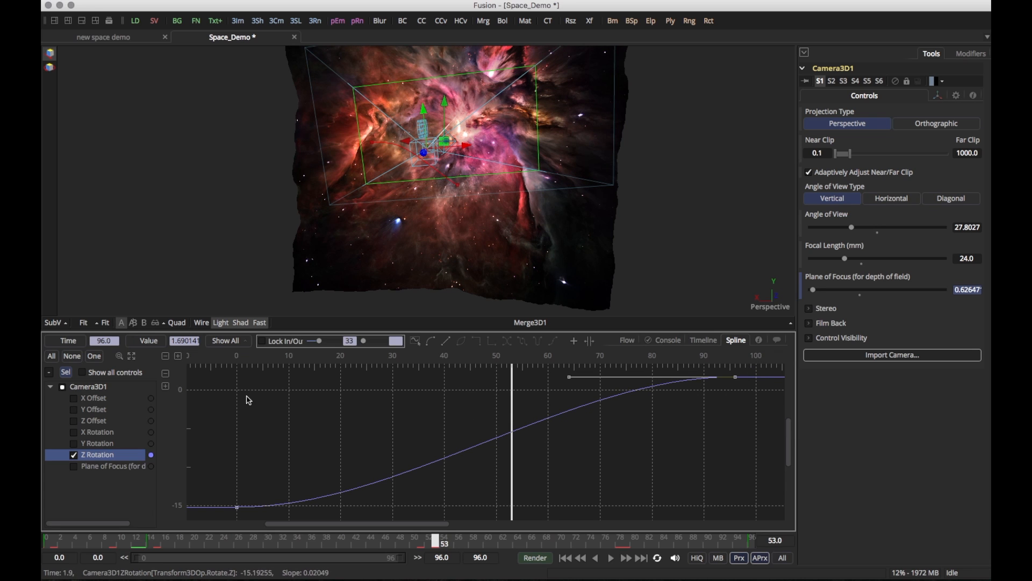
{"action": "left_click_drag", "start_coordinate": [321, 344], "coordinate": [334, 344]}
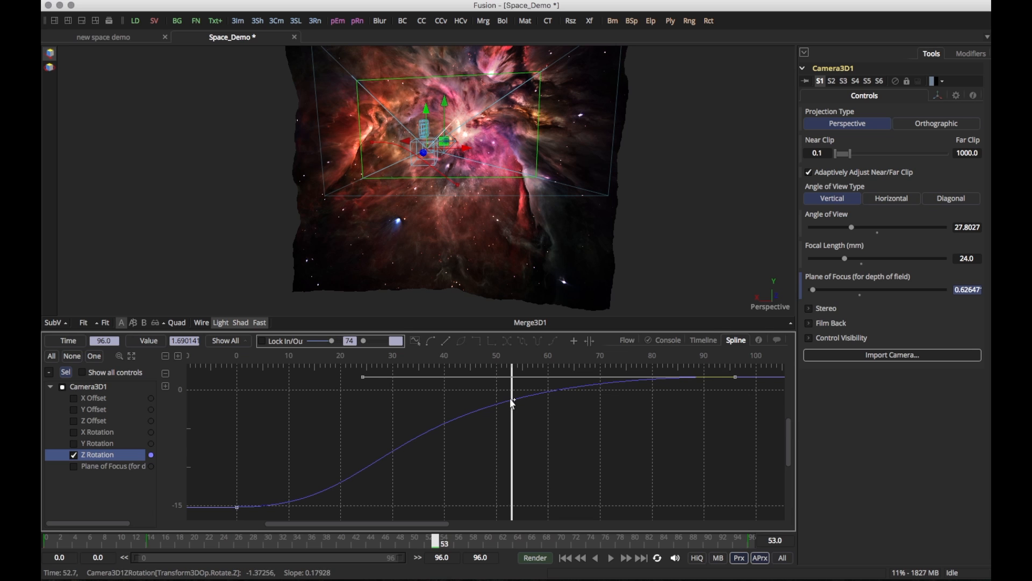
{"action": "left_click_drag", "start_coordinate": [511, 391], "coordinate": [662, 418]}
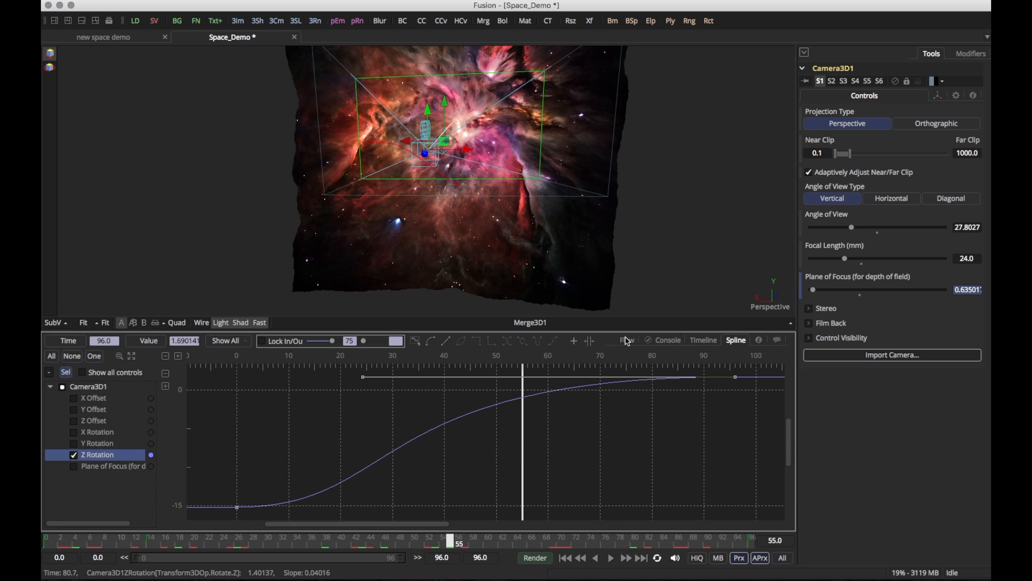
Return to the node flow and display the Renderer3D1 output in the viewer.
{"action": "left_click", "coordinate": [627, 341]}
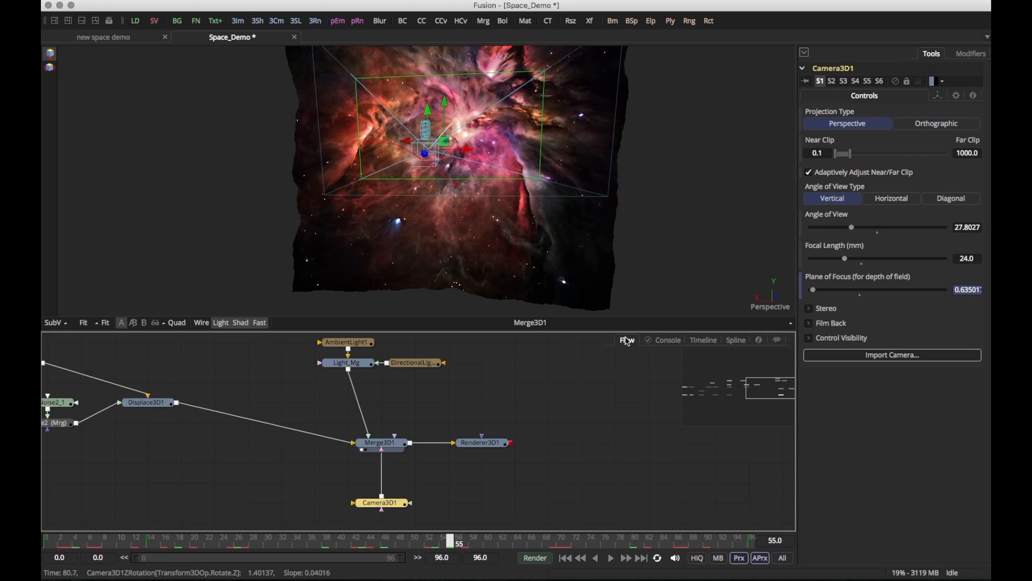
{"action": "left_click", "coordinate": [484, 442]}
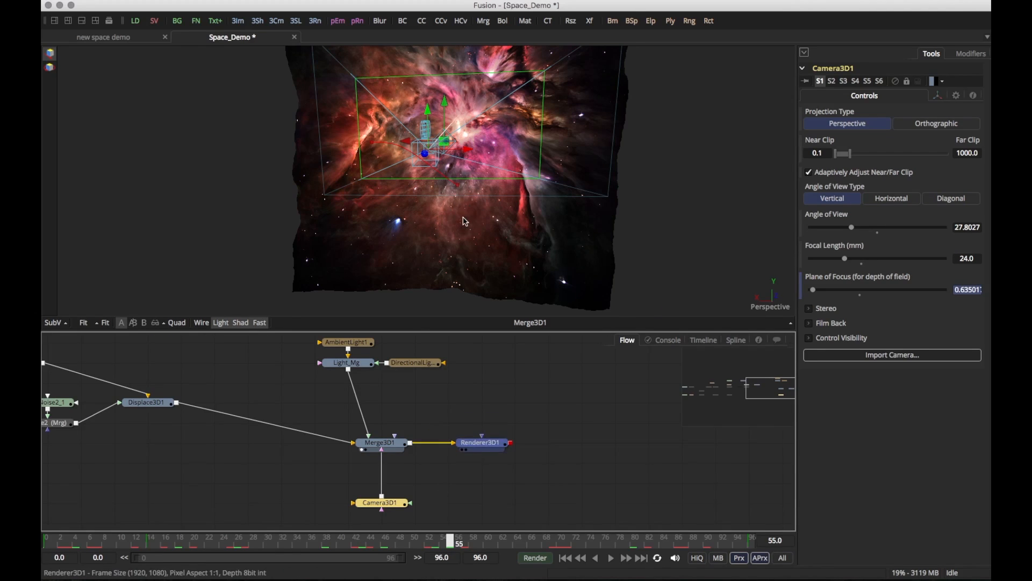
{"action": "key", "text": "1"}
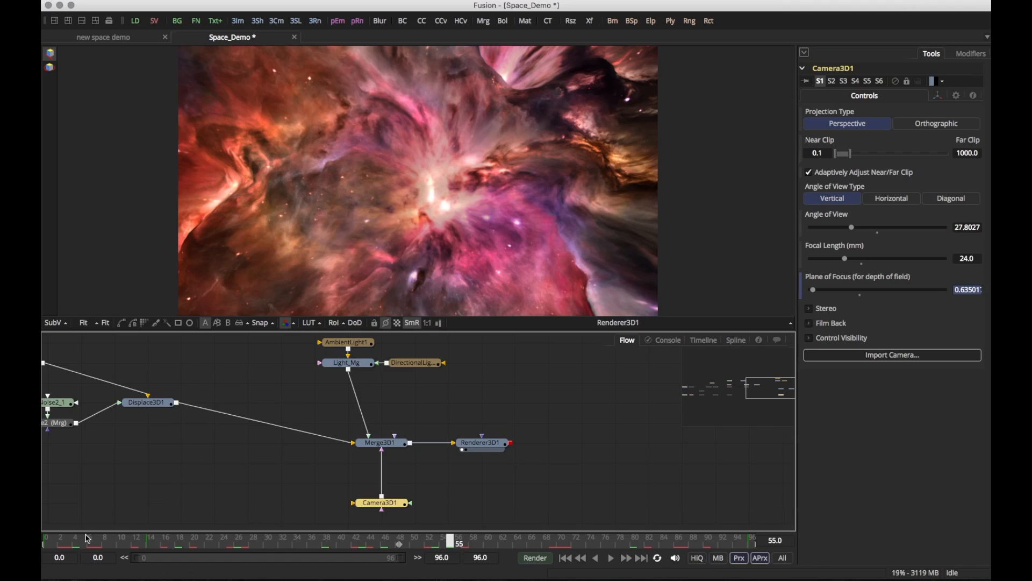
Review the rendered camera move at successive frames across the whole 0 to 96 range.
{"action": "left_click", "coordinate": [52, 544]}
{"action": "left_click", "coordinate": [97, 545]}
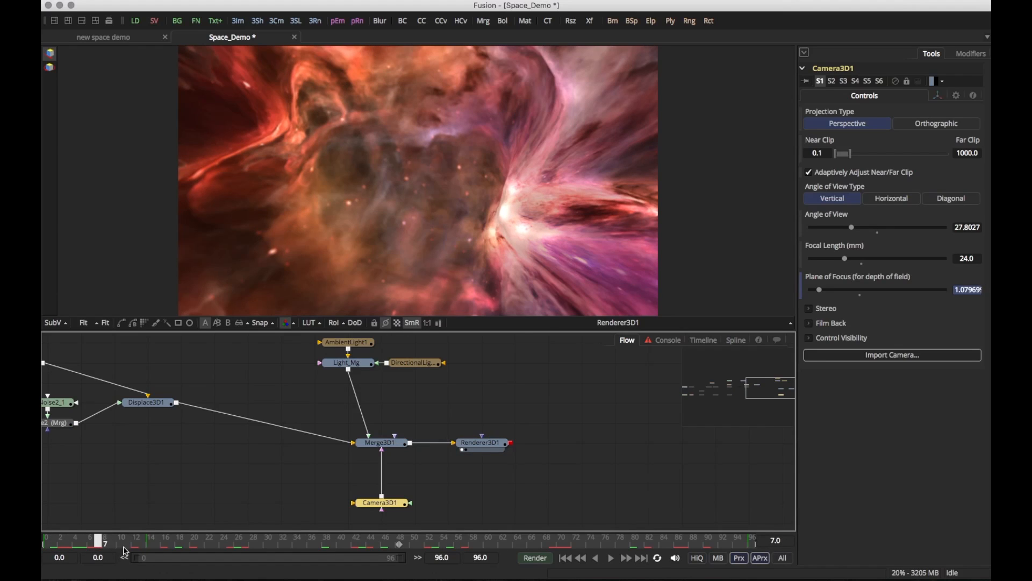
{"action": "left_click", "coordinate": [127, 544]}
{"action": "left_click", "coordinate": [184, 543]}
{"action": "left_click", "coordinate": [248, 545]}
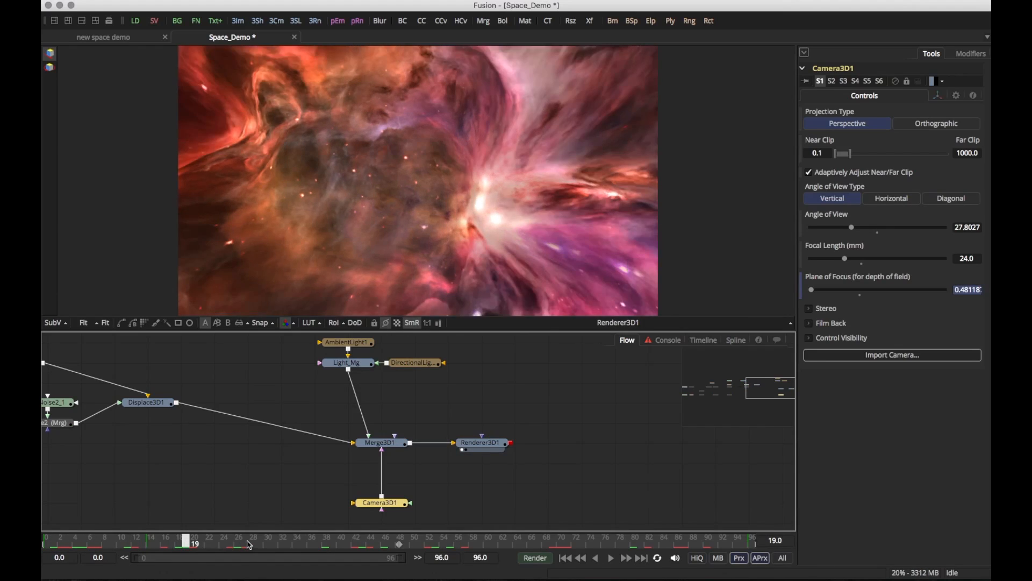
{"action": "left_click", "coordinate": [362, 544]}
{"action": "left_click", "coordinate": [440, 544]}
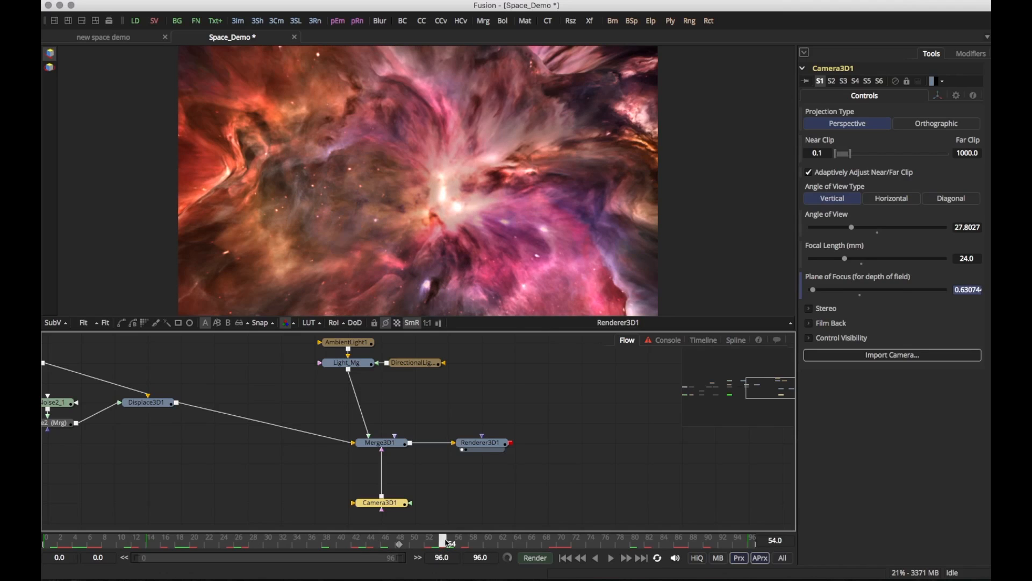
{"action": "left_click", "coordinate": [612, 544]}
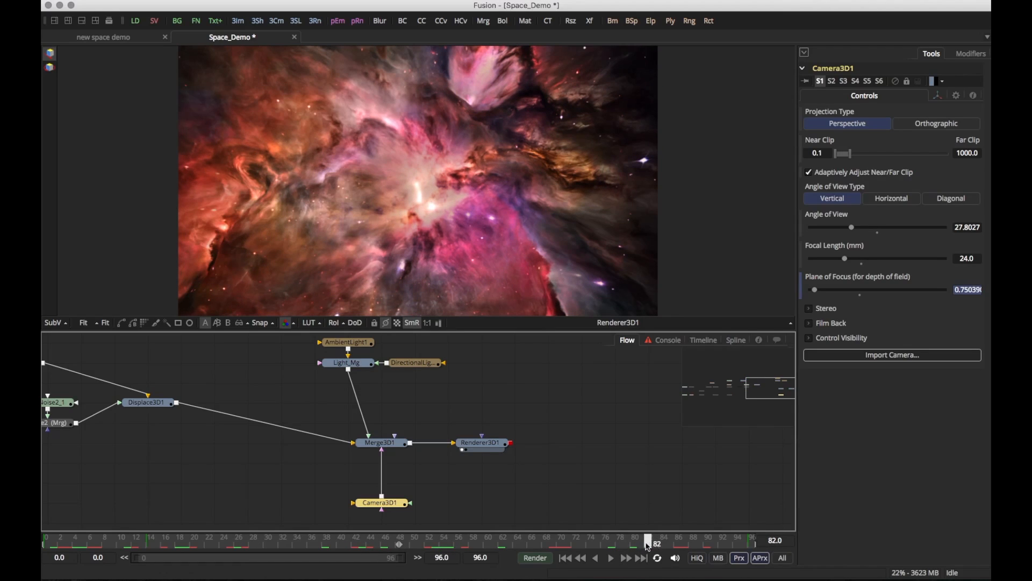
{"action": "left_click", "coordinate": [679, 544]}
{"action": "left_click", "coordinate": [709, 544]}
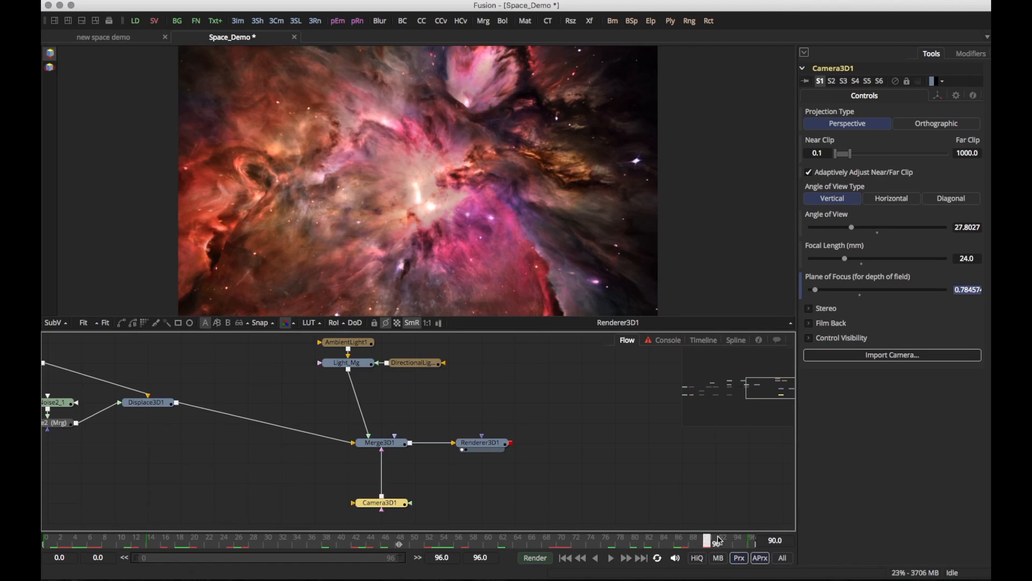
{"action": "left_click", "coordinate": [565, 543]}
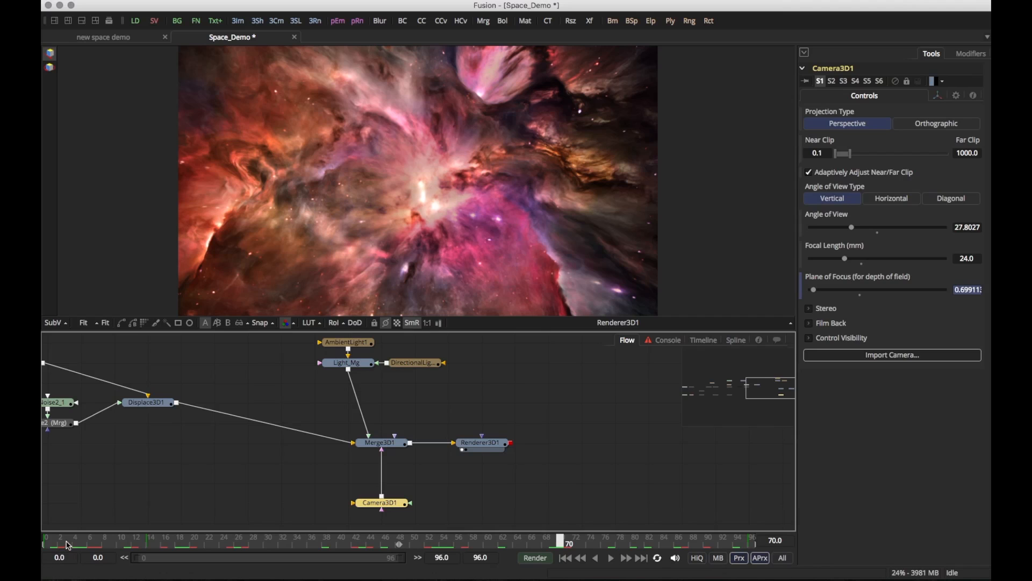
{"action": "left_click_drag", "start_coordinate": [79, 543], "coordinate": [178, 544]}
{"action": "left_click", "coordinate": [241, 545]}
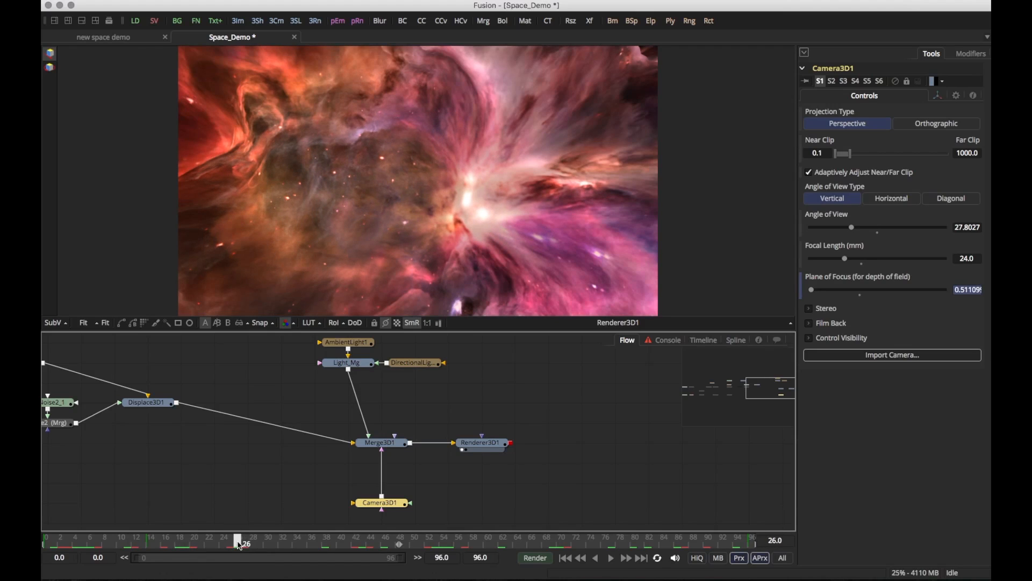
{"action": "left_click", "coordinate": [361, 544]}
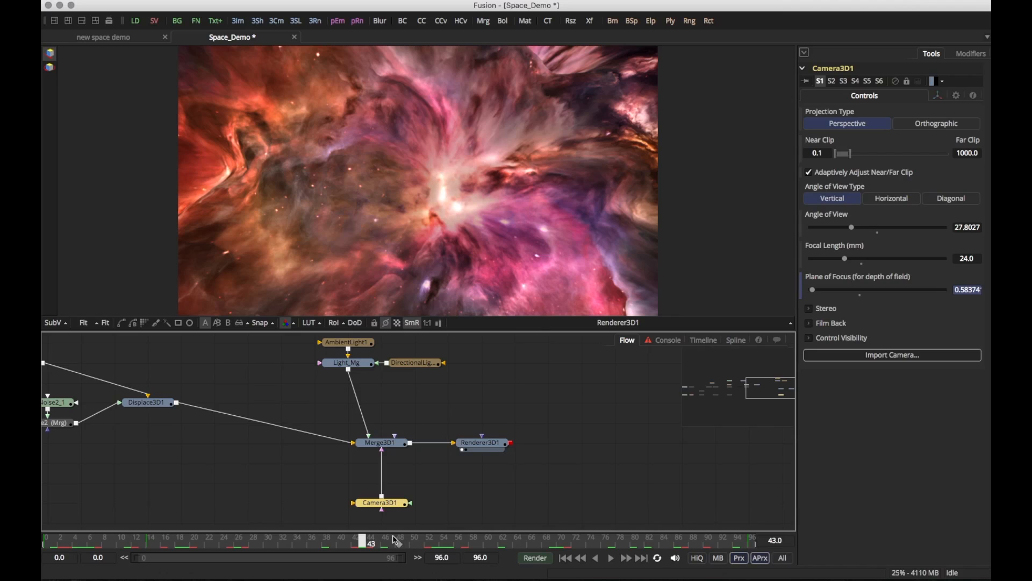
Connect Renderer3D1's output to BrightnessContrast1, the first node of the post-processing chain, after moving that node in line with the renderer.
{"action": "left_click_drag", "start_coordinate": [439, 396], "coordinate": [169, 373]}
{"action": "left_click", "coordinate": [236, 400]}
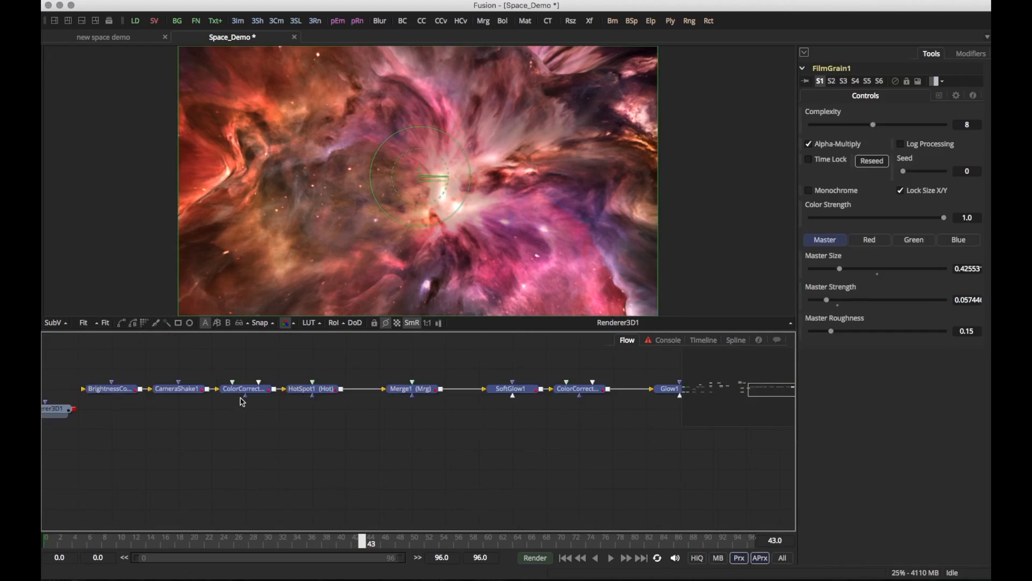
{"action": "left_click_drag", "start_coordinate": [109, 389], "coordinate": [143, 408]}
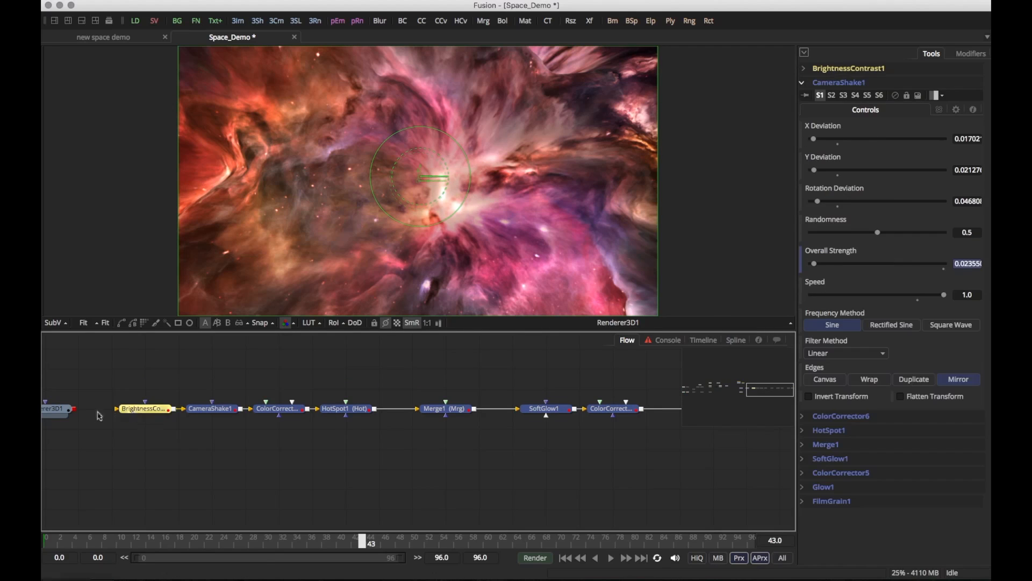
{"action": "left_click_drag", "start_coordinate": [74, 409], "coordinate": [116, 408]}
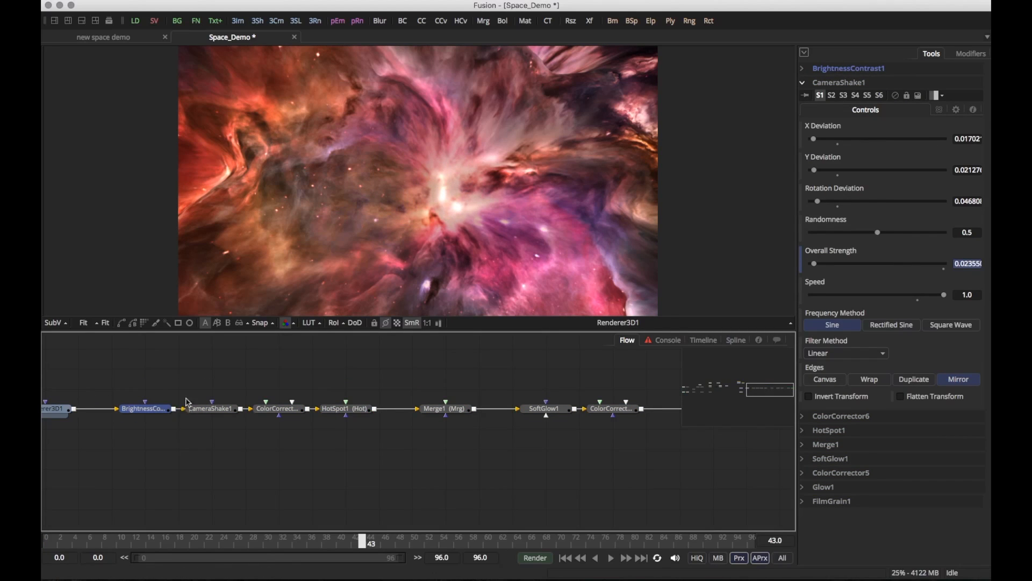
Go to frame 94 and display the final FilmGrain1 output in the viewer.
{"action": "scroll", "coordinate": [98, 369], "scroll_direction": "left", "scroll_amount": 3}
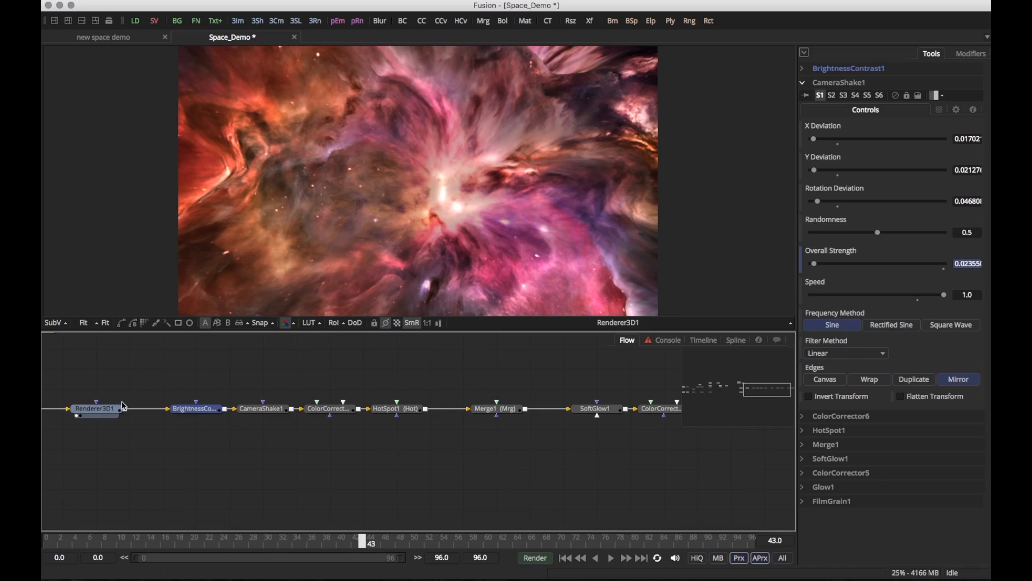
{"action": "scroll", "coordinate": [208, 373], "scroll_direction": "down", "scroll_amount": 1}
{"action": "scroll", "coordinate": [209, 378], "scroll_direction": "down", "scroll_amount": 3}
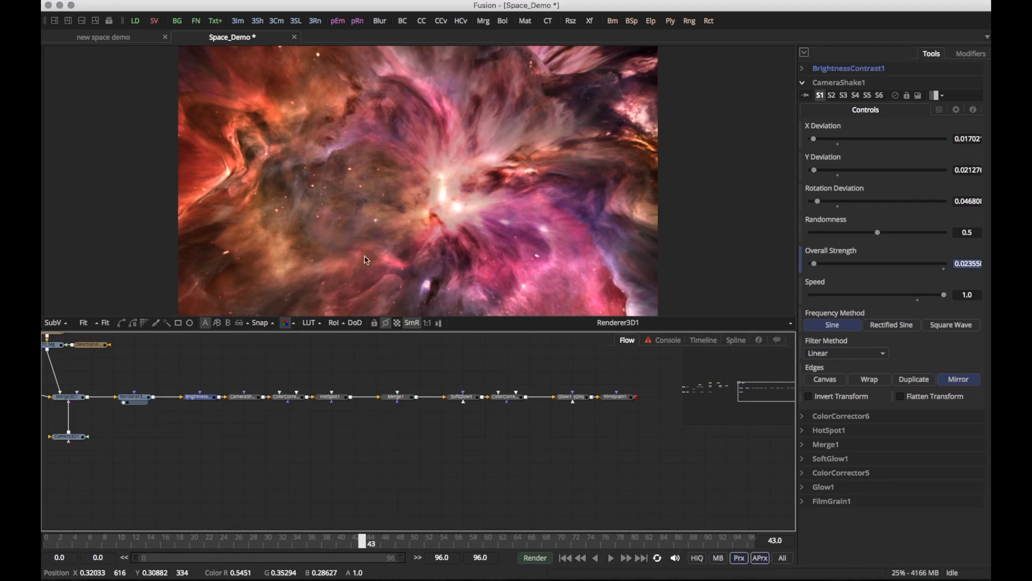
{"action": "left_click_drag", "start_coordinate": [362, 541], "coordinate": [738, 548]}
{"action": "left_click_drag", "start_coordinate": [593, 446], "coordinate": [506, 448]}
{"action": "left_click_drag", "start_coordinate": [534, 400], "coordinate": [505, 245]}
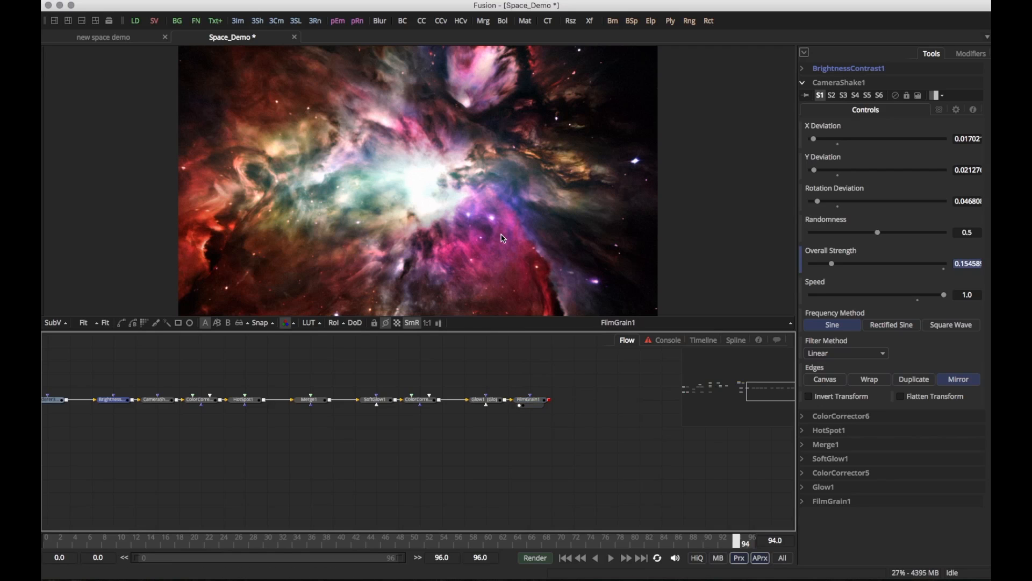
Inspect CameraShake1's Overall Strength from frame 0 to 96 and examine its full animation curve fitted to the graph.
{"action": "left_click", "coordinate": [161, 401]}
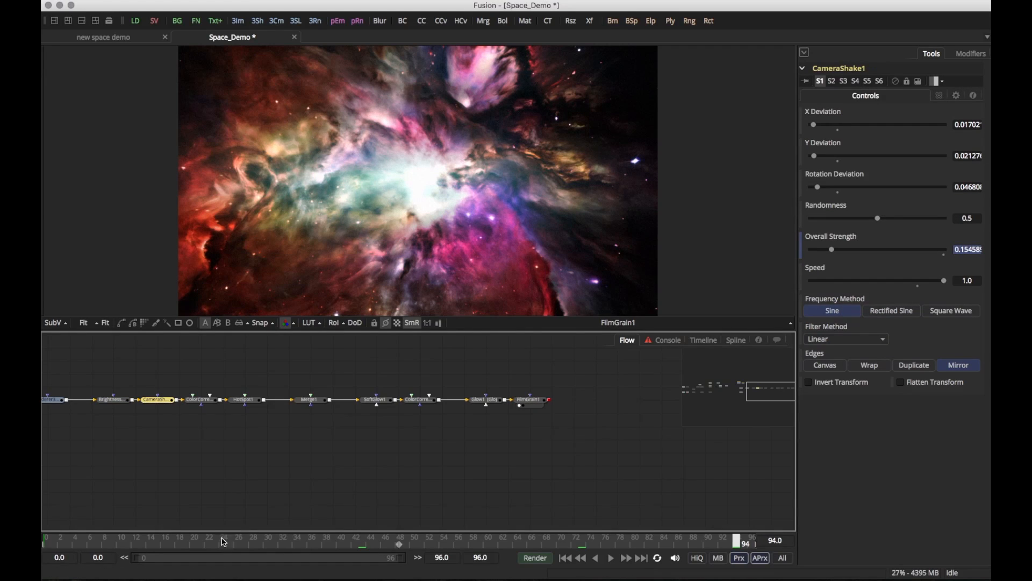
{"action": "left_click", "coordinate": [51, 547]}
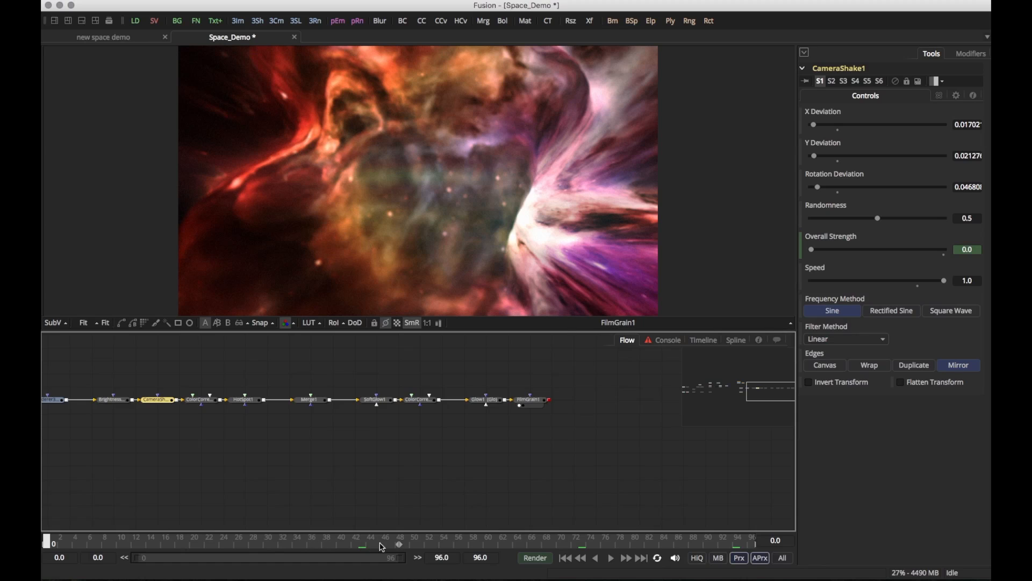
{"action": "left_click_drag", "start_coordinate": [434, 547], "coordinate": [807, 539]}
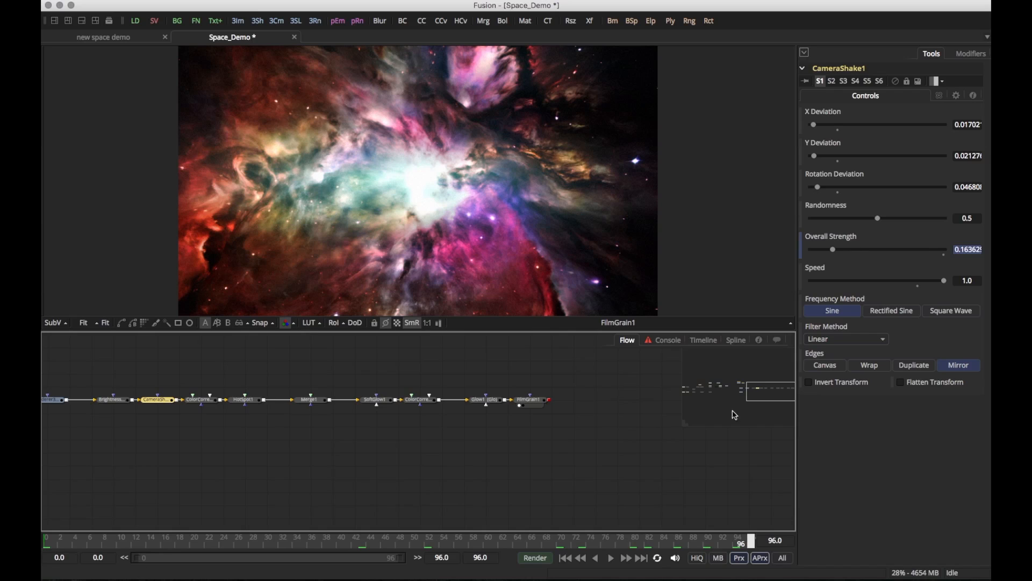
{"action": "left_click", "coordinate": [737, 340]}
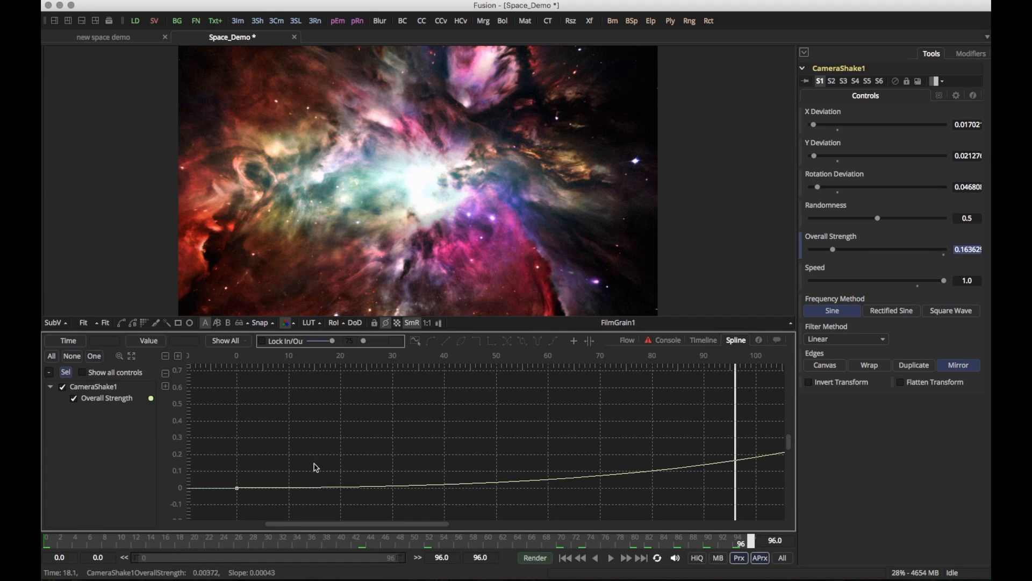
{"action": "left_click", "coordinate": [131, 356]}
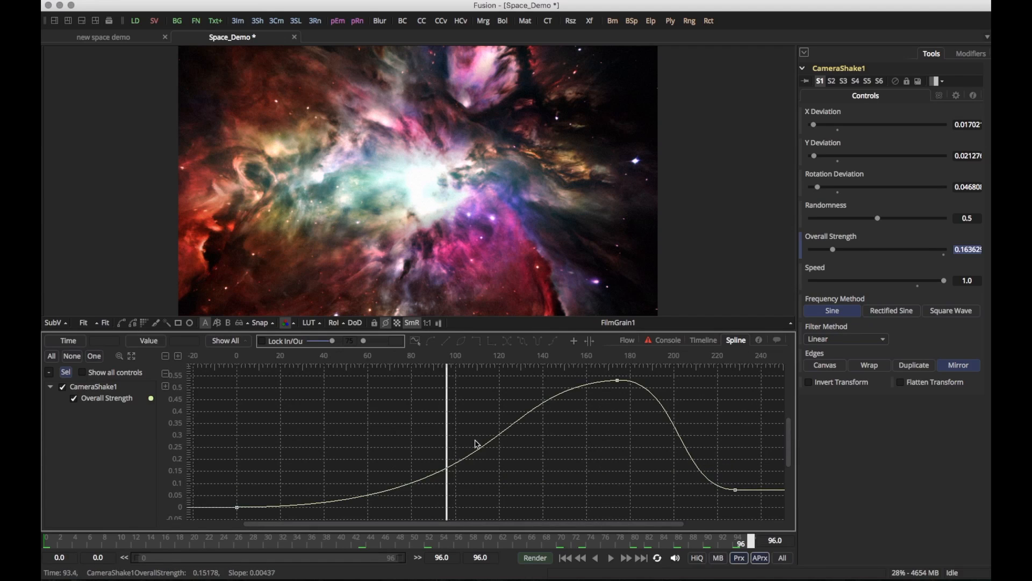
{"action": "left_click_drag", "start_coordinate": [448, 398], "coordinate": [617, 400]}
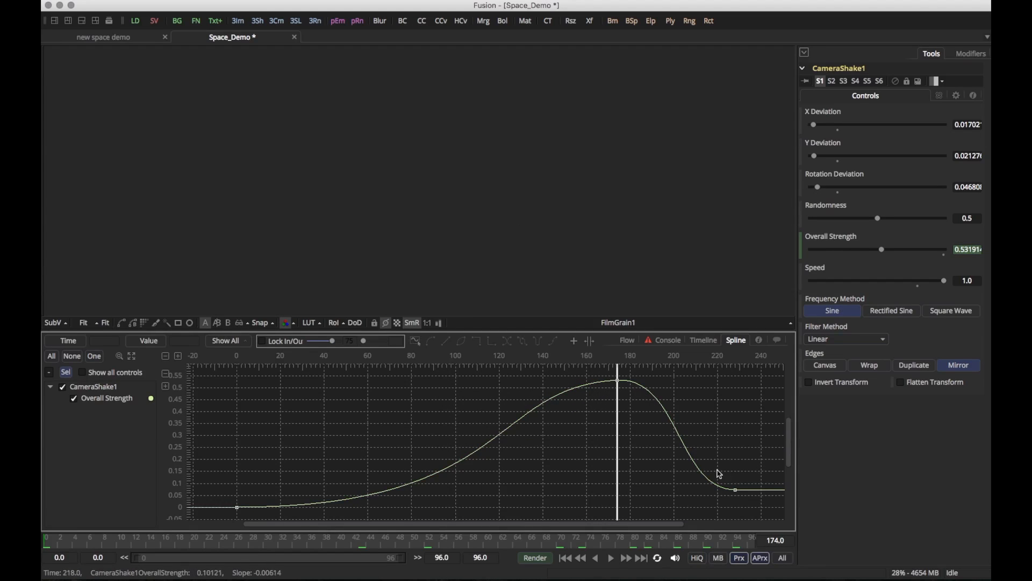
{"action": "left_click_drag", "start_coordinate": [617, 463], "coordinate": [464, 478]}
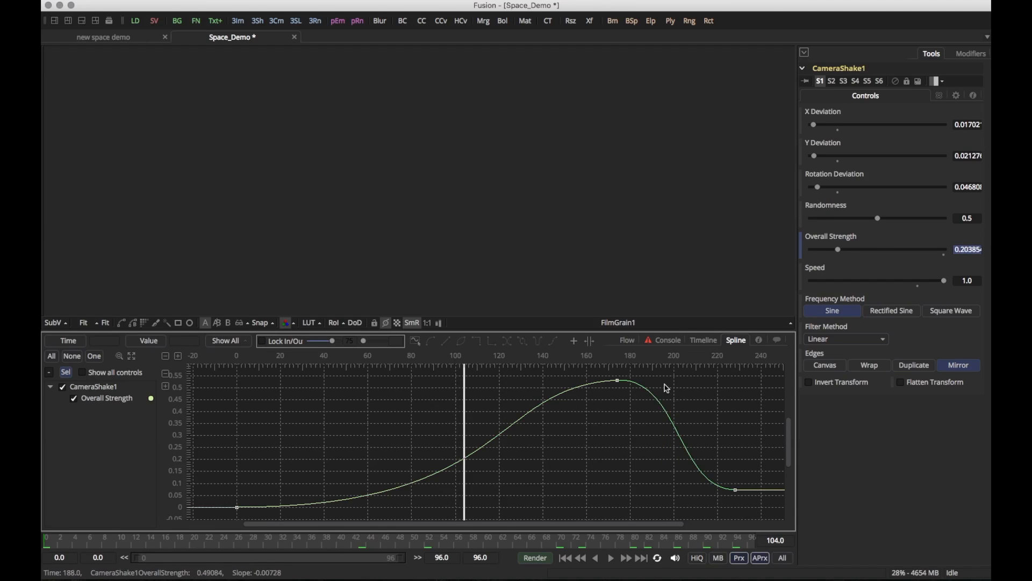
Return to the node flow and review the FilmGrain1 result at early, middle and late frames, along with its upstream nodes.
{"action": "left_click", "coordinate": [625, 343]}
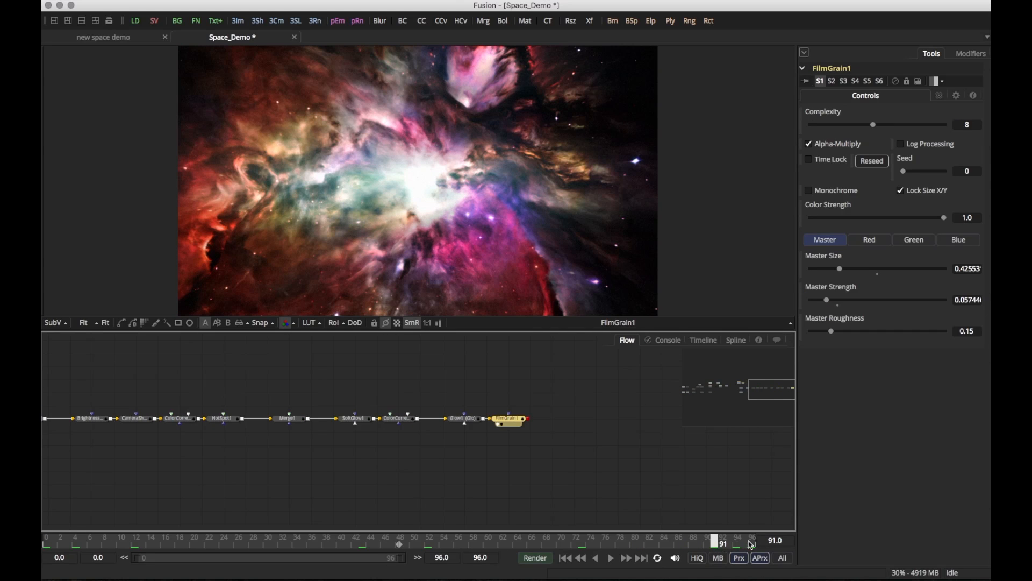
{"action": "left_click", "coordinate": [751, 544]}
{"action": "left_click_drag", "start_coordinate": [749, 544], "coordinate": [737, 543]}
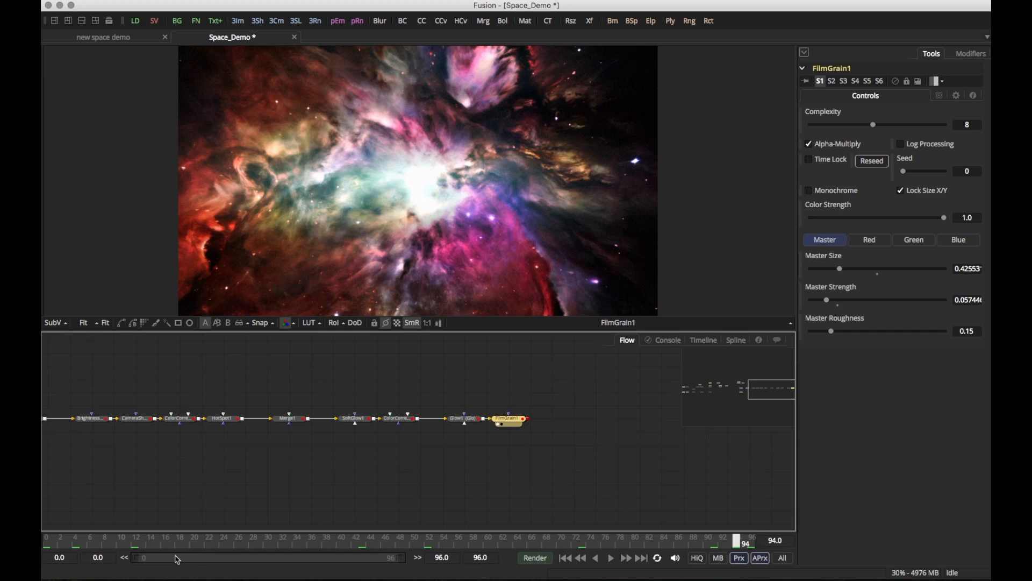
{"action": "left_click", "coordinate": [138, 544]}
{"action": "left_click", "coordinate": [78, 543]}
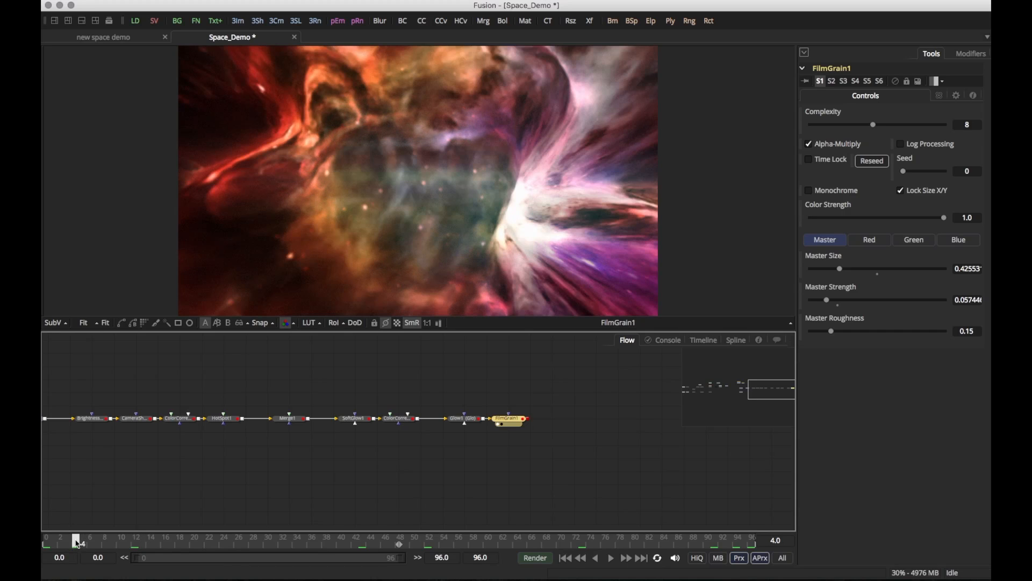
{"action": "left_click", "coordinate": [430, 545]}
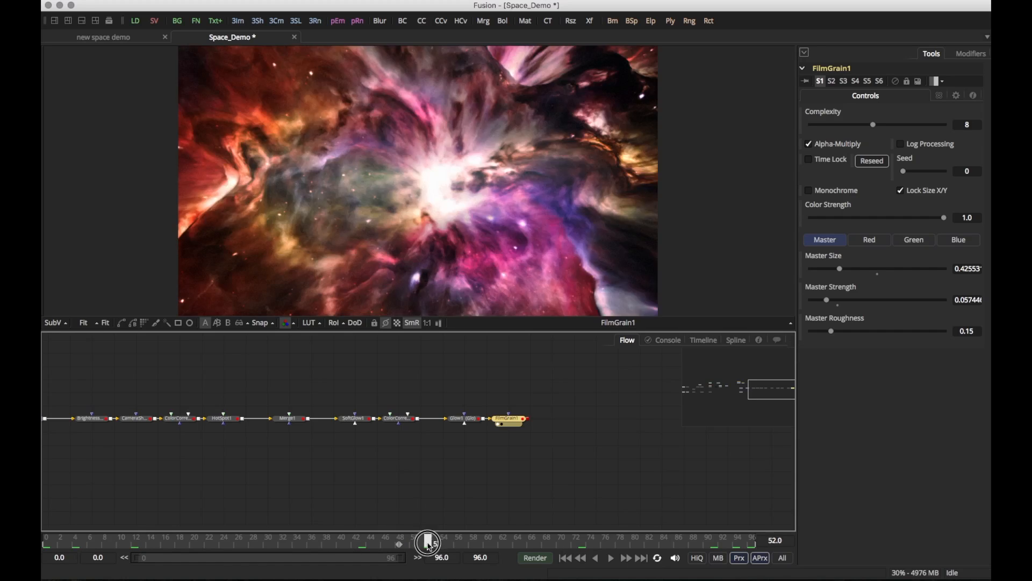
{"action": "left_click", "coordinate": [582, 544]}
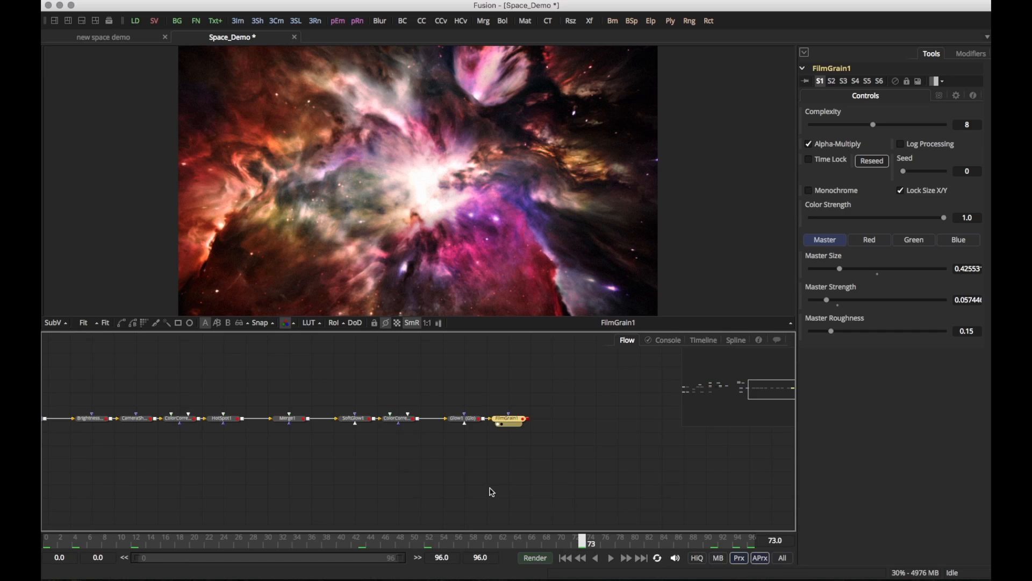
{"action": "left_click_drag", "start_coordinate": [373, 462], "coordinate": [516, 459]}
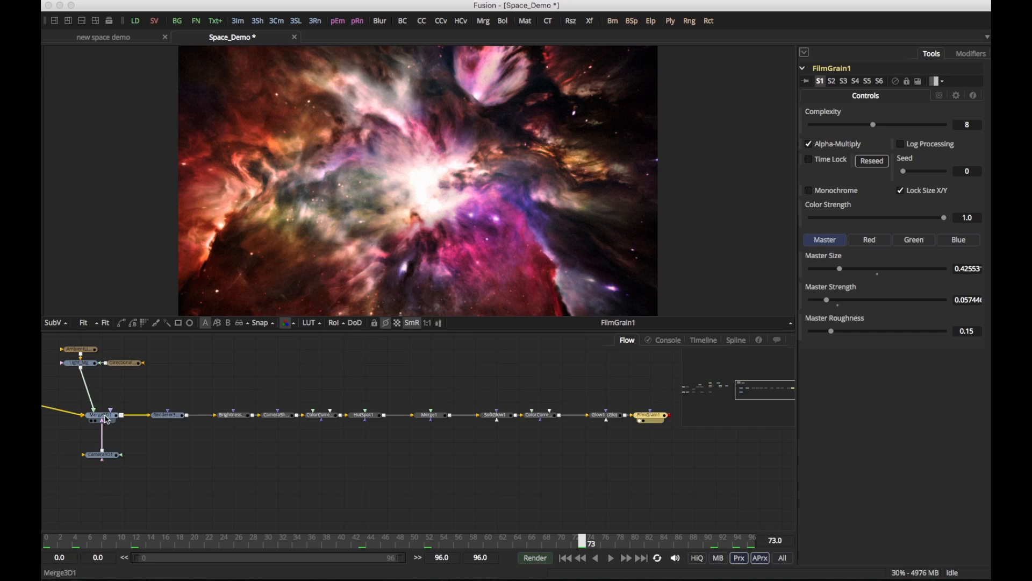
{"action": "left_click_drag", "start_coordinate": [104, 417], "coordinate": [411, 220]}
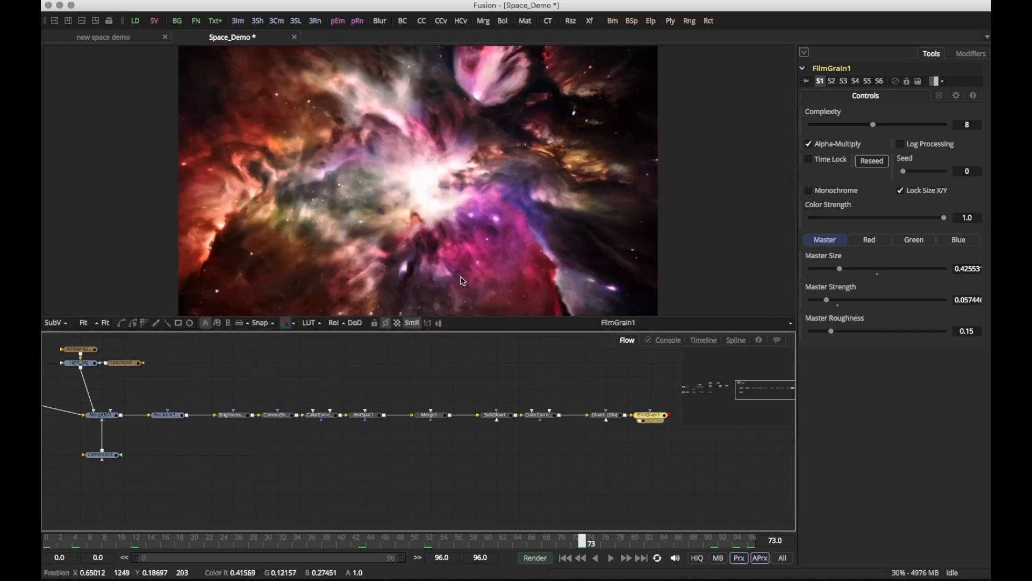
Switch to the Space_Jump movie in the media player and scrub through it.
{"action": "key", "text": "super+Tab"}
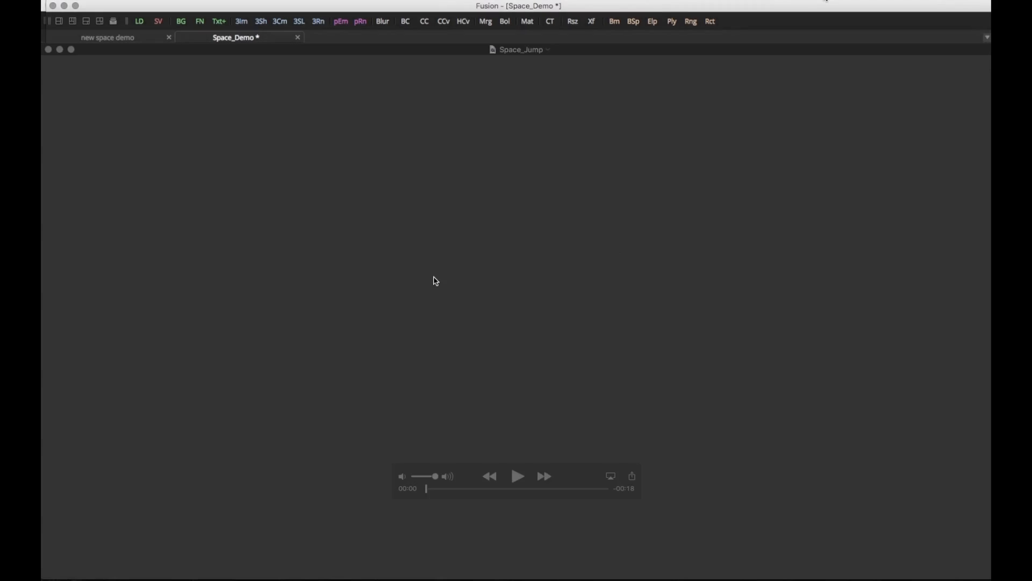
{"action": "left_click_drag", "start_coordinate": [465, 490], "coordinate": [571, 490]}
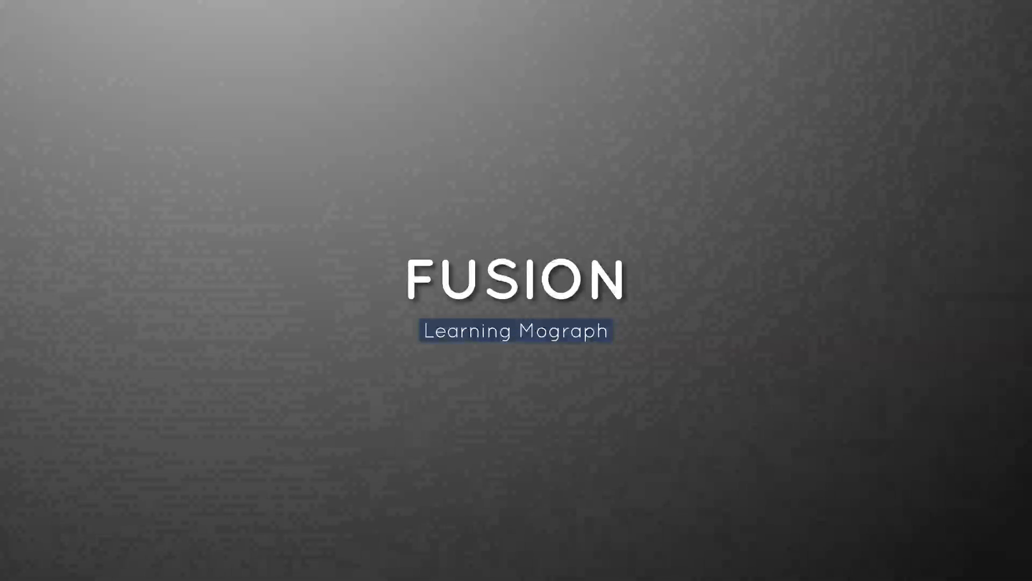